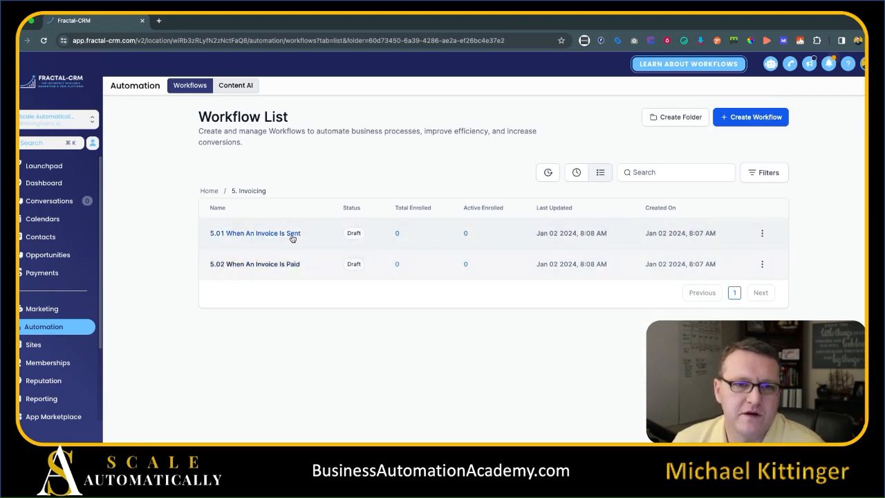
Review the existing 5.01 When An Invoice Is Sent workflow and its first SMS reminder.
left_click(293, 235)
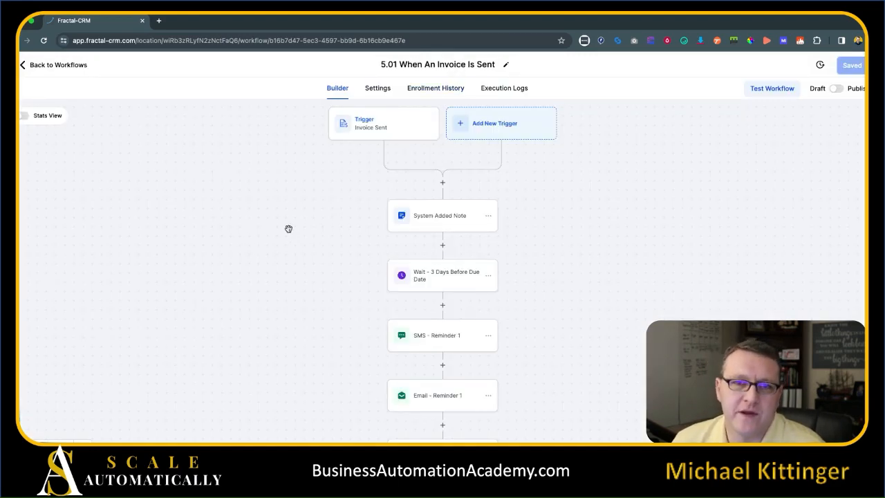
scroll(450, 212, "down", 2)
scroll(420, 223, "down", 3)
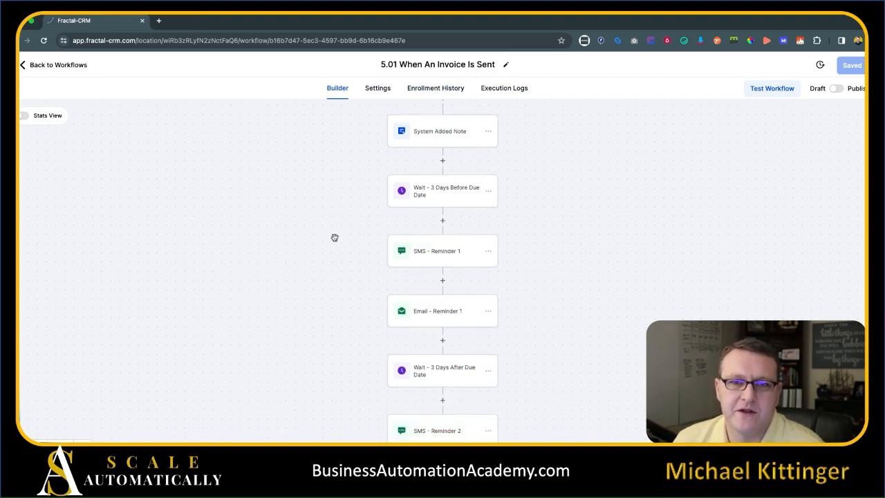
left_click(450, 234)
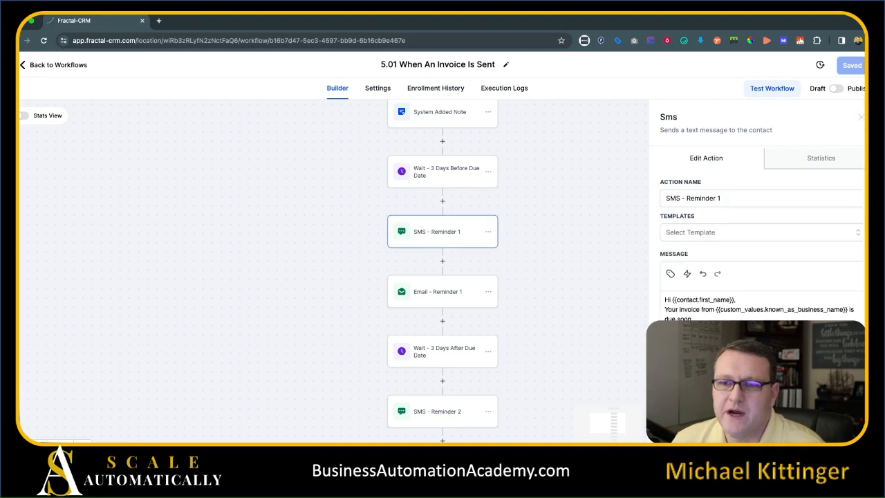
left_click(357, 267)
scroll(322, 267, "down", 6)
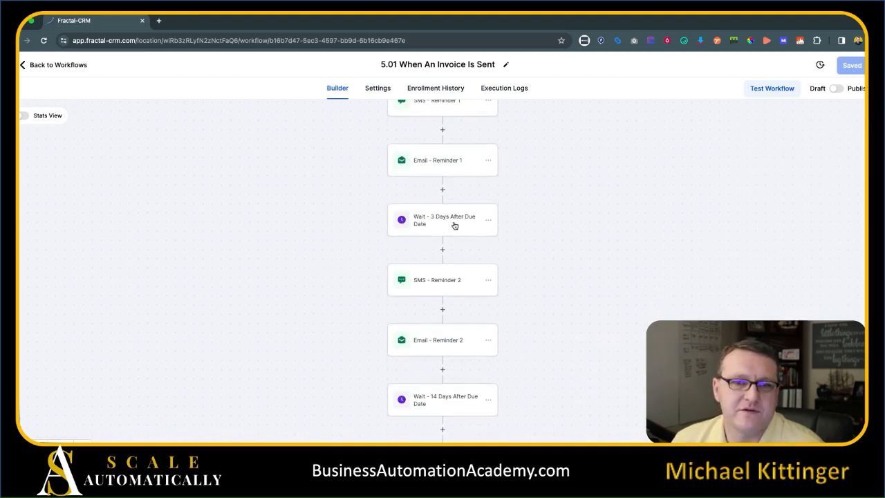
scroll(470, 204, "down", 3)
scroll(375, 288, "down", 6)
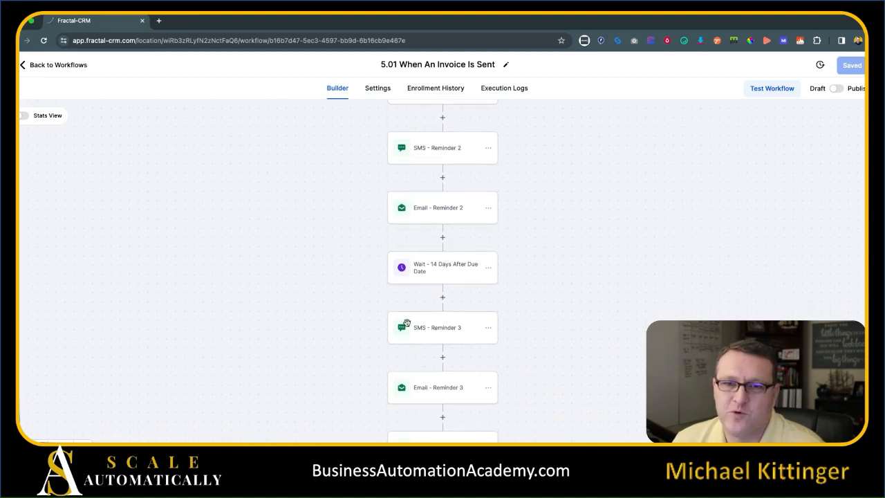
scroll(453, 328, "down", 10)
scroll(463, 318, "up", 10)
scroll(433, 198, "up", 7)
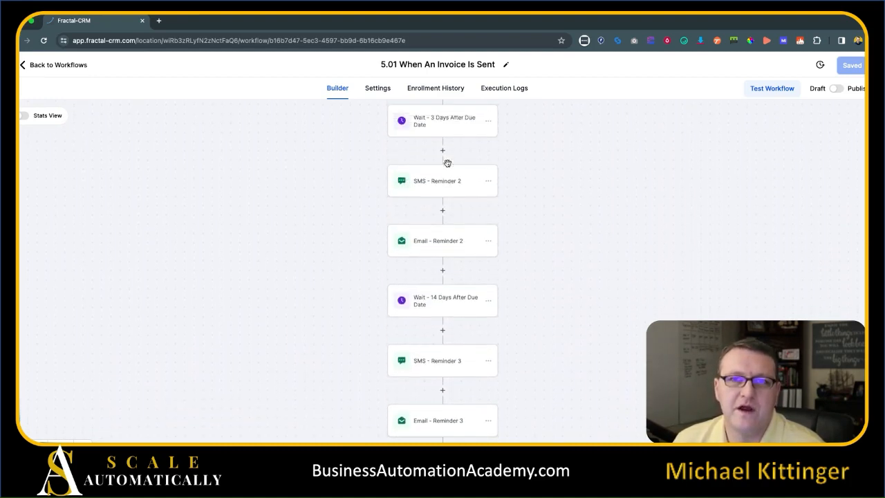
scroll(444, 166, "down", 6)
scroll(471, 247, "down", 9)
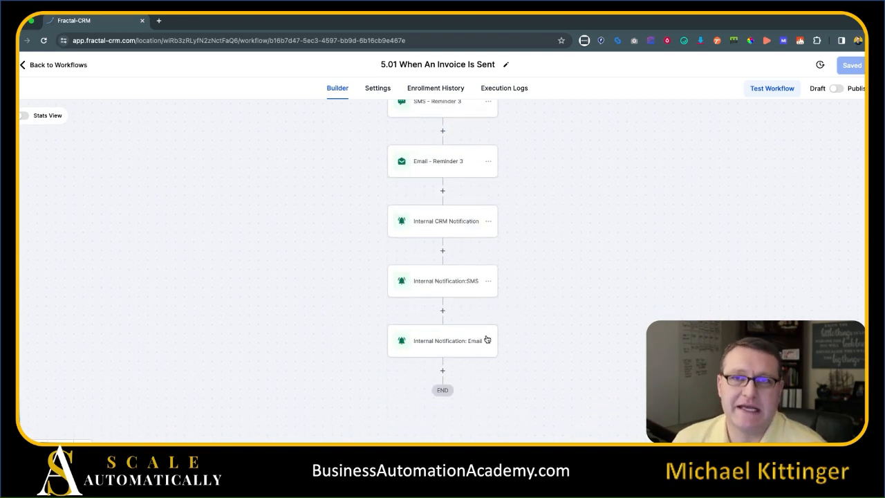
scroll(602, 263, "up", 18)
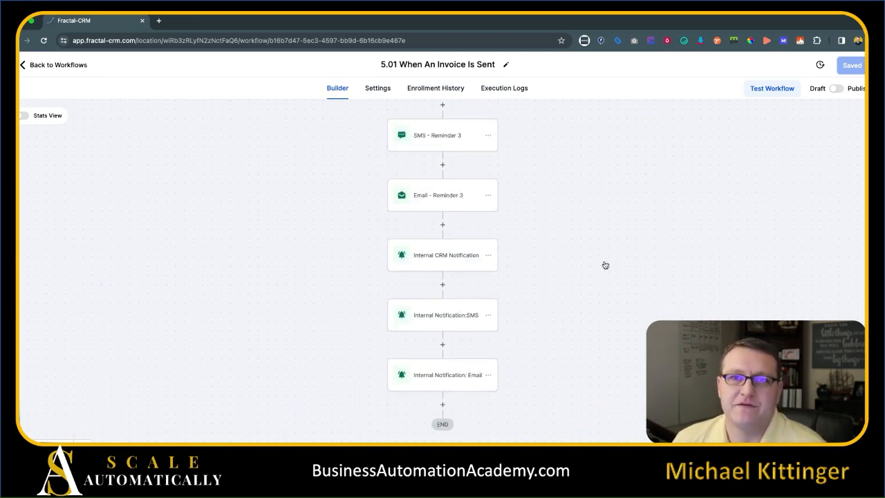
left_click(79, 66)
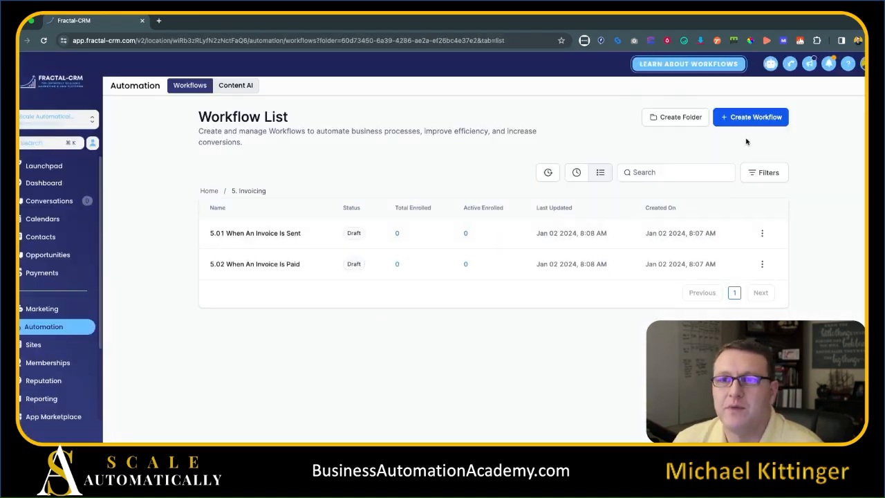
Create a blank workflow from scratch titled 'Invoice Endless Follow-up'.
left_click(750, 117)
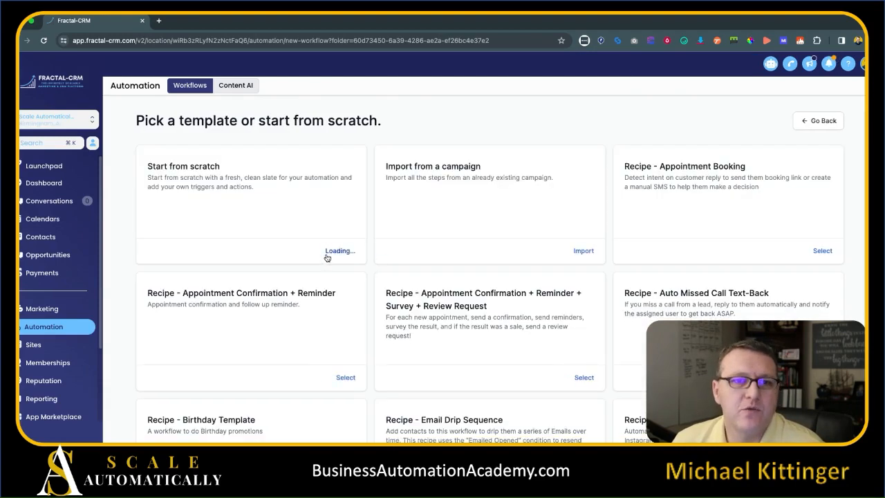
left_click(323, 254)
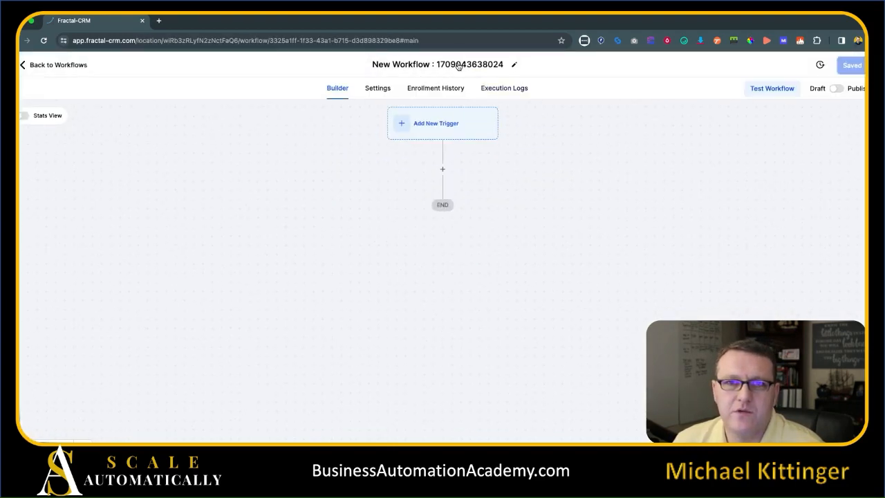
triple_click(419, 65)
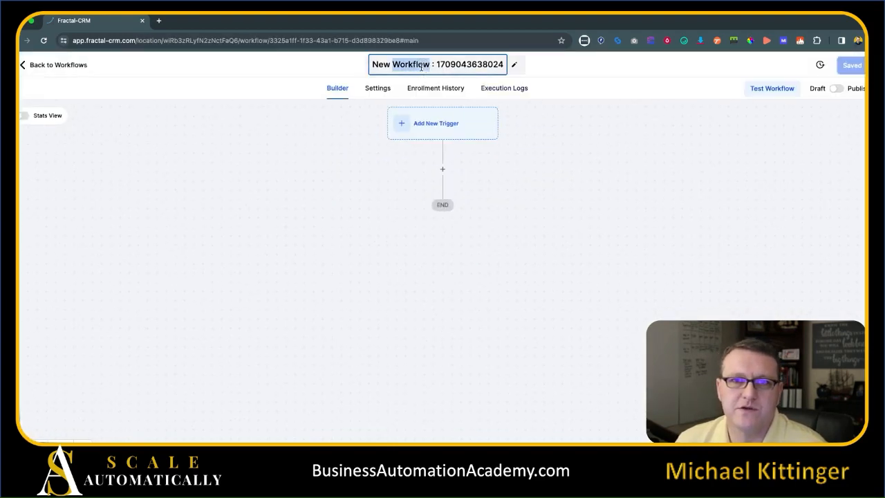
type("Invoice Endle")
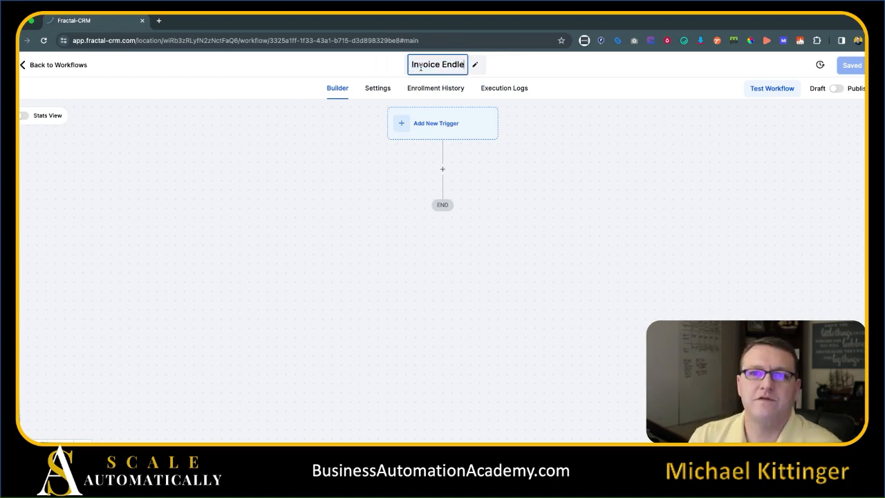
type("ss Follow-up")
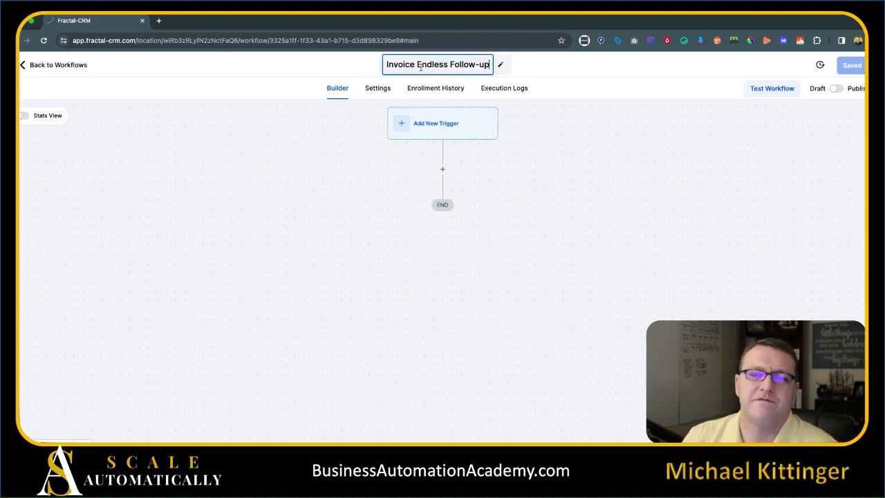
key("Return")
Add and save an Invoice trigger for the workflow.
left_click(458, 129)
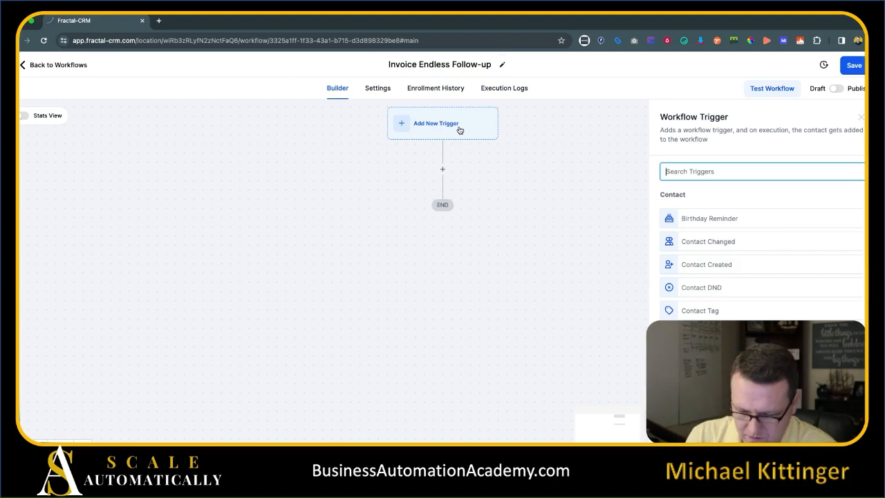
type("inv")
left_click(688, 219)
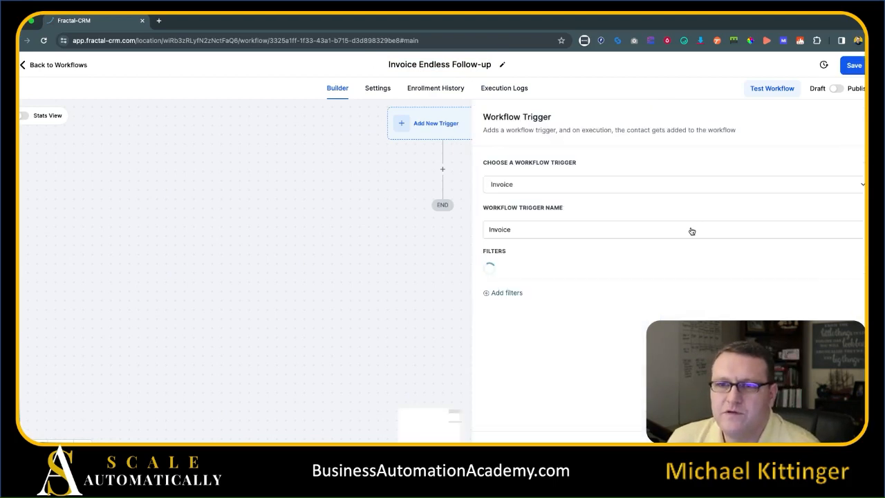
left_click(839, 441)
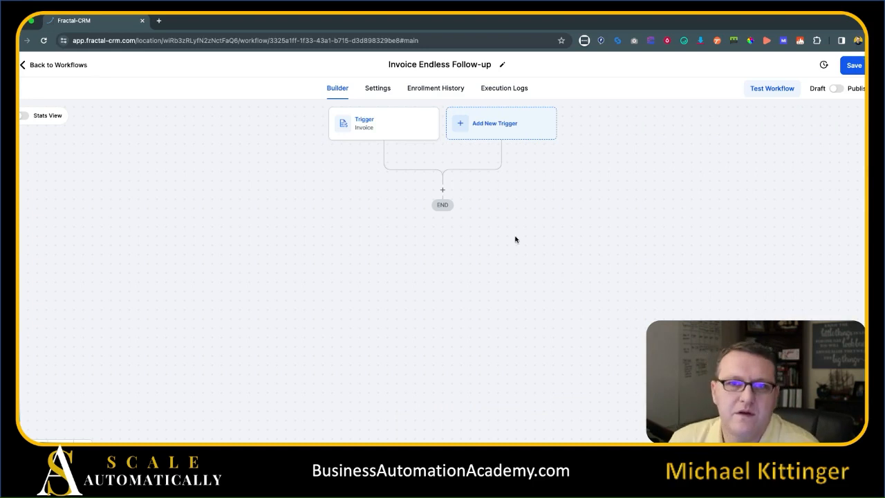
Add a Wait step after the trigger that waits until Overdue at the exact time.
left_click(443, 190)
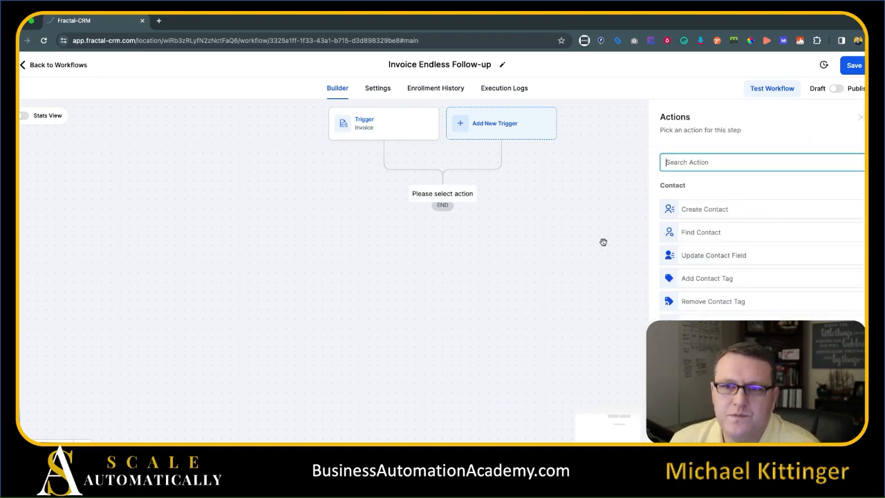
type("wait")
left_click(712, 207)
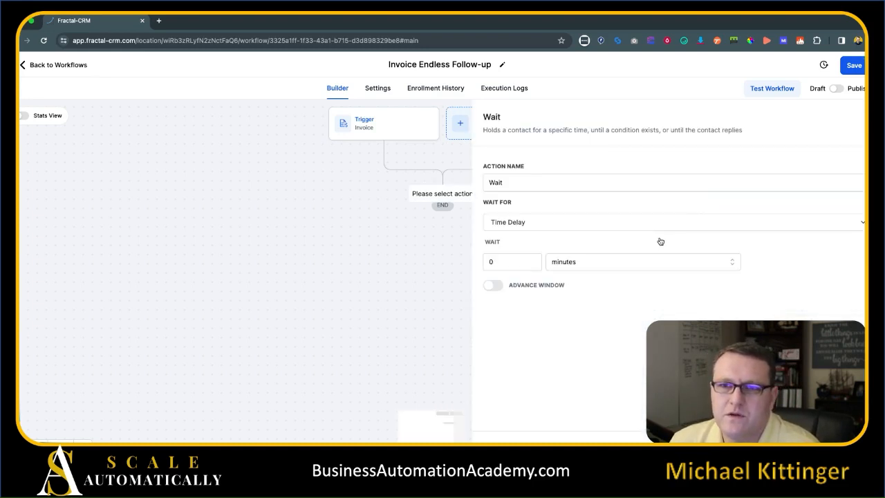
left_click(548, 227)
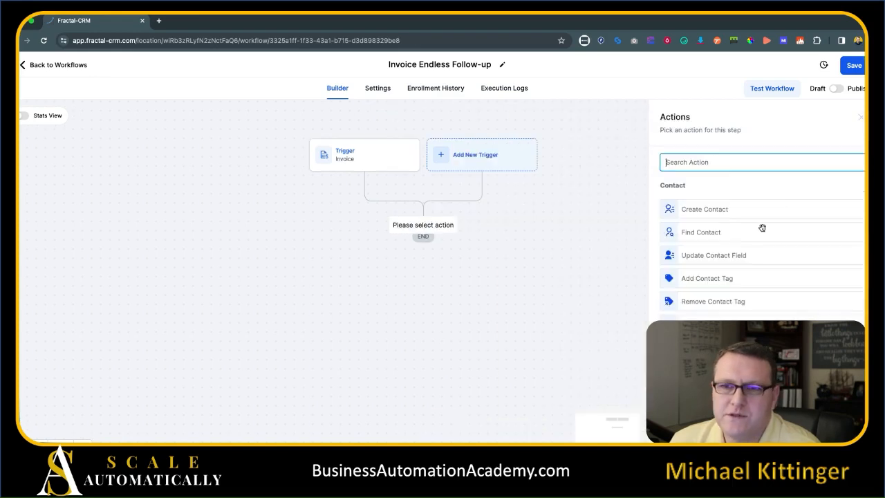
type("wa")
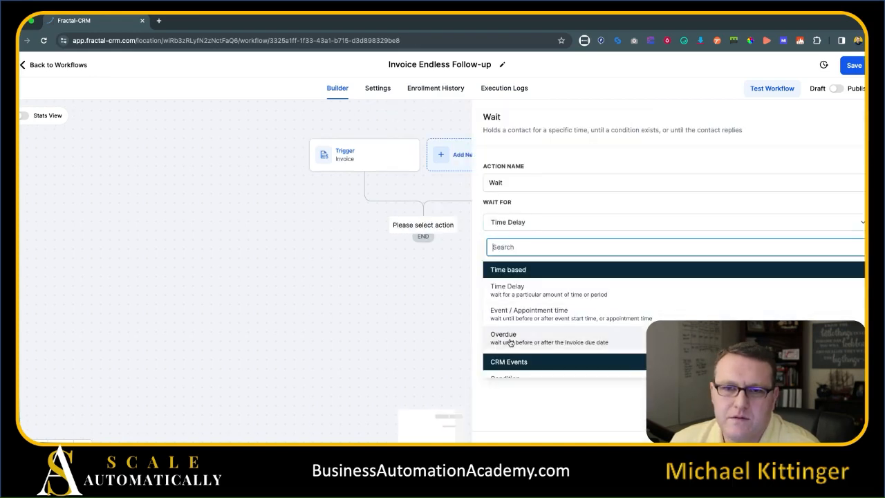
left_click(509, 339)
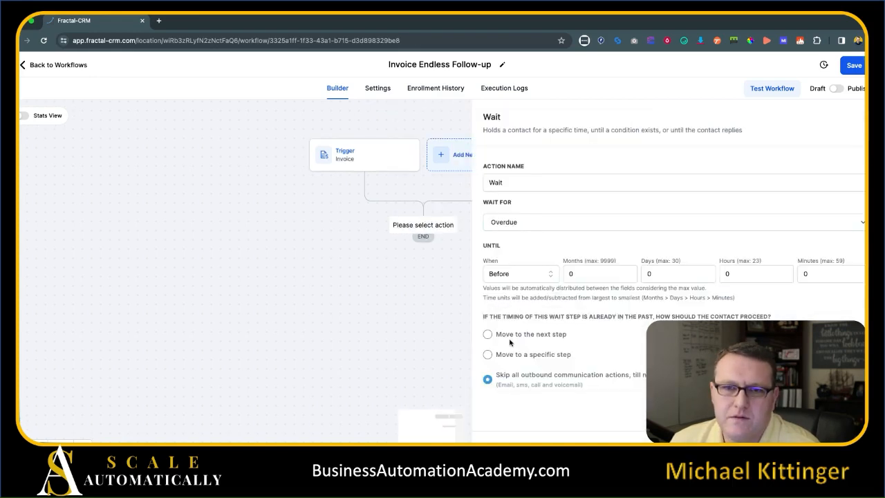
left_click(525, 275)
left_click(510, 326)
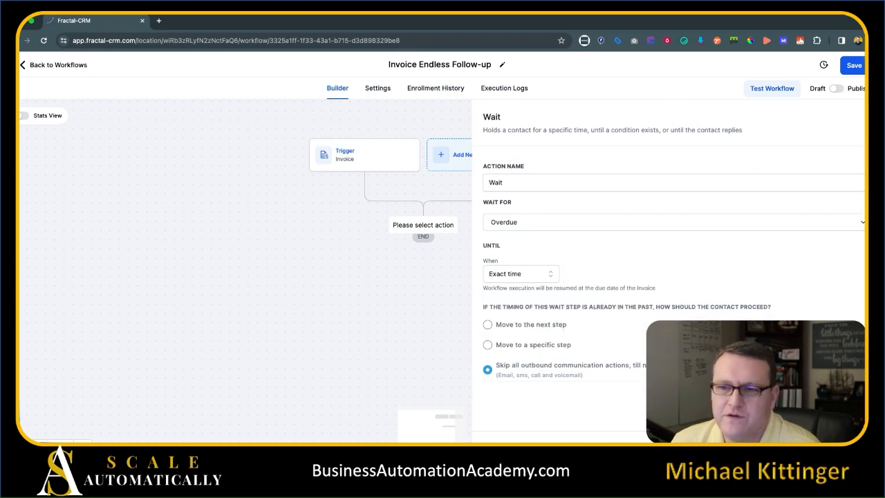
left_click(838, 448)
Recheck the Wait step's timing options and close it unchanged.
left_click_drag(341, 345, 336, 296)
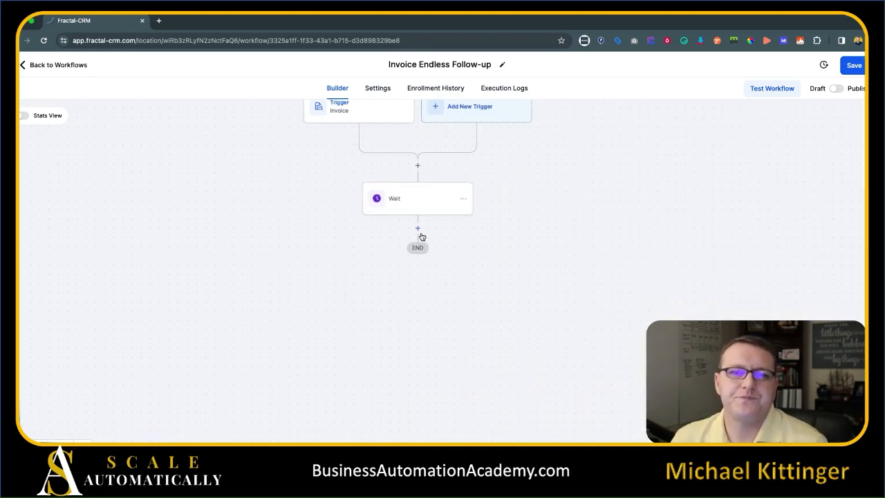
left_click(396, 204)
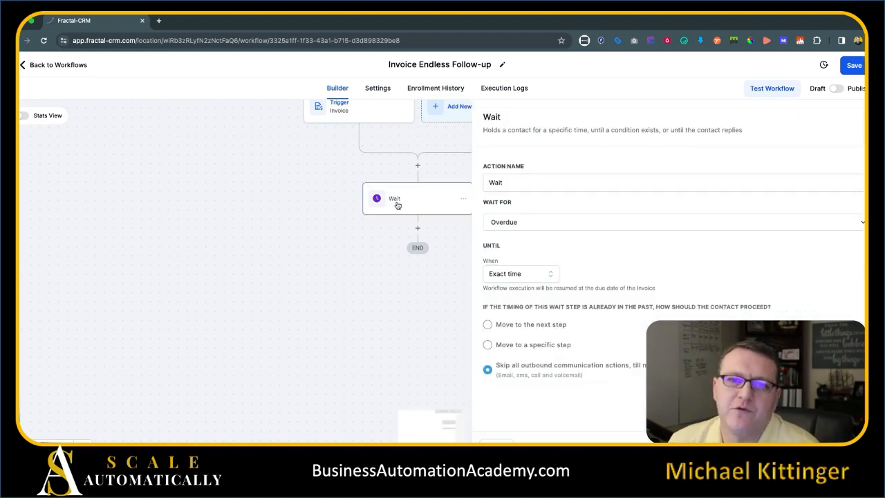
left_click(530, 278)
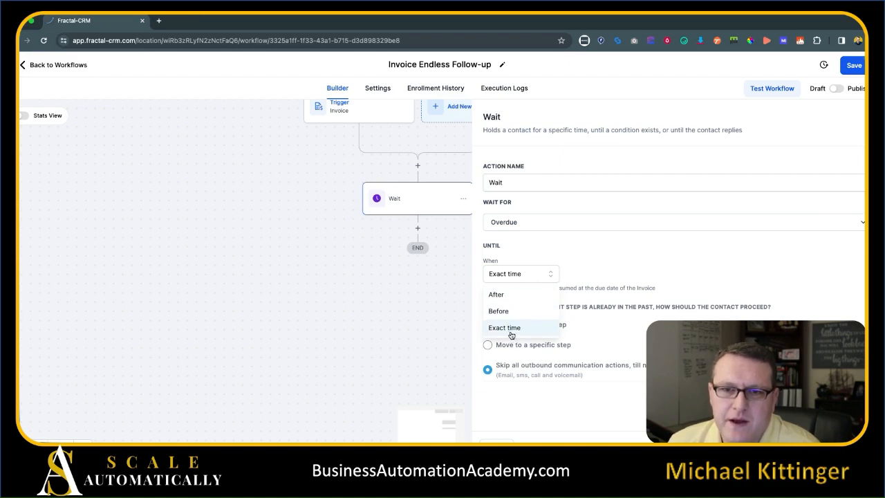
left_click(445, 243)
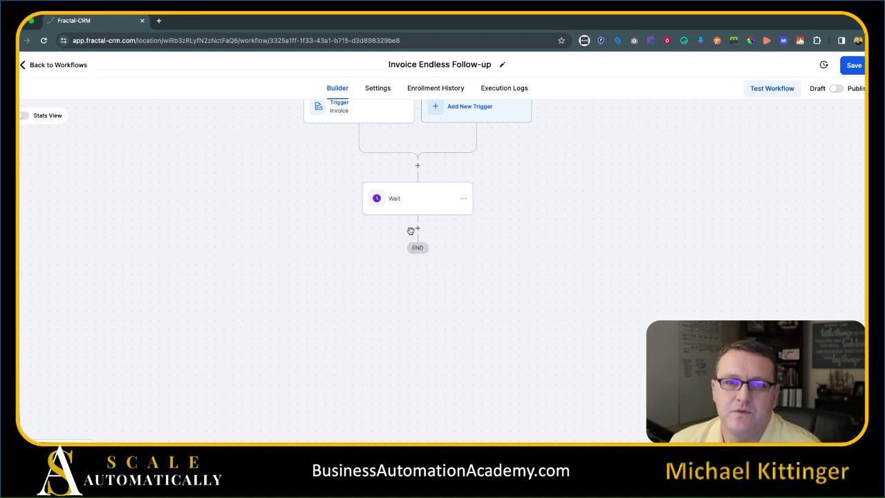
Add a Split step after the Wait step.
left_click(417, 229)
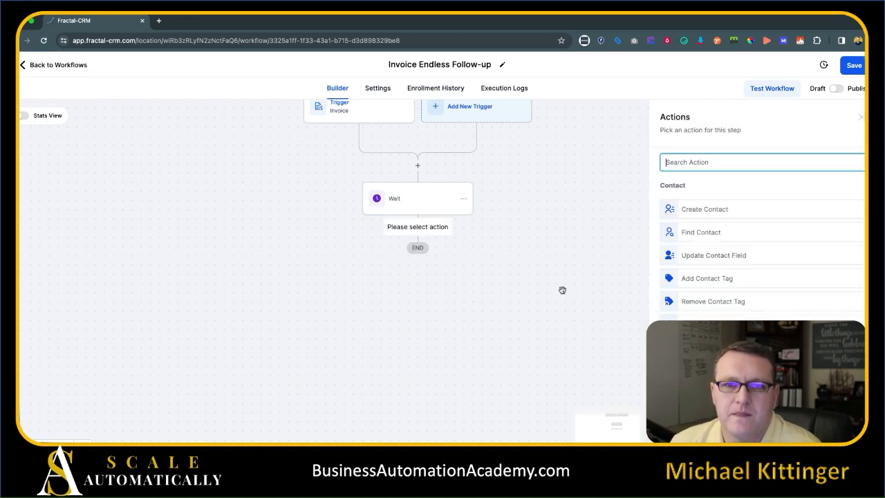
type("split")
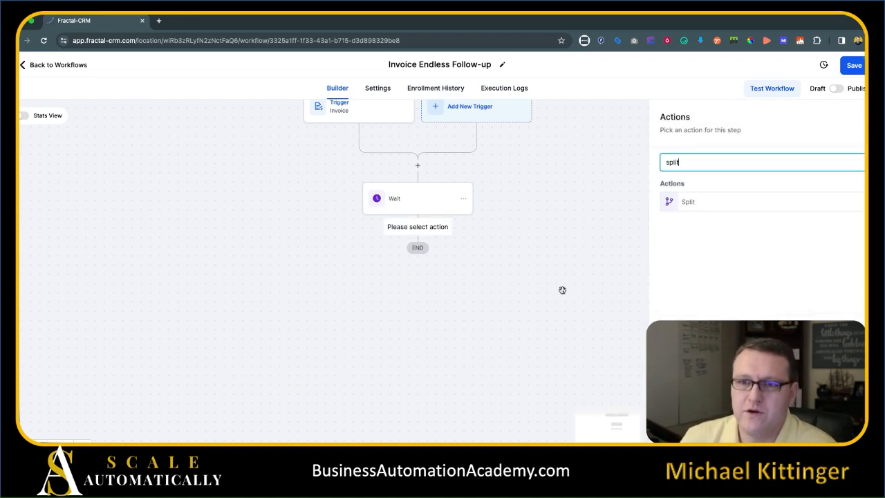
left_click(712, 201)
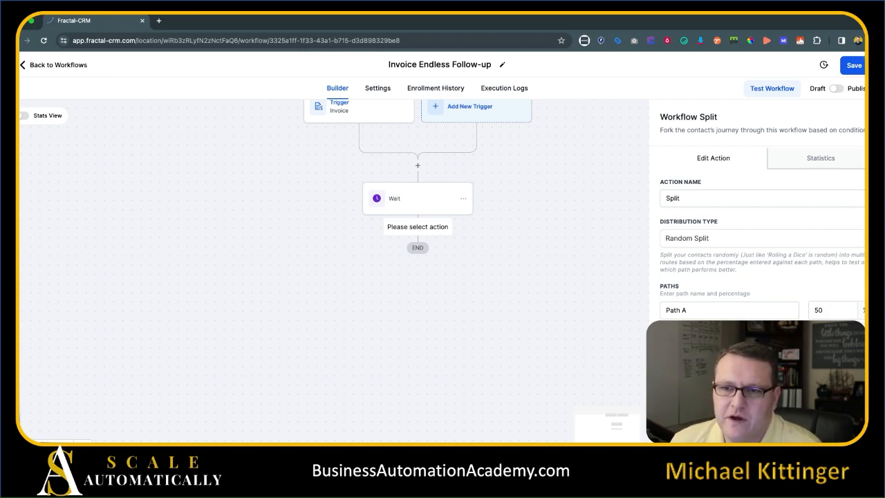
Give Path A a 25 percent share and save the four-path random split.
double_click(808, 310)
type("25")
key("Tab")
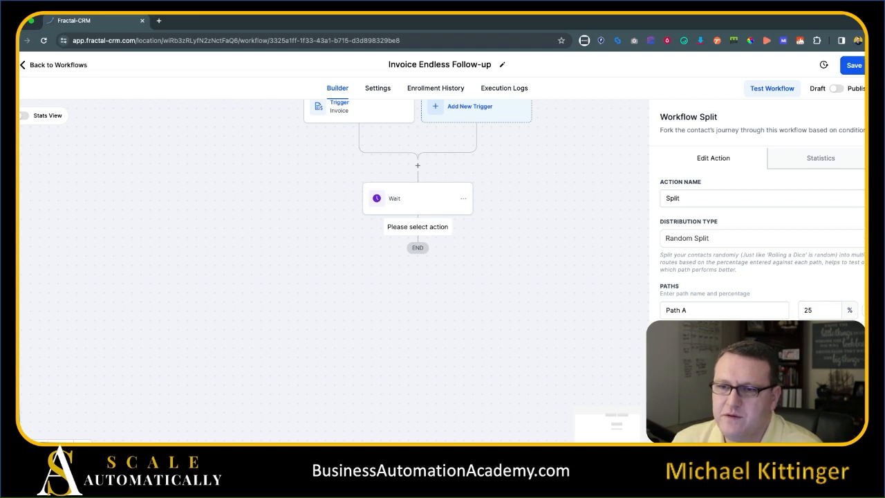
left_click(838, 428)
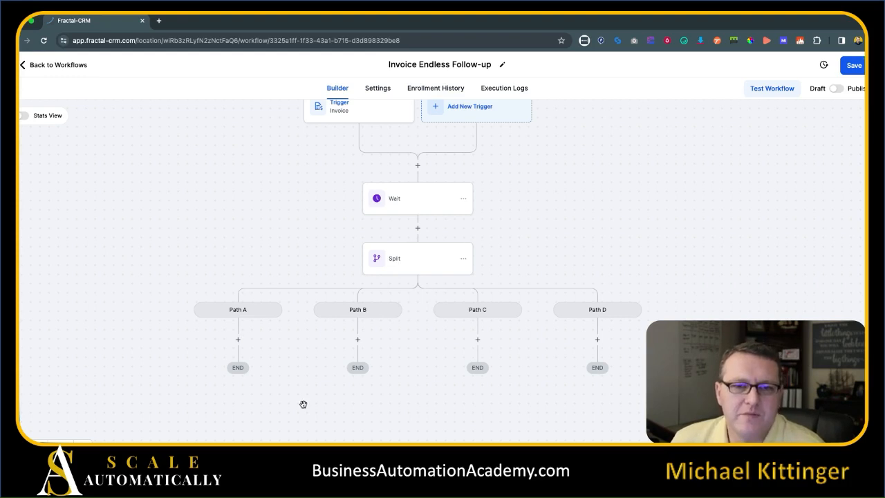
scroll(304, 405, "down", 2)
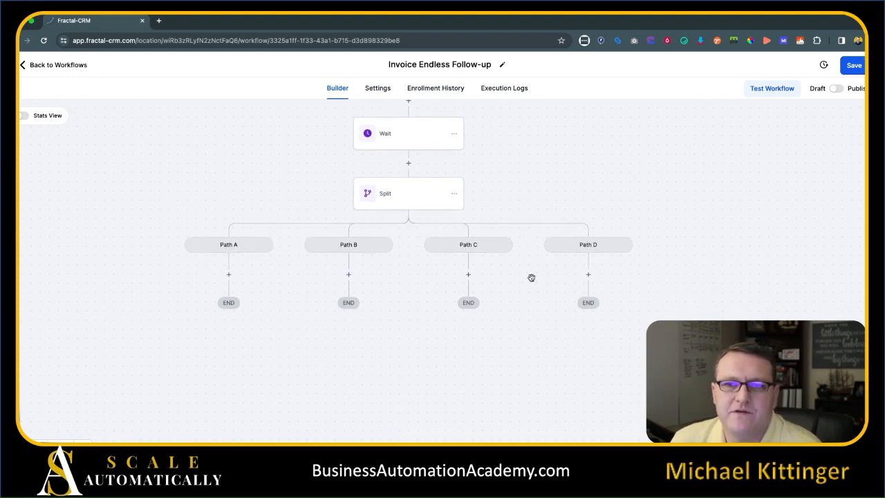
Add a Wait 2 Days step at the start of Path A, measured in days.
left_click(226, 275)
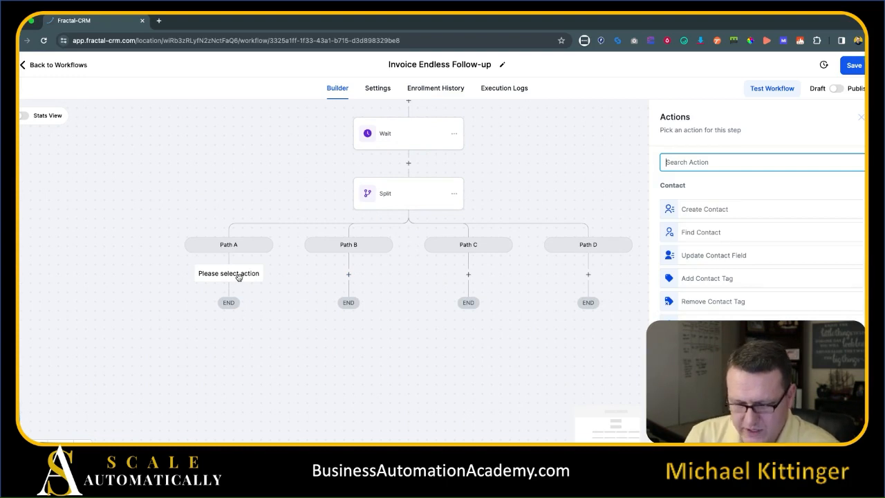
type("wait")
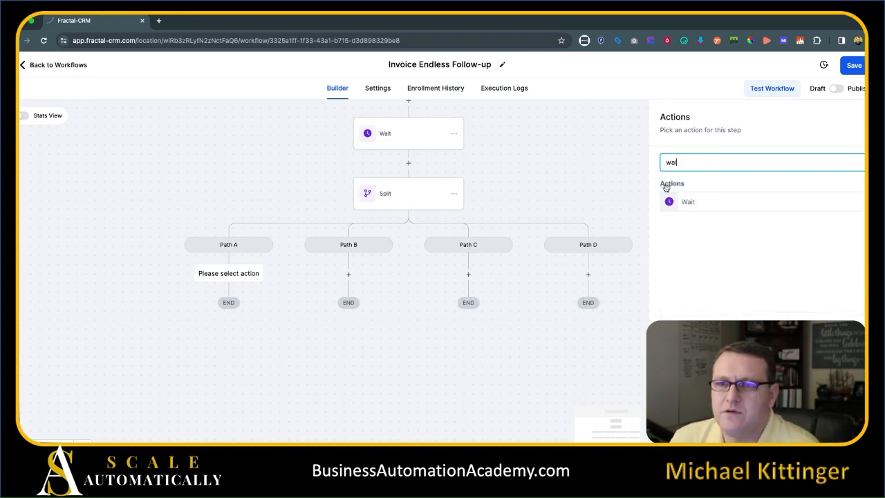
left_click(705, 199)
left_click(605, 183)
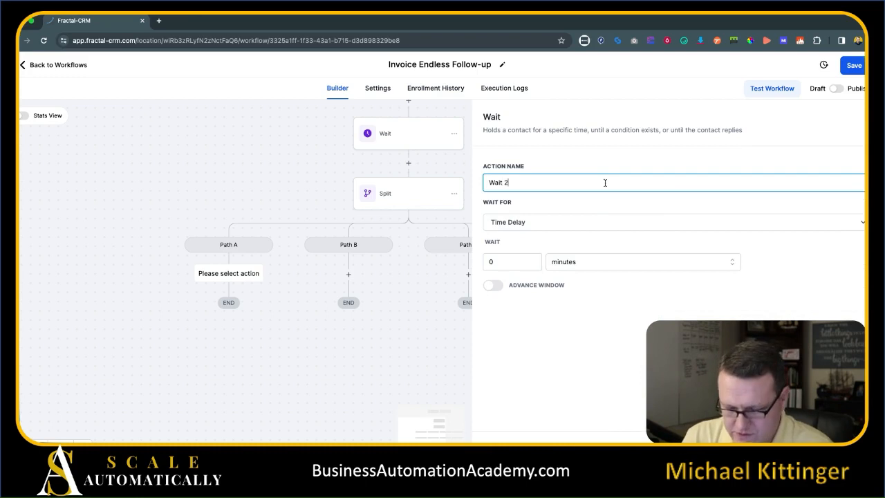
key("Tab")
key("Tab")
type("1")
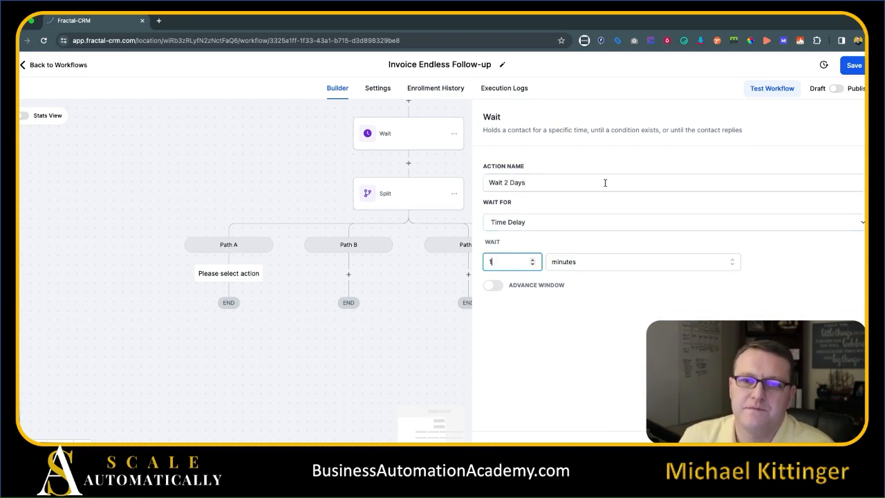
left_click(567, 263)
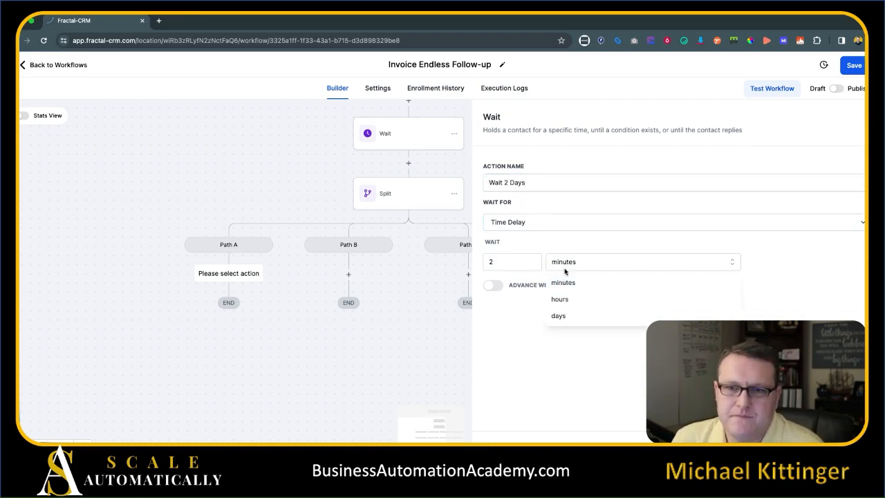
left_click(561, 317)
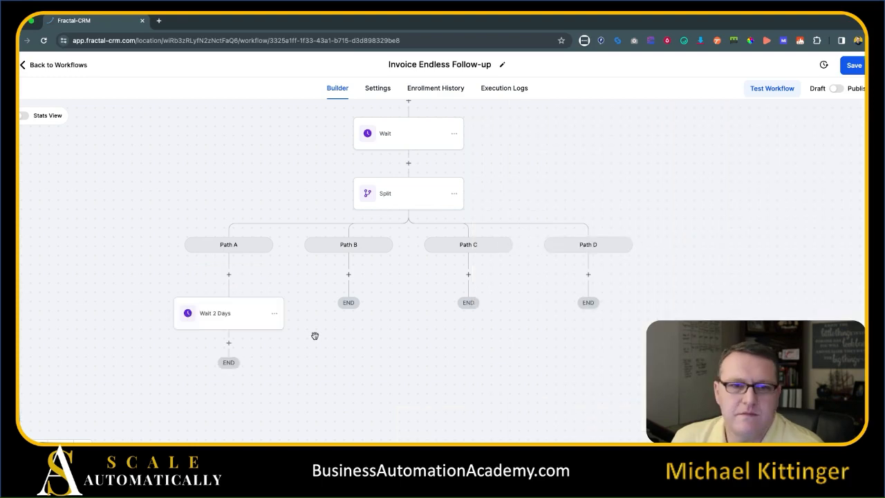
left_click(230, 342)
Follow the wait with an SMS telling the contact their invoice is past due.
type("sms")
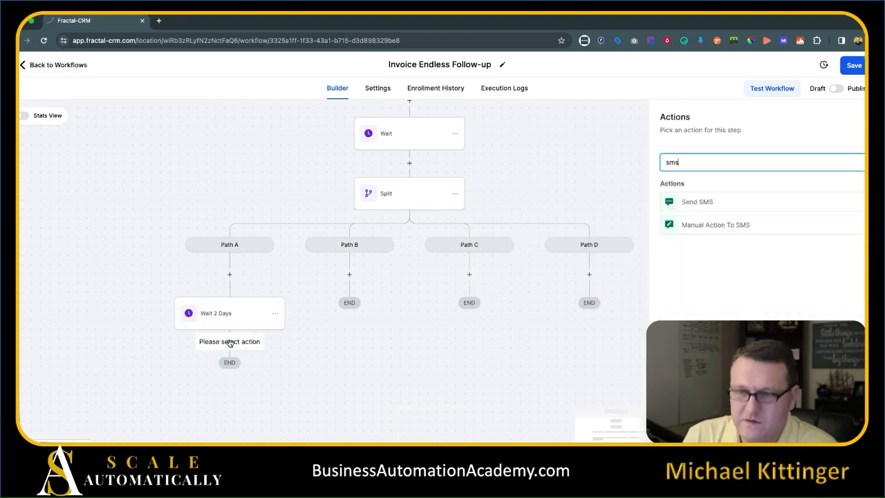
left_click(748, 207)
left_click(703, 318)
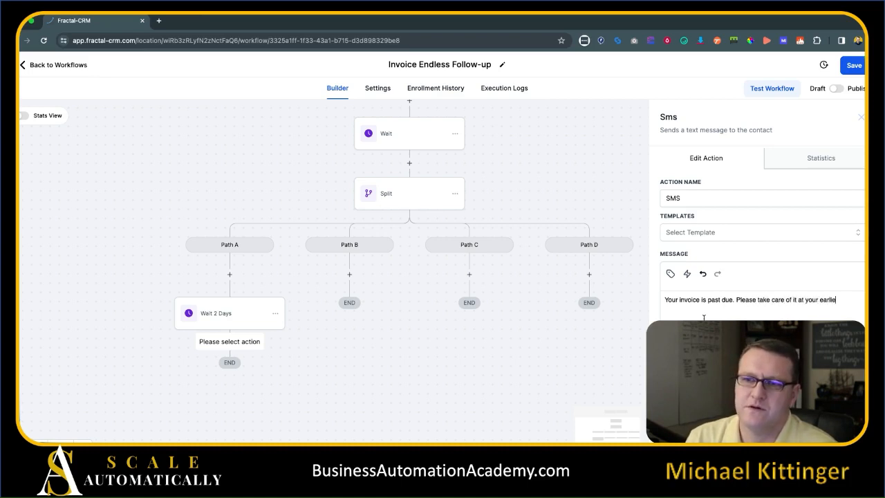
type("nience.")
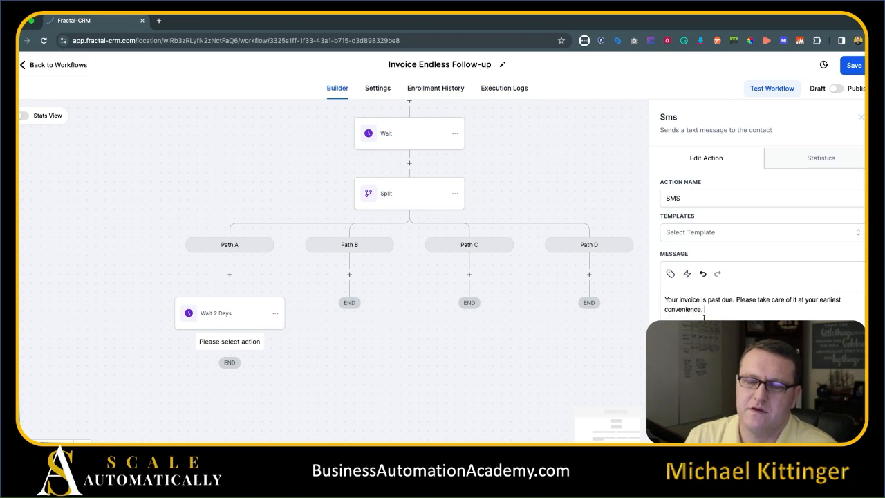
left_click(670, 275)
left_click(719, 234)
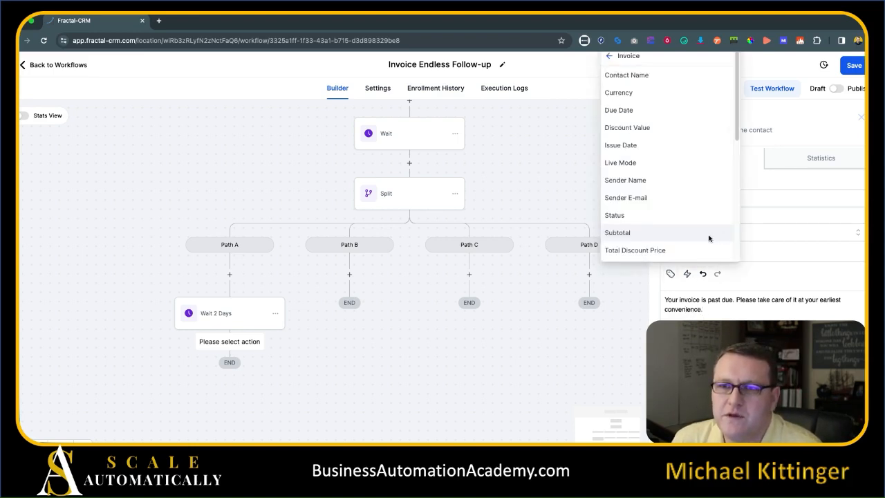
left_click(719, 330)
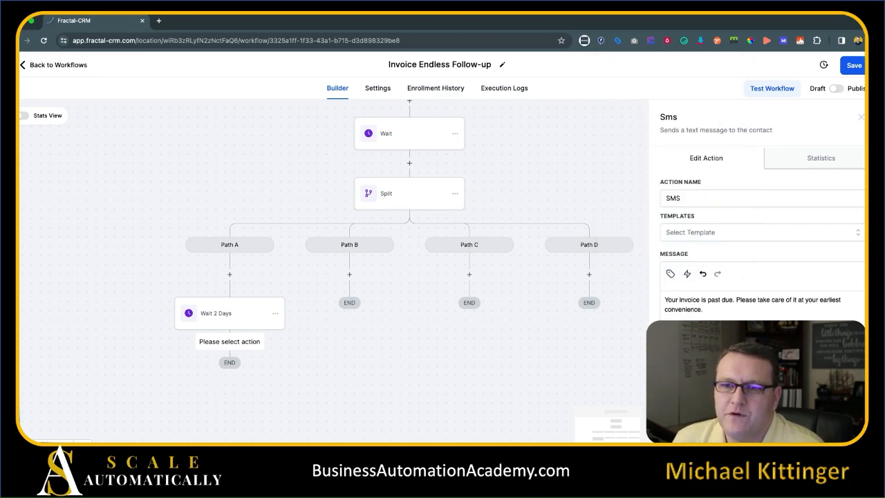
left_click(838, 427)
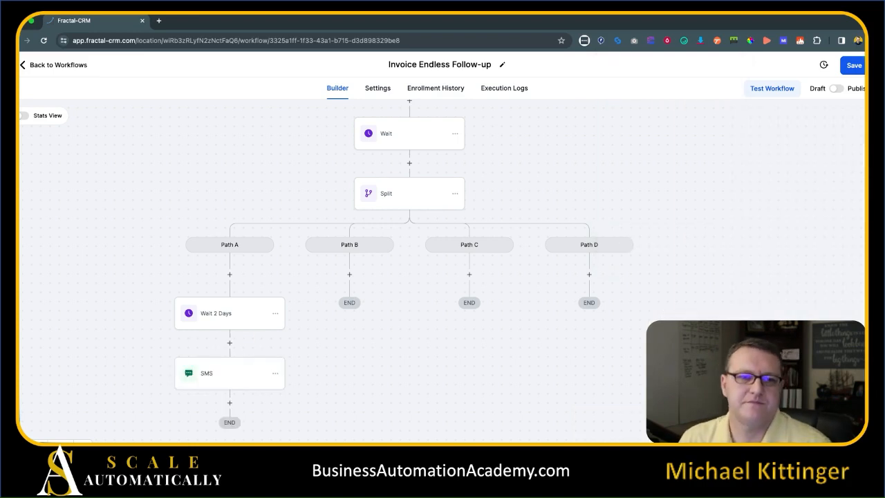
Copy Path A's steps into Path B and change its wait to Wait 4 Days, 4 days.
scroll(387, 339, "down", 3)
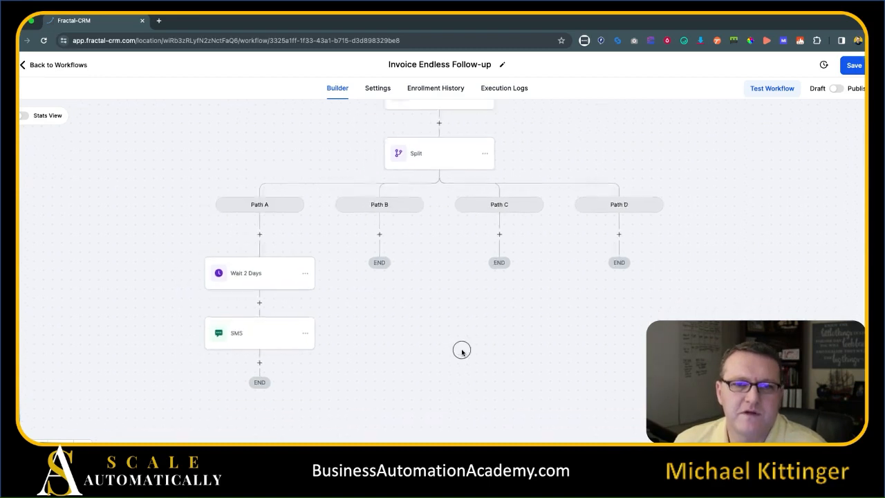
left_click(307, 268)
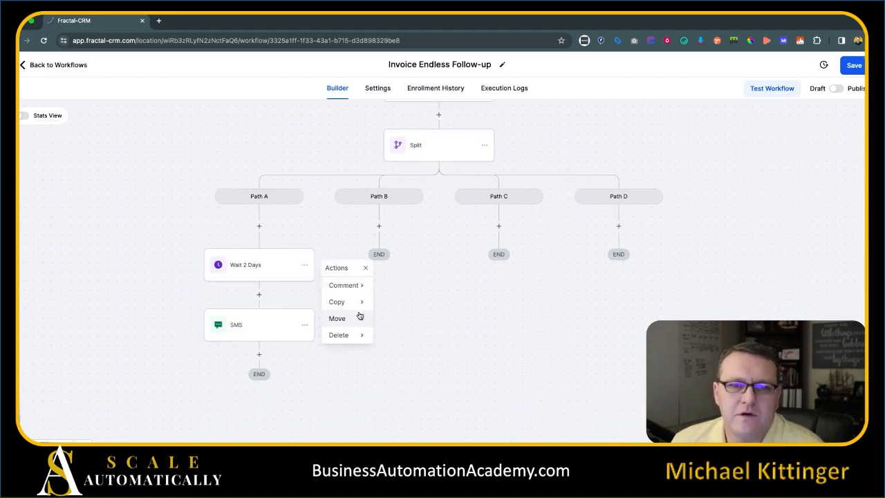
mouse_move(361, 304)
left_click(423, 308)
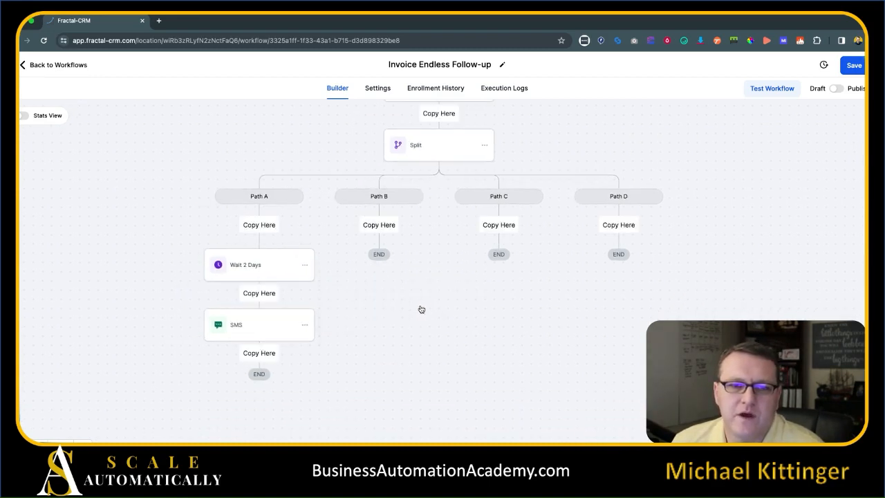
left_click(383, 227)
left_click(367, 269)
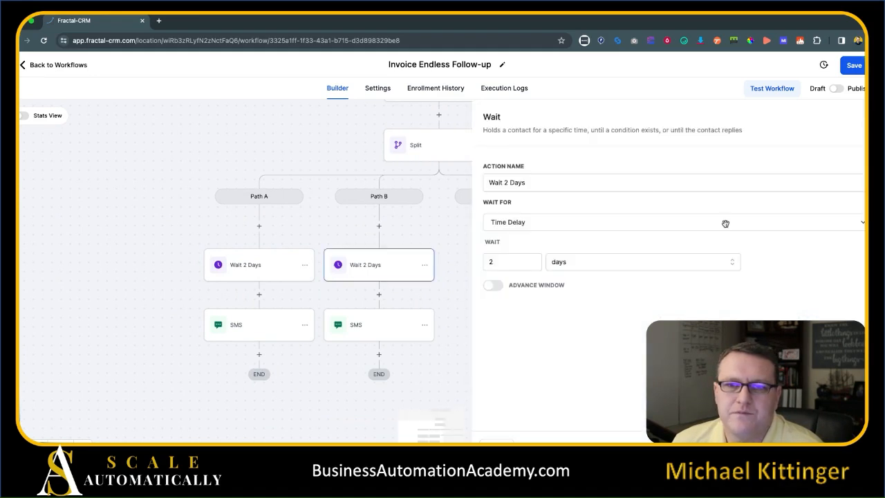
double_click(505, 183)
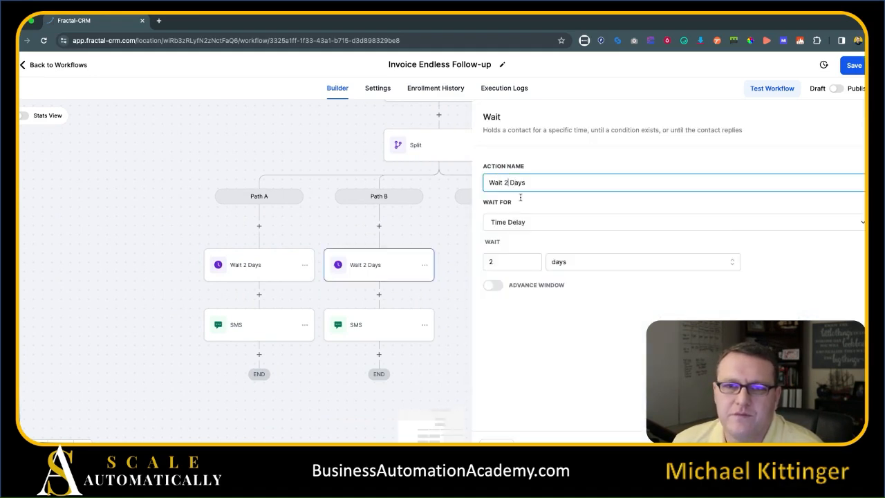
type("4")
double_click(492, 262)
type("4")
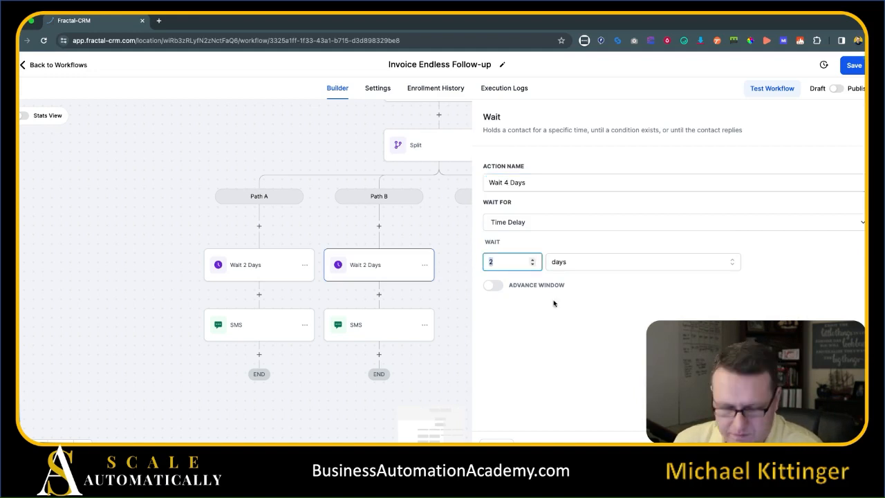
left_click(835, 448)
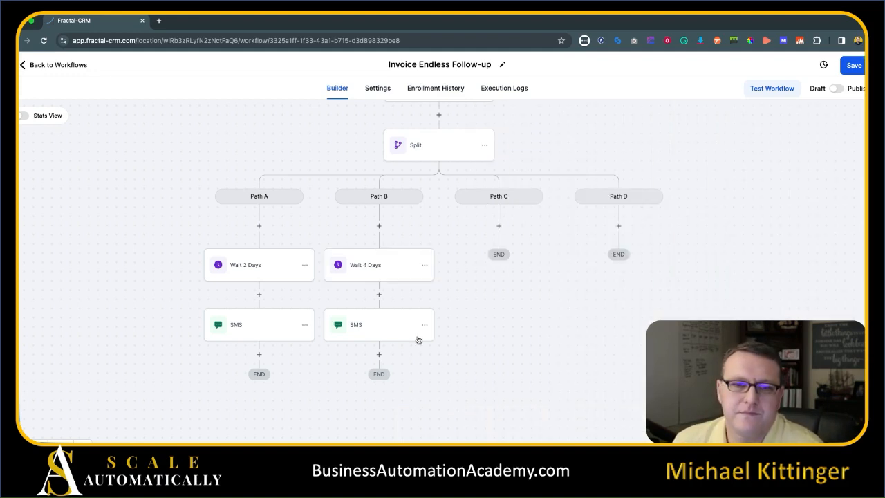
Reword Path B's SMS into a polite request to settle 'your invoice'.
left_click(349, 332)
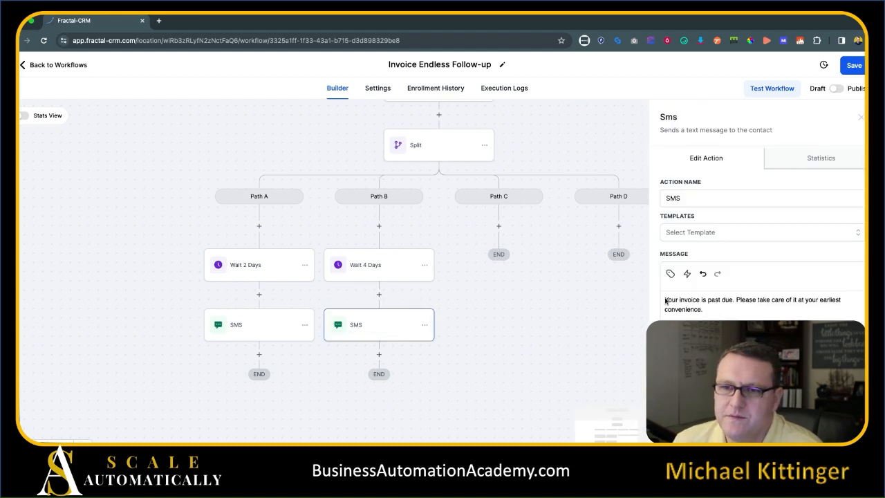
key("Delete")
key("Delete")
key("Delete")
key("Delete")
key("Delete")
key("Delete")
key("Delete")
key("Delete")
key("Delete")
key("Delete")
key("Delete")
key("Delete")
key("Delete")
key("Delete")
key("Delete")
key("Delete")
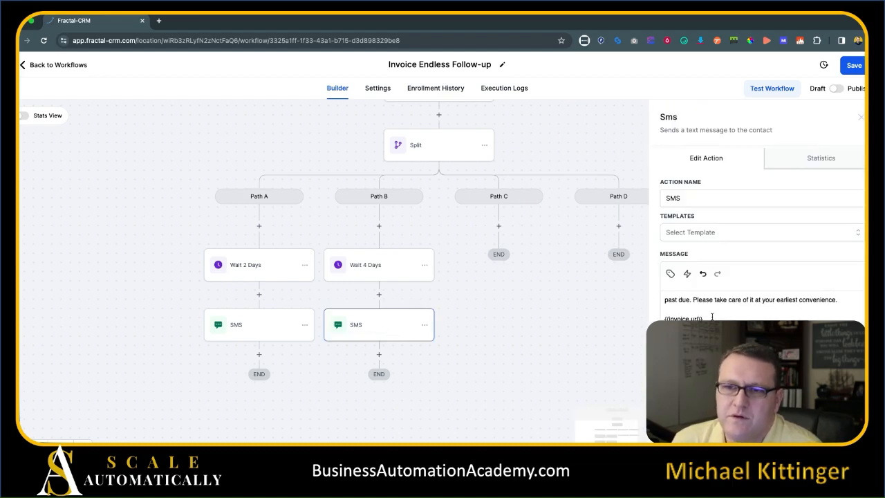
key("Delete")
key("Delete")
key("Delete")
key("Delete")
key("Delete")
key("Delete")
key("Delete")
key("Delete")
key("Delete")
key("Delete")
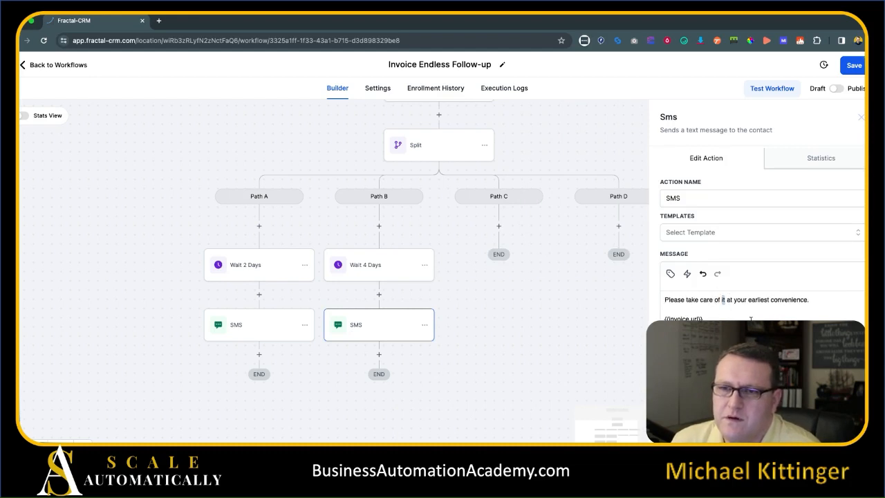
type("your invoice")
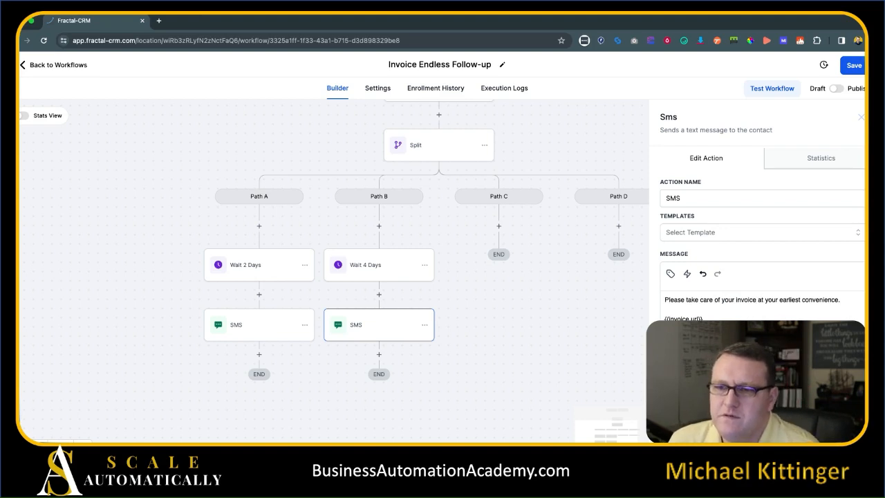
left_click(835, 440)
Copy Path B's steps into Path C and make its wait Wait 5 Days, 5 days.
left_click(425, 264)
left_click(446, 301)
left_click(499, 225)
left_click(500, 270)
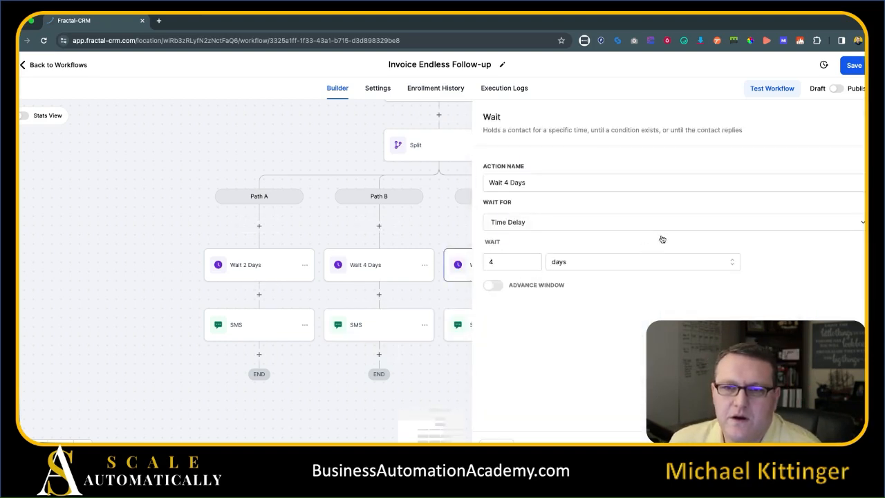
left_click(507, 183)
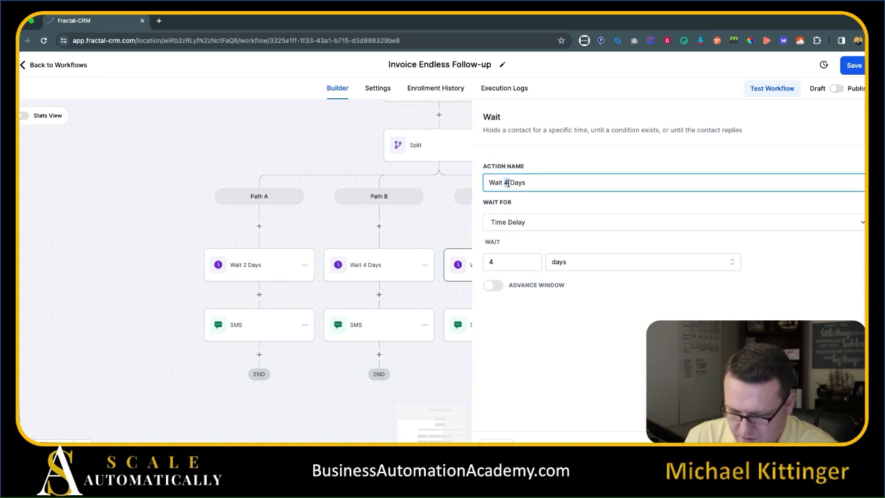
key("BackSpace")
type("7")
left_click(495, 260)
key("BackSpace")
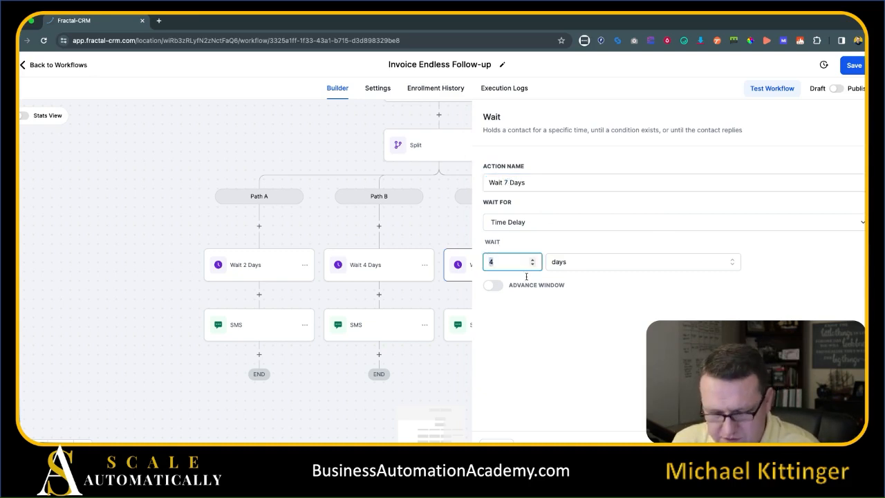
type("5")
left_click(507, 182)
key("BackSpace")
type("5")
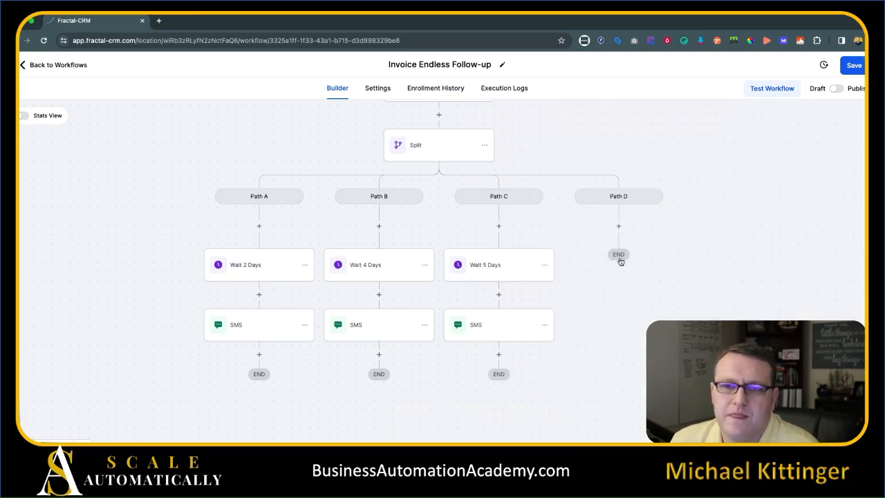
Copy Path C's steps into Path D, set its wait to Wait 3 Days, 3 days, and save.
left_click(545, 264)
mouse_move(581, 302)
left_click(650, 302)
left_click(621, 226)
left_click(617, 273)
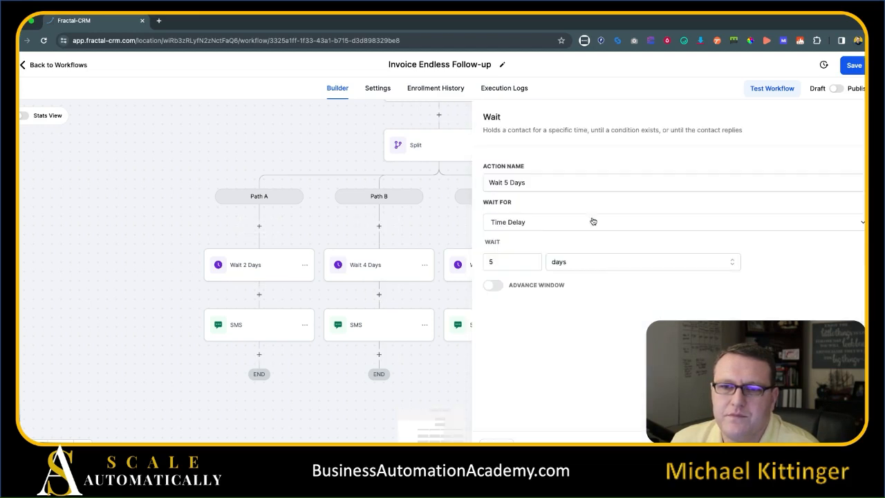
left_click(503, 182)
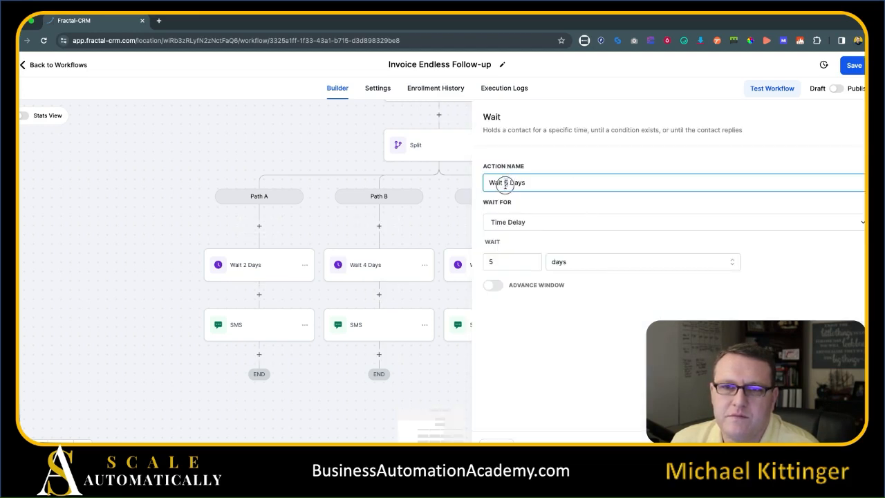
double_click(490, 263)
type("3")
left_click(603, 337)
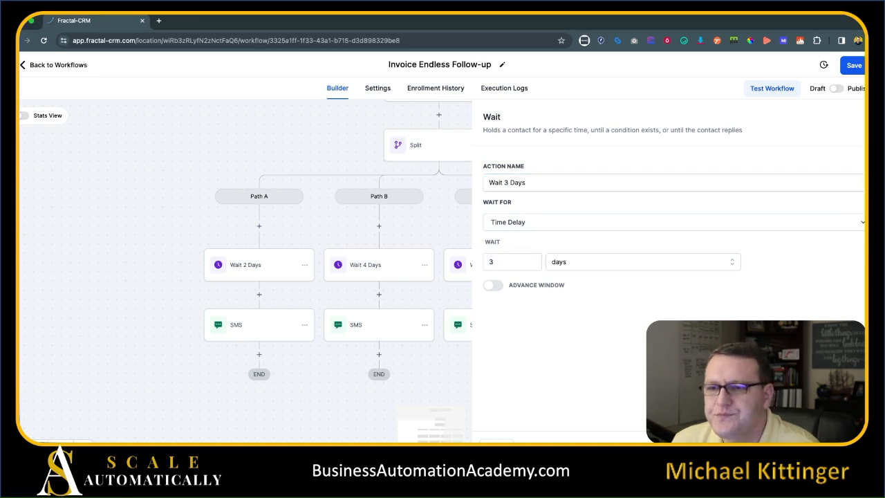
left_click(855, 65)
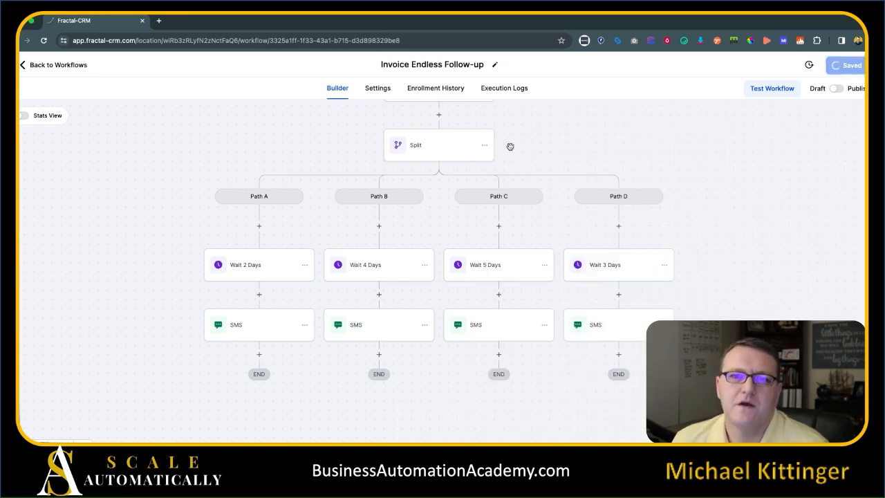
left_click_drag(300, 136, 311, 181)
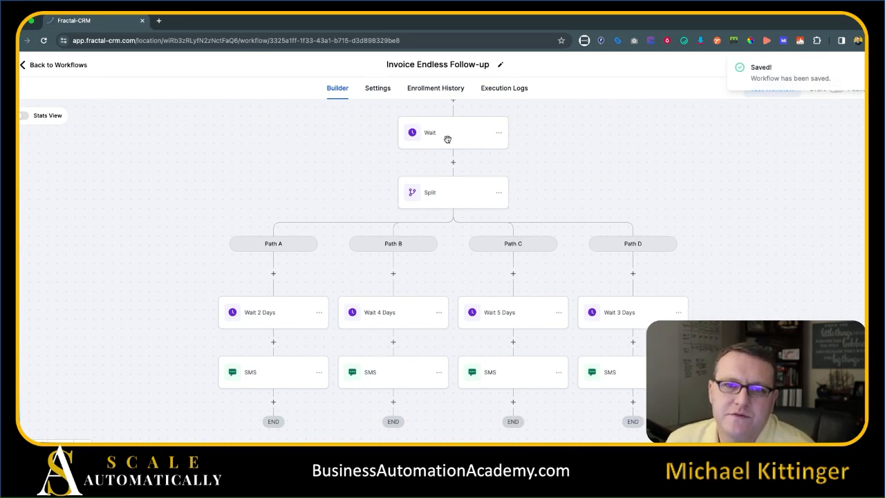
left_click_drag(278, 207, 329, 151)
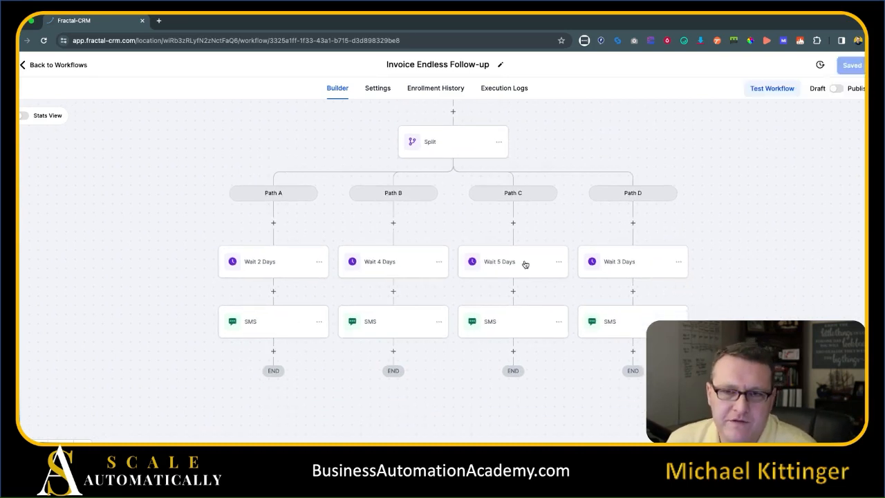
left_click_drag(775, 323, 784, 288)
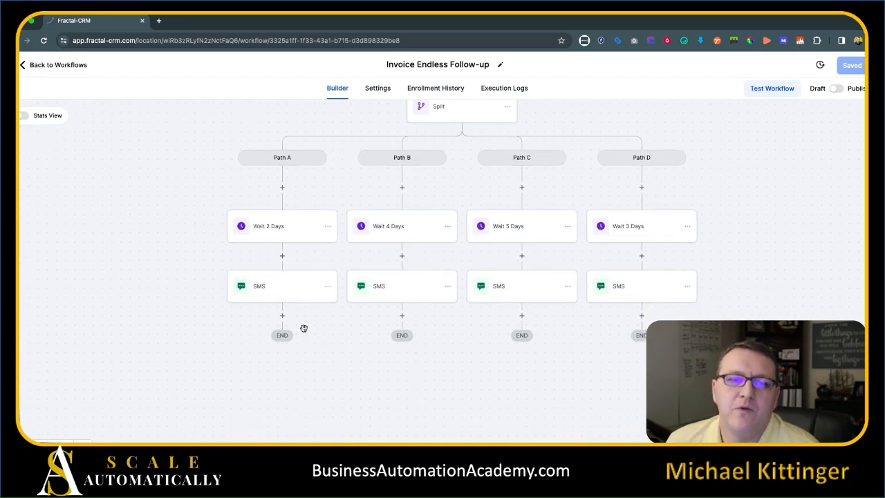
left_click(282, 317)
type("sp")
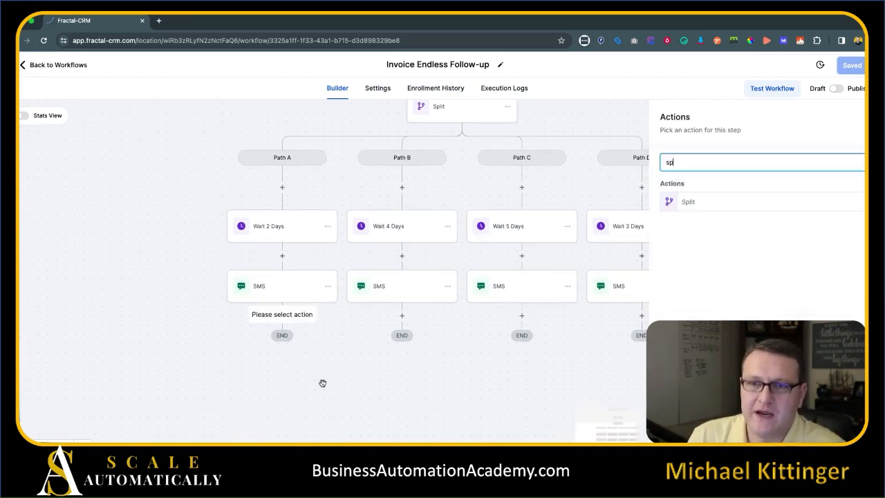
left_click(688, 202)
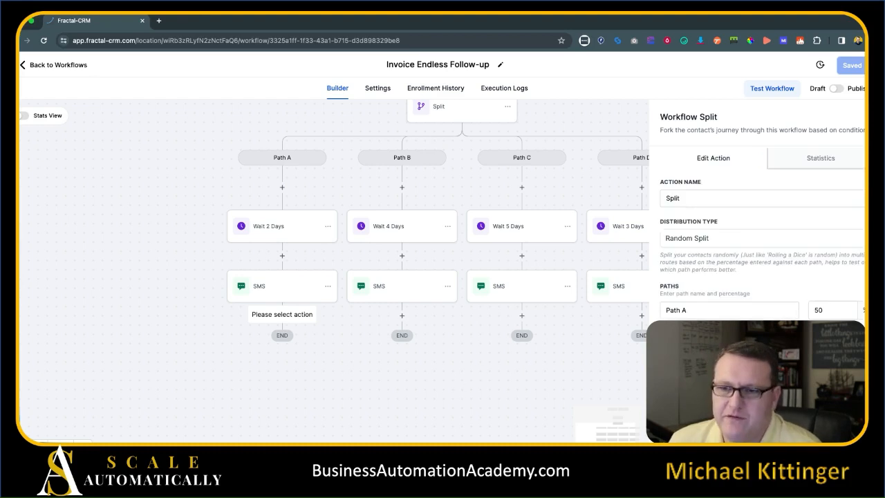
left_click(795, 434)
left_click_drag(268, 291, 205, 338)
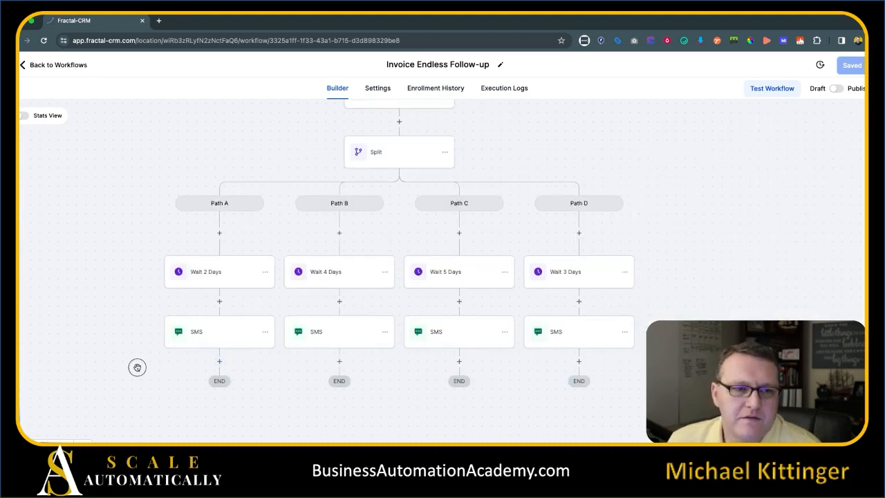
left_click_drag(137, 367, 147, 339)
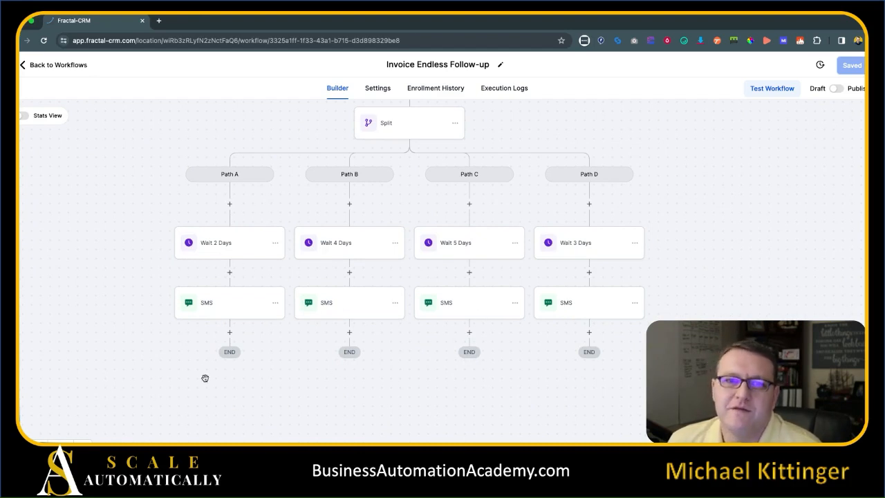
scroll(294, 391, "down", 1)
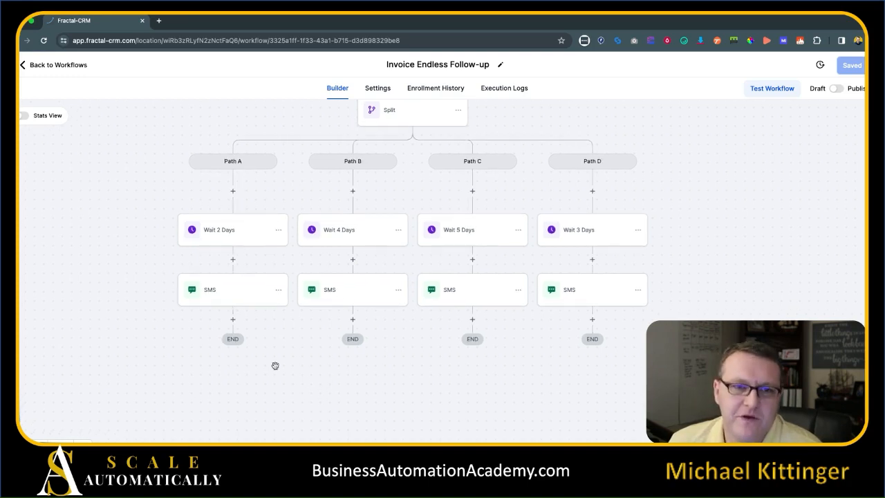
Add a Go To step after Path A's SMS linking back up the workflow.
left_click(232, 319)
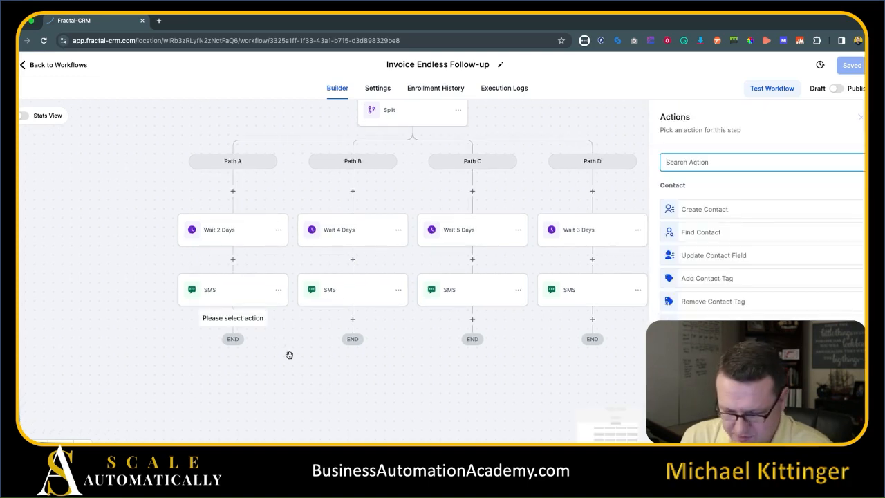
type("go")
left_click(738, 251)
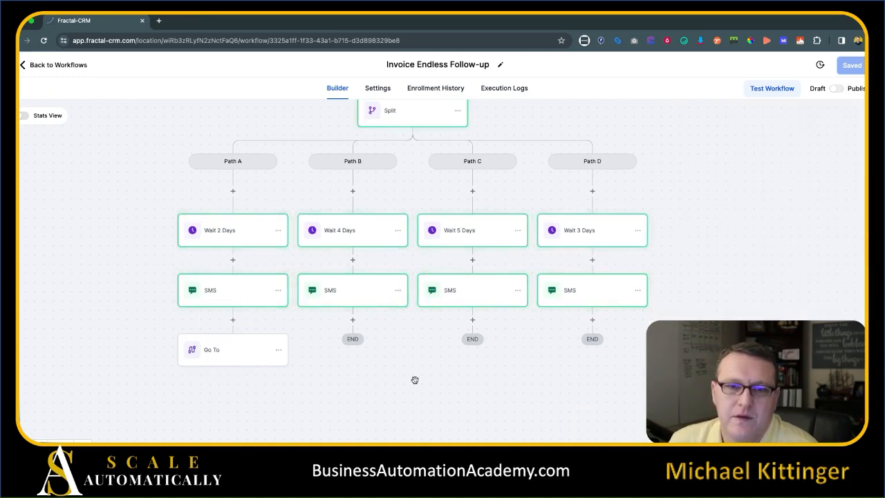
left_click_drag(415, 379, 419, 435)
left_click(412, 171)
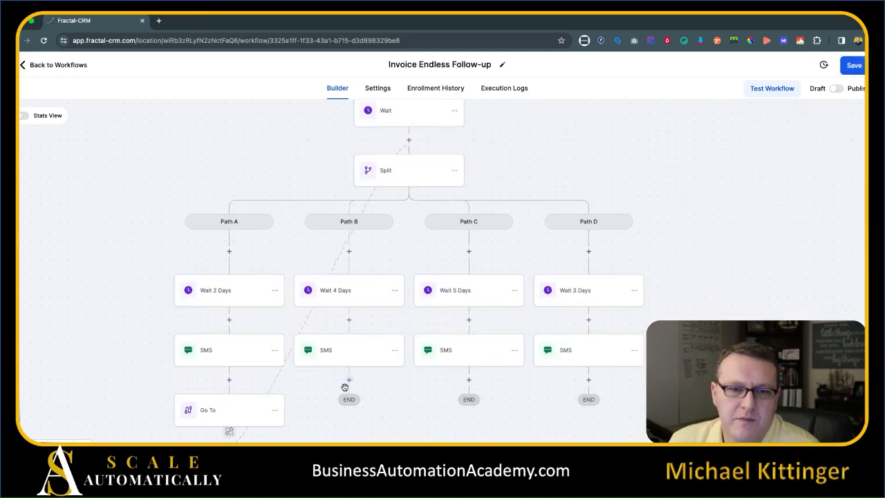
left_click(275, 410)
Add a Go To step after Path B's SMS.
left_click_drag(424, 436, 434, 352)
left_click(364, 298)
type("gp")
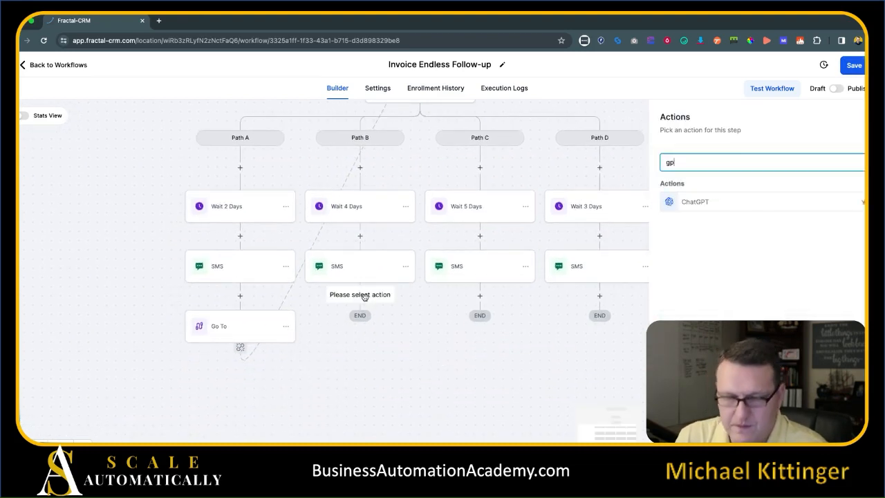
key("BackSpace")
type("o")
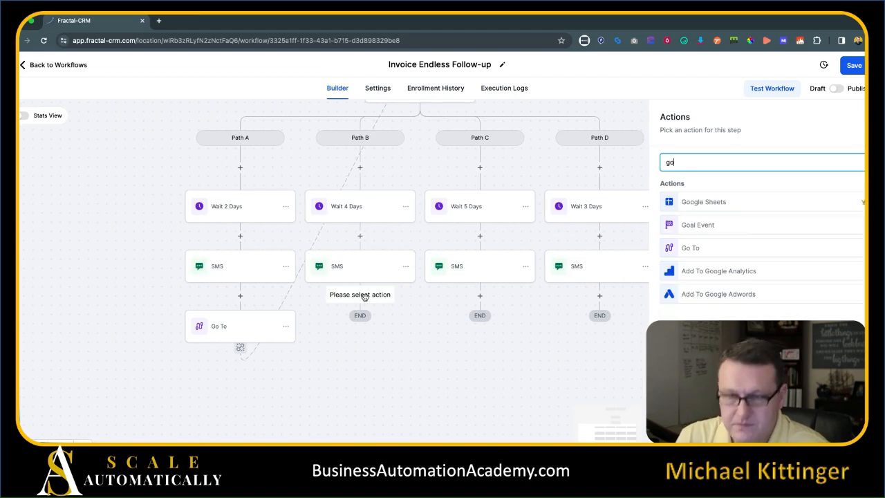
left_click(717, 245)
left_click(830, 425)
Add Go To steps after the SMS in Paths C and D.
scroll(429, 146, "up", 1)
scroll(435, 140, "up", 1)
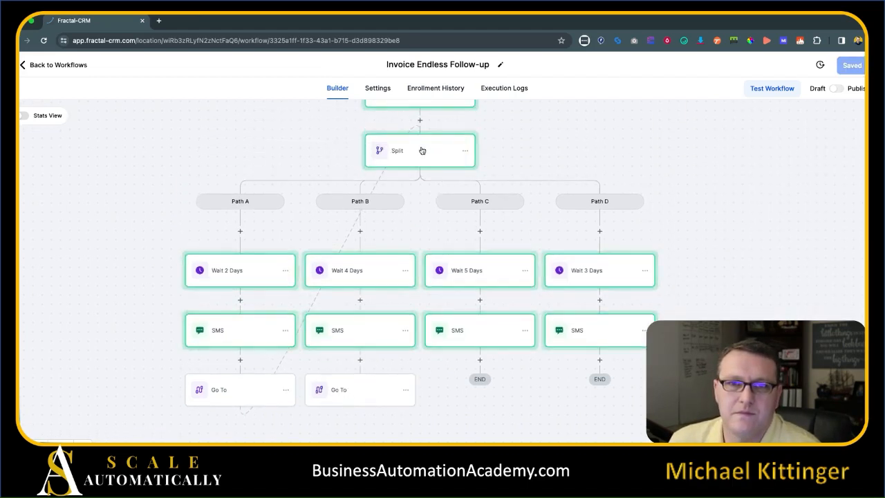
left_click(481, 362)
type("go")
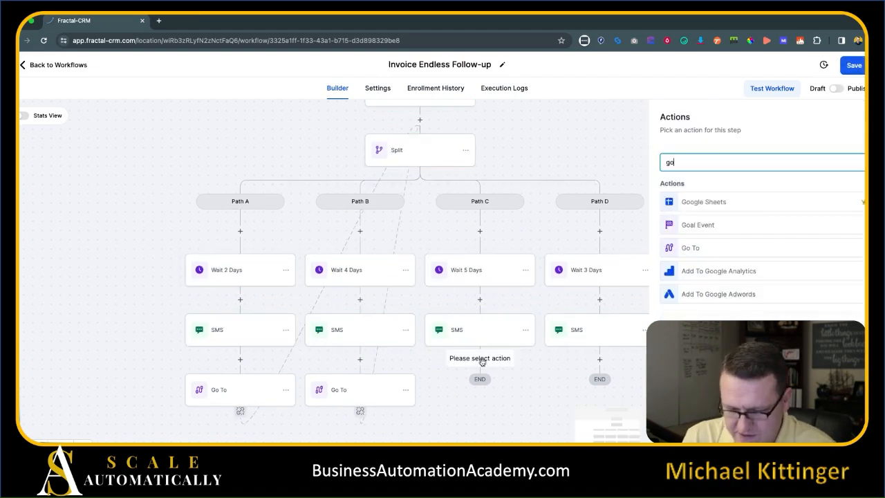
left_click(719, 248)
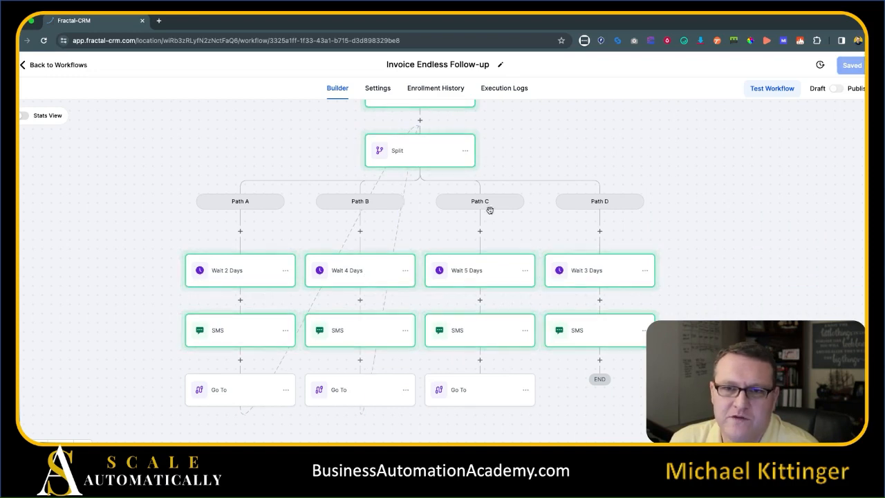
left_click(599, 360)
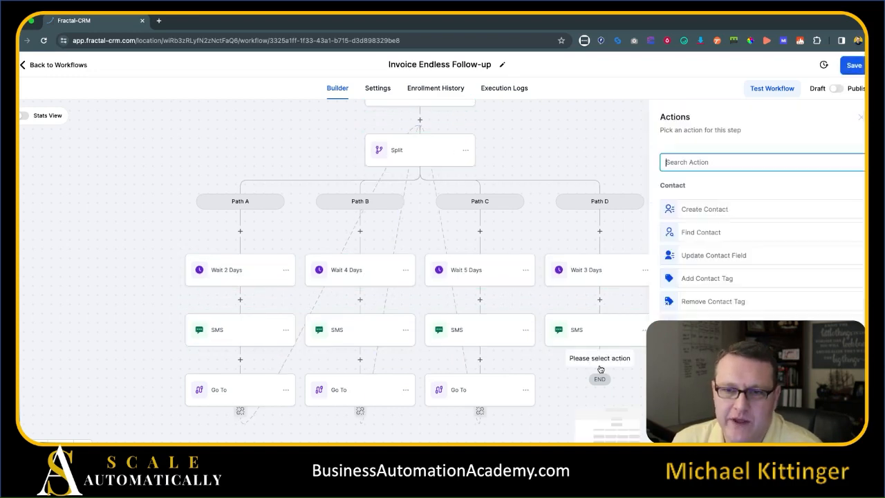
type("go")
left_click(759, 249)
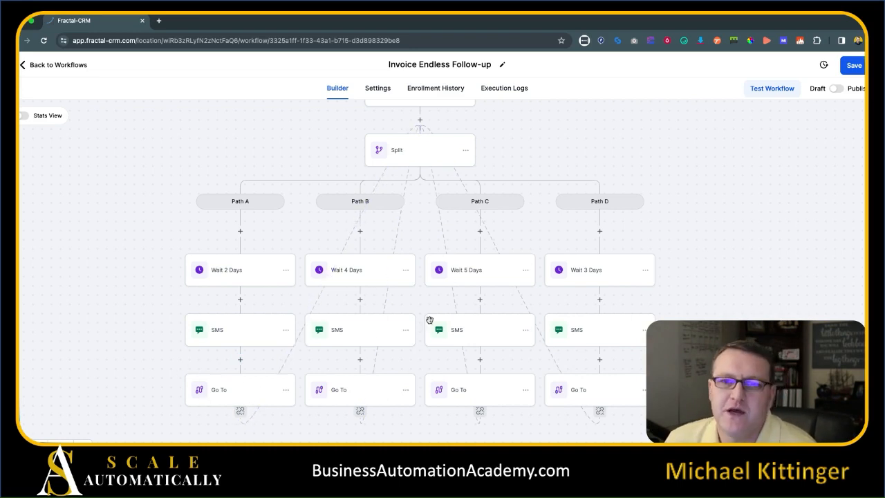
left_click_drag(721, 291, 731, 307)
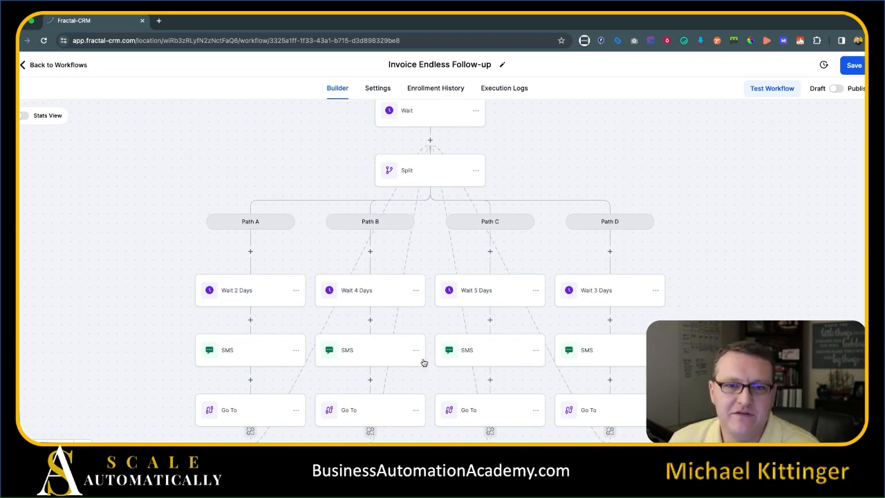
scroll(122, 274, "up", 1)
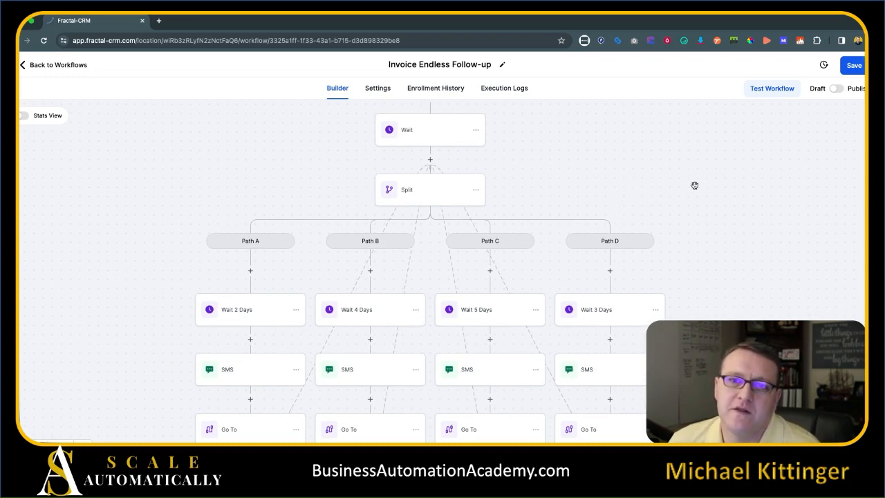
scroll(697, 145, "down", 3)
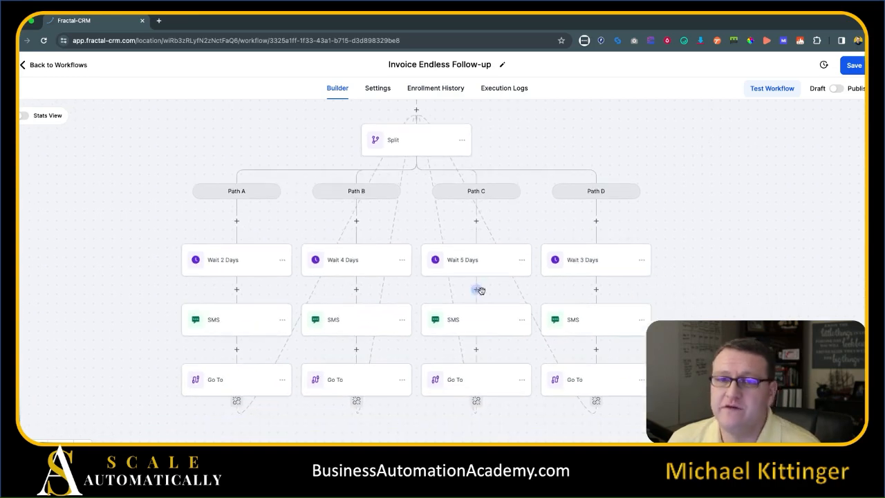
scroll(740, 196, "down", 1)
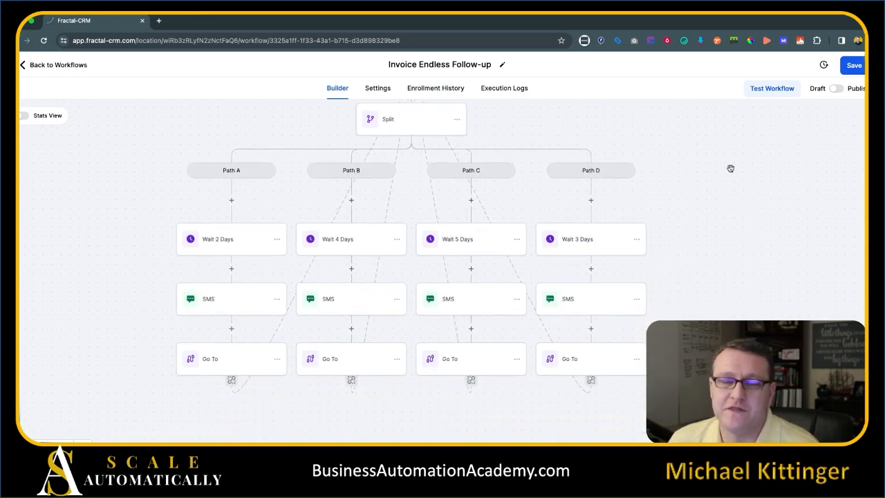
scroll(771, 231, "up", 3)
scroll(749, 274, "down", 3)
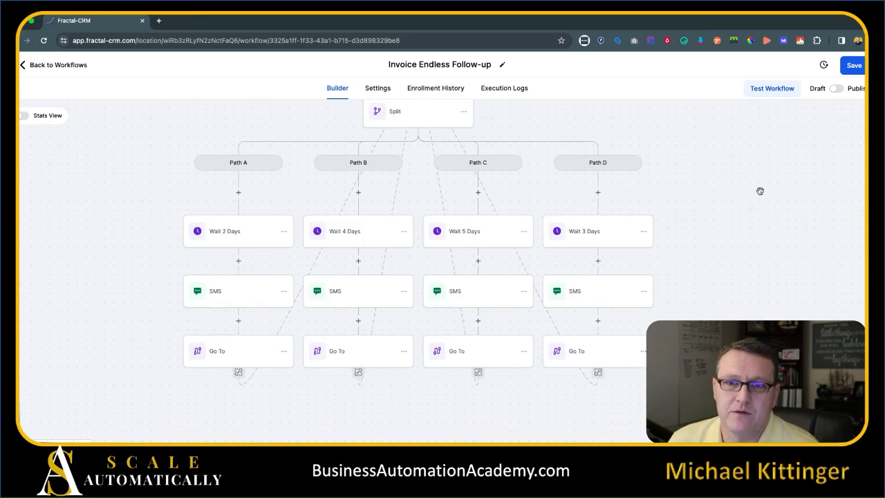
scroll(757, 207, "up", 3)
scroll(757, 245, "down", 1)
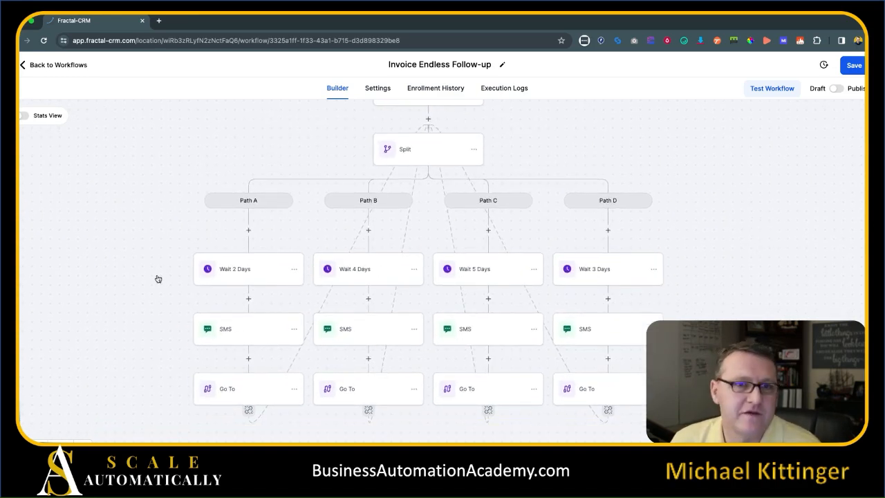
left_click_drag(118, 270, 117, 231)
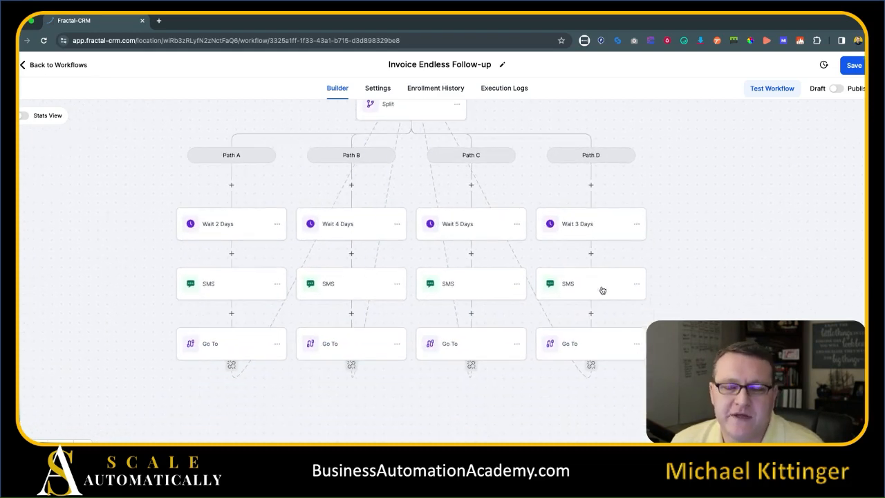
left_click_drag(770, 228, 773, 257)
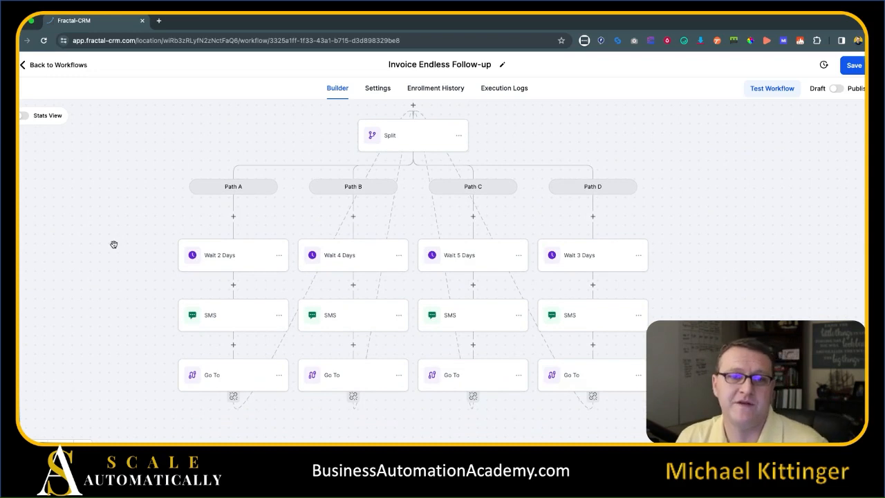
scroll(117, 266, "down", 1)
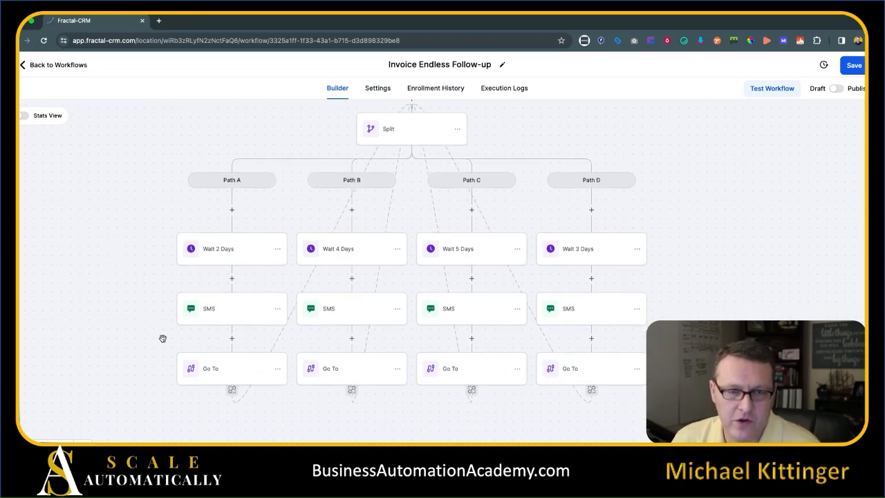
Insert a two-way split after Path A's SMS step.
scroll(114, 339, "down", 3)
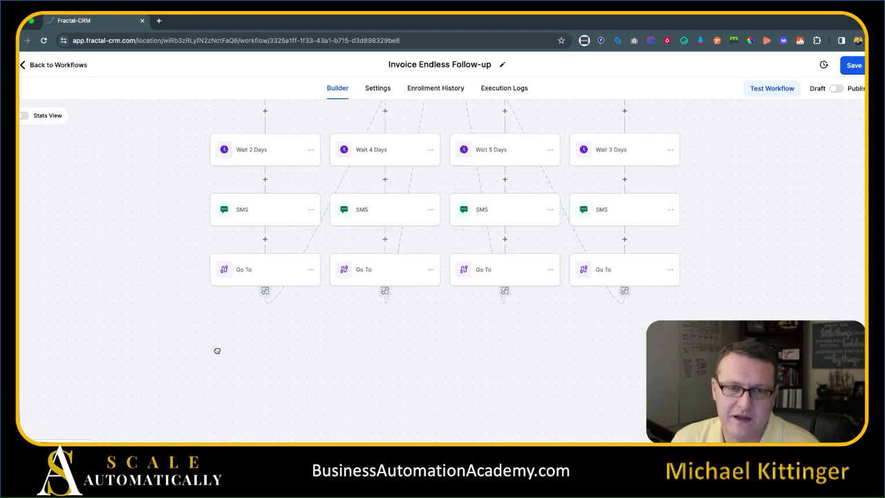
left_click(264, 241)
type("spl")
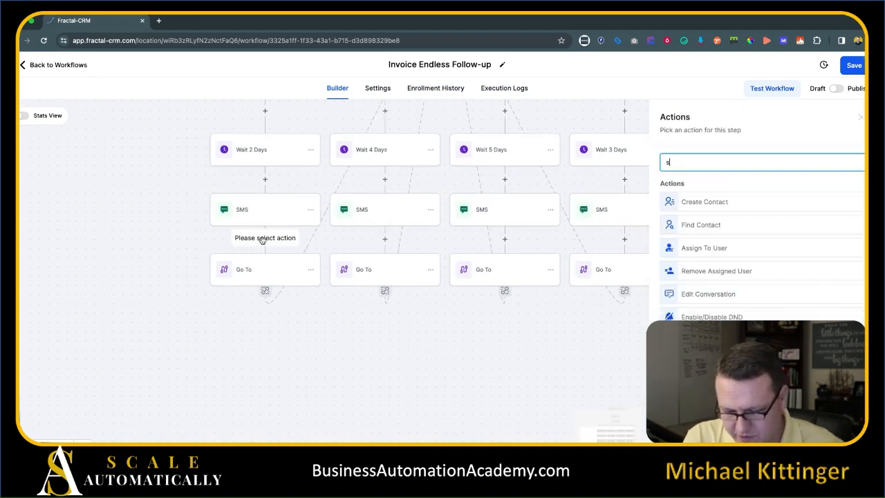
left_click(688, 200)
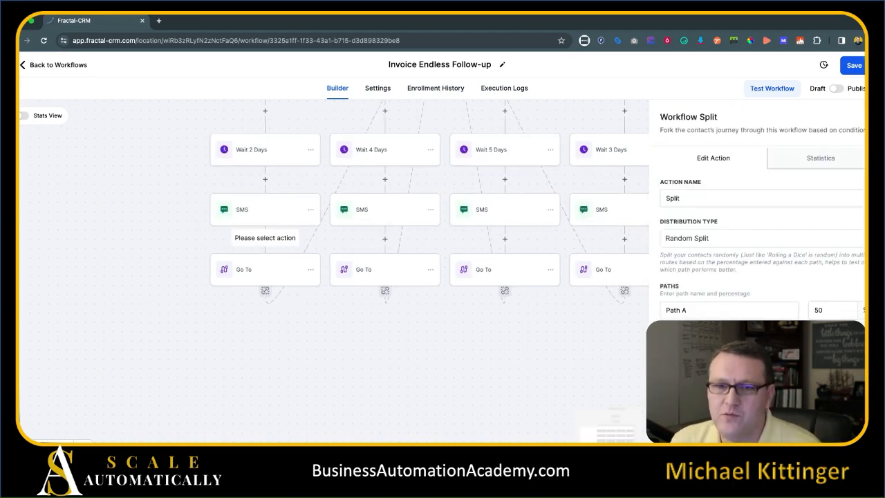
left_click(838, 436)
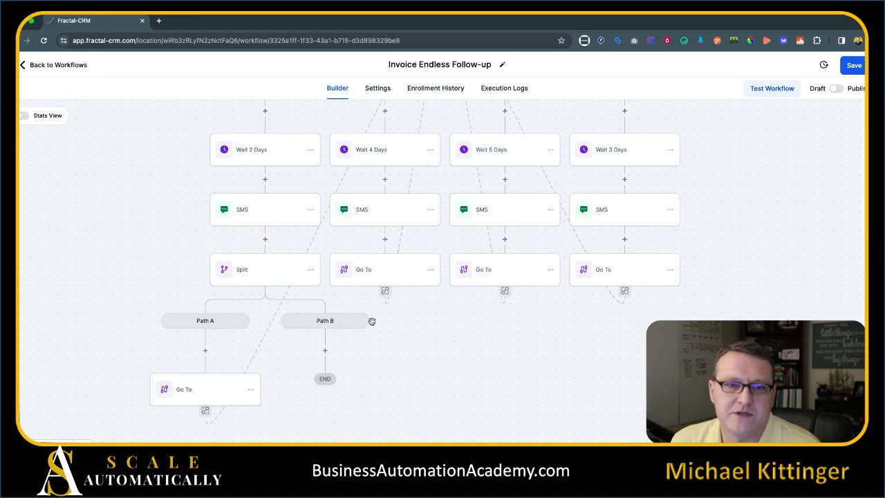
left_click(265, 239)
type("wa")
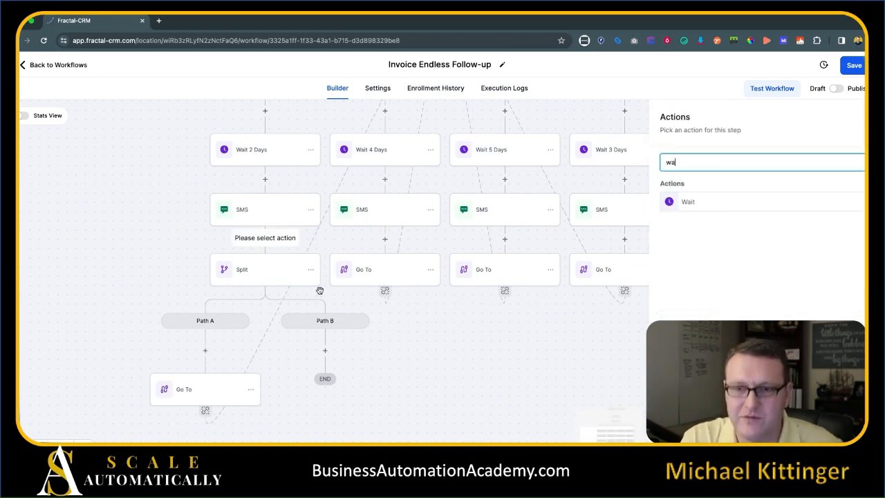
left_click(839, 132)
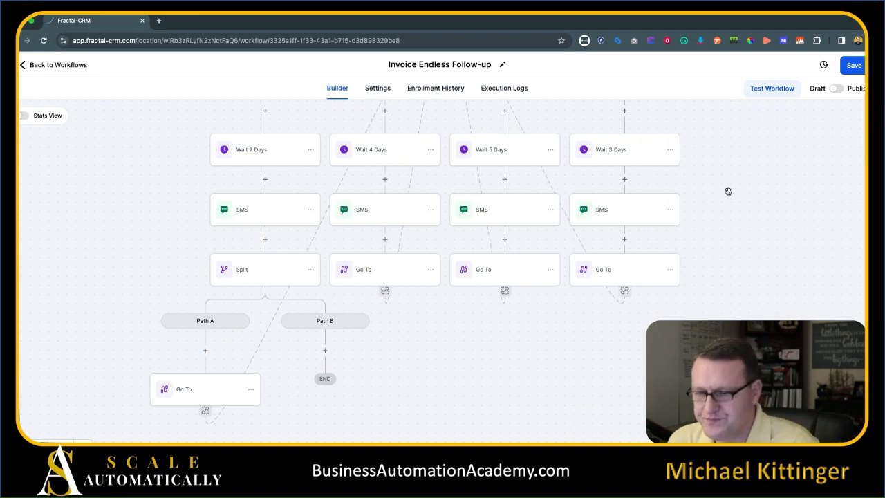
Start the new split's Path A with a Wait 3 Days step set to 3 days.
left_click(205, 353)
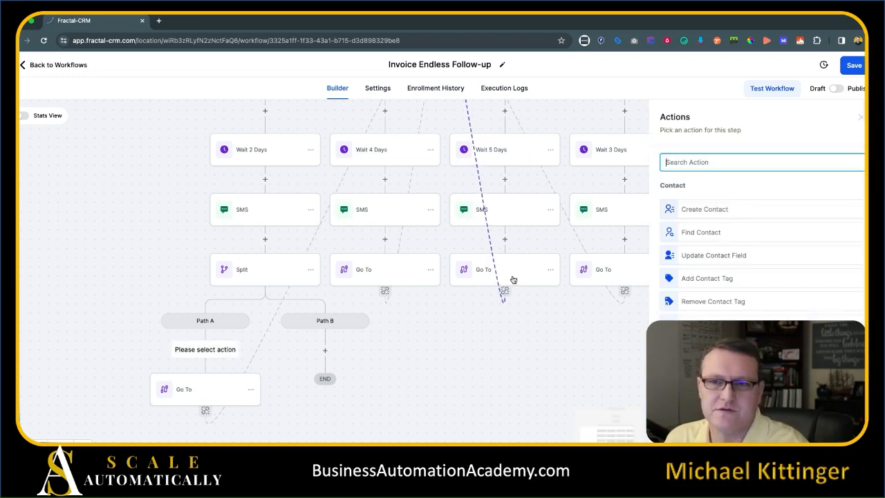
type("wa")
left_click(736, 205)
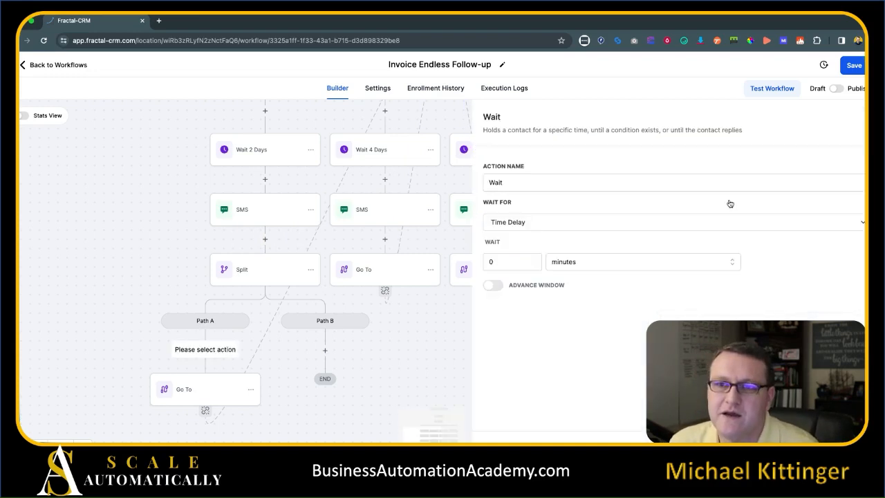
left_click(571, 181)
type("3 Days")
left_click(569, 264)
left_click(568, 316)
left_click(489, 260)
type("3")
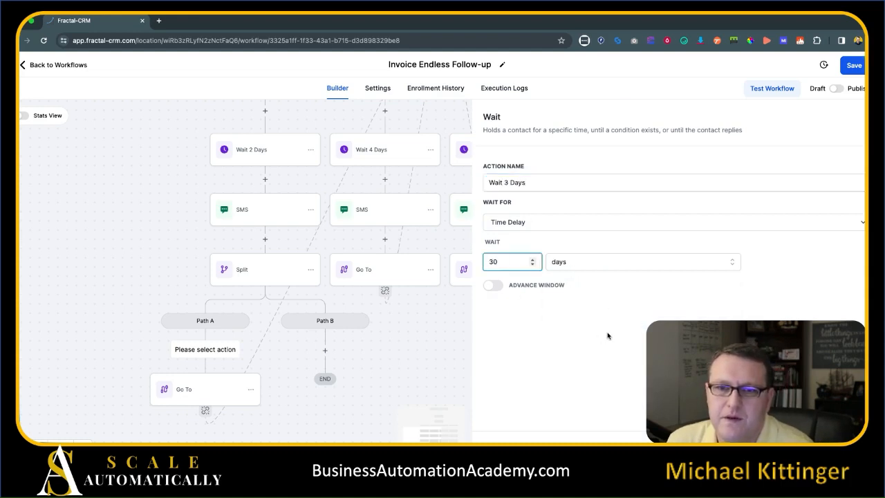
left_click(833, 437)
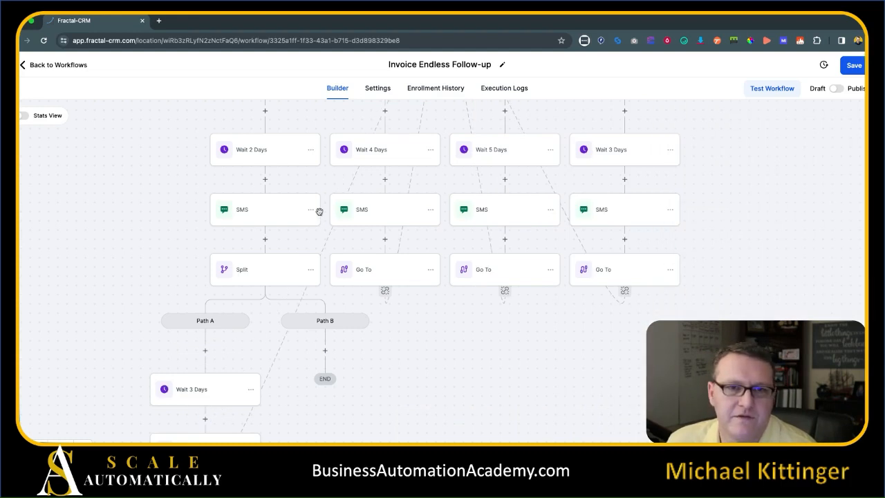
Copy Path A's SMS and Go To steps under the new Wait 3 Days branch.
left_click(316, 212)
left_click(310, 211)
mouse_move(359, 246)
left_click(415, 246)
left_click(205, 419)
left_click_drag(482, 408, 487, 294)
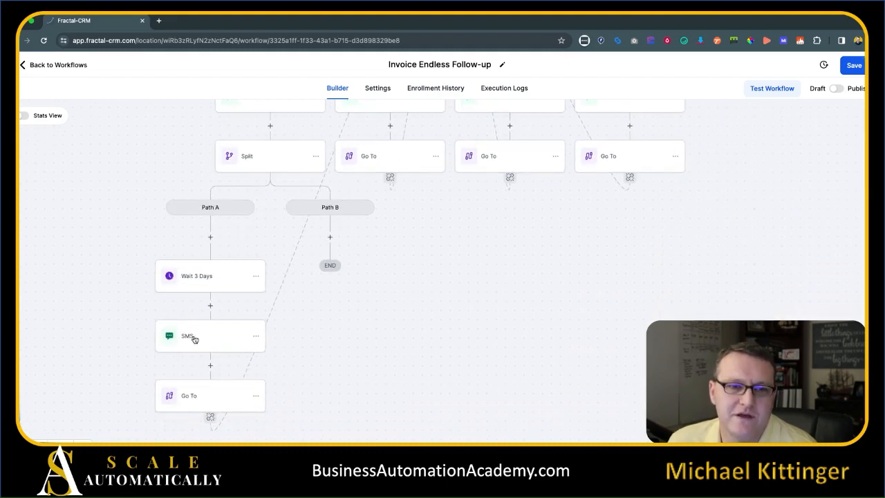
left_click_drag(365, 275, 357, 319)
Copy the Wait 3 Days, SMS and Go To steps into Path B.
left_click(247, 321)
mouse_move(279, 355)
left_click(371, 364)
left_click(326, 281)
left_click_drag(532, 330, 519, 309)
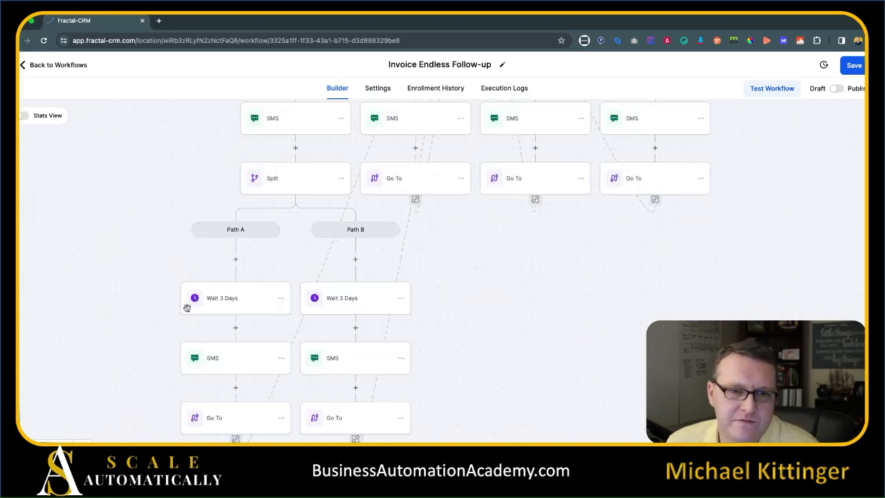
scroll(99, 259, "up", 5)
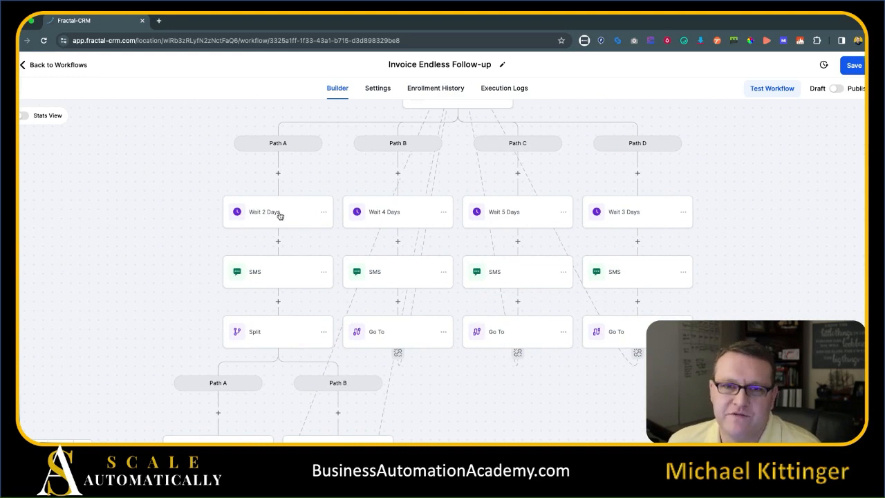
scroll(286, 204, "down", 3)
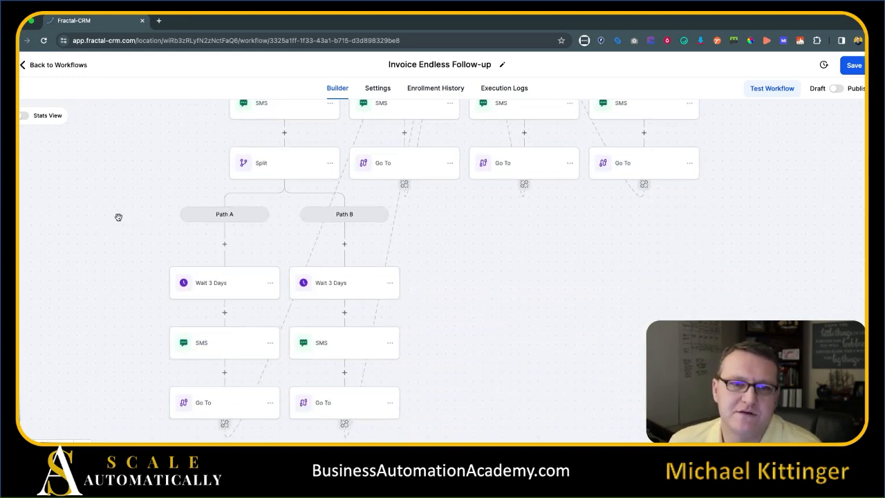
scroll(286, 170, "down", 3)
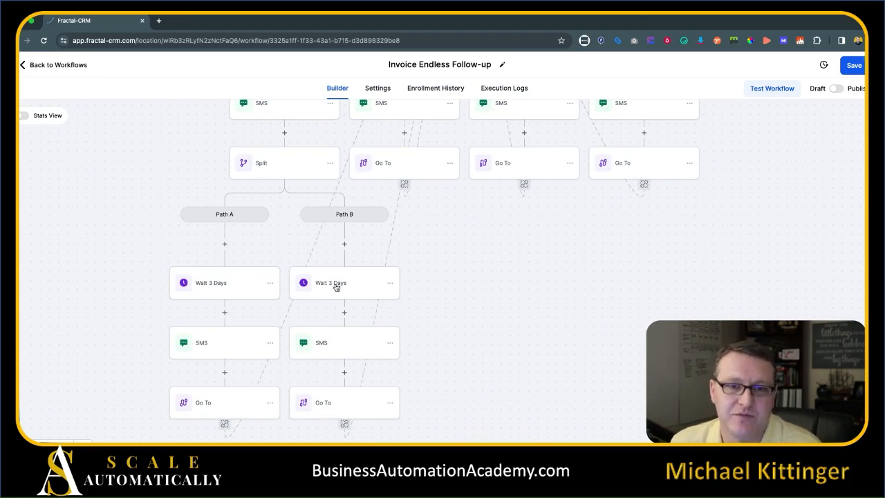
Rename Path B's wait to 'Wait 5 Days' and set its duration to 5 days.
left_click(337, 289)
double_click(505, 183)
double_click(505, 183)
type("5")
double_click(499, 261)
type("5")
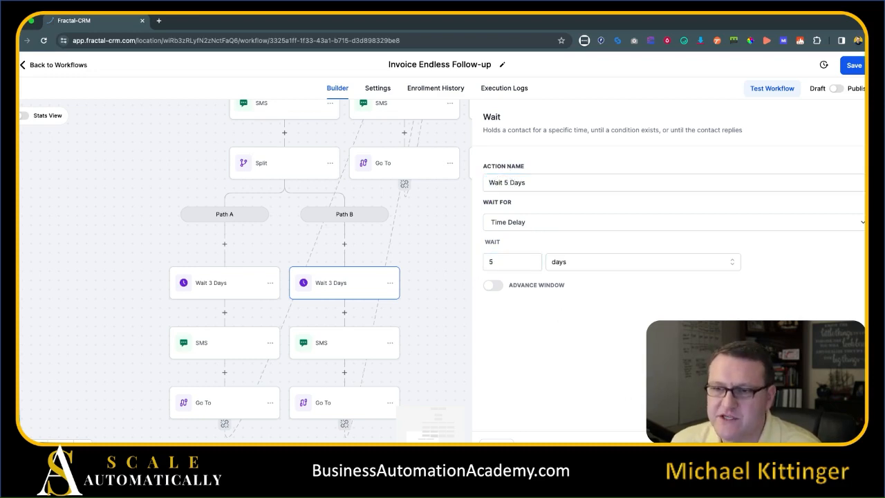
left_click(833, 442)
left_click_drag(546, 282, 577, 408)
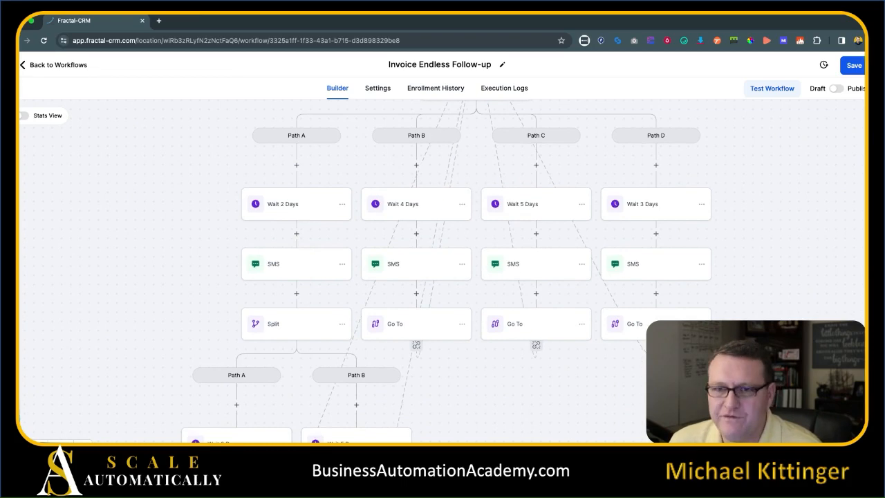
Pan and scroll the canvas to inspect the nested split's lower Wait and SMS steps.
left_click_drag(714, 413, 717, 299)
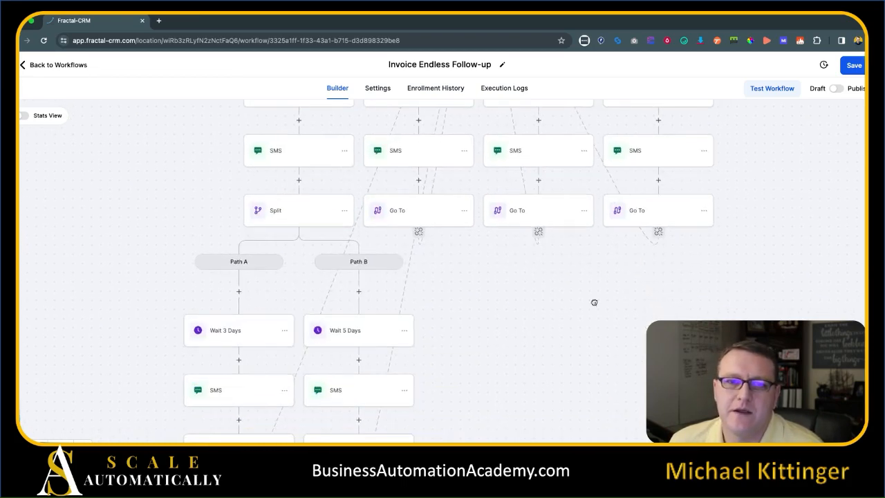
scroll(544, 353, "down", 3)
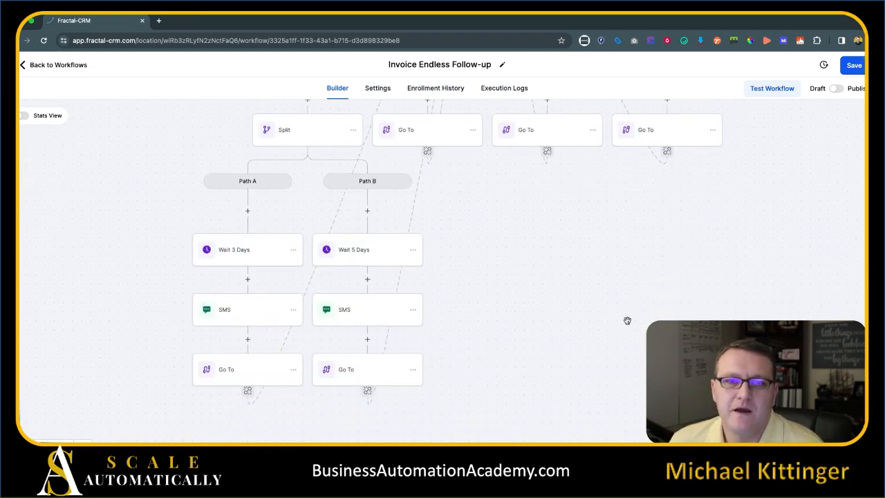
scroll(590, 279, "up", 10)
left_click_drag(170, 307, 165, 312)
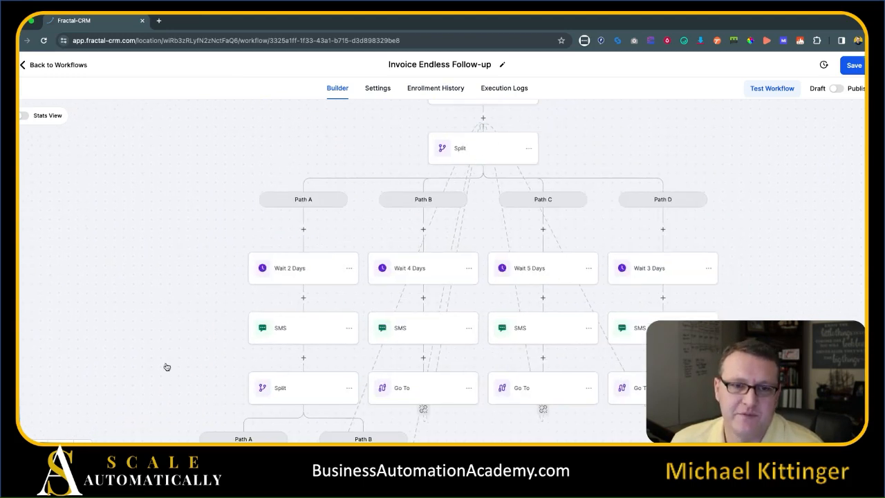
scroll(146, 347, "down", 7)
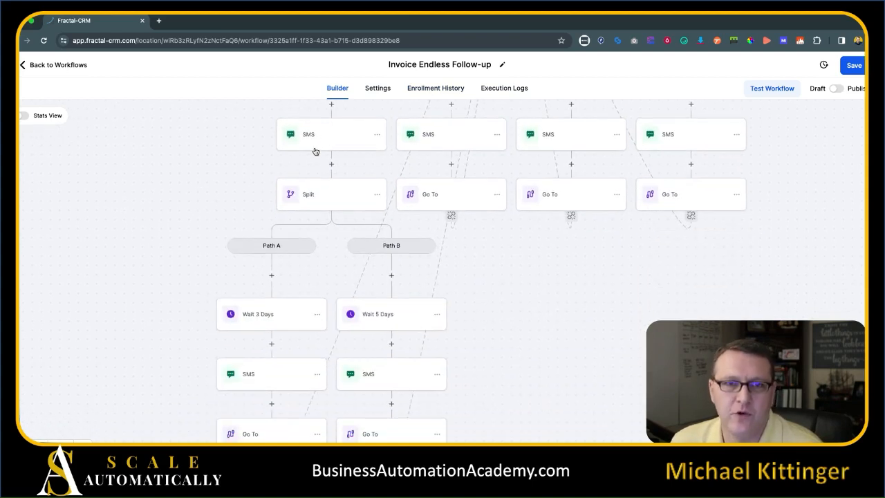
scroll(226, 181, "down", 3)
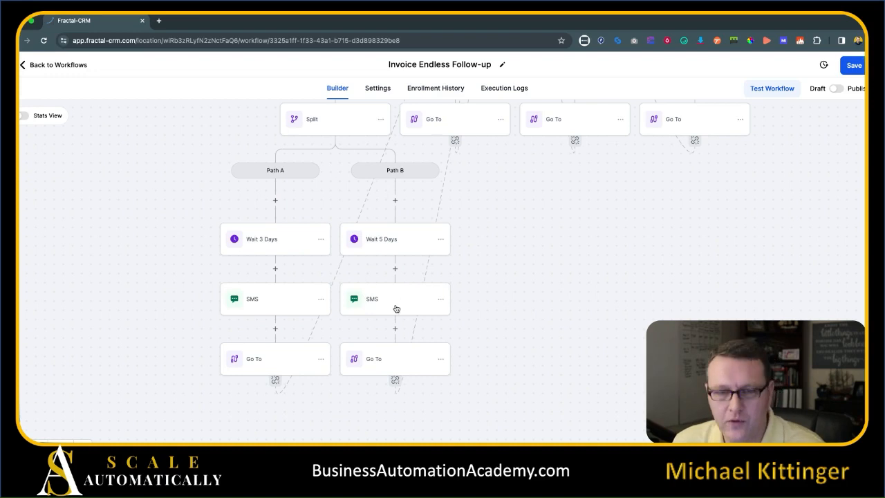
scroll(533, 282, "up", 7)
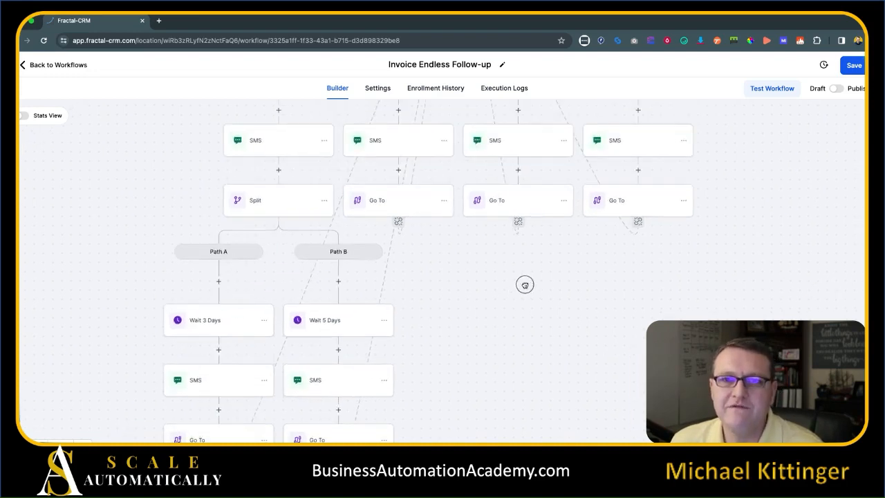
scroll(727, 276, "up", 2)
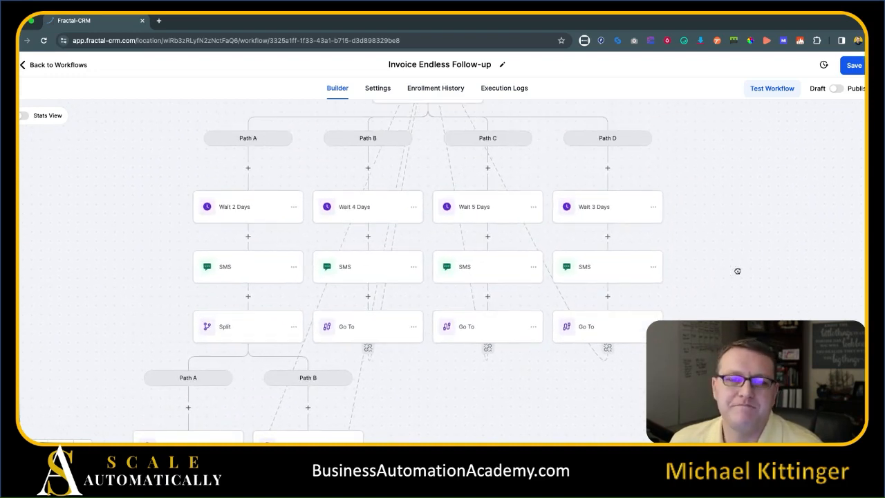
scroll(751, 297, "down", 1)
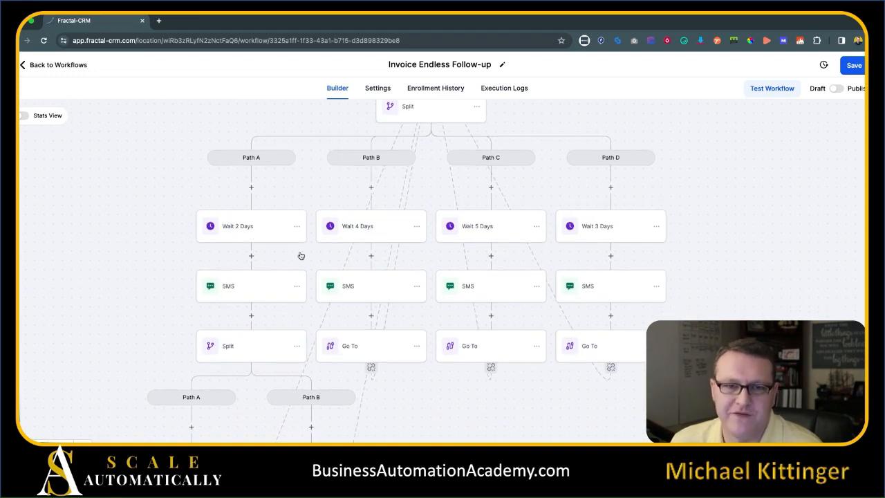
Review Path C's SMS invoice reminder message, then close its settings.
left_click(466, 292)
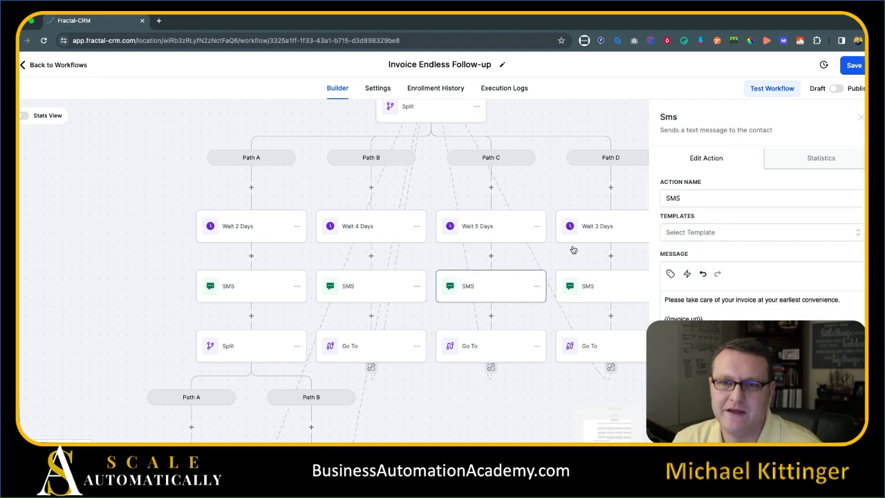
left_click_drag(734, 312, 661, 302)
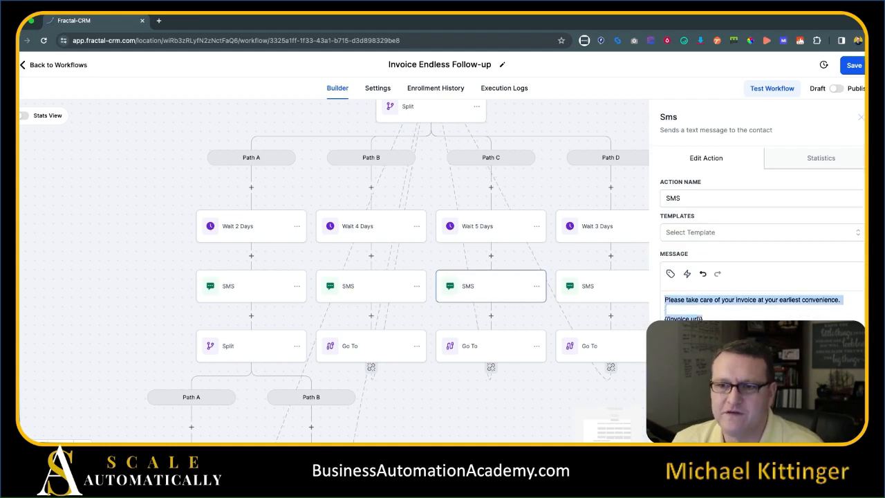
left_click(828, 428)
left_click_drag(779, 309, 780, 306)
Save the workflow and return to the workflow list.
left_click(856, 65)
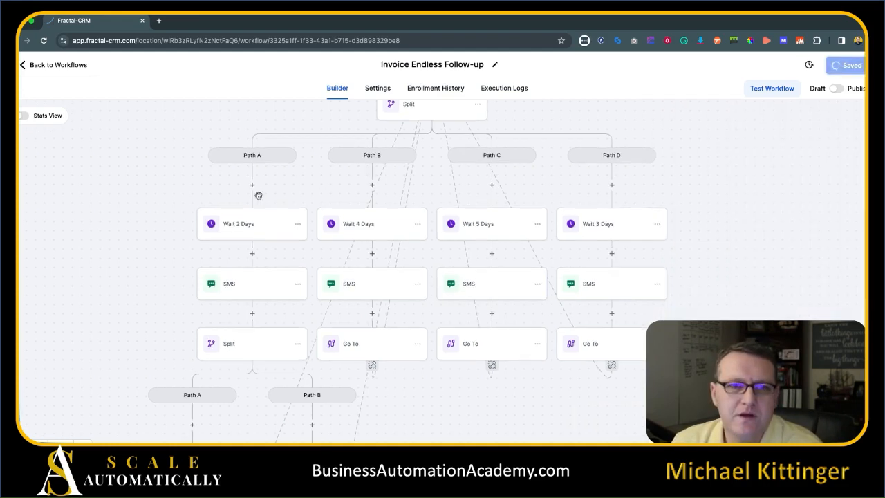
left_click_drag(109, 247, 138, 160)
left_click(76, 67)
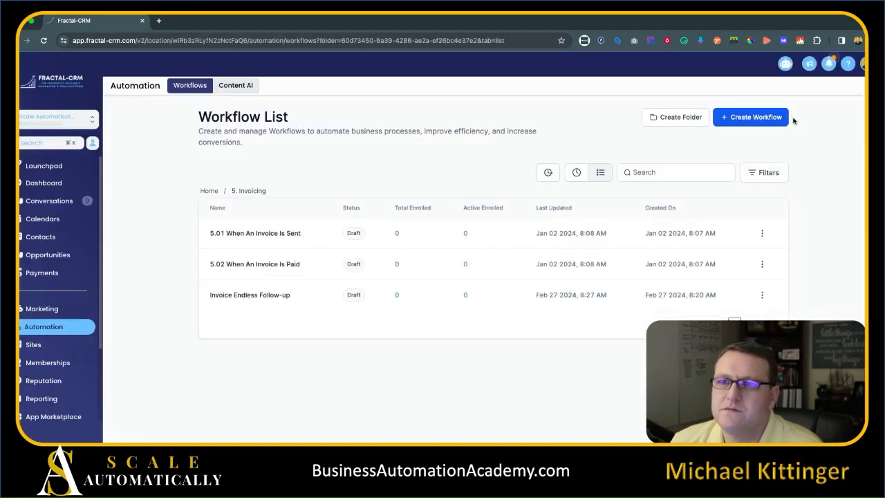
Create a new workflow from scratch named 'Invoice Paid - Stop Endless Followup'.
left_click(757, 119)
left_click(332, 254)
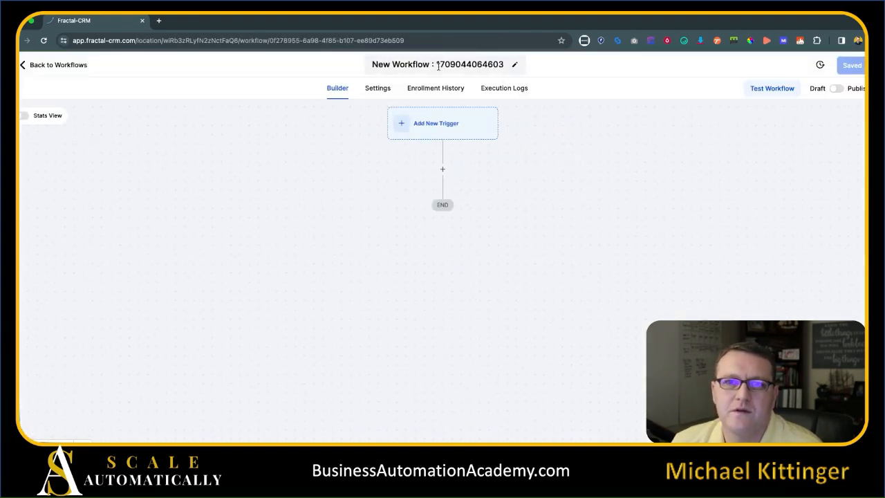
left_click(441, 64)
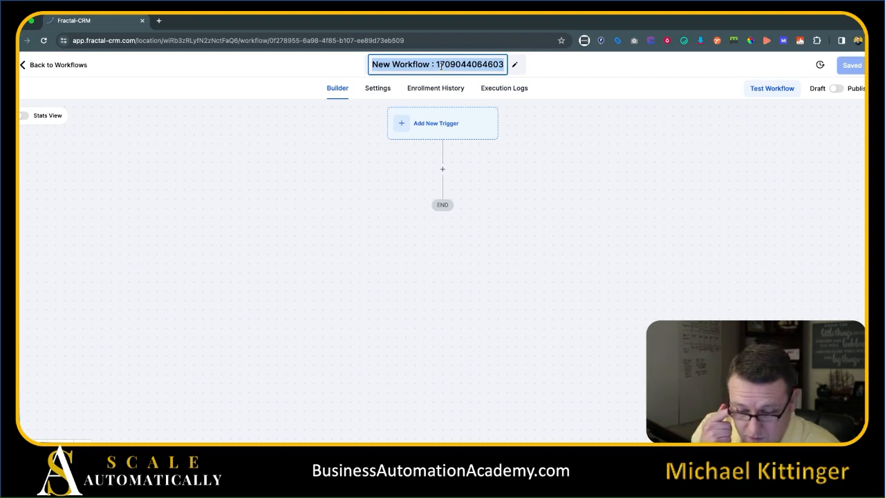
type("Invoice Paid - Stop E")
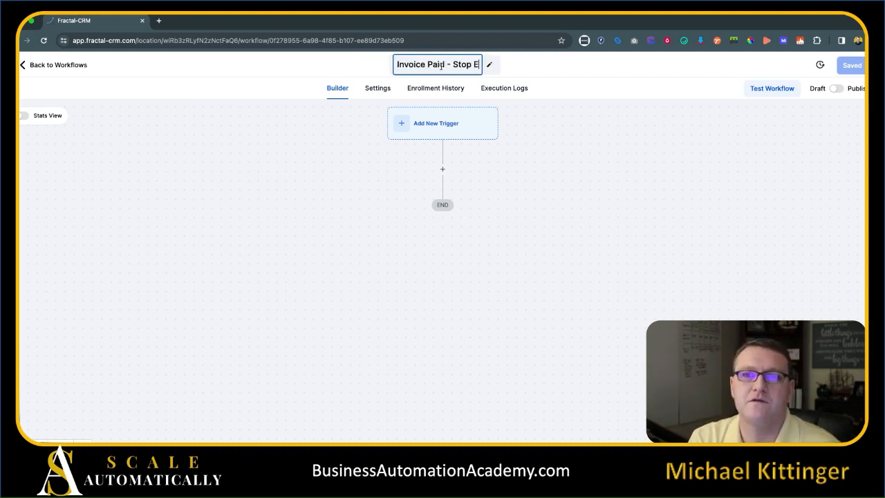
type("ndless Fo")
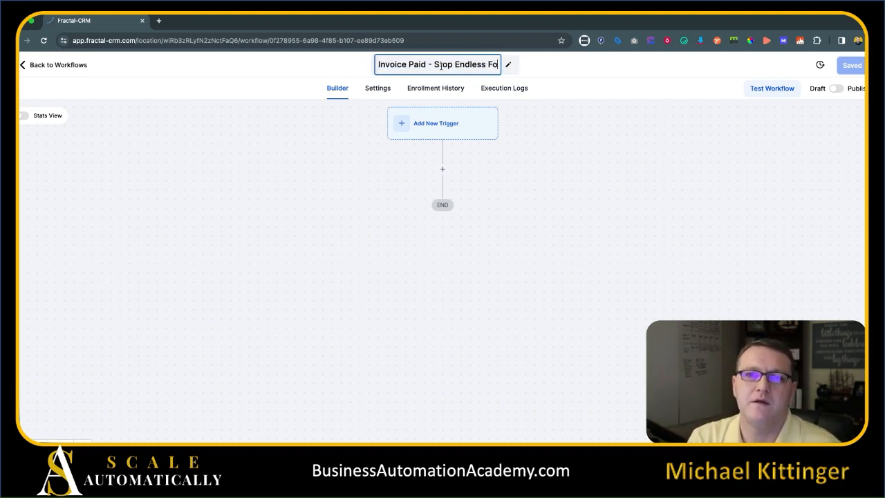
type("llowup")
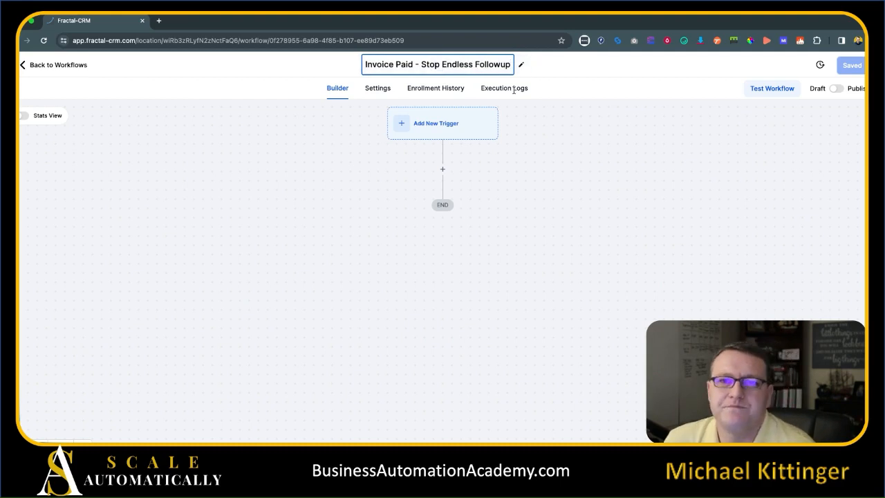
left_click(556, 157)
Add an Invoice trigger filtered to Invoice Status Paid.
left_click(449, 130)
left_click(685, 176)
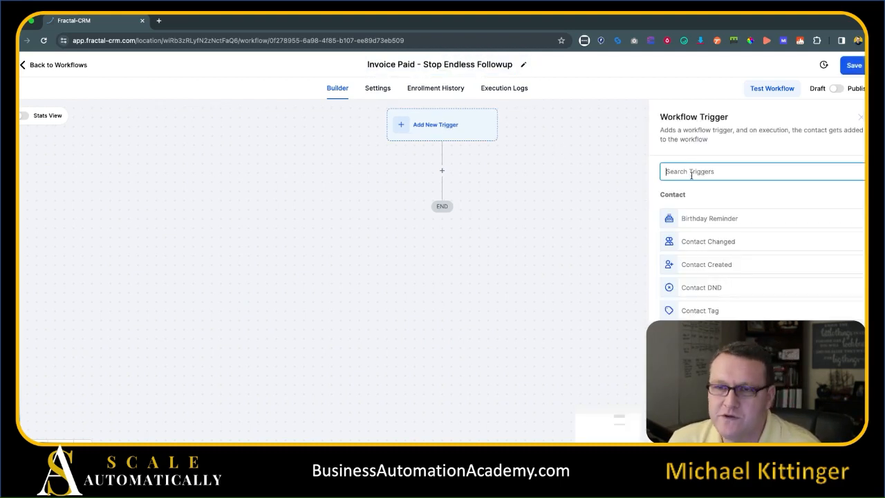
type("inv")
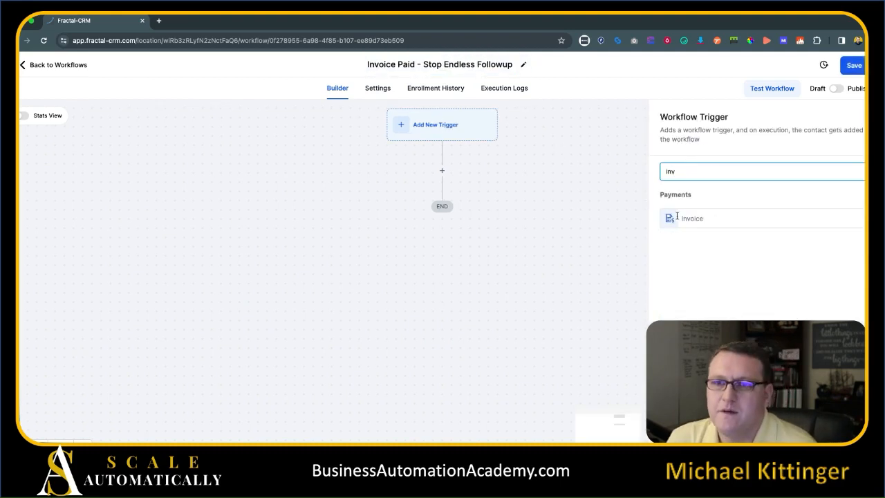
left_click(677, 217)
left_click(716, 275)
left_click(705, 313)
left_click(835, 438)
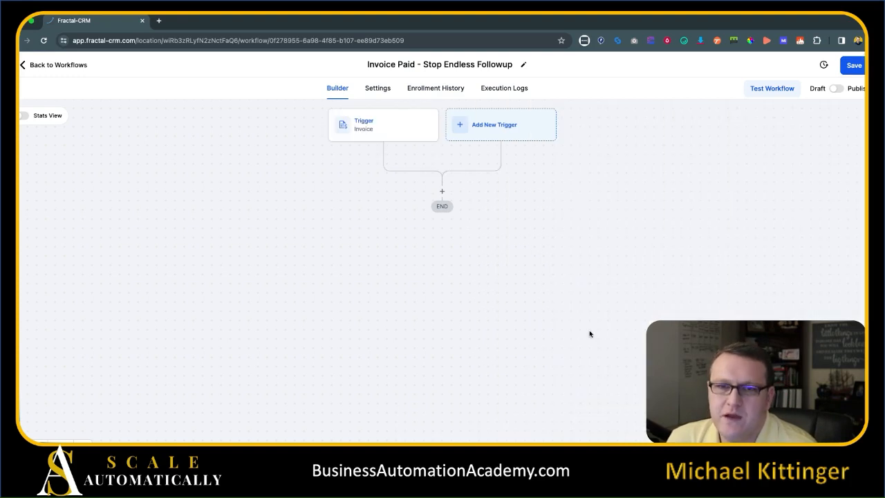
left_click(445, 191)
Add a Remove From Workflow action targeting the Invoice Endless Follow-up workflow.
type("work")
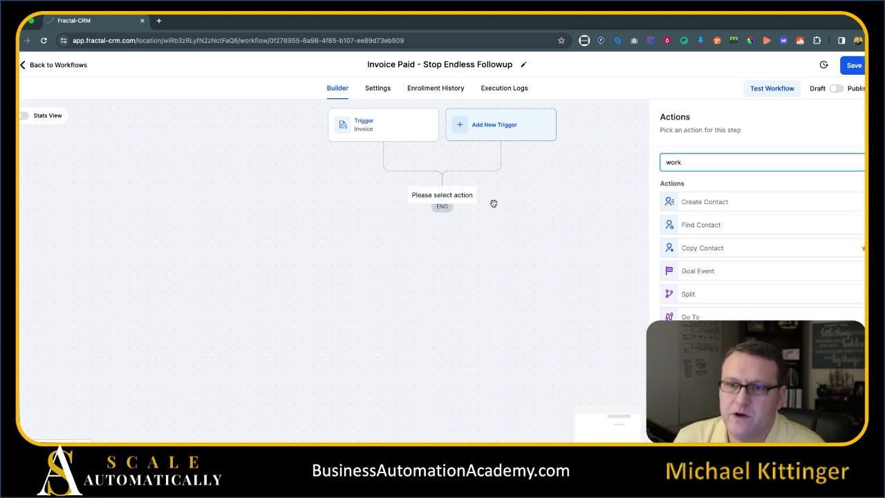
left_click(700, 339)
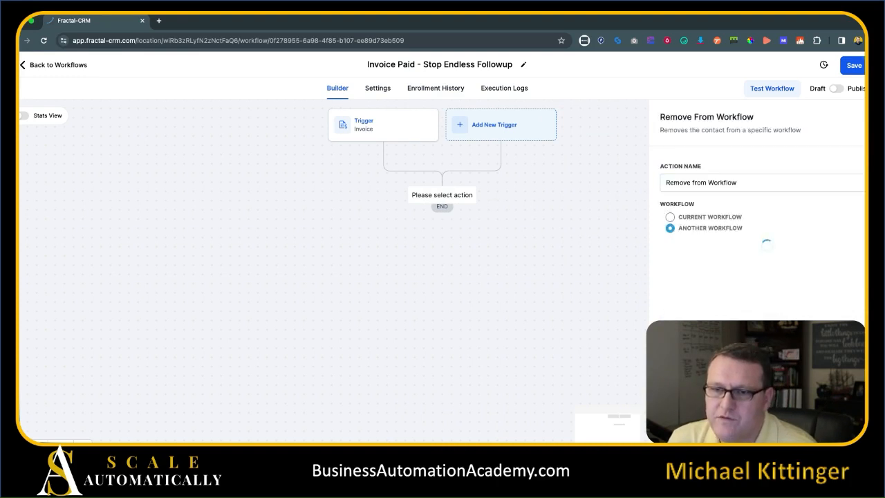
left_click(671, 228)
left_click(686, 256)
scroll(761, 297, "down", 5)
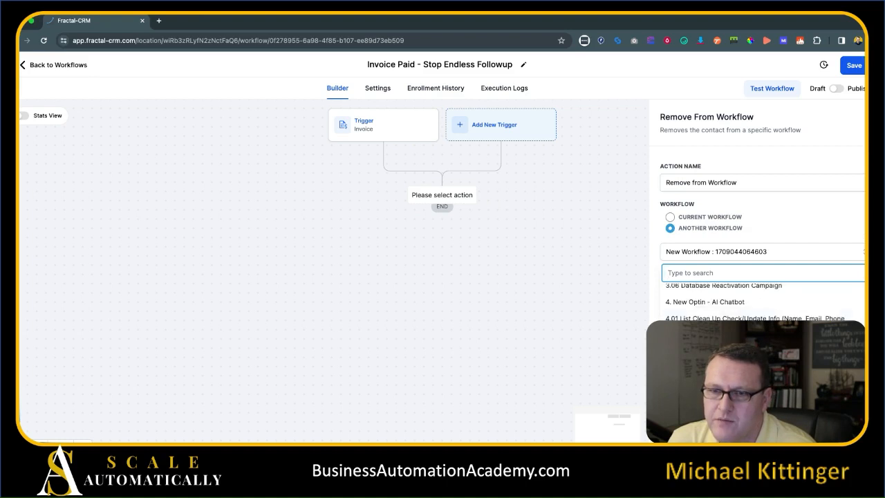
type("e")
left_click(753, 288)
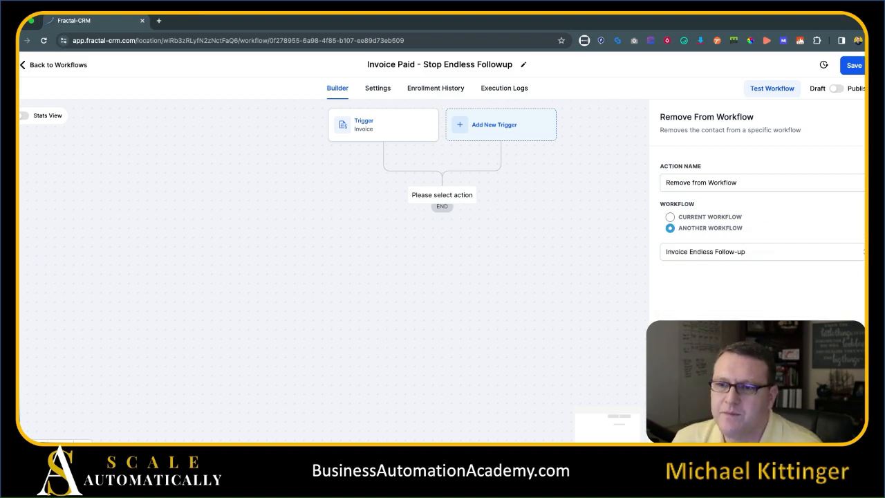
left_click(845, 442)
Save the workflow, go back to the list, and open Invoice Endless Follow-up.
left_click(853, 65)
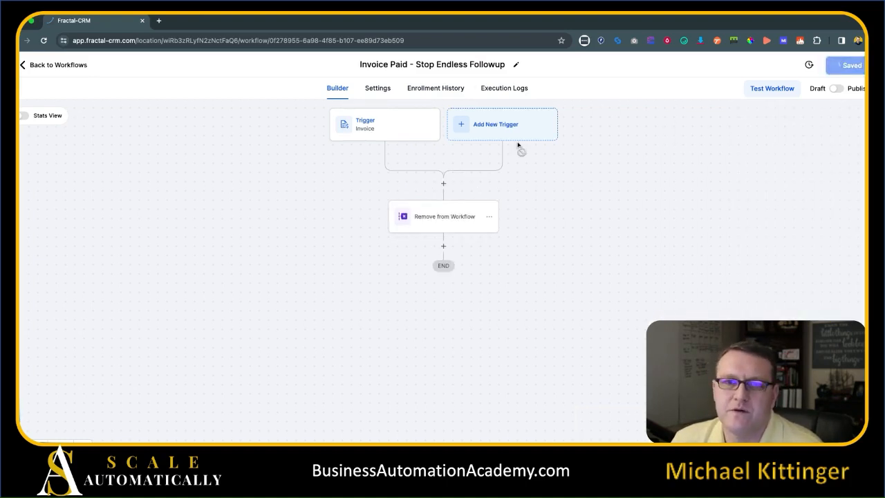
left_click_drag(335, 210, 340, 241)
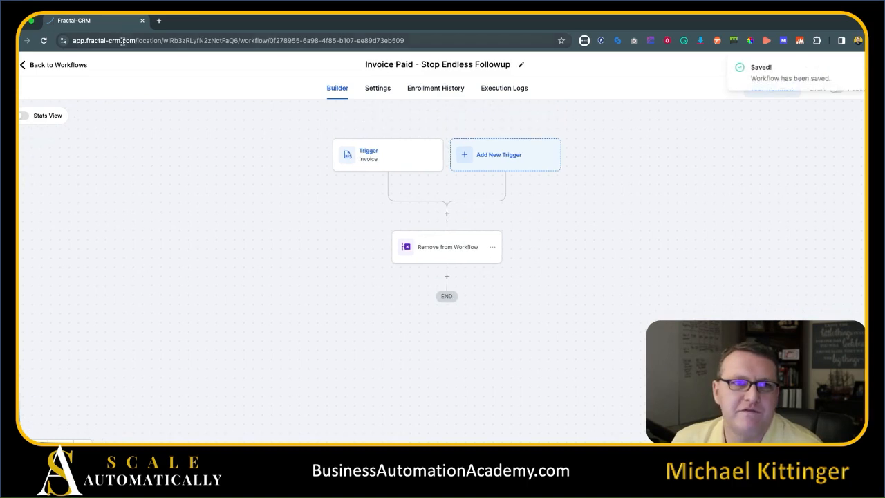
left_click(64, 67)
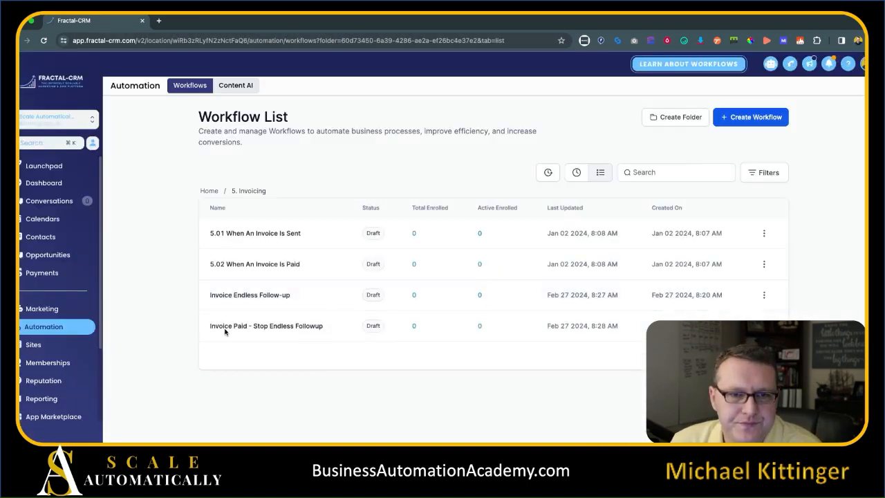
left_click(253, 296)
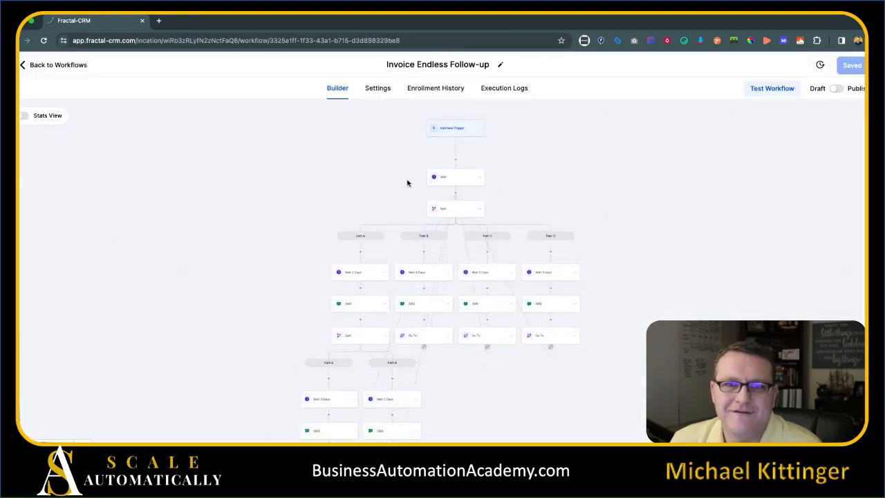
left_click_drag(141, 274, 162, 194)
left_click_drag(135, 313, 148, 231)
left_click_drag(173, 338, 172, 238)
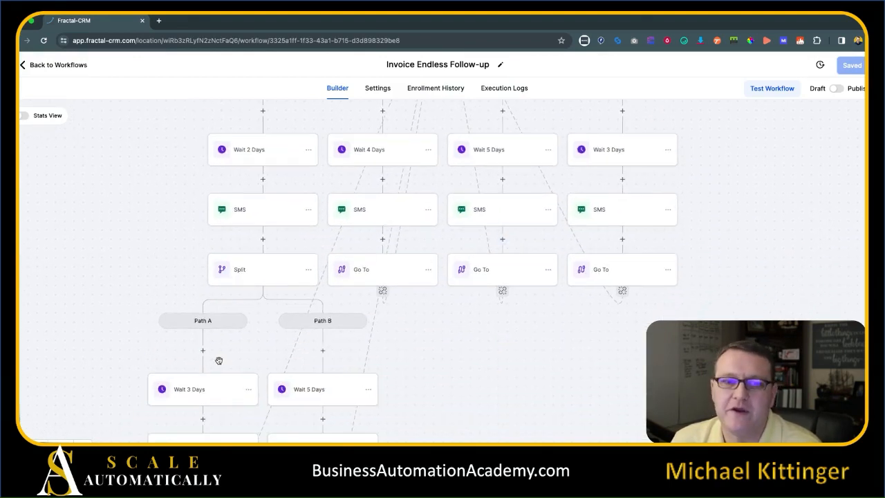
scroll(526, 369, "down", 2)
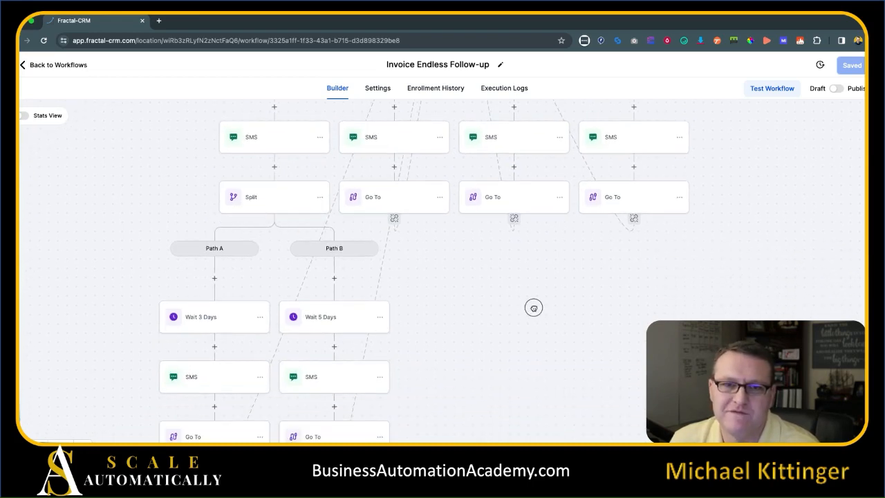
scroll(533, 307, "up", 2)
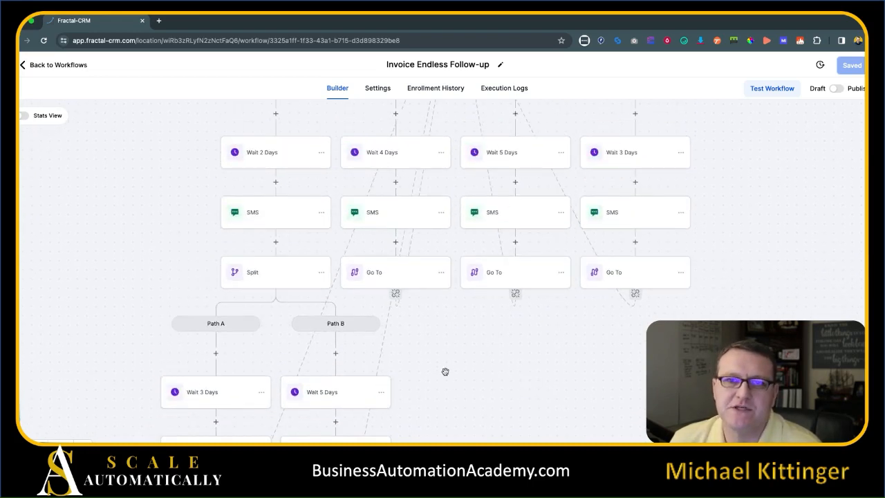
scroll(463, 360, "up", 2)
scroll(738, 197, "up", 2)
scroll(717, 193, "up", 1)
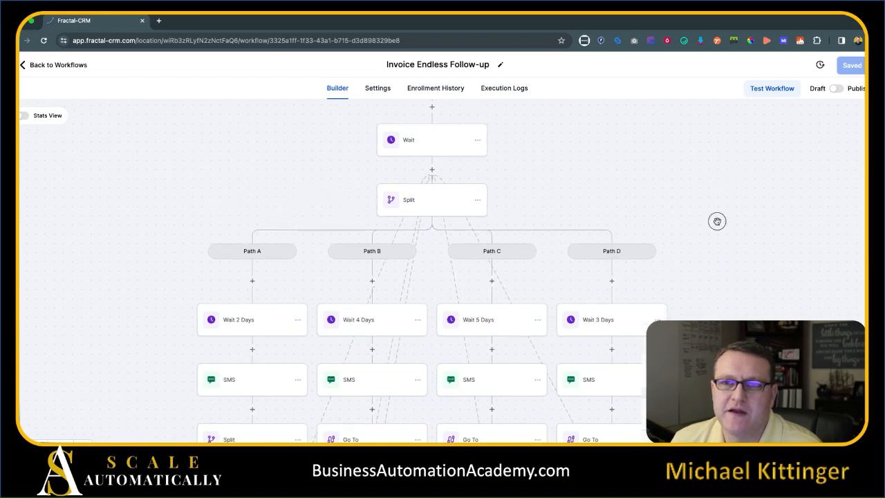
left_click_drag(626, 190, 603, 127)
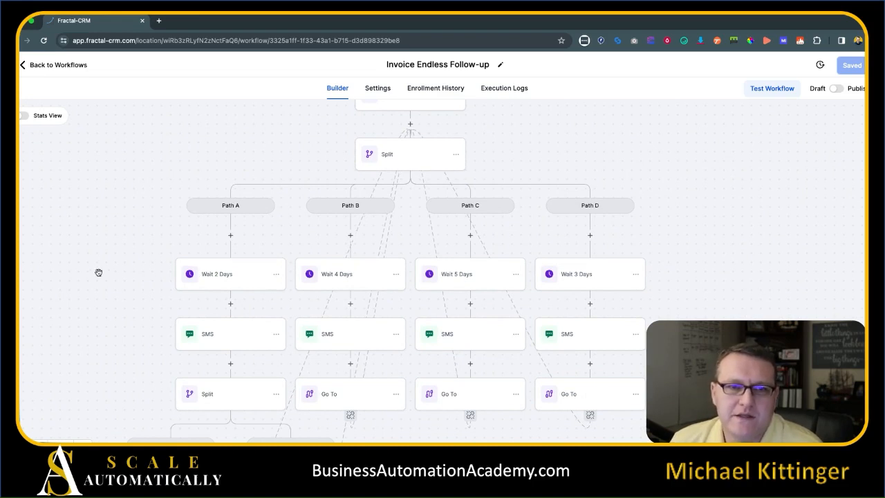
left_click_drag(99, 273, 87, 175)
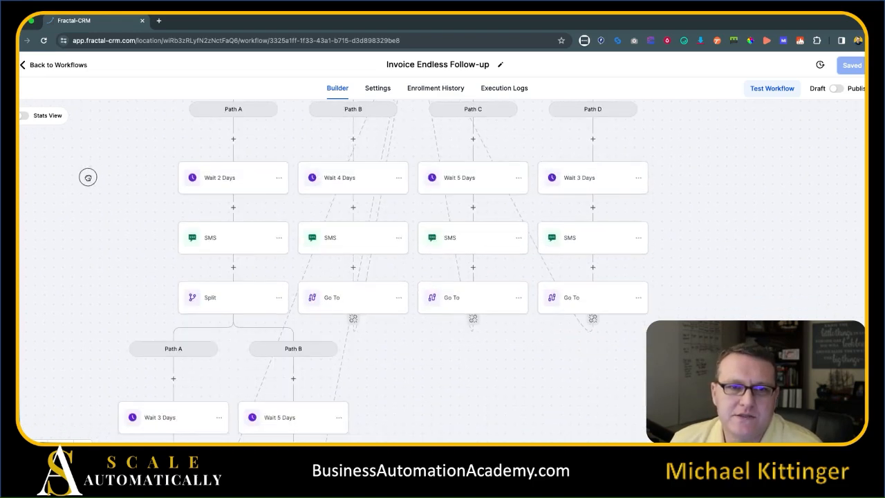
Delete the SMS and following steps on Paths A and B, keeping only their waits.
left_click(279, 238)
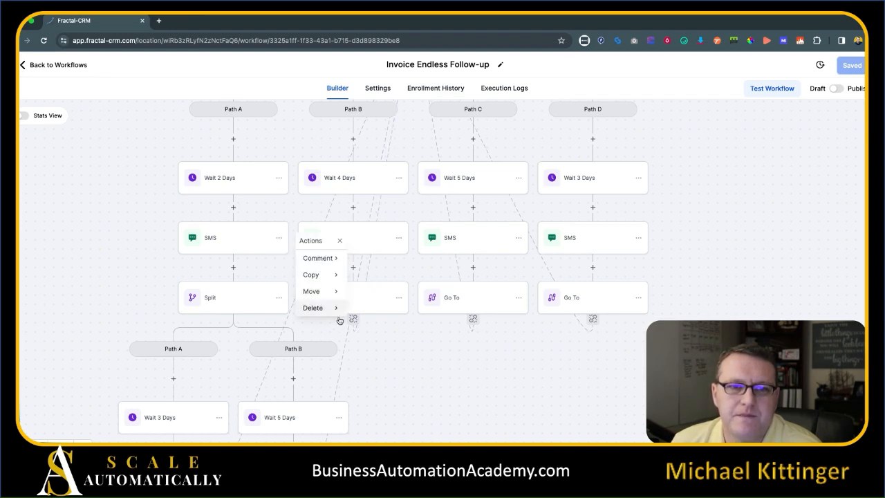
left_click(338, 308)
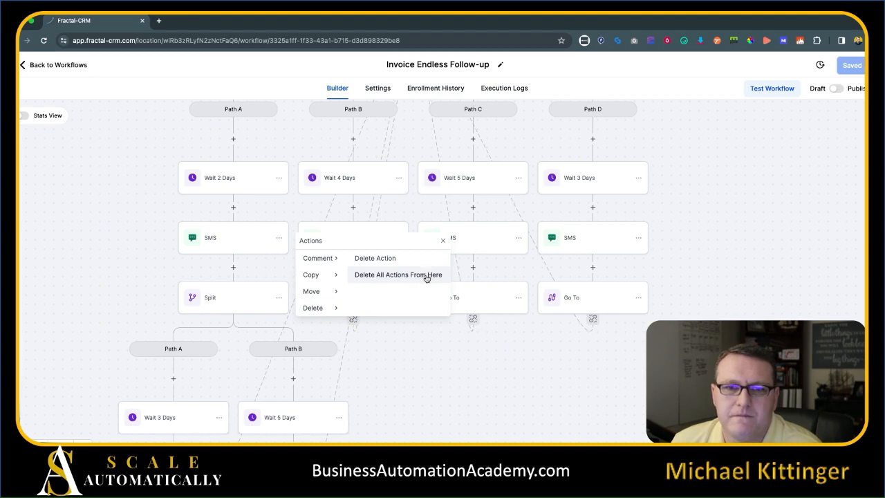
left_click(427, 275)
left_click(536, 297)
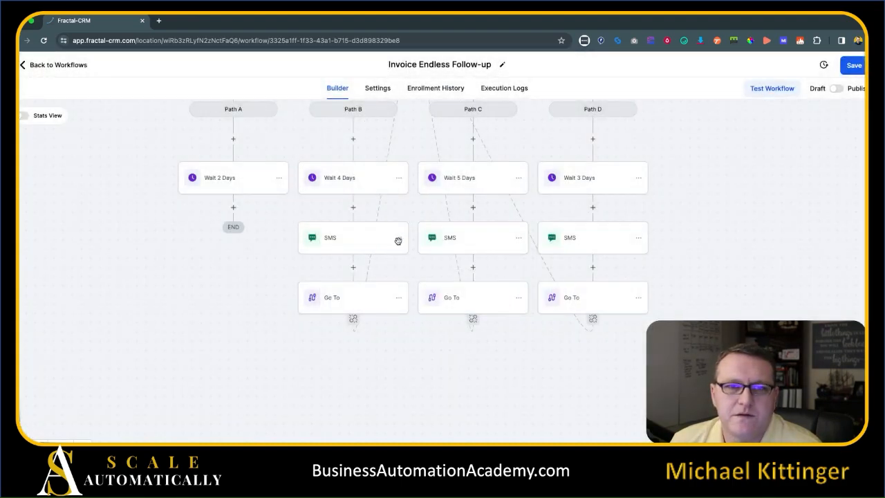
left_click(398, 238)
left_click(442, 312)
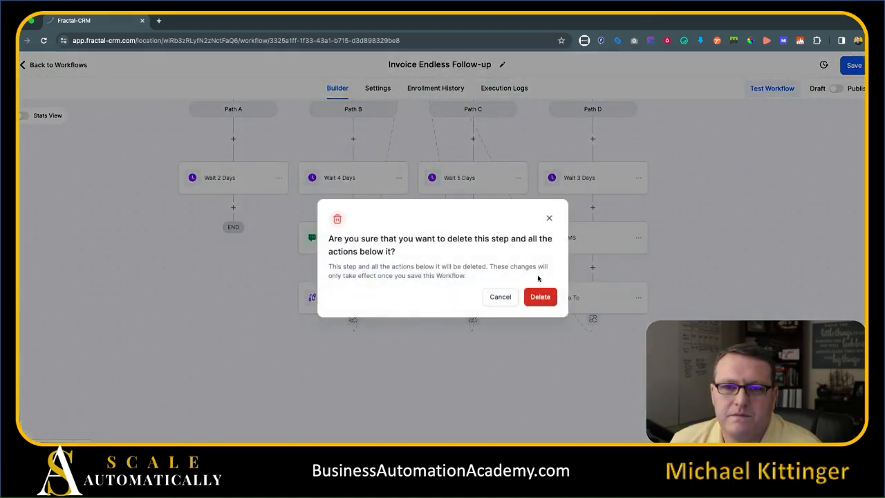
left_click(539, 296)
Delete the SMS and Go To steps on Paths C and D, keeping only their waits.
left_click(518, 237)
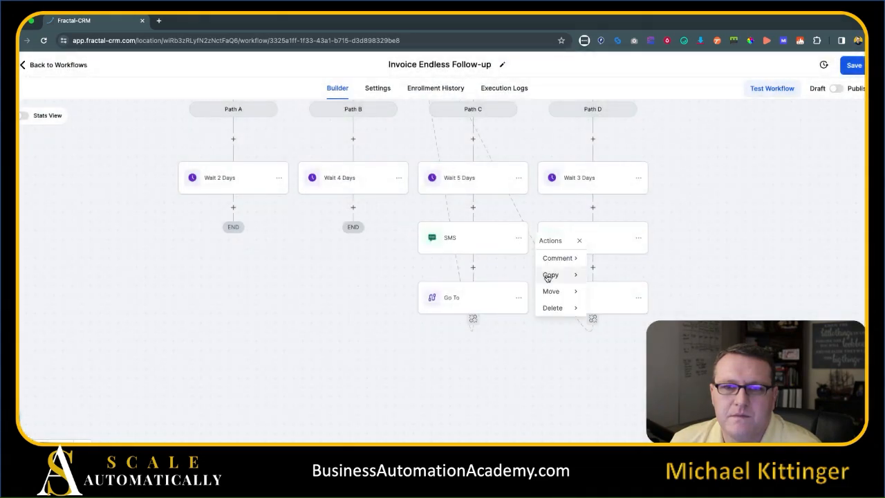
left_click(552, 308)
left_click(619, 277)
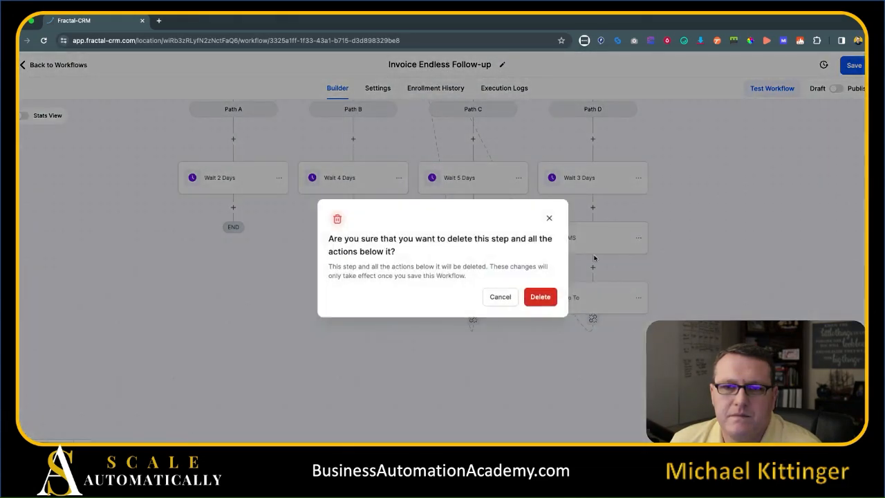
left_click(549, 302)
left_click(639, 237)
left_click(670, 308)
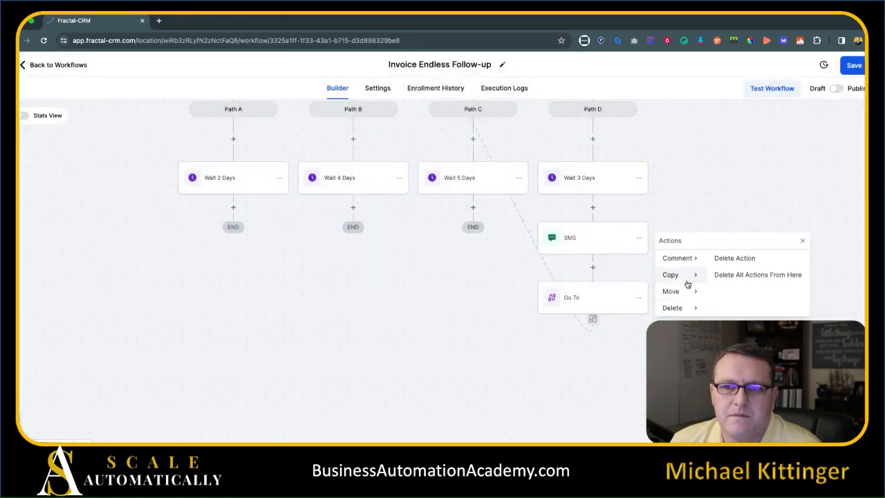
left_click(735, 281)
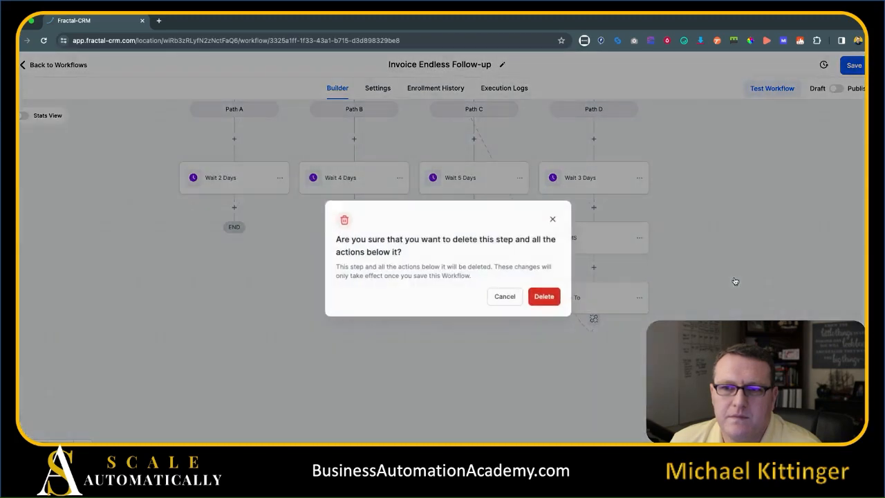
left_click(559, 297)
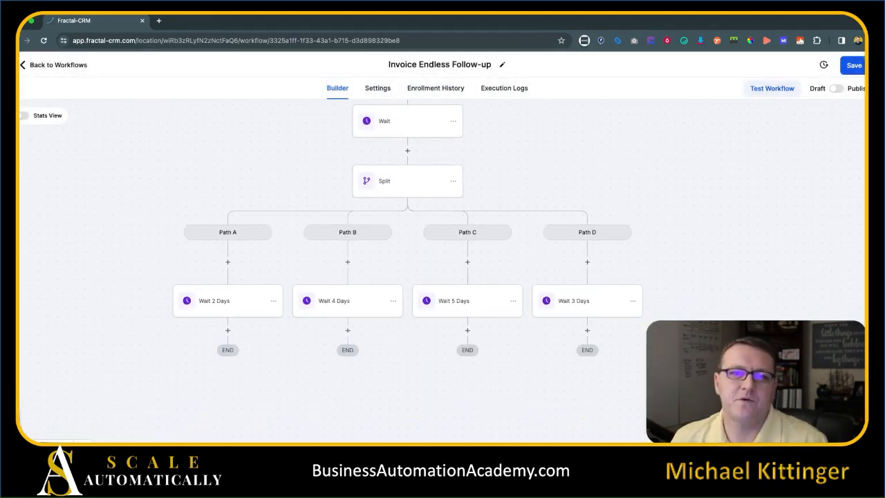
Add a Webhook action after Path A's Wait 2 Days step and open a new browser tab.
left_click_drag(253, 198, 236, 156)
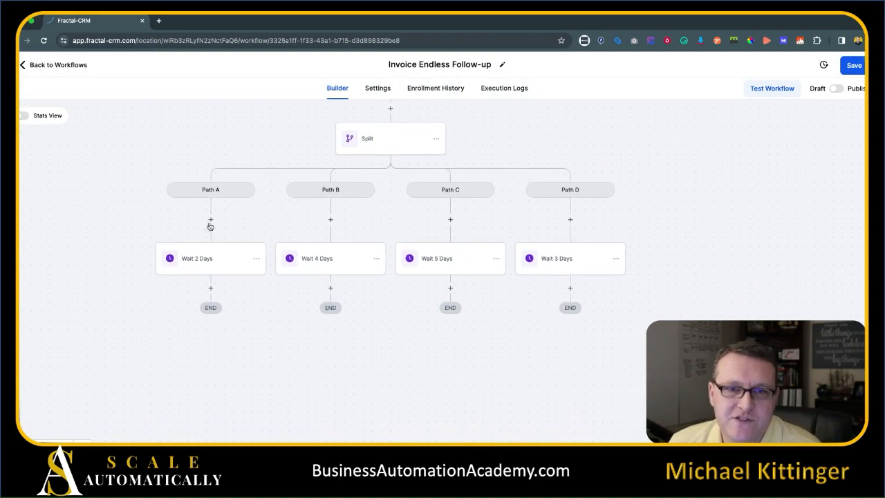
left_click_drag(726, 263, 776, 233)
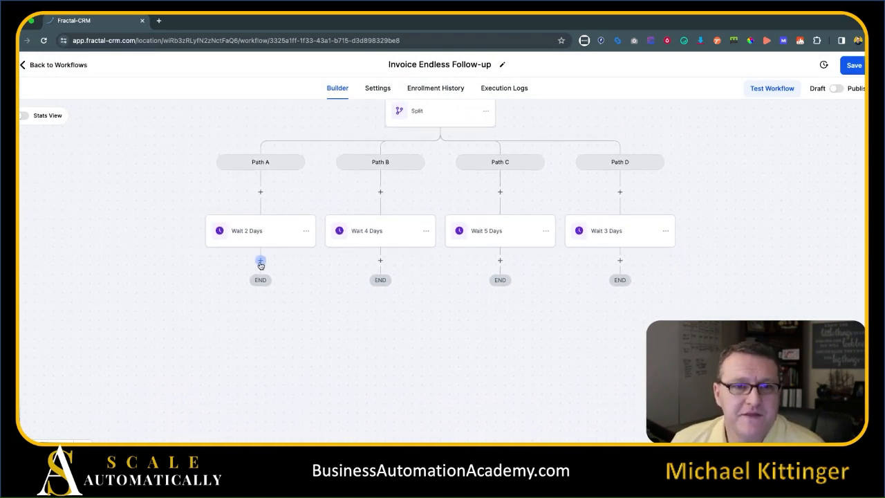
left_click(261, 263)
type("web")
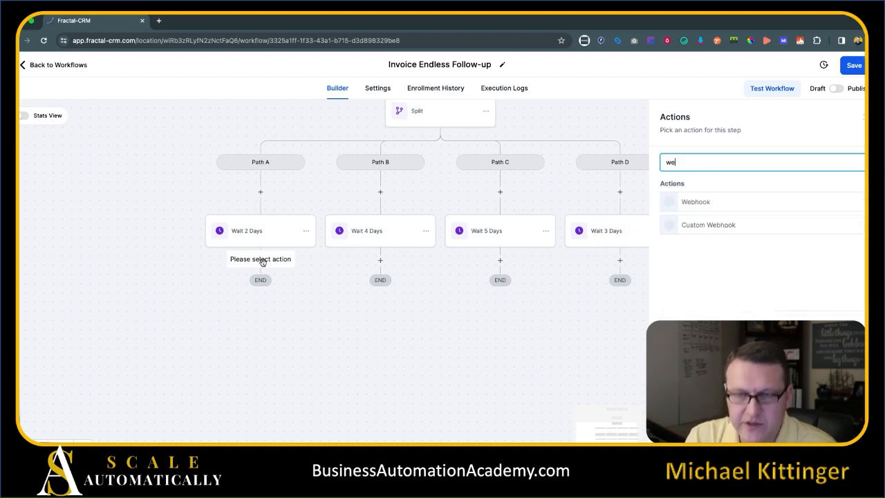
left_click(695, 202)
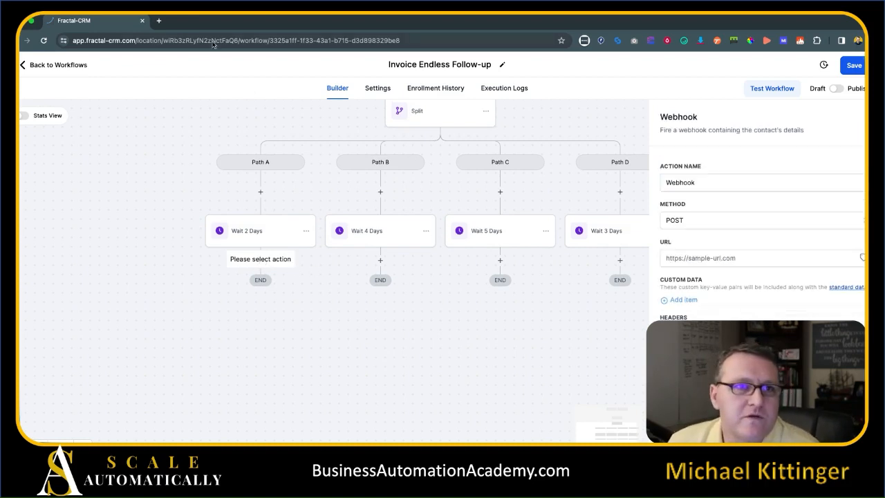
left_click(158, 20)
On zapier.com, create a new Zap triggered by Webhooks by Zapier Catch Hook.
type("zap")
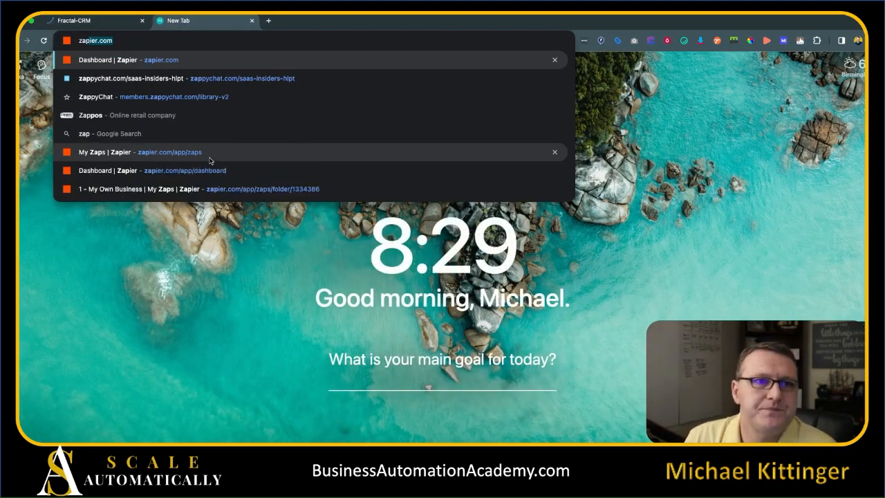
key("Return")
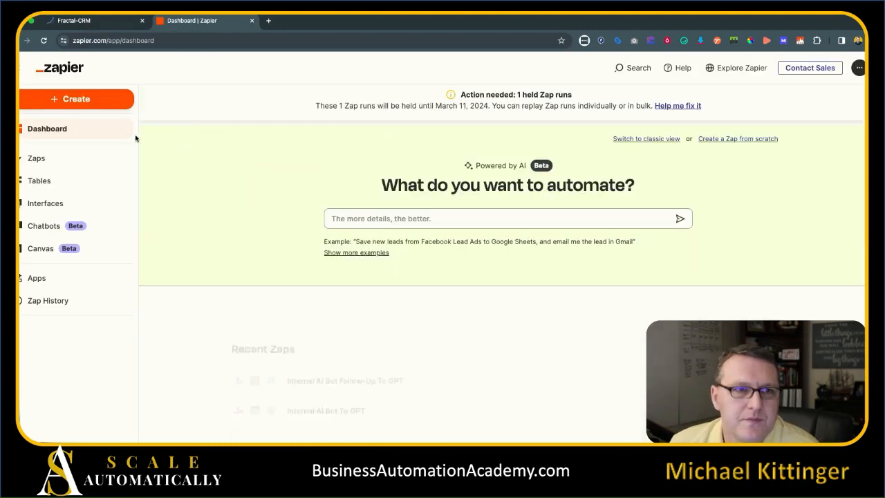
left_click(78, 99)
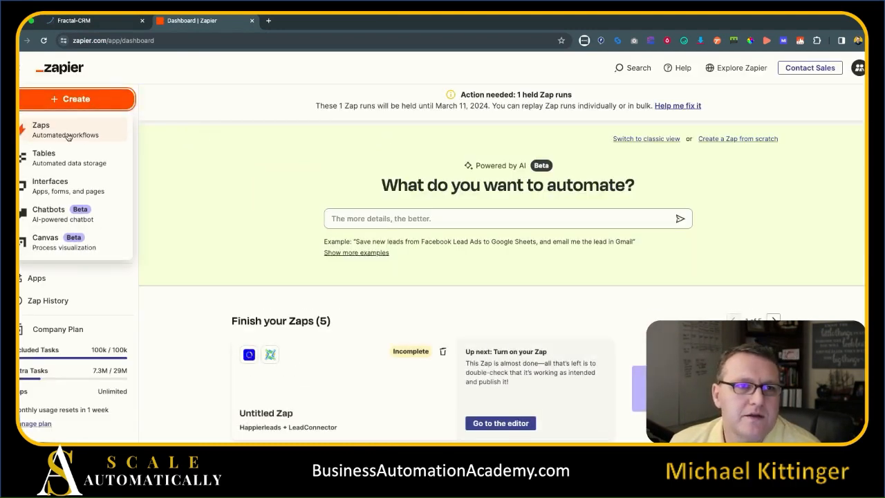
left_click(64, 137)
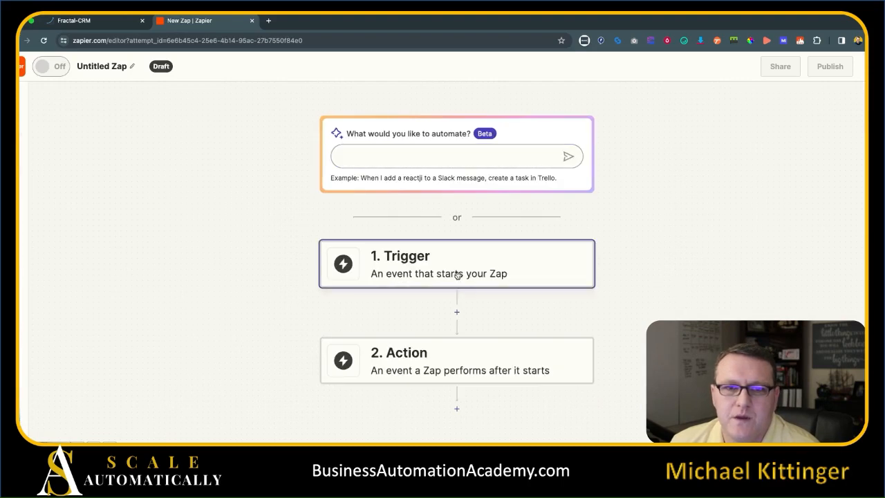
left_click(500, 274)
type("web")
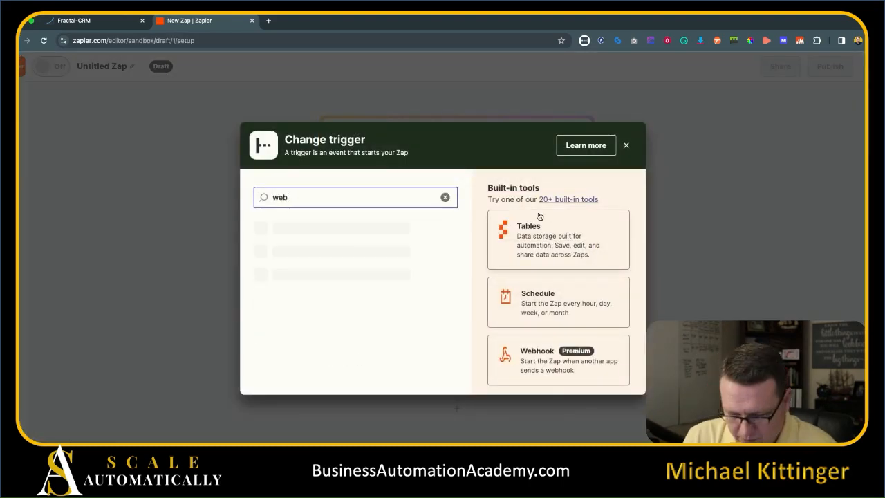
type("hoiok")
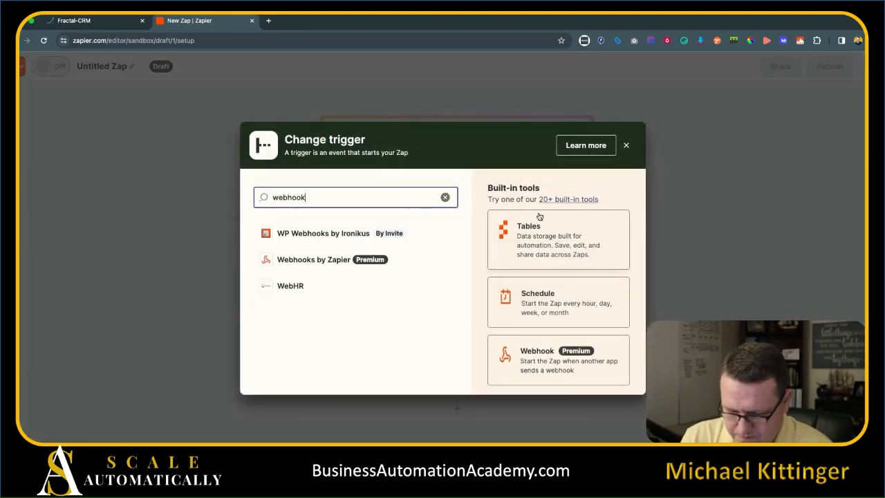
left_click(526, 365)
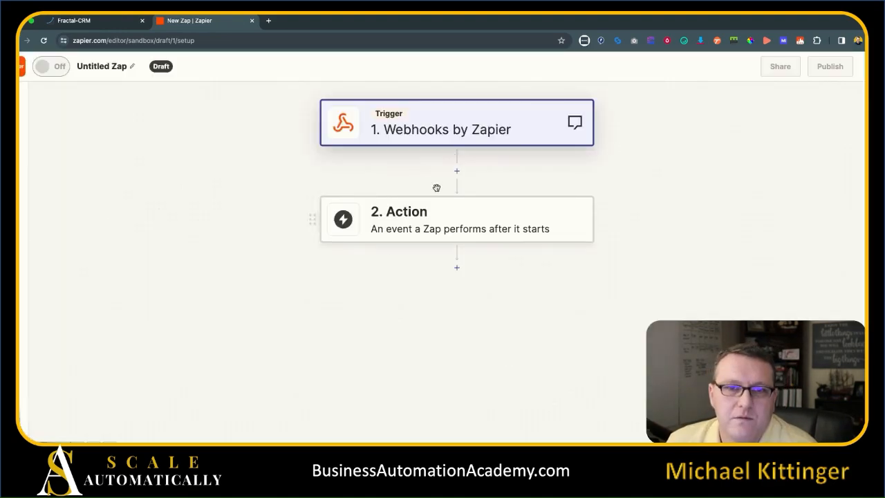
left_click(765, 206)
left_click(690, 242)
left_click(754, 257)
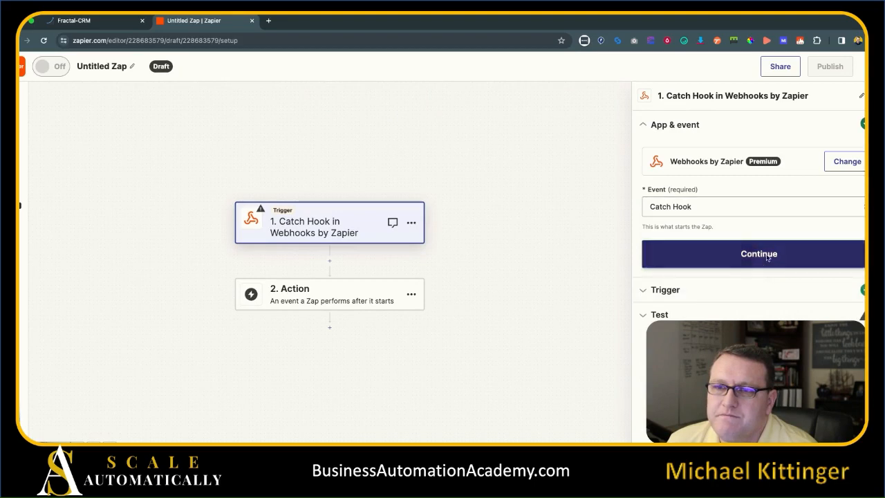
left_click(752, 251)
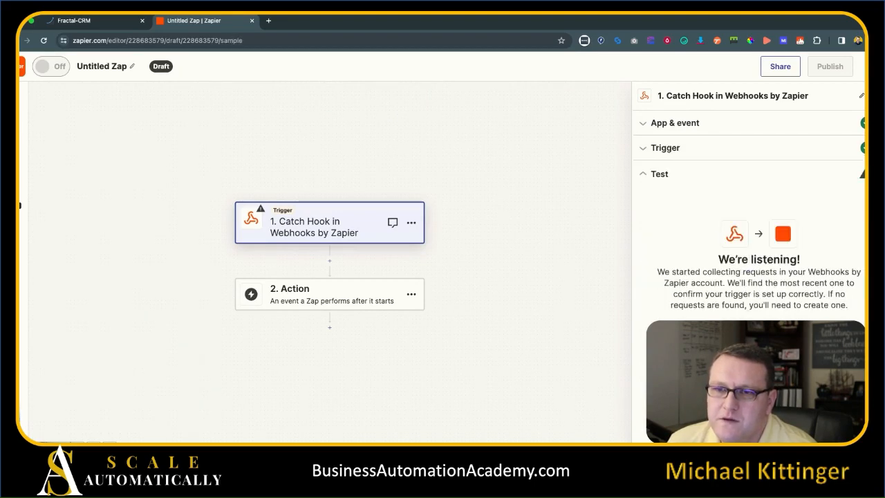
Copy the generated webhook URL and return to Fractal-CRM's Webhook URL field.
left_click(842, 261)
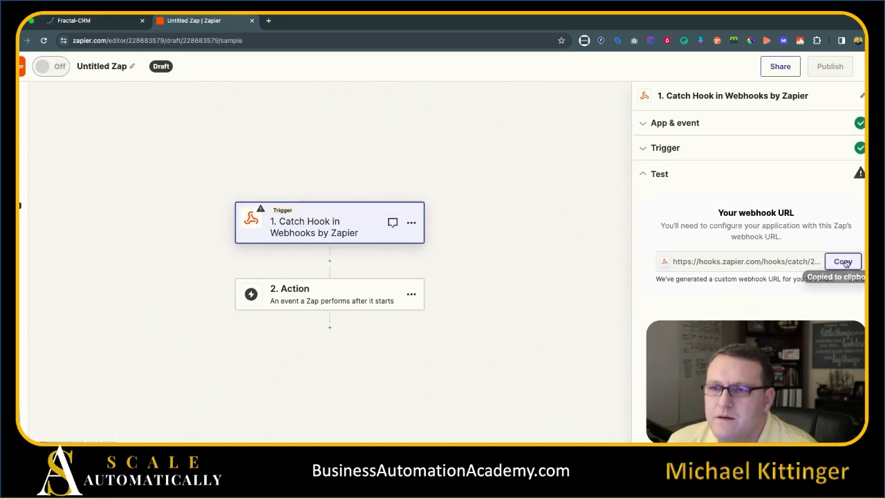
left_click(97, 26)
left_click(702, 256)
Paste the Zapier hook URL into Path A's Webhook step and save the workflow.
key("ctrl+v")
left_click(719, 242)
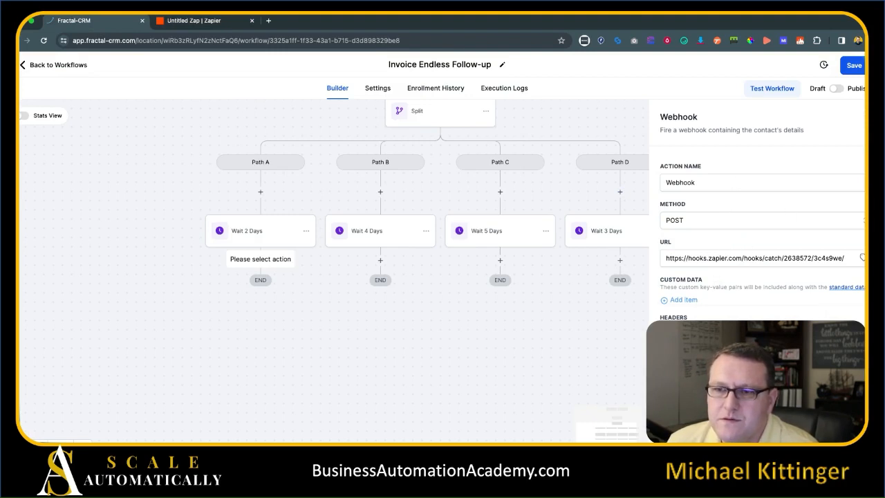
left_click(833, 430)
left_click_drag(432, 373, 467, 363)
left_click(854, 65)
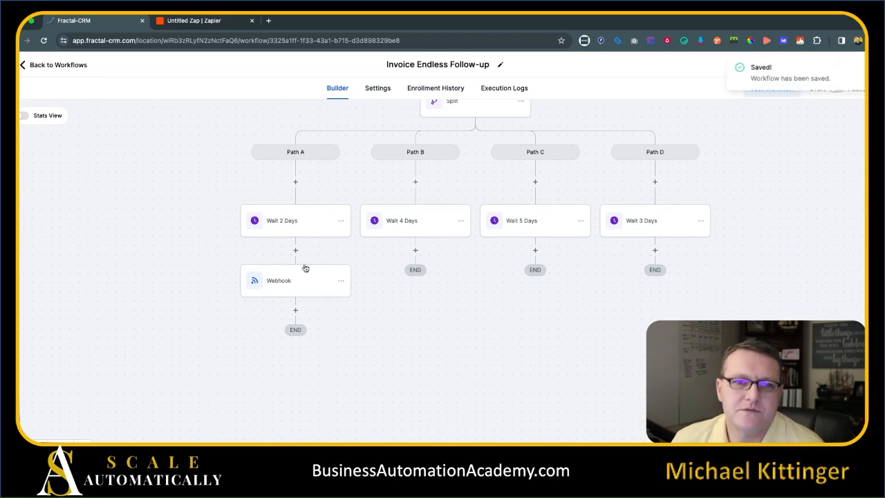
Copy the Path A webhook step onto Paths B, C and D.
left_click(341, 282)
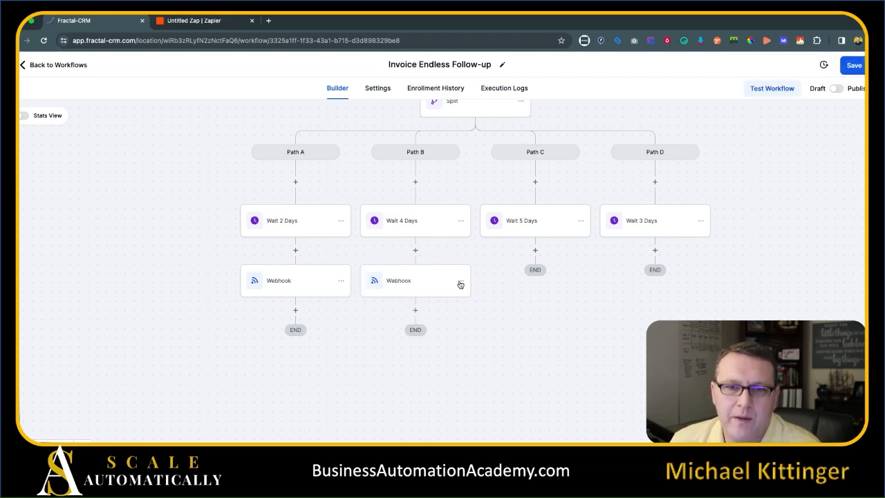
left_click(460, 282)
left_click(507, 319)
left_click(559, 301)
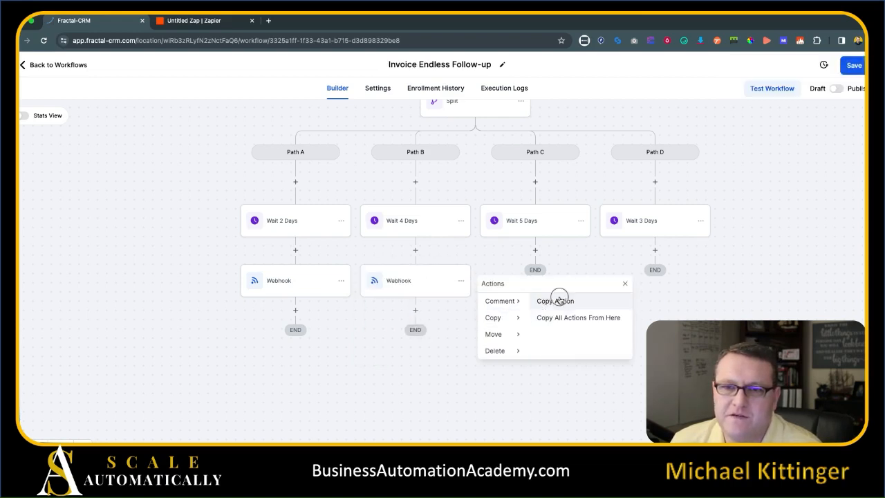
left_click(538, 250)
left_click(581, 281)
left_click(613, 319)
left_click(657, 300)
left_click(658, 250)
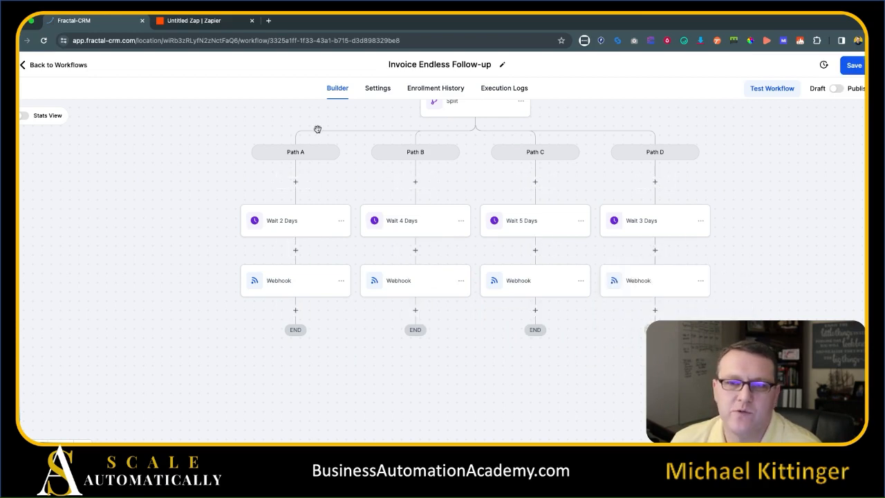
Set the Zap's second step to OpenAI with the Send Prompt event.
left_click(234, 19)
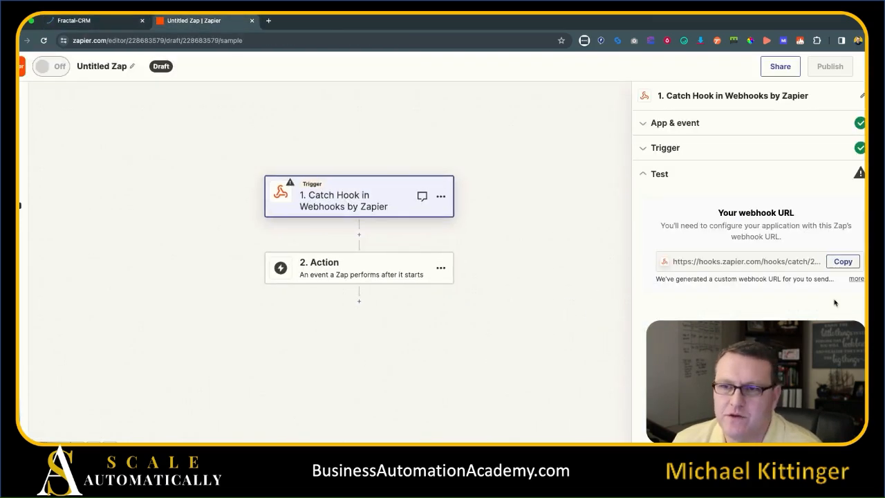
left_click(348, 273)
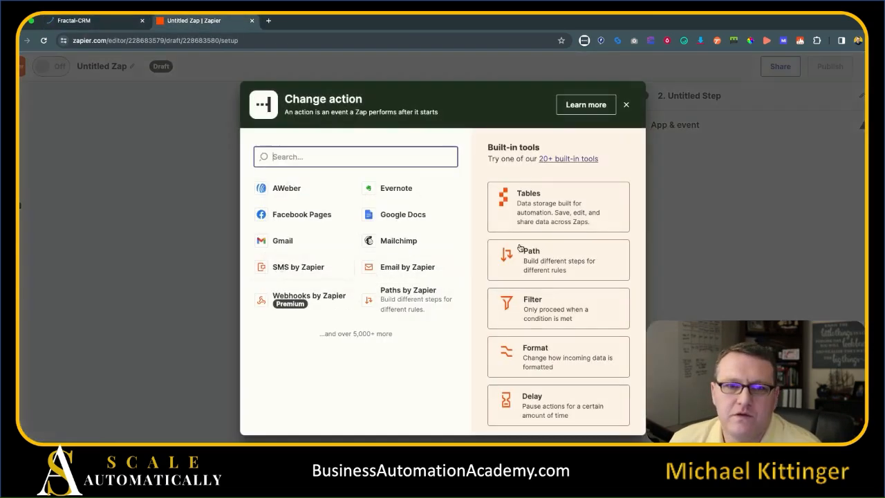
left_click(382, 160)
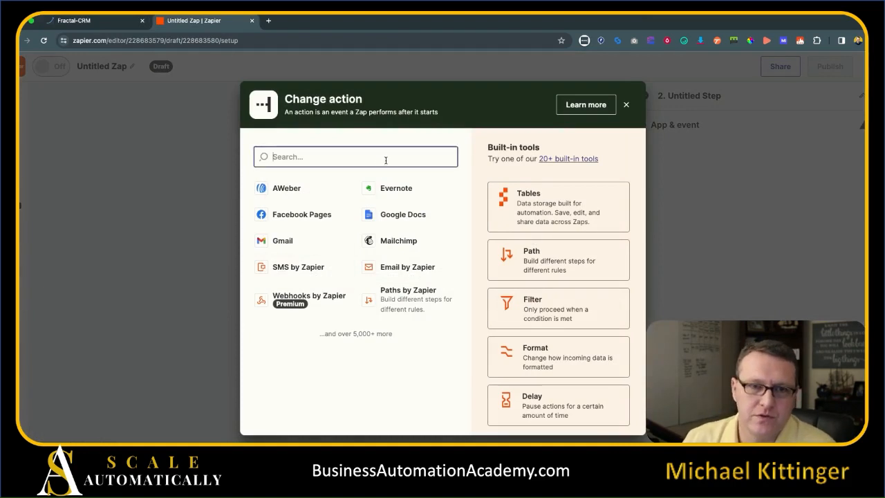
type("open")
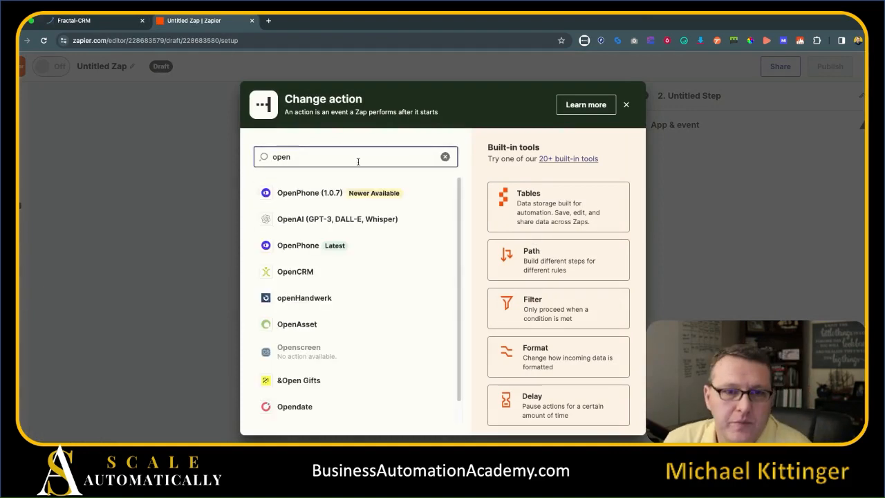
left_click(308, 220)
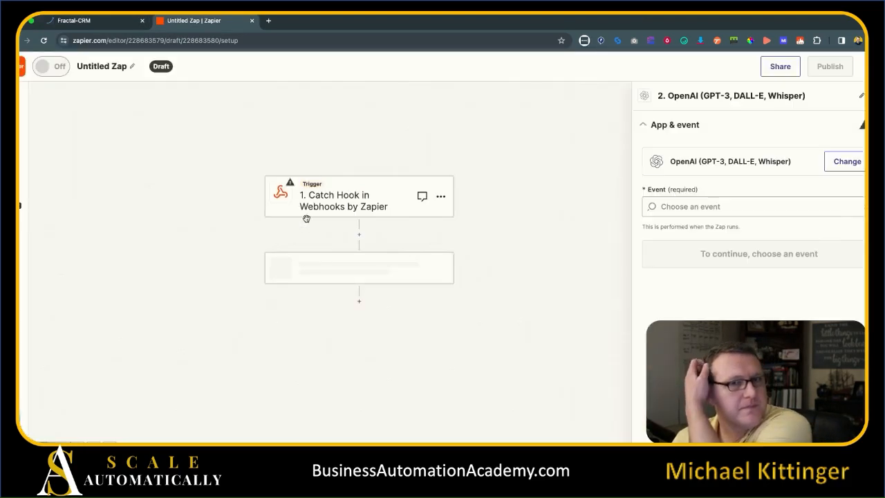
left_click(743, 208)
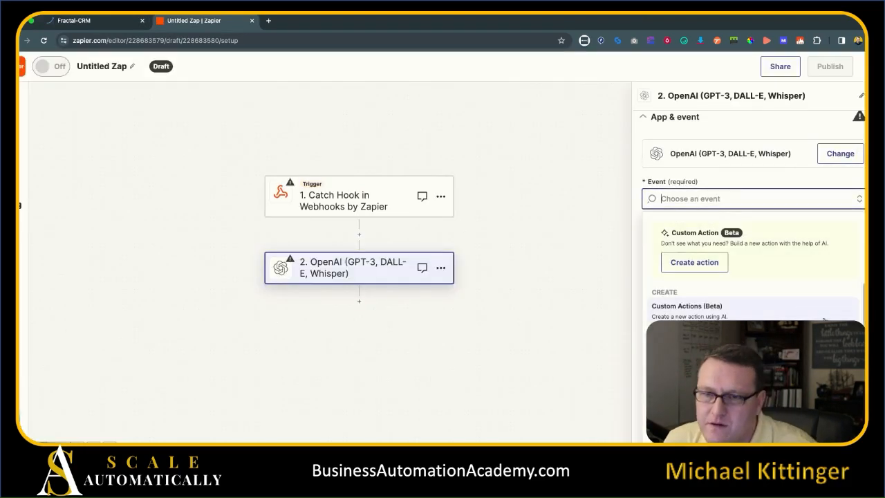
scroll(826, 312, "down", 5)
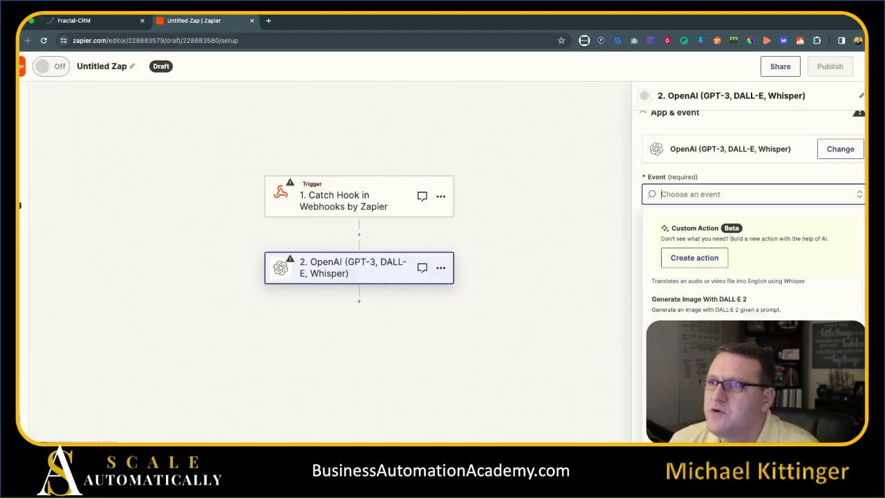
key("super+Tab")
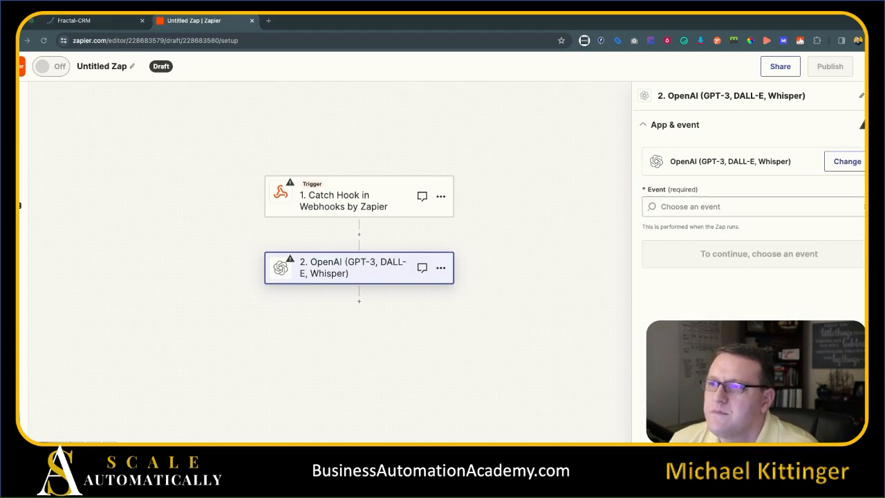
left_click(715, 208)
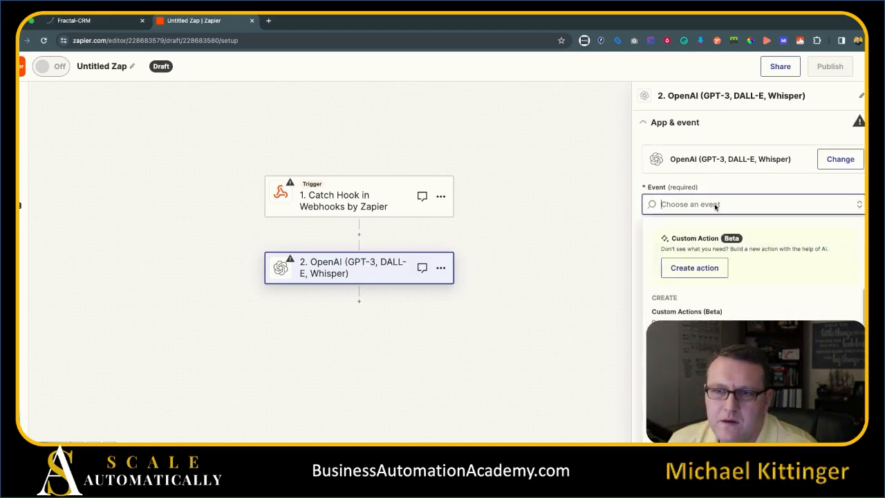
scroll(754, 304, "down", 1)
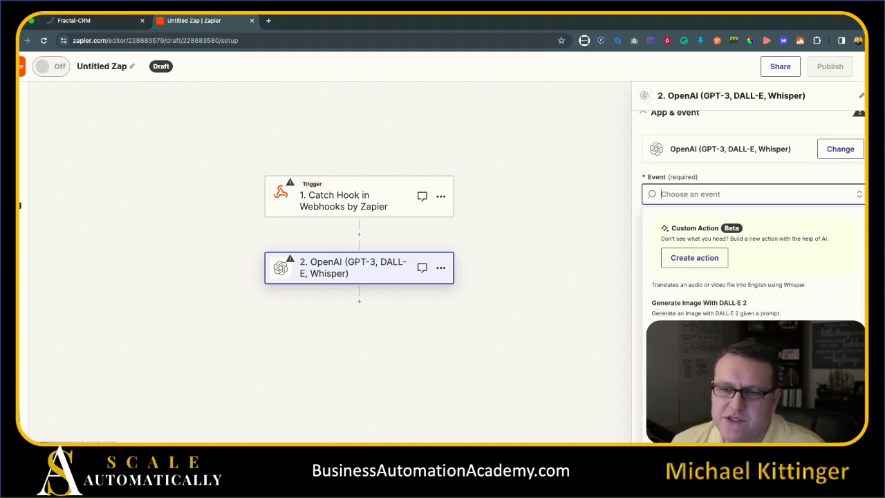
left_click(726, 337)
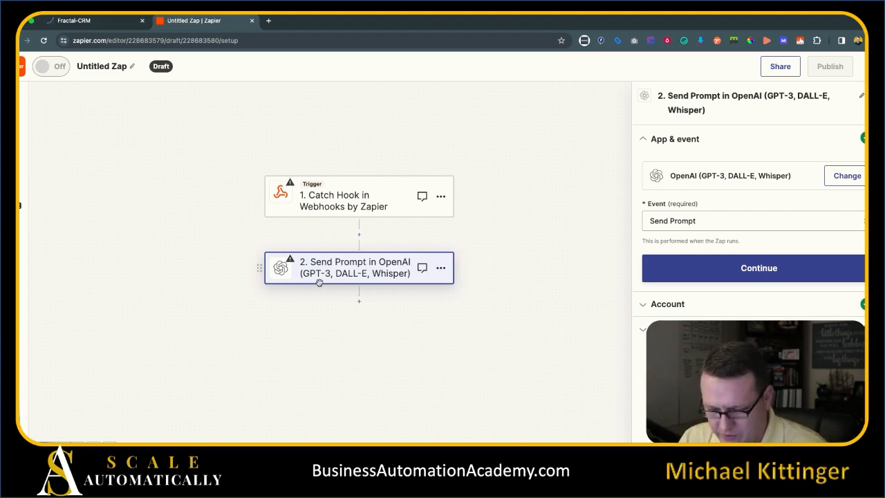
Confirm the connected OpenAI account and check the gpt-3.5-turbo-instruct model.
left_click(802, 267)
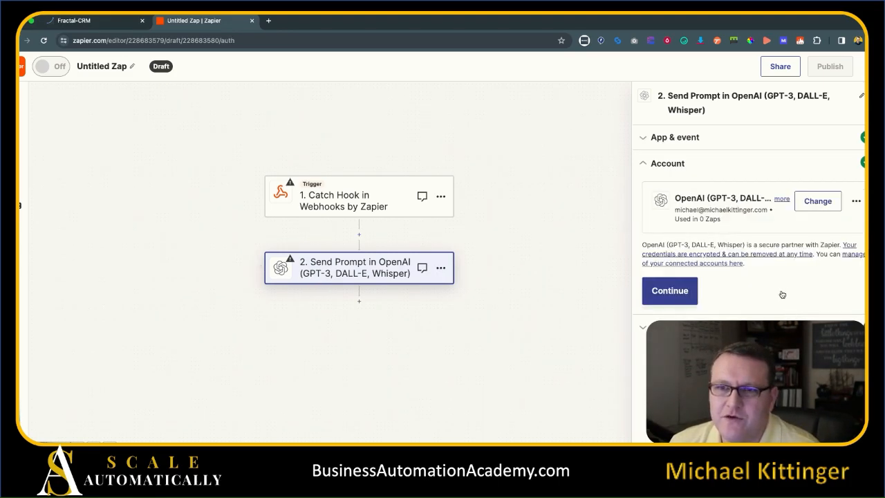
left_click(691, 291)
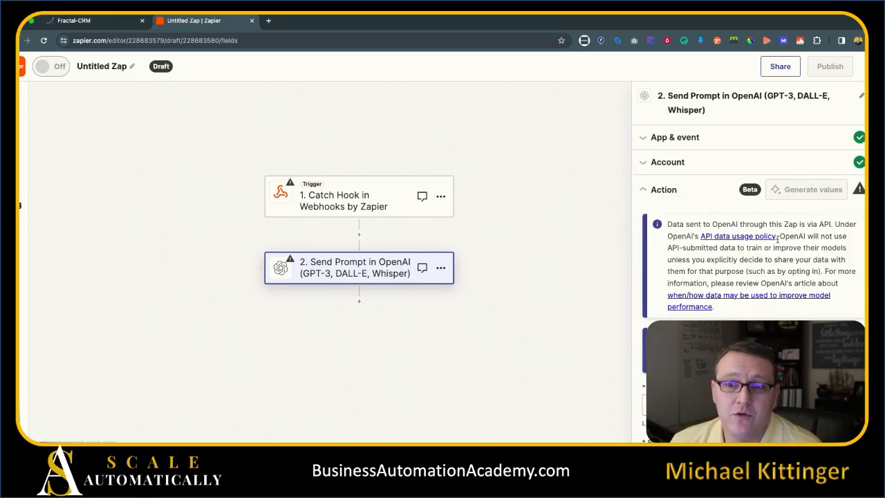
scroll(790, 235, "down", 2)
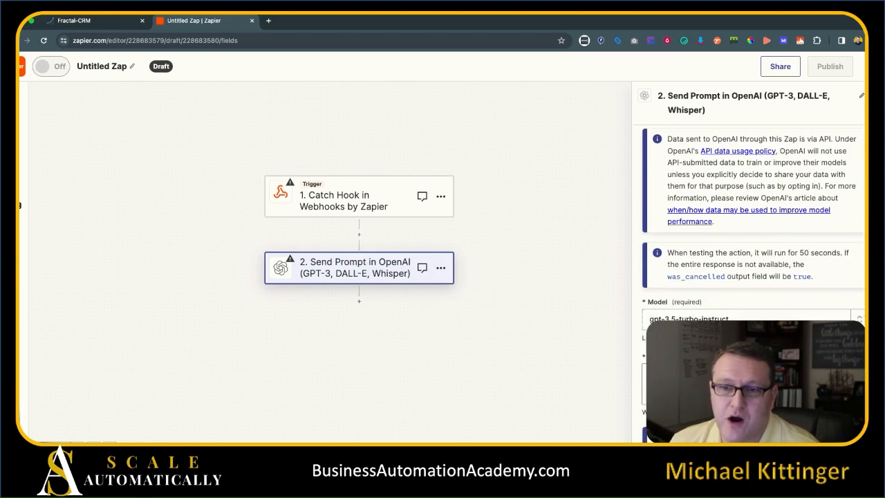
left_click(855, 318)
scroll(759, 304, "down", 3)
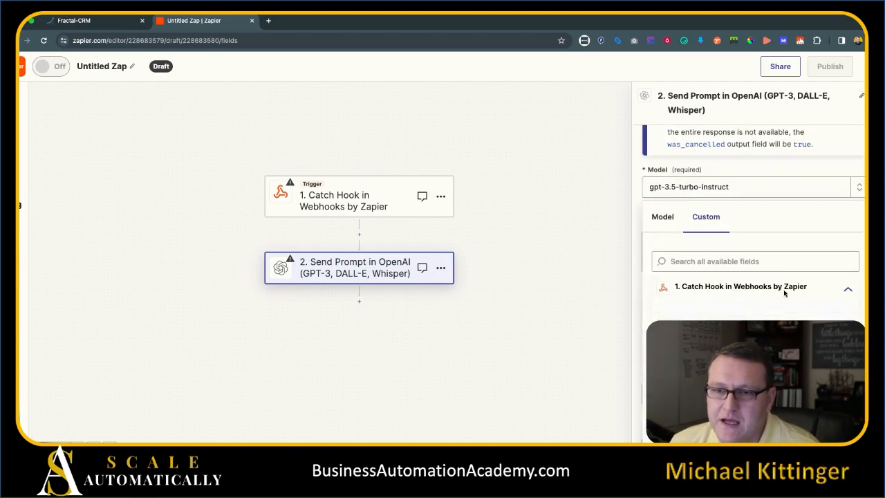
left_click(776, 194)
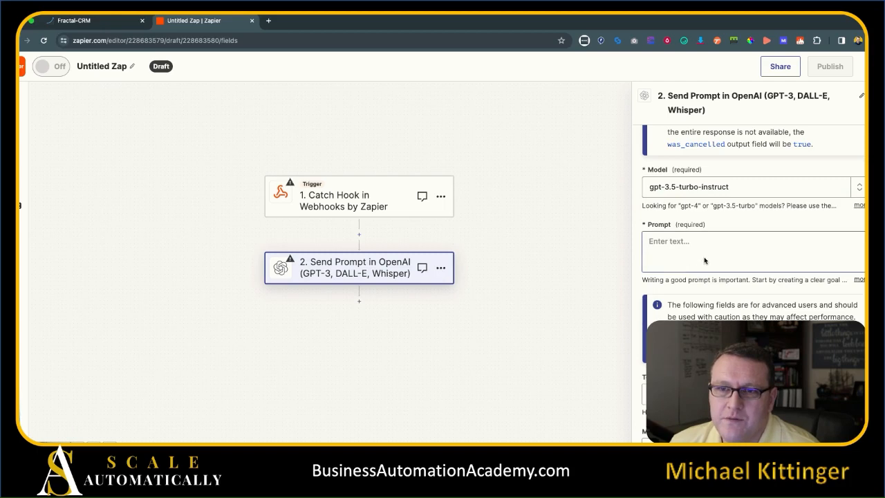
scroll(717, 249, "down", 2)
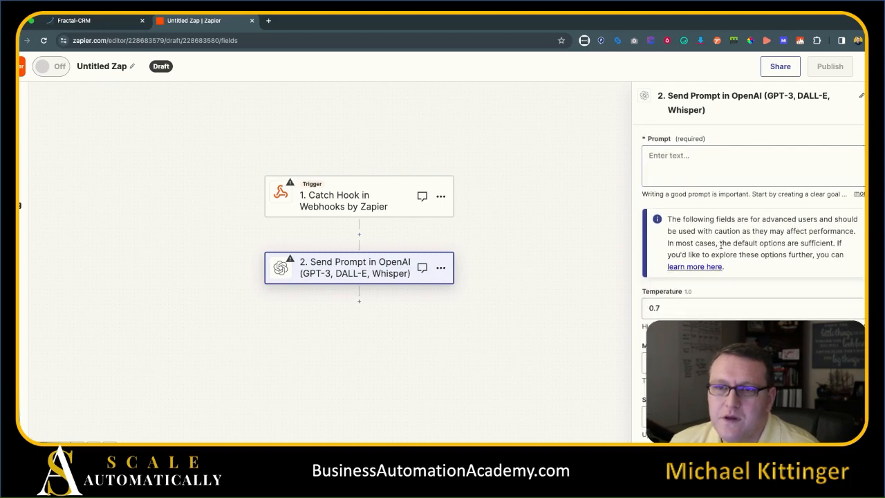
Enter an OpenAI prompt asking for an SMS to a past-due contact, growing sterner over time.
left_click(688, 222)
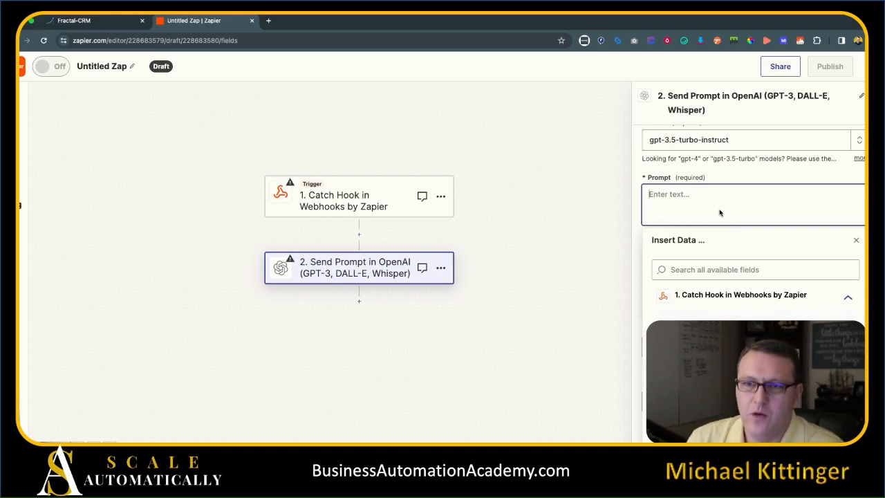
type("Contact is past du")
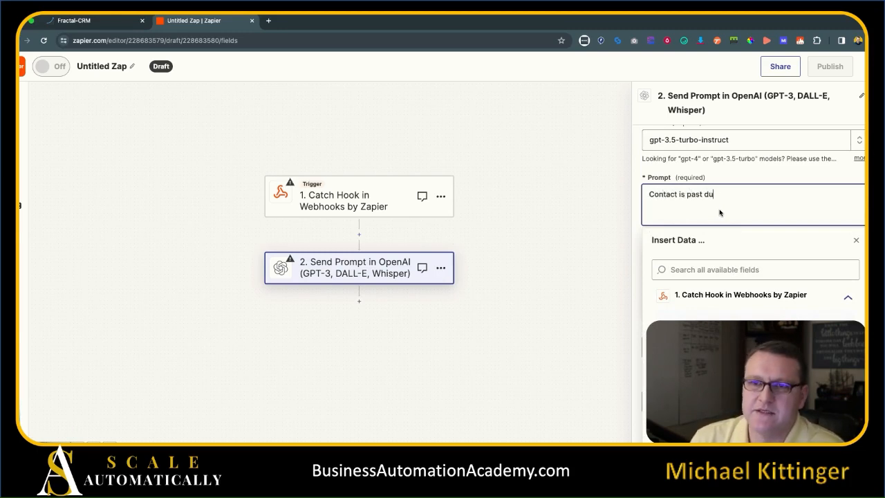
type("e on their invoic")
type("e. P")
key("BackSpace")
type("Create a mes")
key("BackSpace")
key("BackSpace")
key("BackSpace")
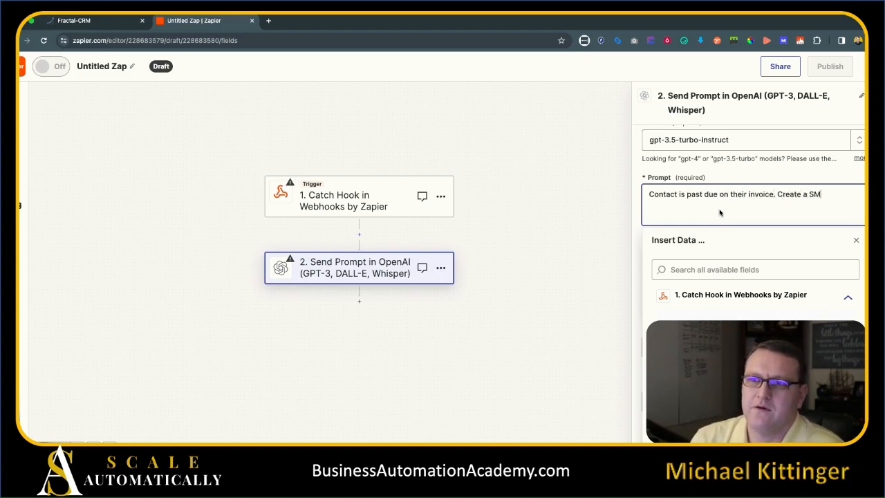
type("n SMS message to send the")
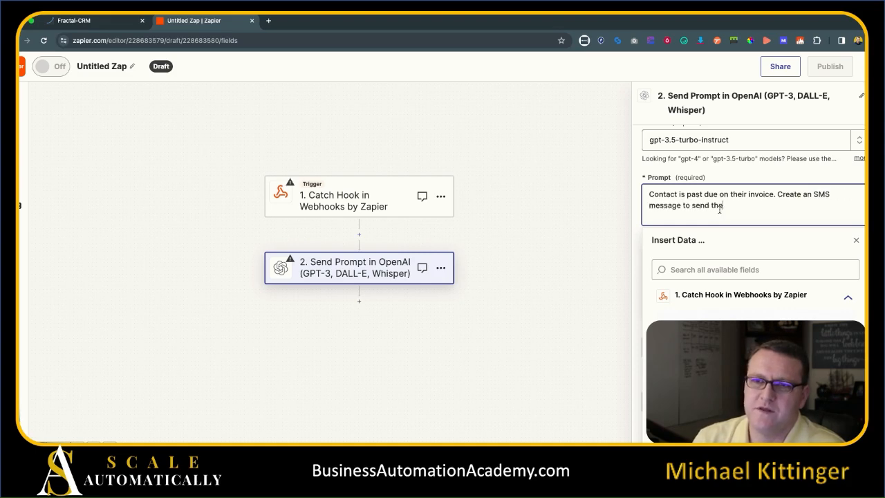
type("m. The longer the ")
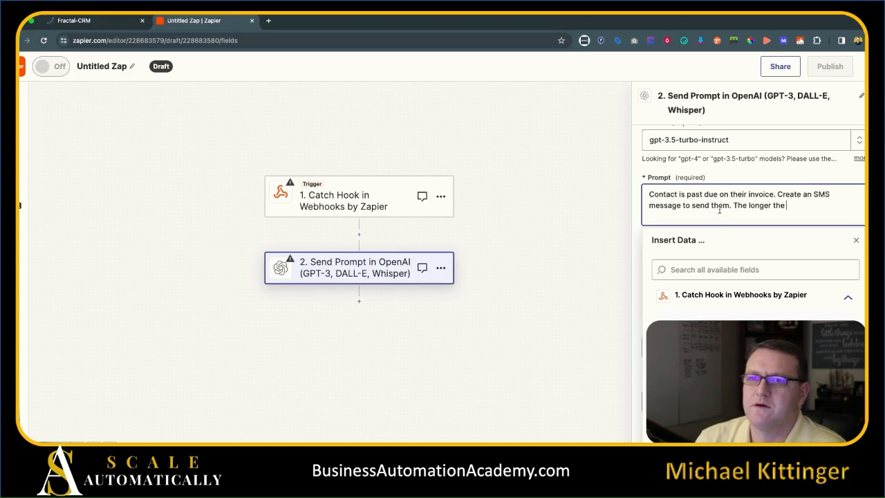
type("conversation, the more ster")
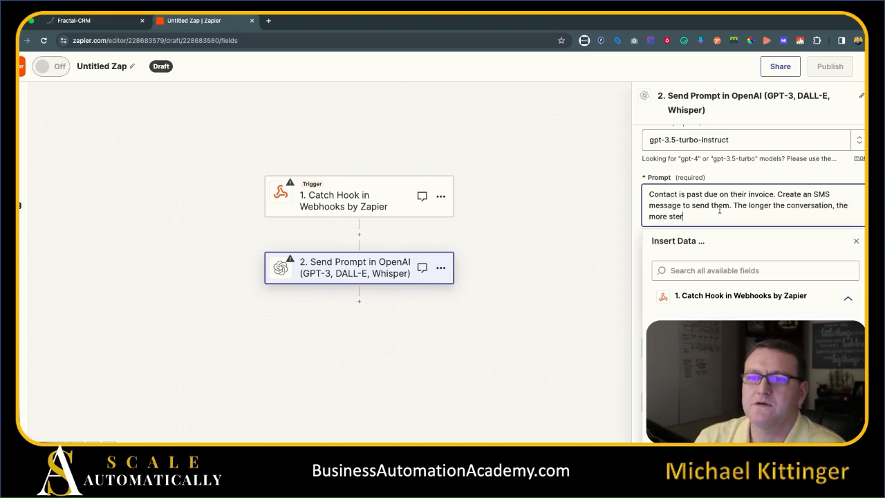
type("n you should be.")
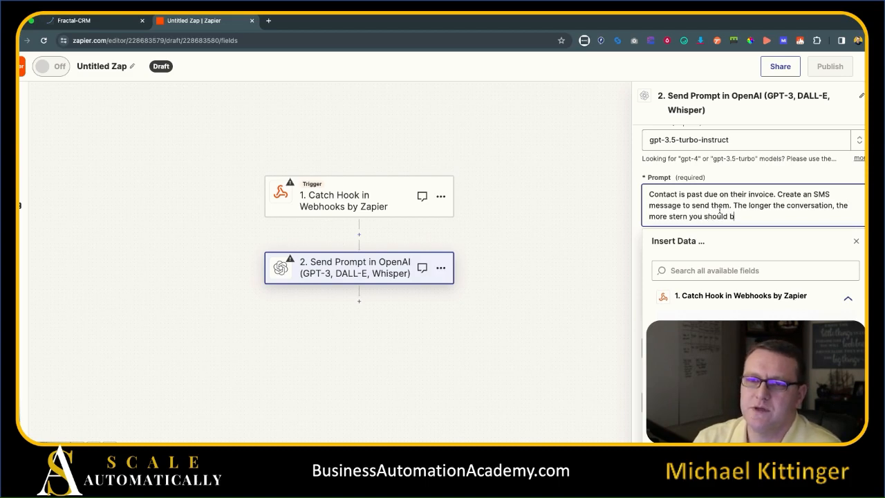
key("BackSpace")
key("BackSpace")
key("BackSpace")
key("BackSpace")
key("BackSpace")
key("BackSpace")
key("BackSpace")
key("BackSpace")
key("BackSpace")
key("BackSpace")
key("BackSpace")
key("BackSpace")
key("BackSpace")
key("BackSpace")
type("the resp")
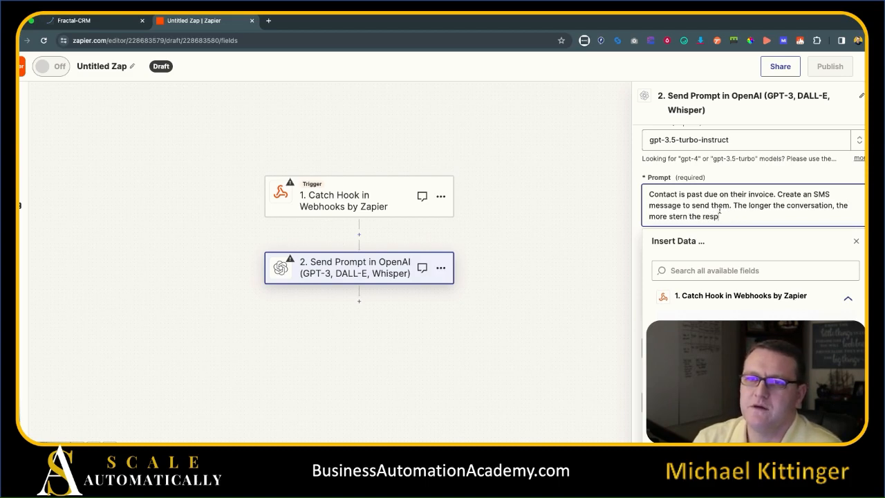
type("onse should be.")
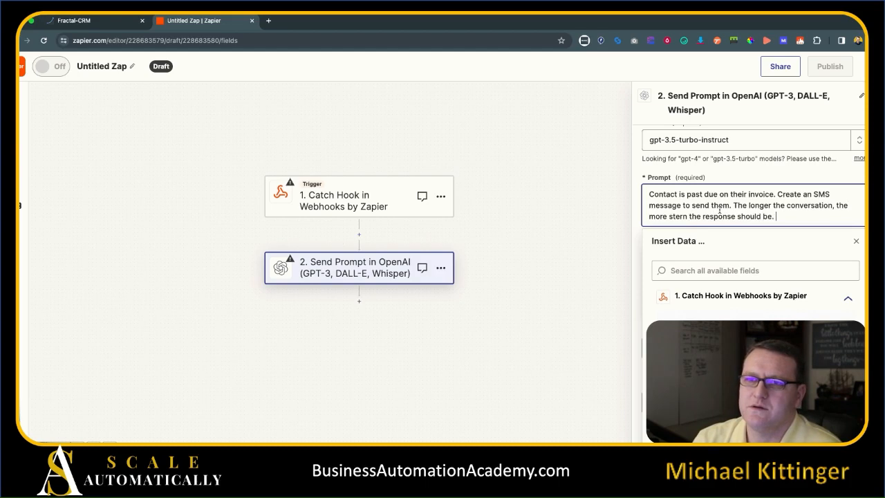
left_click(857, 241)
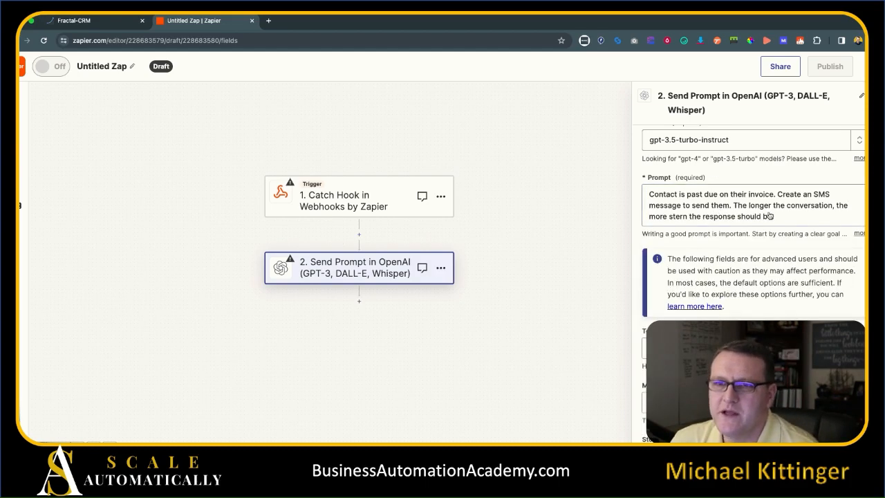
Change the OpenAI temperature from 0.7 to 0.15.
scroll(684, 257, "down", 3)
double_click(676, 263)
type("15")
left_click(752, 243)
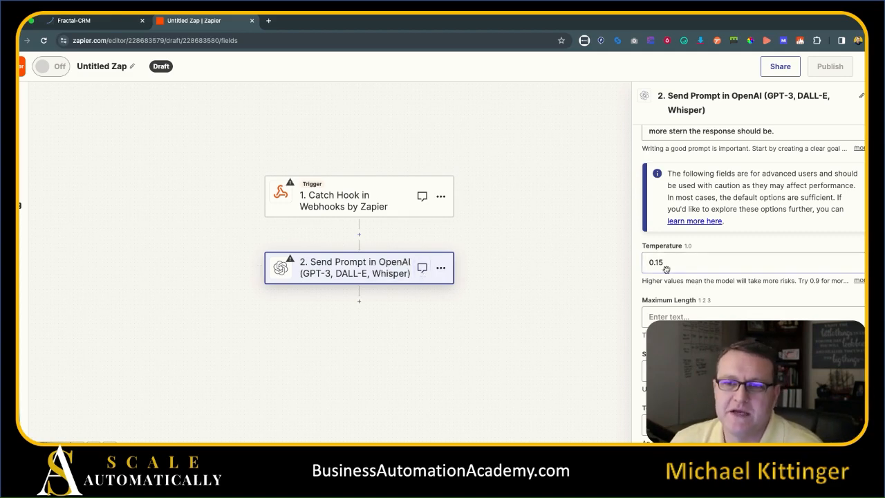
Set the OpenAI Maximum Length to 250 and continue to the Test section.
left_click(671, 317)
type("250")
left_click(745, 289)
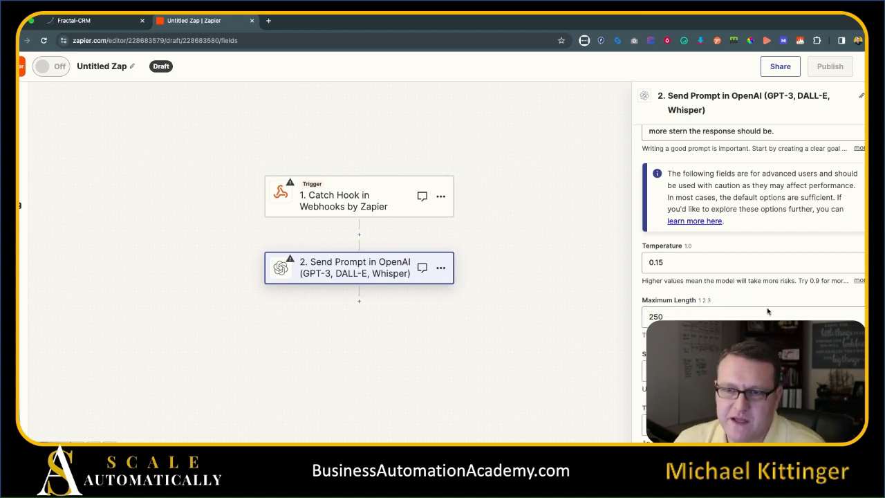
scroll(742, 316, "down", 5)
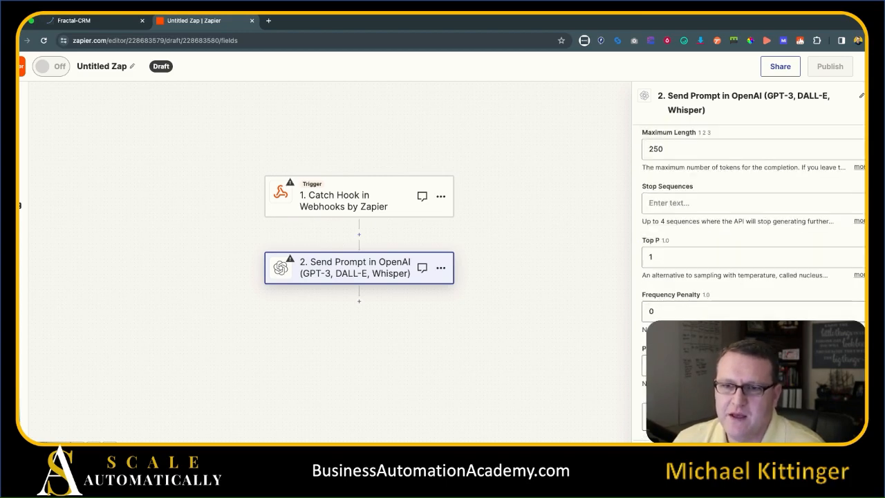
scroll(760, 297, "up", 3)
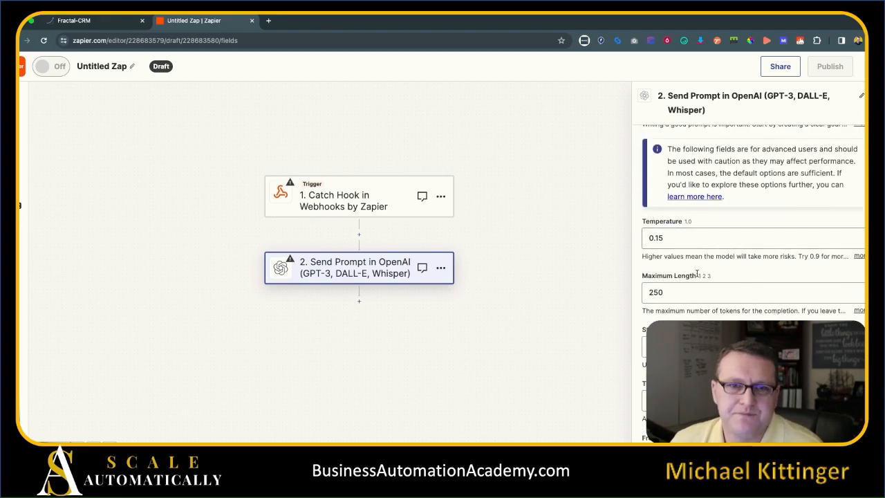
scroll(753, 277, "down", 2)
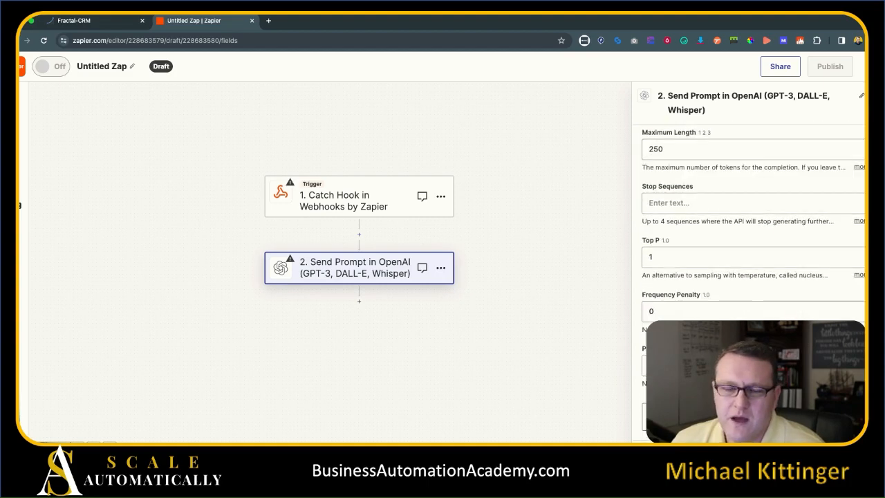
left_click(795, 417)
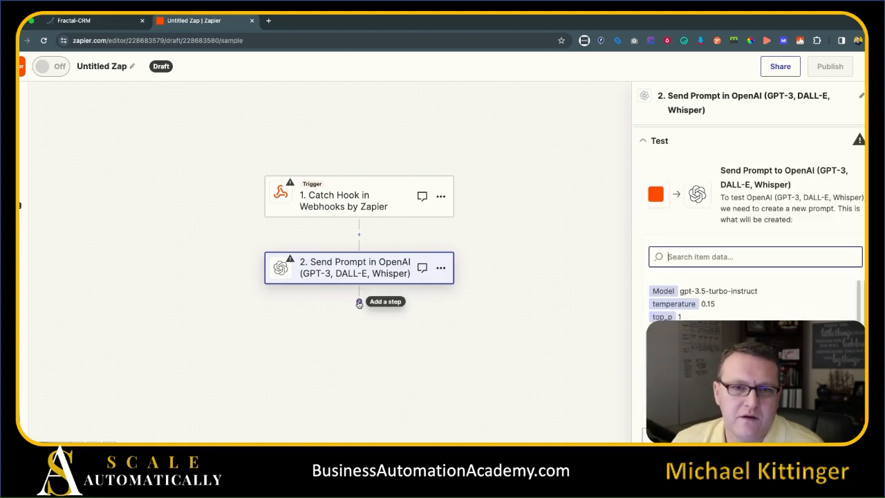
Run the OpenAI step test and review the sample past-due invoice reminder returned.
left_click(806, 433)
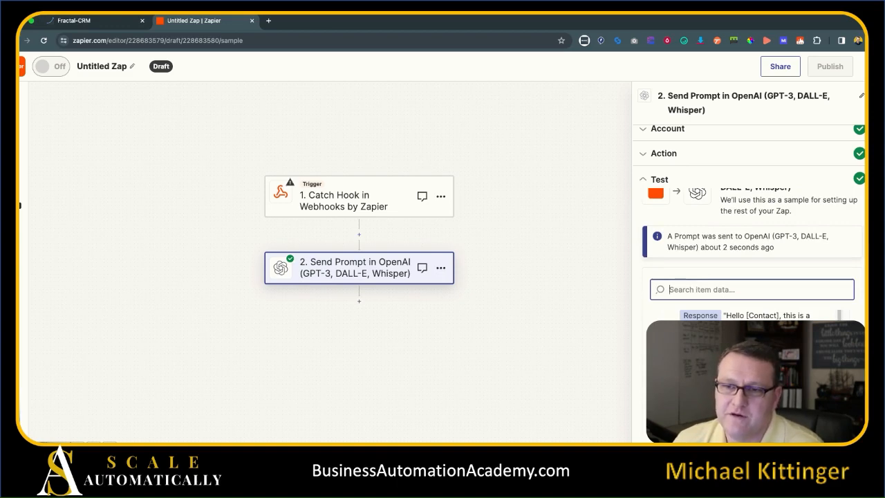
scroll(832, 293, "up", 2)
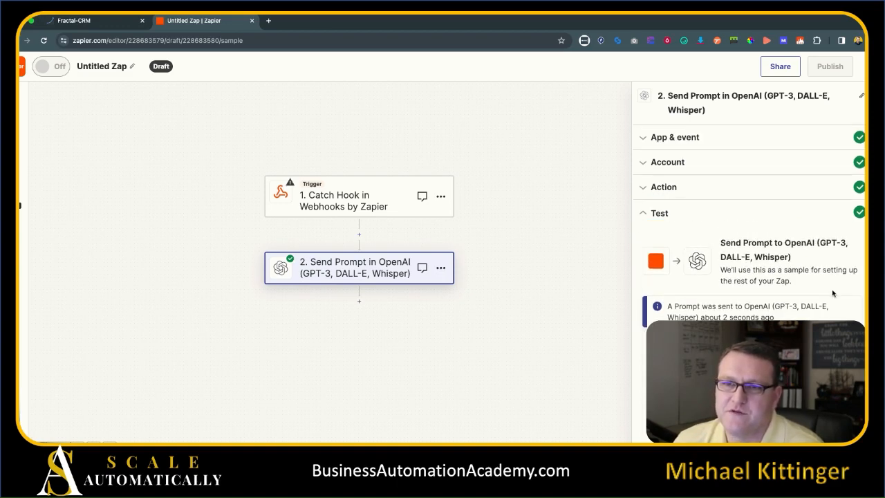
scroll(832, 293, "down", 3)
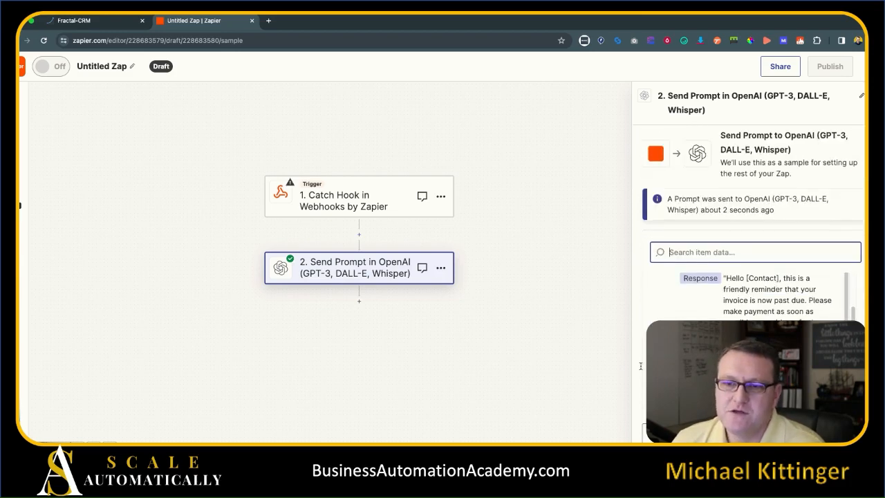
Add a LeadConnector step with the Add/Update Contact event after the OpenAI step.
left_click(360, 301)
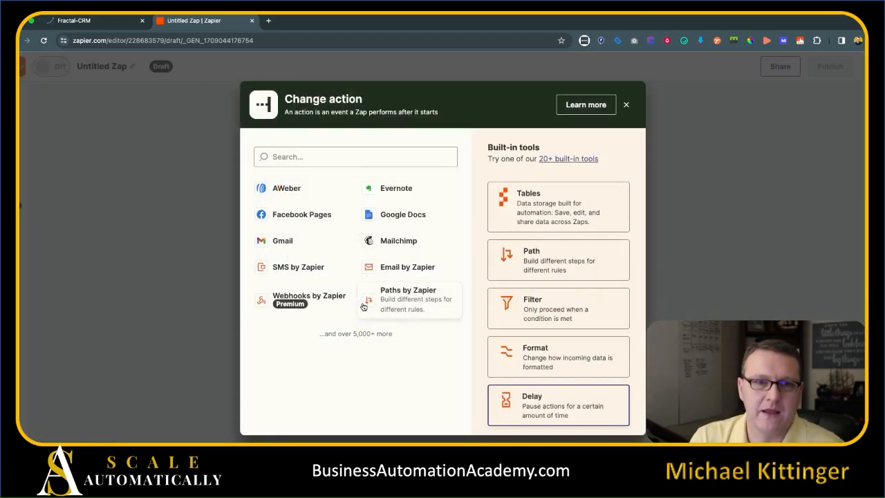
type("leadco")
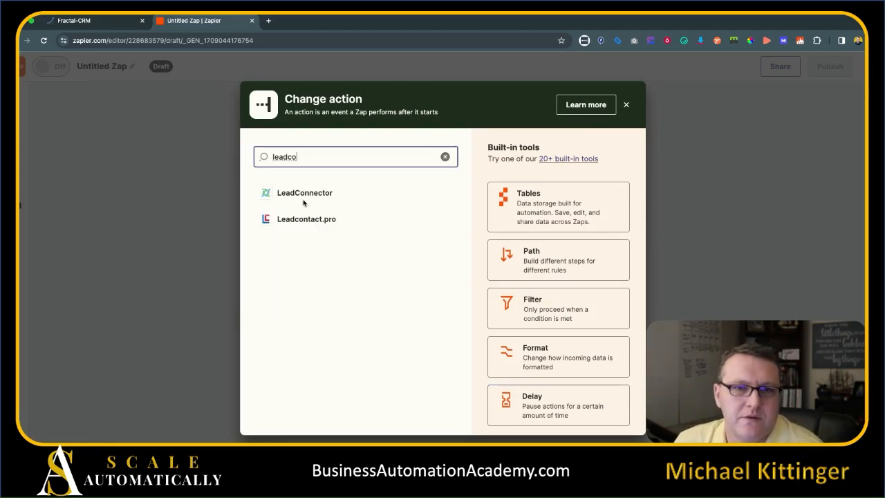
left_click(306, 199)
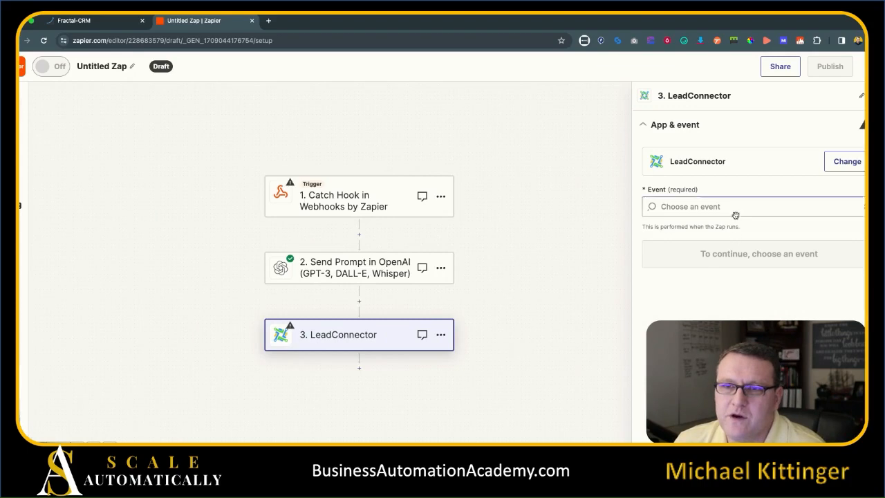
left_click(735, 206)
scroll(735, 350, "down", 1)
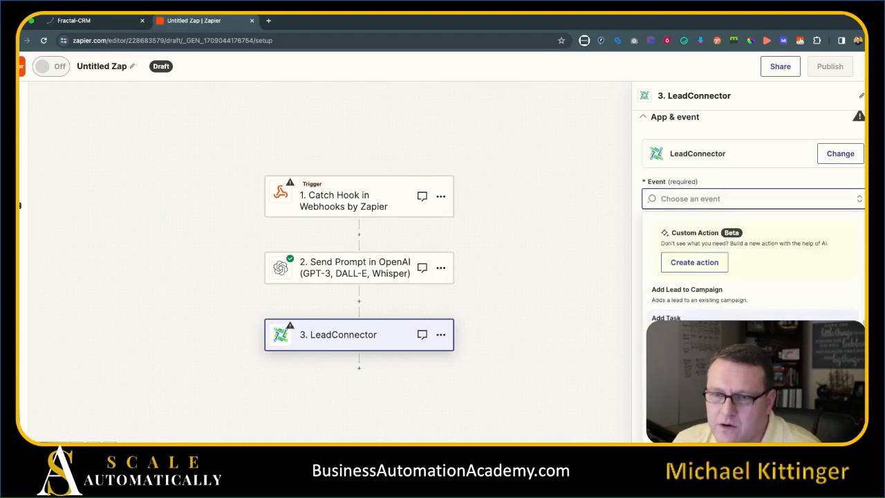
left_click(719, 350)
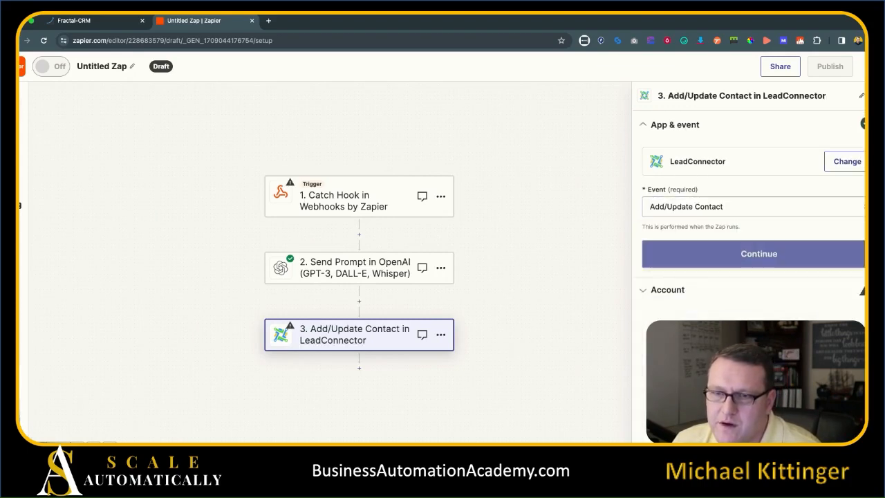
left_click(738, 261)
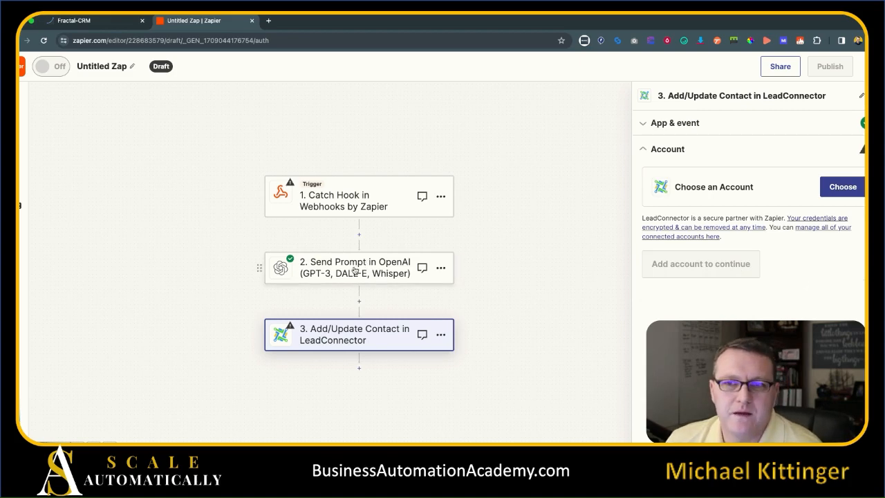
Connect the LeadConnector account and continue to the empty contact fields.
left_click(843, 187)
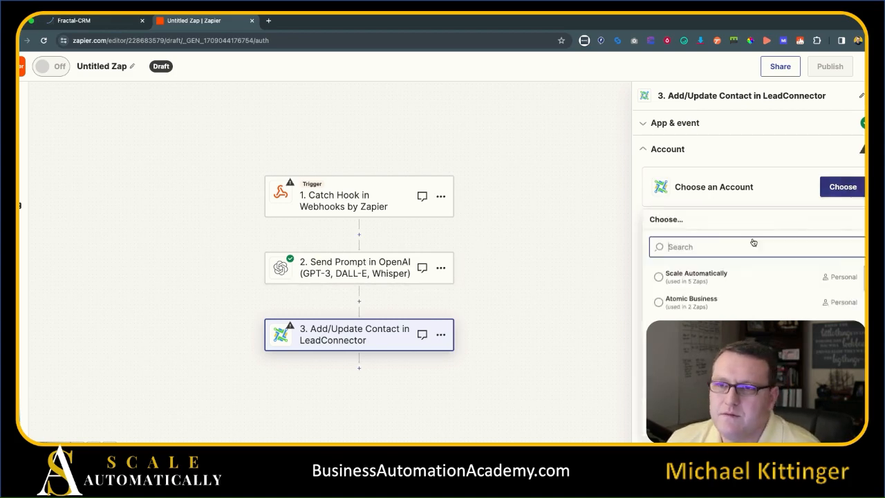
left_click(712, 276)
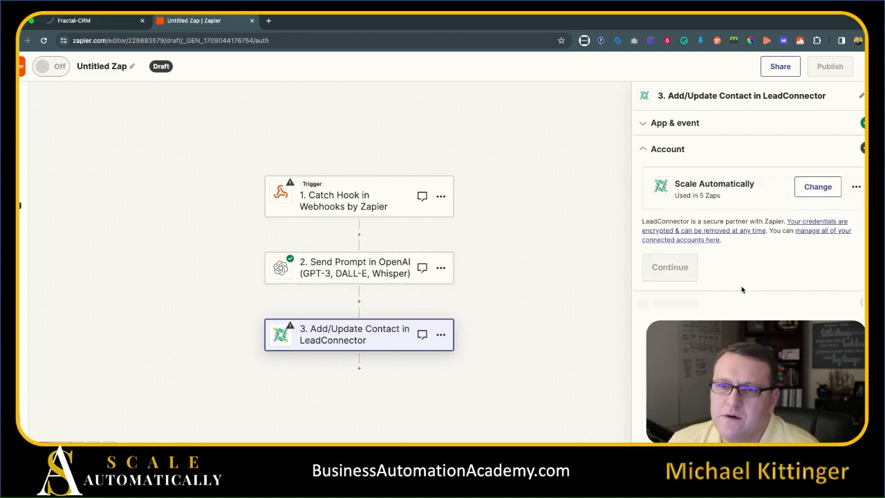
left_click(697, 272)
scroll(768, 263, "down", 2)
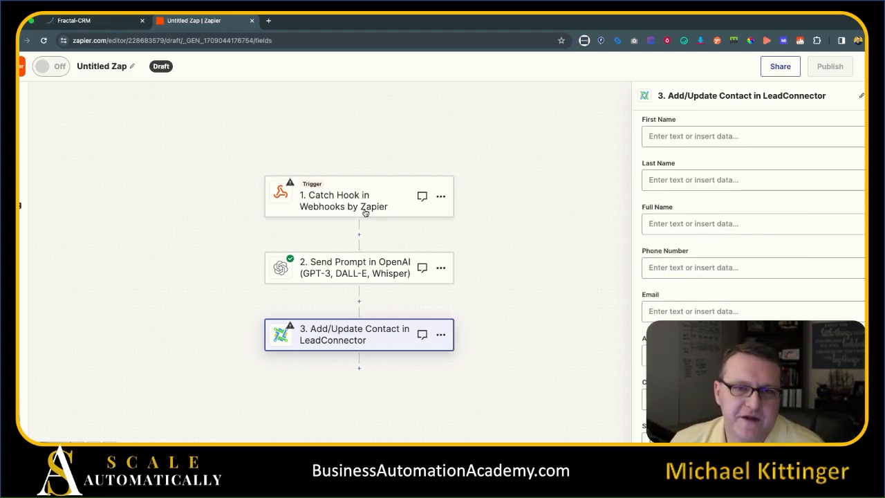
Reopen the Send Prompt in OpenAI step to view its prompt, then return to Fractal-CRM.
left_click(337, 261)
left_click(707, 281)
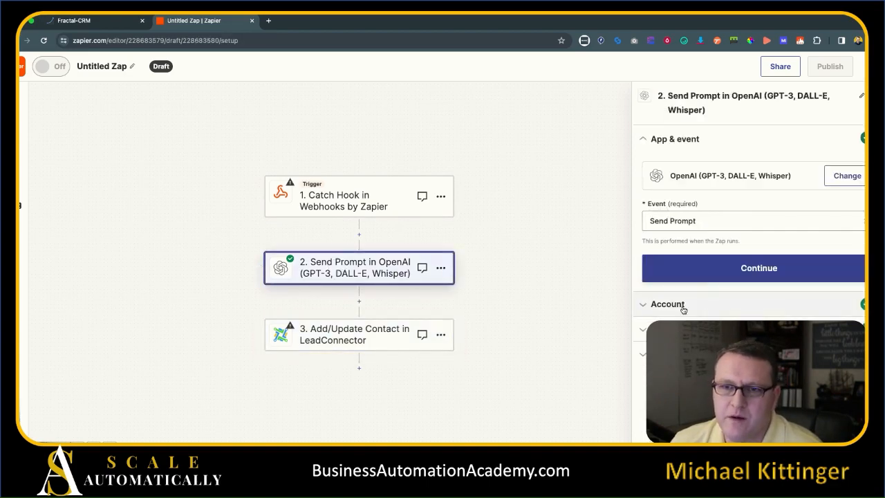
scroll(808, 219, "down", 3)
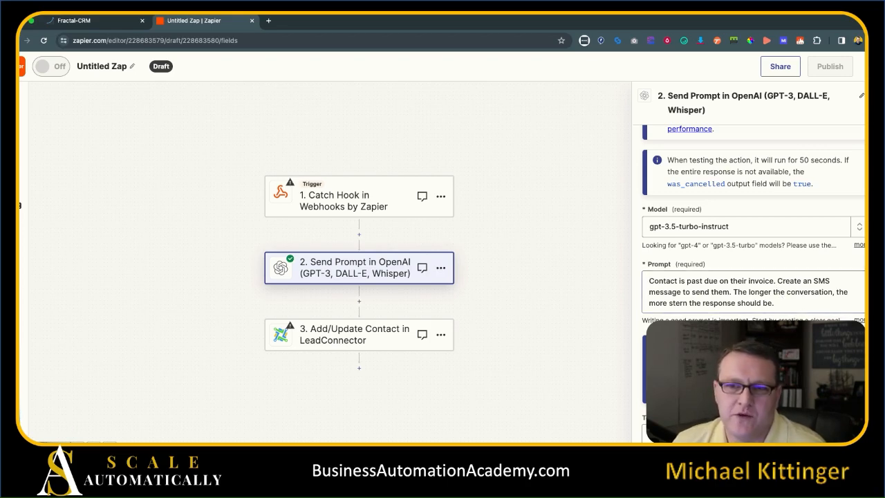
left_click(90, 21)
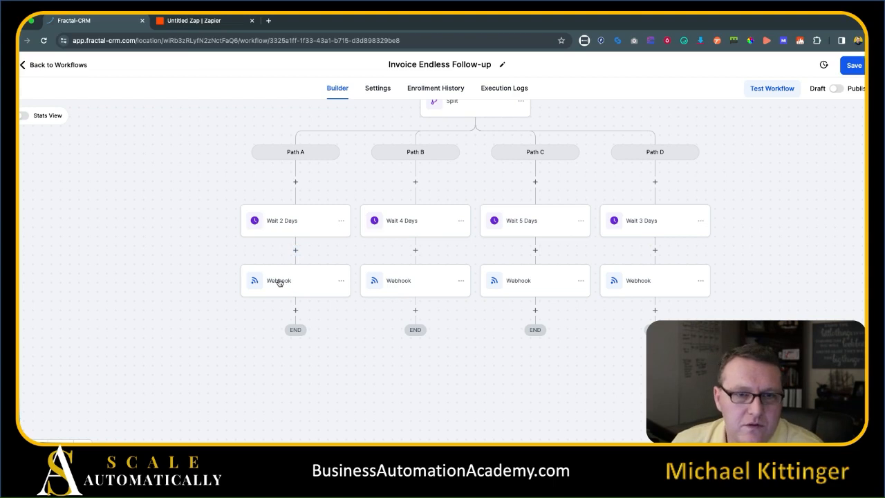
Add a custom data item with key 'Prompt' to the Path A webhook.
left_click(280, 280)
left_click(684, 300)
left_click(684, 303)
type("Prompt")
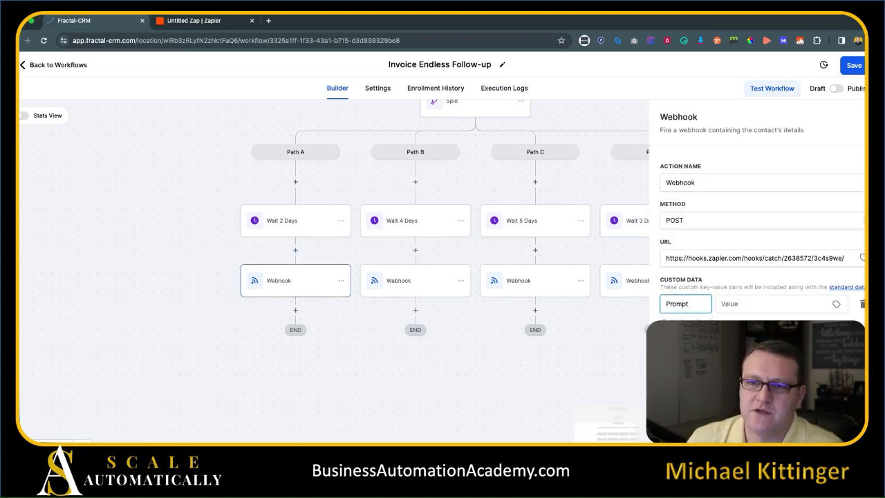
left_click(757, 311)
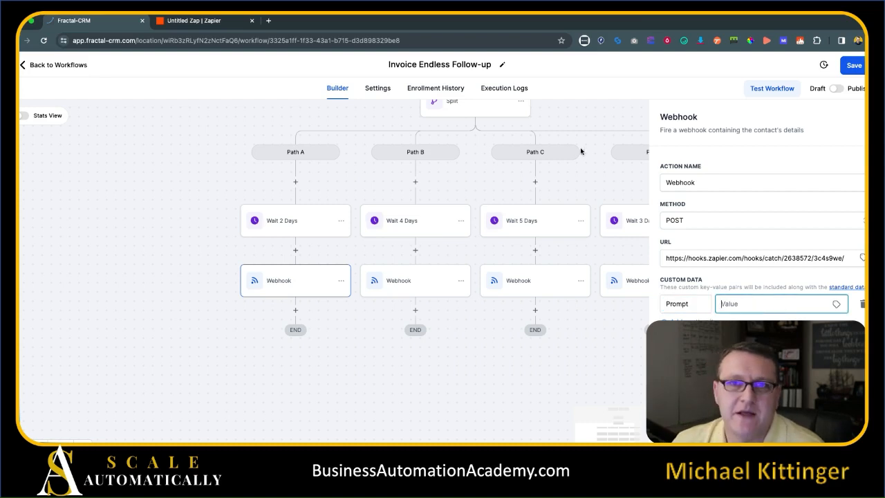
Copy the OpenAI prompt from Zapier and paste it as the Prompt value.
left_click(235, 21)
double_click(701, 291)
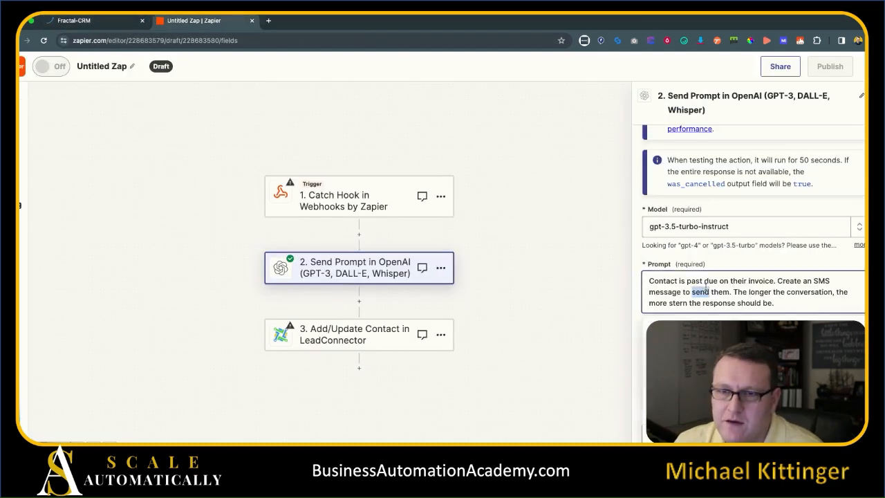
key("ctrl+a")
left_click(90, 21)
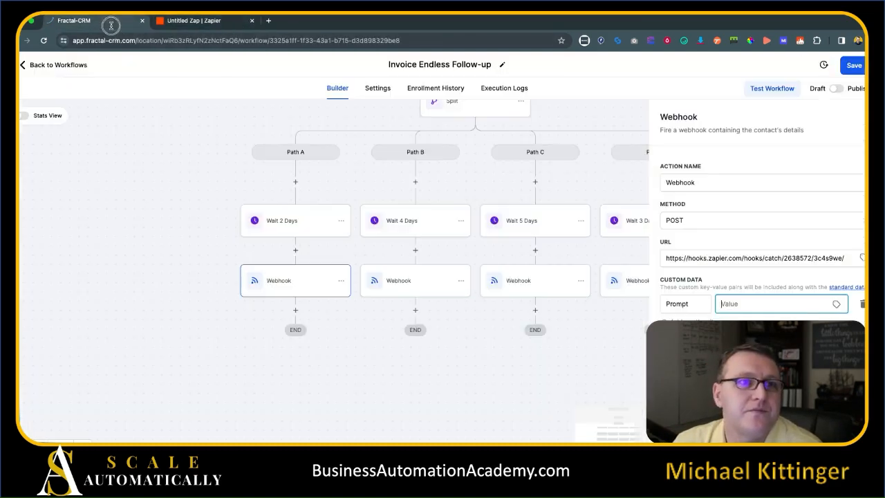
key("ctrl+v")
left_click(769, 288)
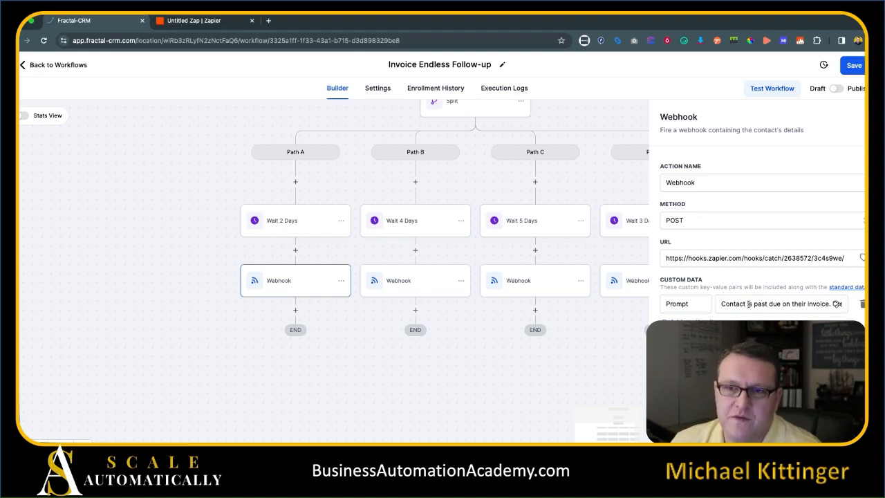
Recheck the Zapier prompt, close the webhook settings, and save the workflow.
left_click(211, 20)
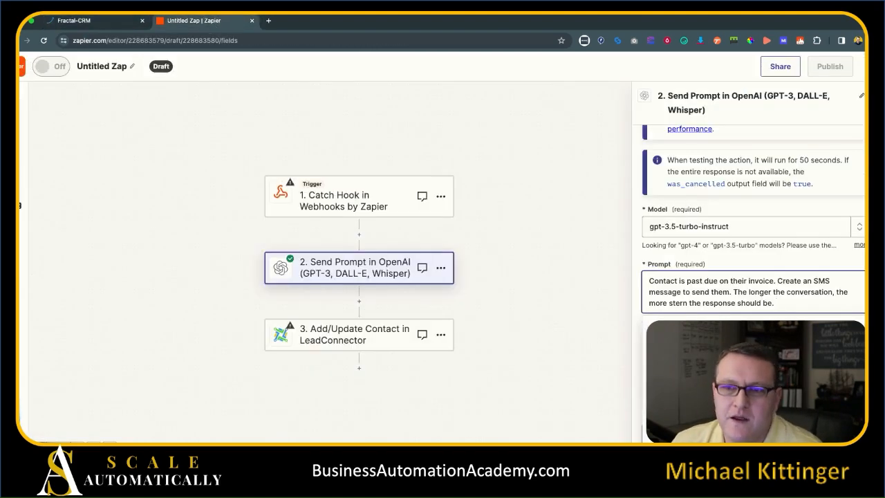
left_click_drag(775, 303, 648, 279)
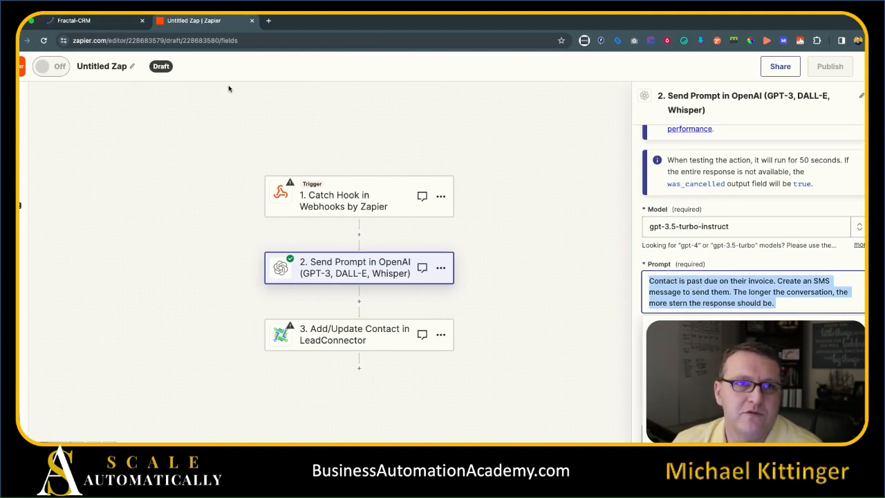
left_click(121, 25)
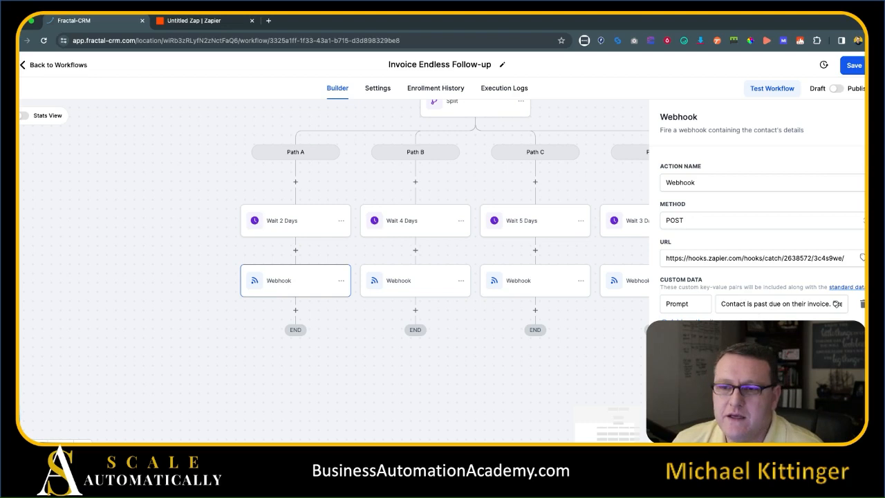
left_click(273, 308)
left_click_drag(183, 248, 158, 263)
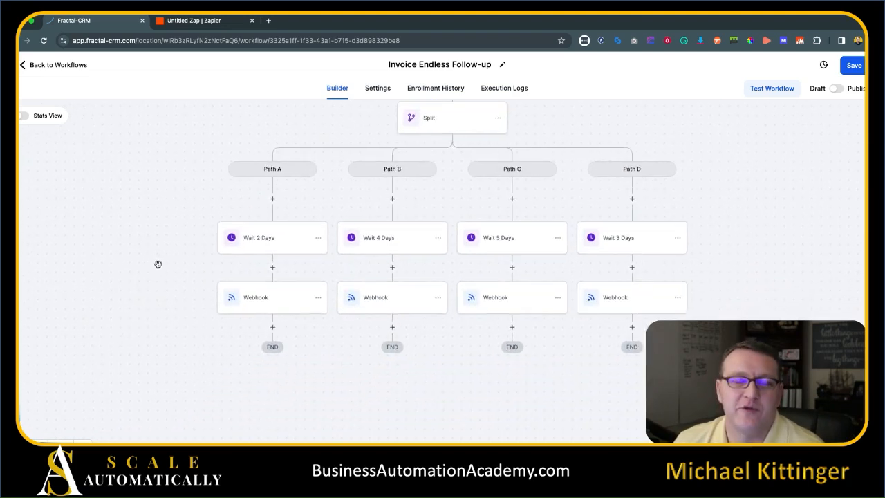
left_click(280, 261)
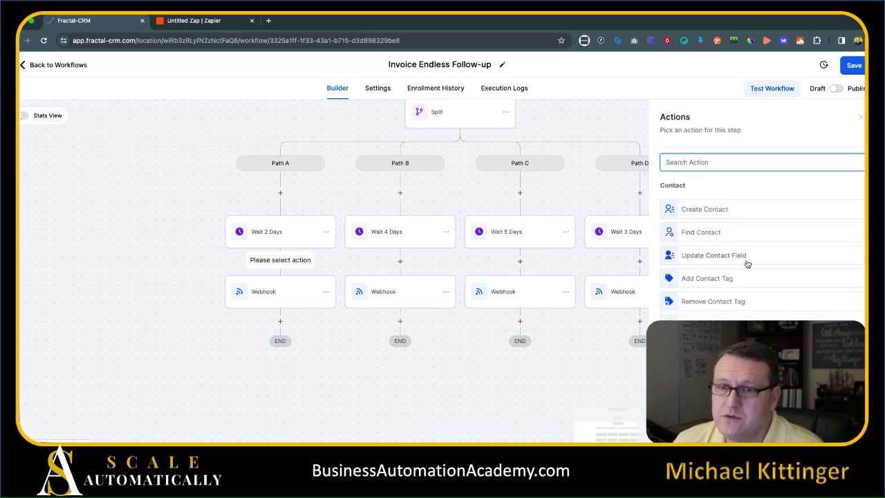
left_click(751, 257)
left_click(391, 311)
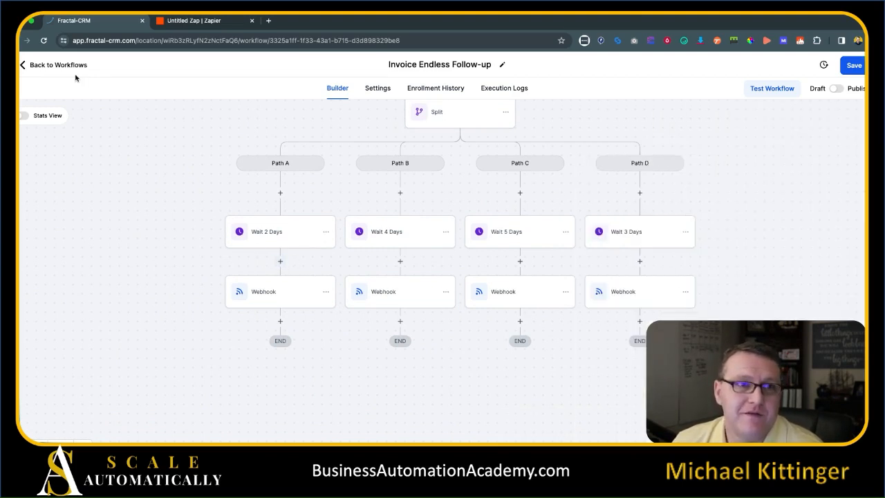
left_click(854, 65)
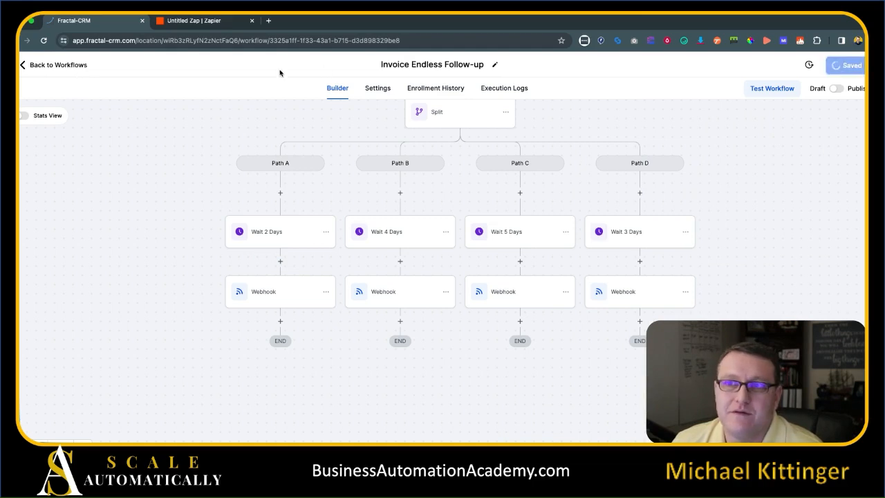
Add a Number field 'Days Invoice Past Due' in the Contact group, then return to Workflows.
left_click(69, 65)
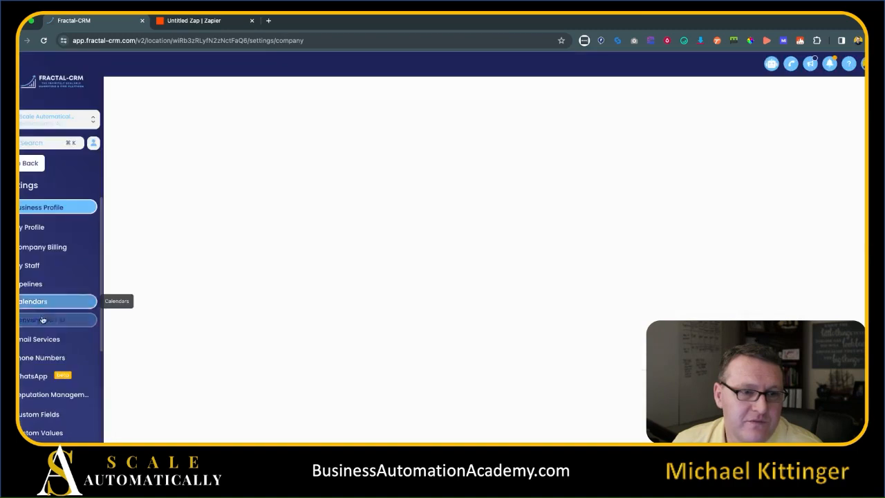
scroll(65, 299, "down", 3)
scroll(65, 300, "down", 1)
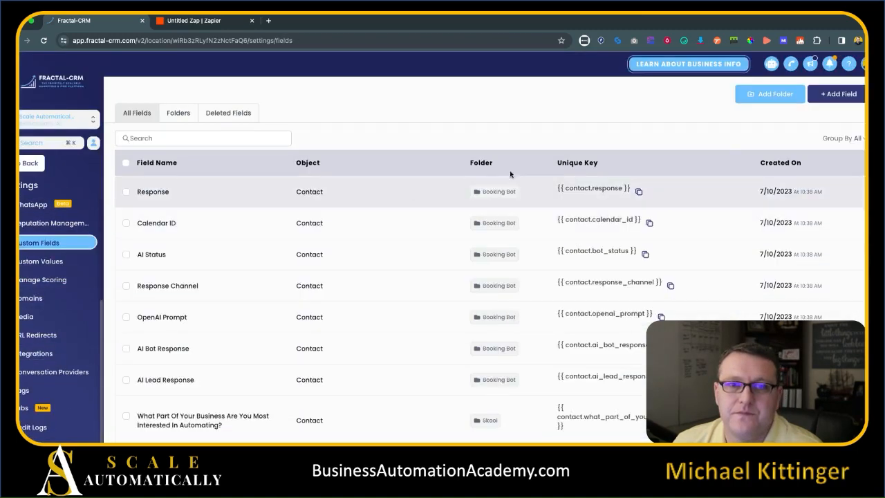
left_click(839, 94)
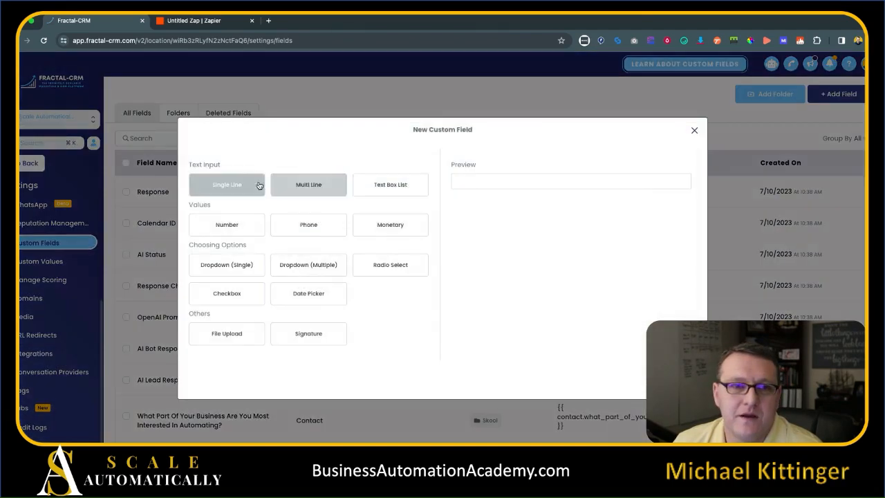
left_click(229, 225)
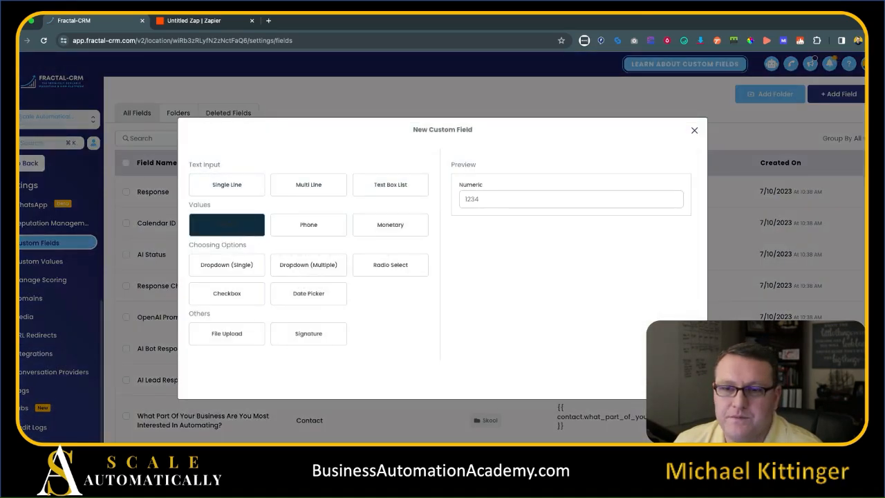
left_click(300, 234)
type("Days Invoice Past Due")
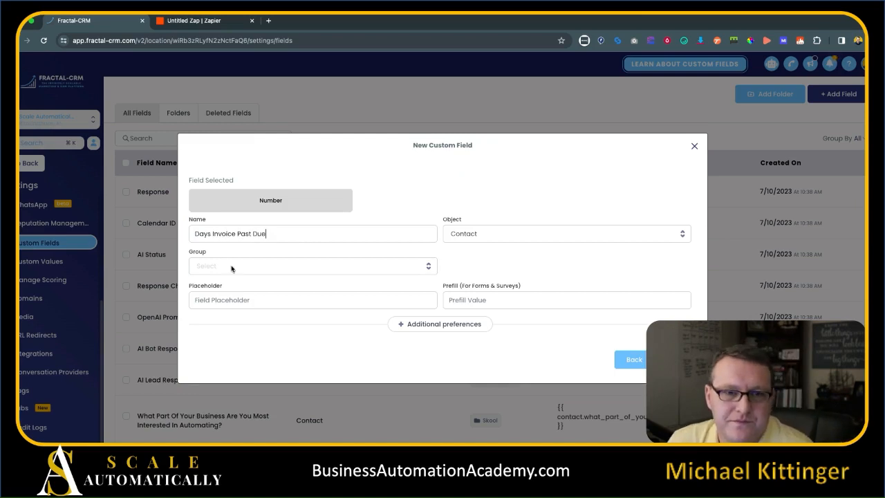
left_click(412, 267)
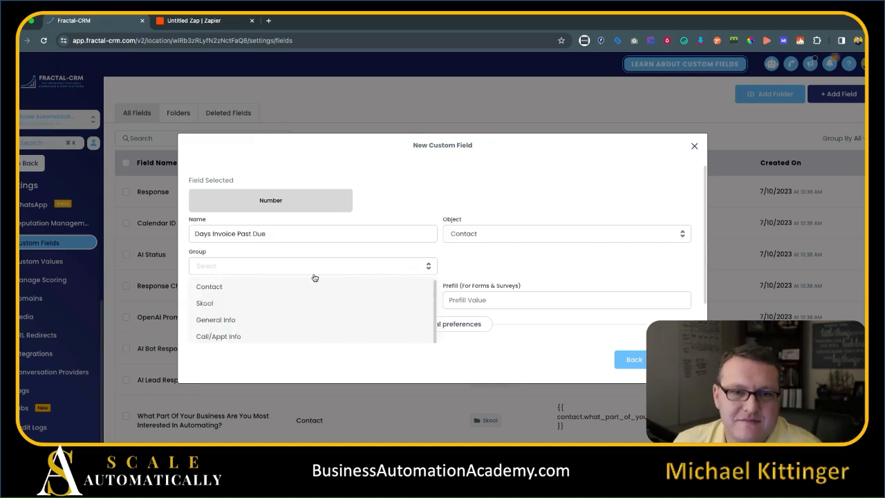
left_click(277, 285)
left_click(673, 359)
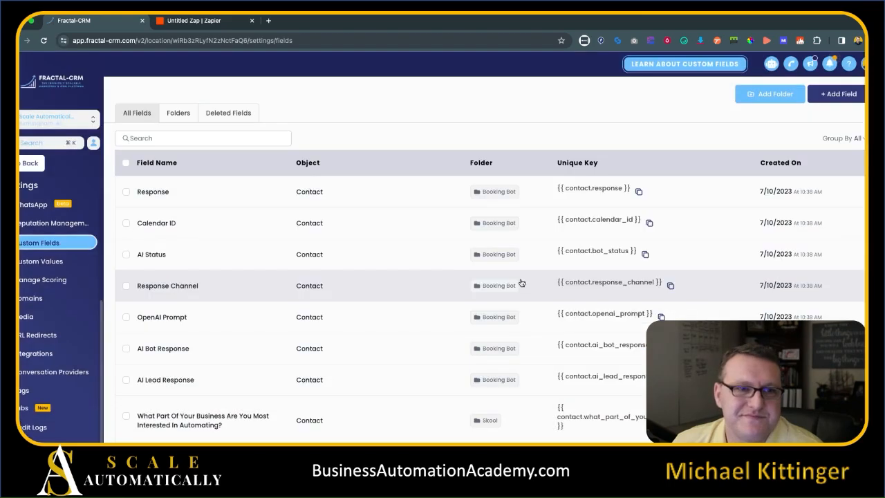
left_click(28, 164)
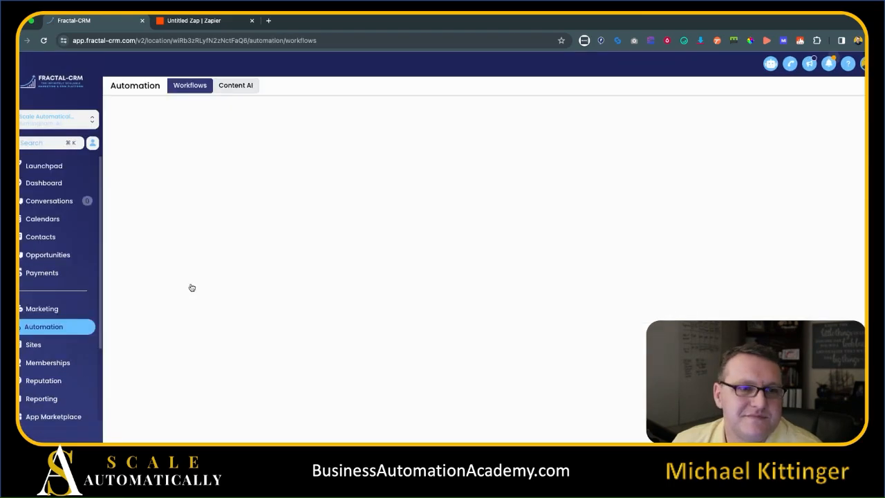
Open Invoice Endless Follow-up in 5. Invoicing and add an Update Contact Field action after the Wait.
scroll(227, 290, "down", 3)
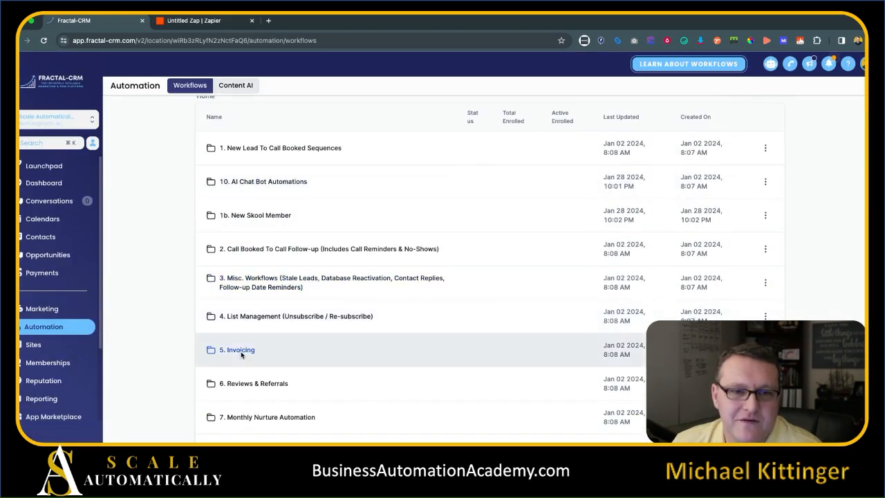
left_click(216, 348)
left_click(272, 302)
scroll(97, 207, "down", 5)
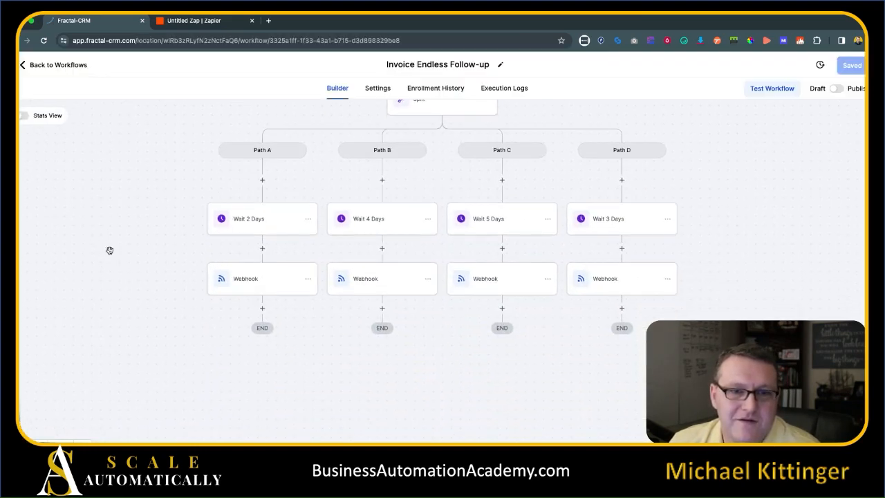
left_click(262, 248)
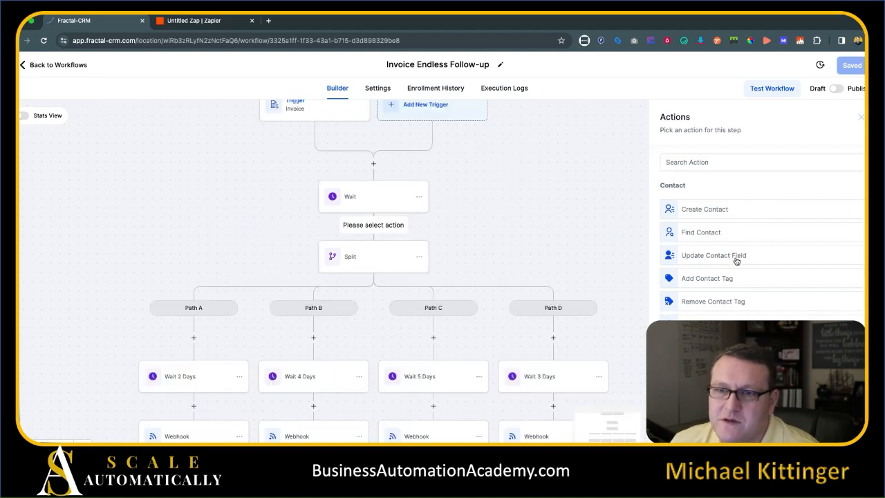
left_click(736, 260)
Set Days Invoice Past Due to 0 in the action and save it.
left_click(612, 241)
left_click(636, 263)
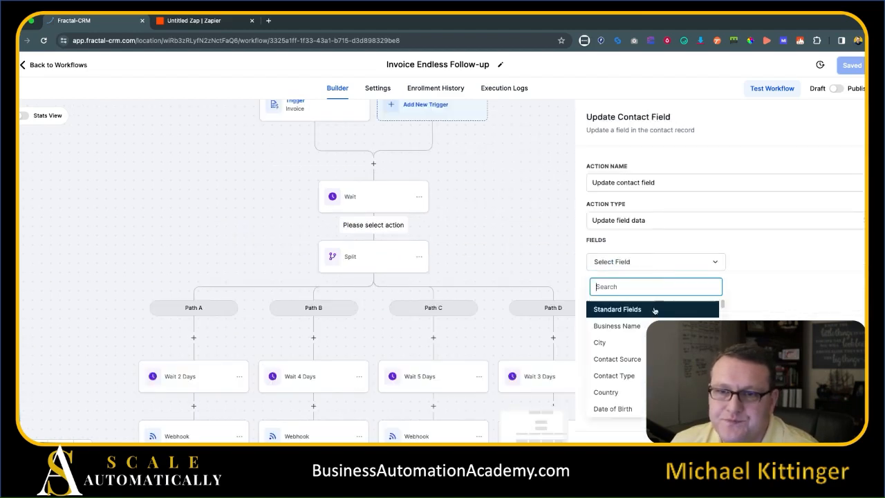
type("dats")
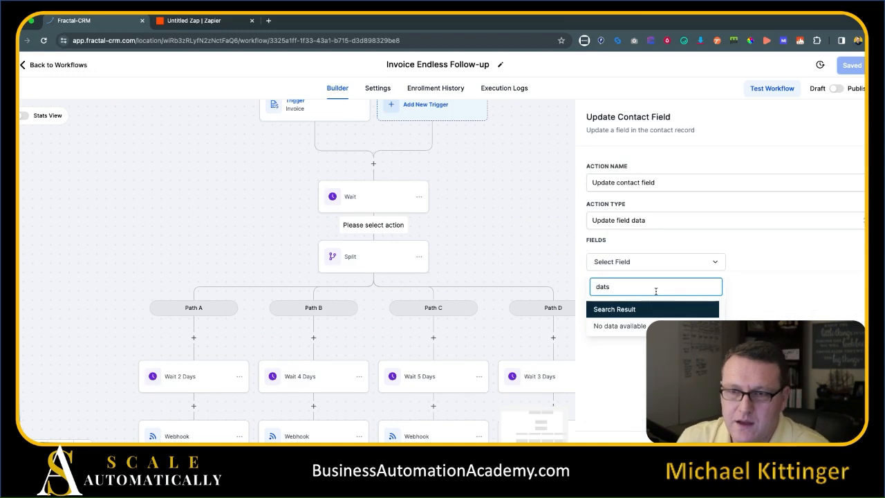
key("BackSpace")
type("ys")
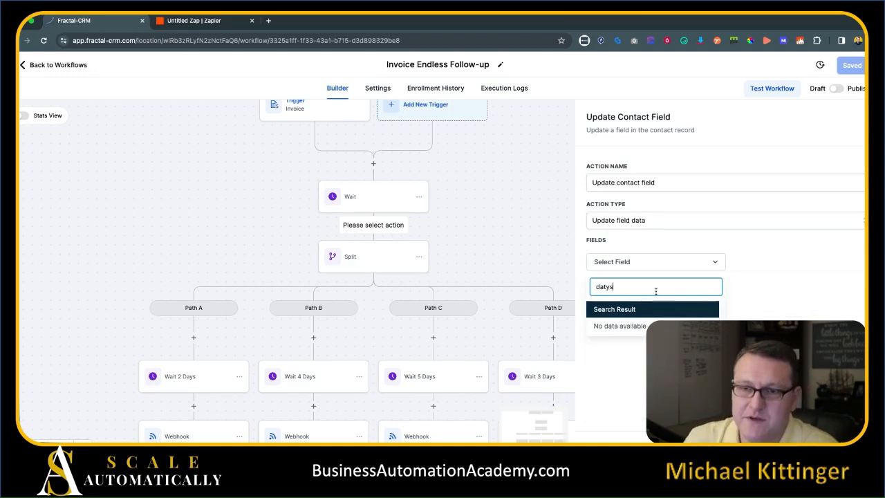
key("BackSpace")
key("BackSpace")
type("ys")
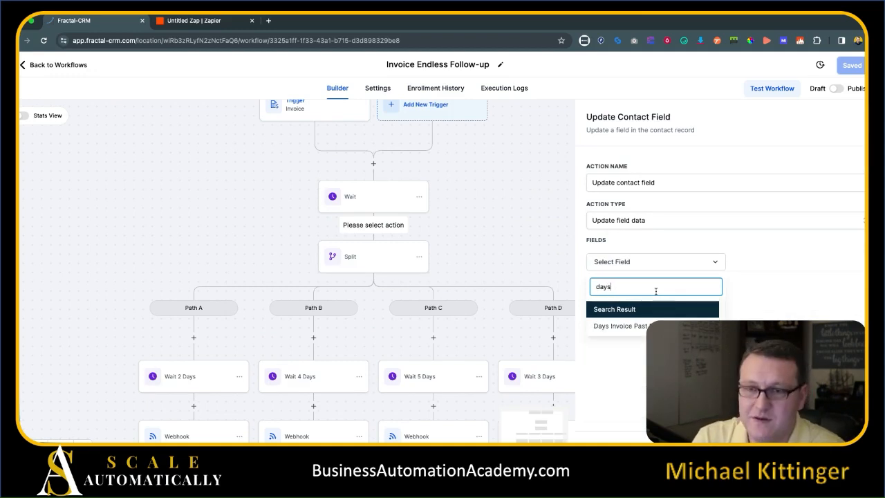
left_click(622, 325)
left_click(744, 264)
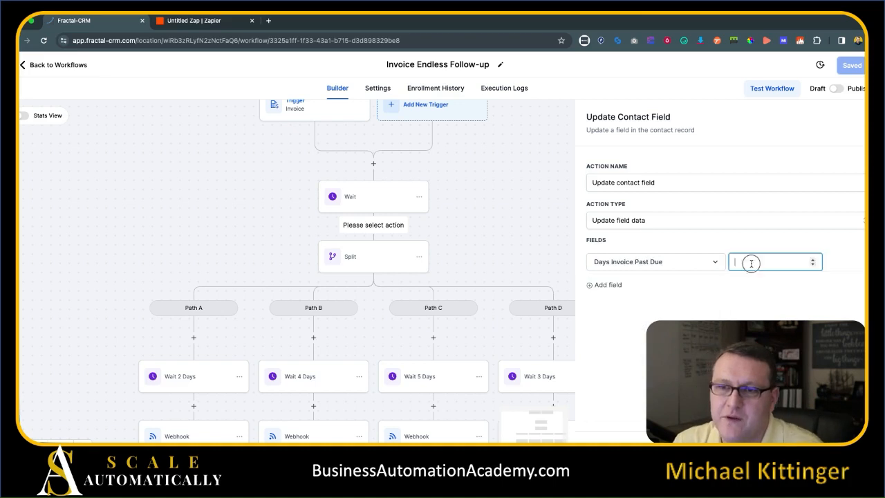
type("0")
left_click(405, 235)
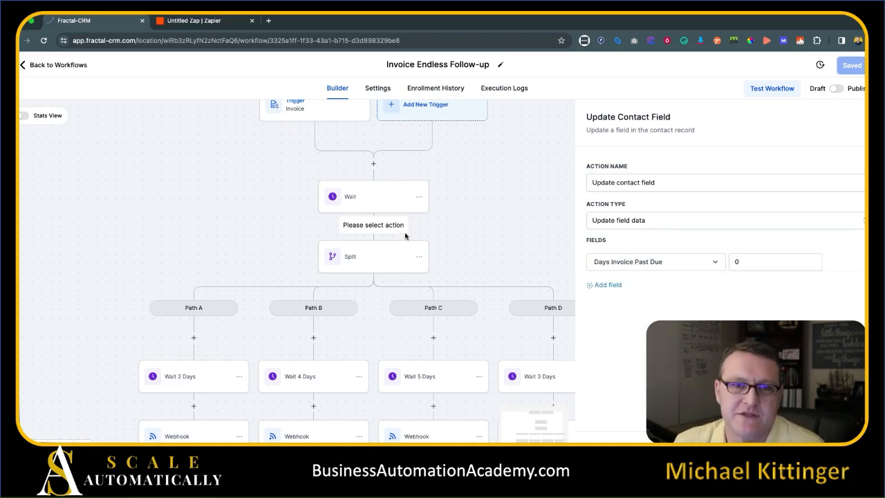
left_click(835, 437)
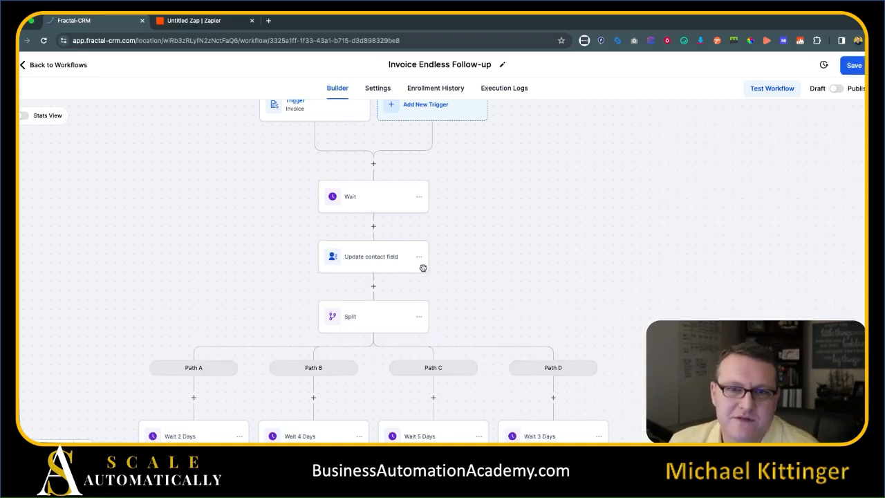
Add a Math Operation action after Path A's Wait 2 Days.
left_click_drag(131, 288, 110, 241)
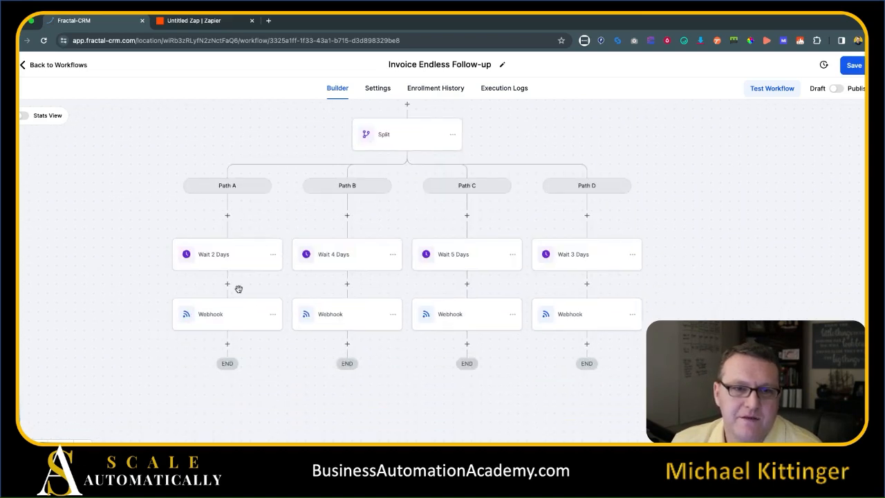
left_click(228, 284)
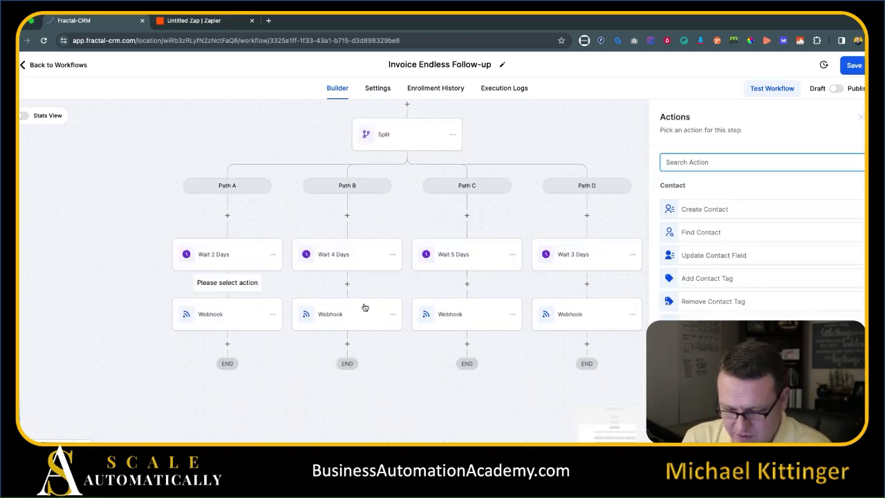
type("day")
key("BackSpace")
key("BackSpace")
key("BackSpace")
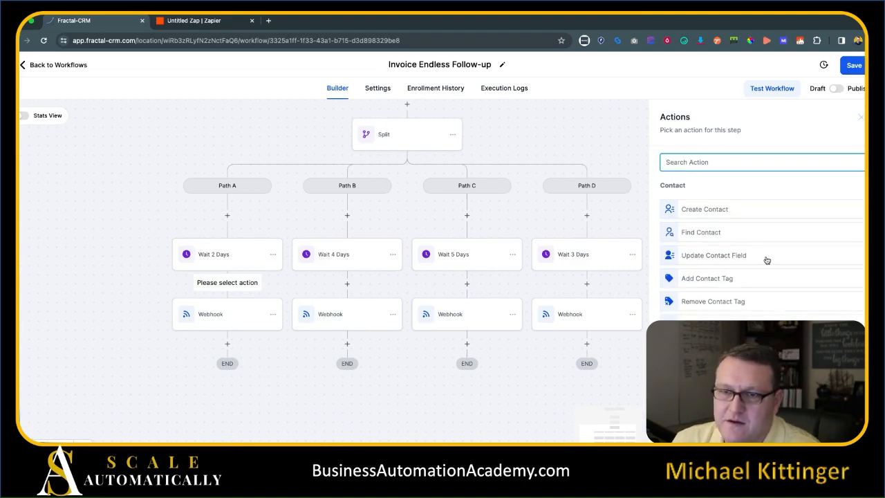
type("math")
left_click(701, 207)
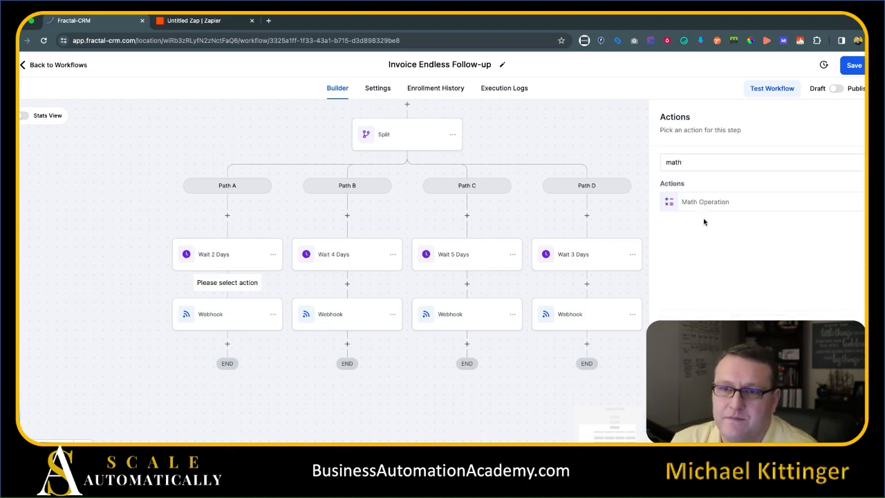
Configure the Math Operation to add 2 to Days Invoice Past Due and save it.
left_click(697, 222)
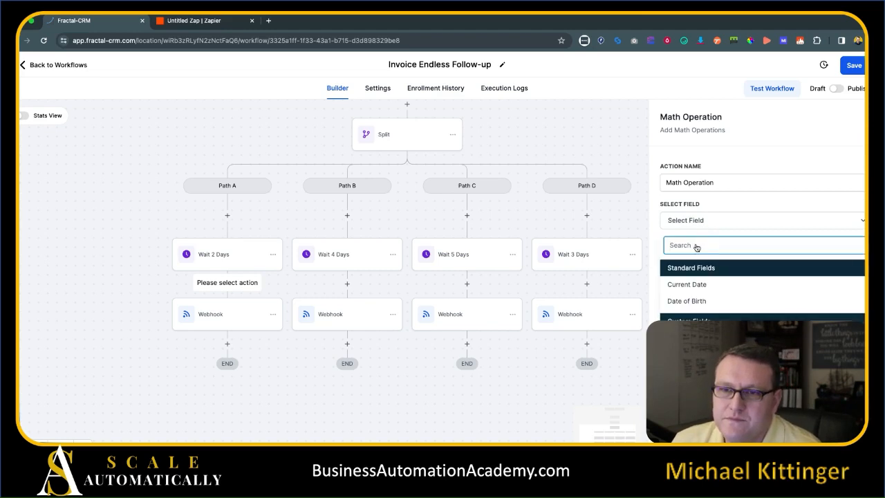
left_click(699, 337)
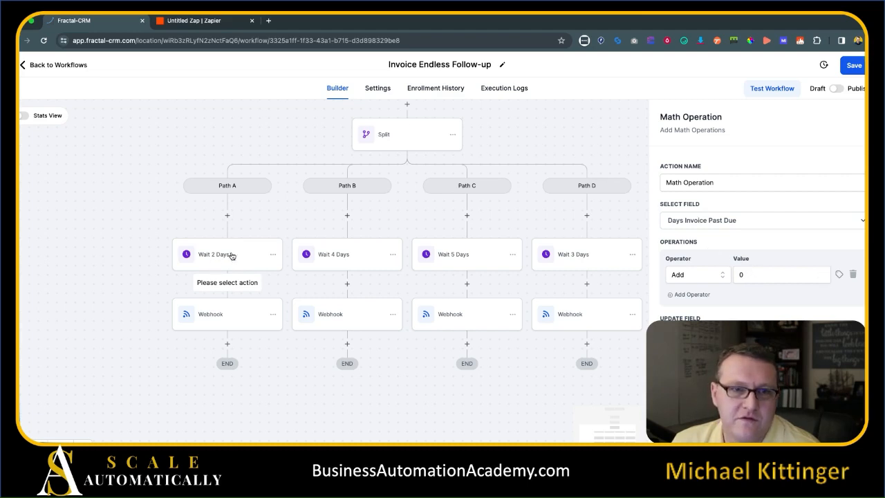
double_click(739, 274)
type("2")
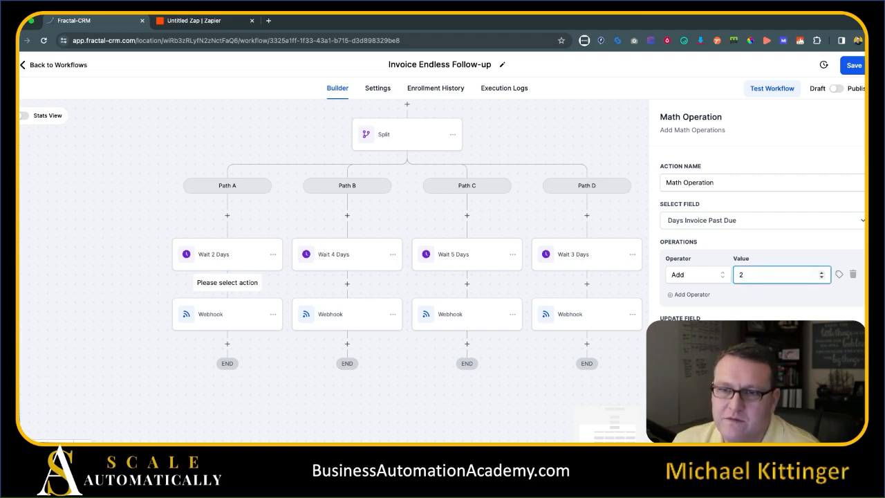
left_click(753, 335)
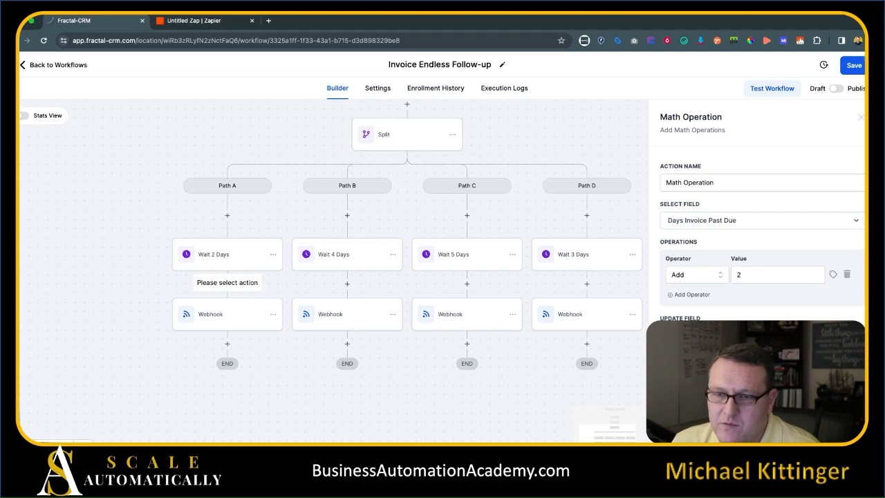
scroll(754, 335, "down", 1)
scroll(754, 334, "up", 1)
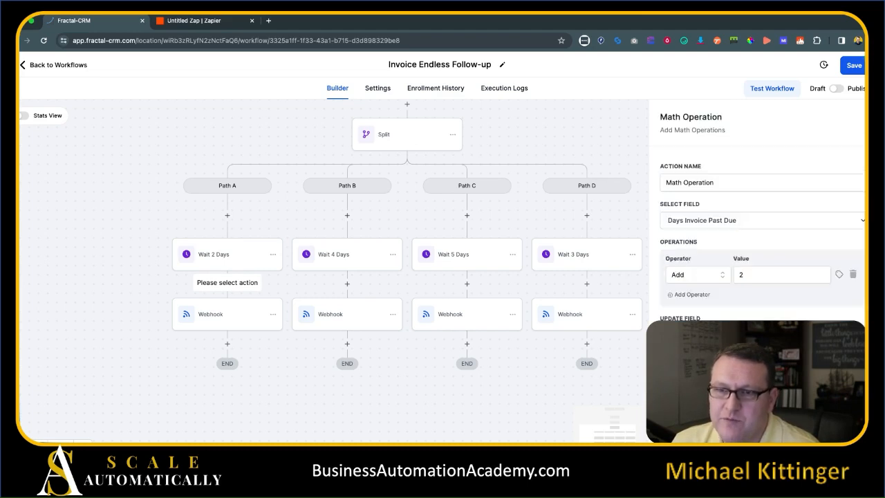
left_click(833, 426)
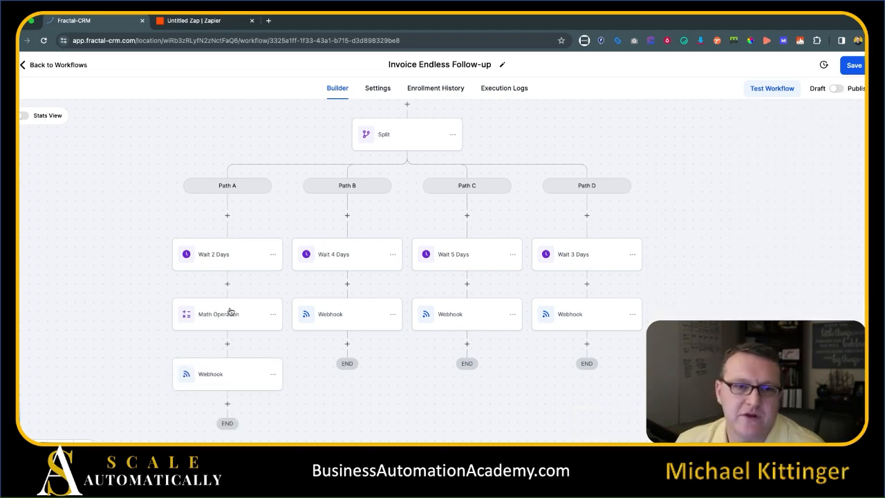
Add a custom data item with key 'Prompt' to the Path A webhook.
left_click(203, 381)
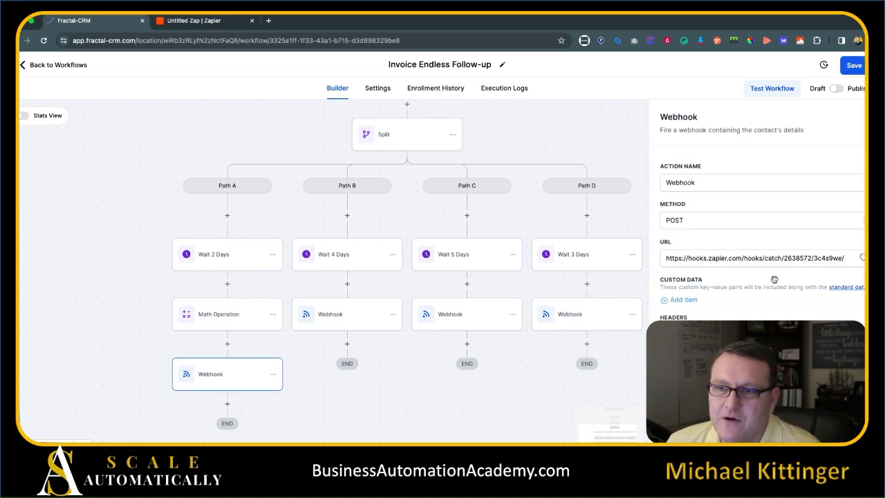
left_click(688, 305)
left_click(684, 304)
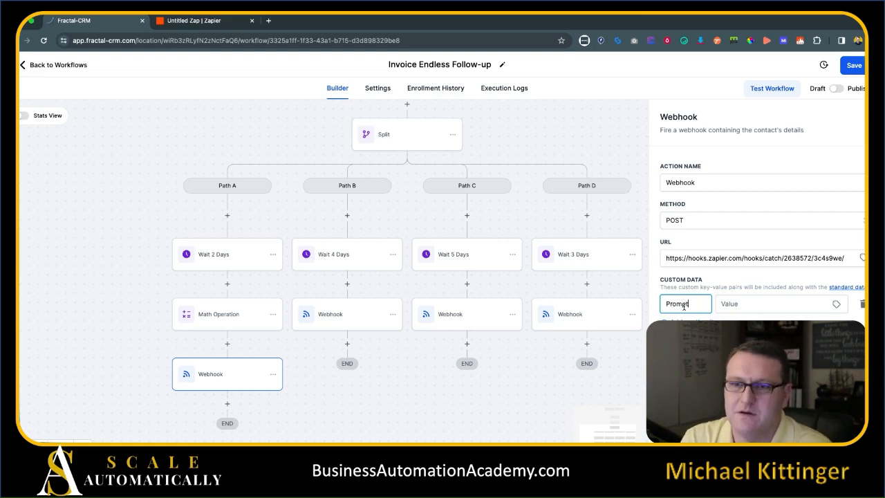
left_click(740, 303)
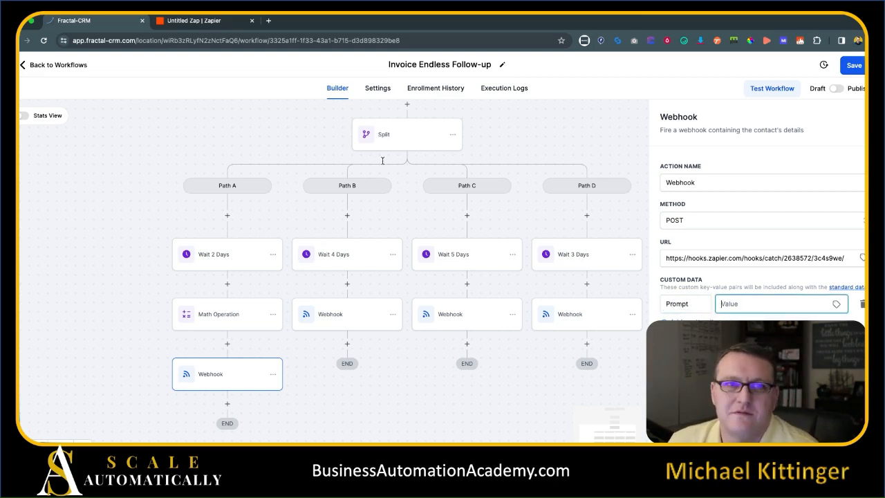
Remove the whole prompt text from the Zapier OpenAI step and return to Fractal-CRM.
left_click(225, 22)
triple_click(748, 291)
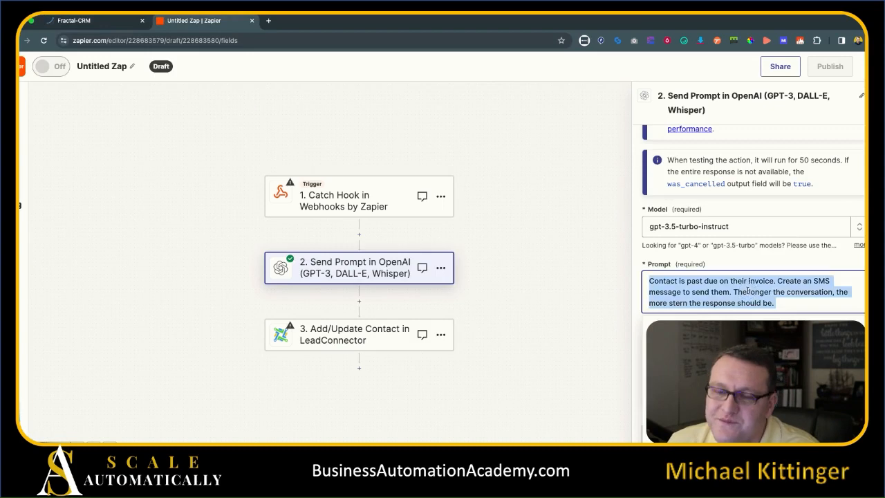
key("BackSpace")
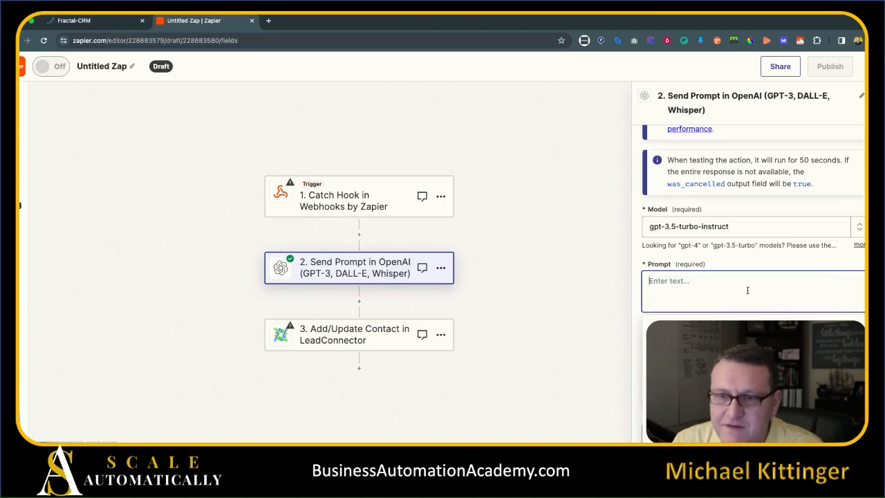
left_click(104, 22)
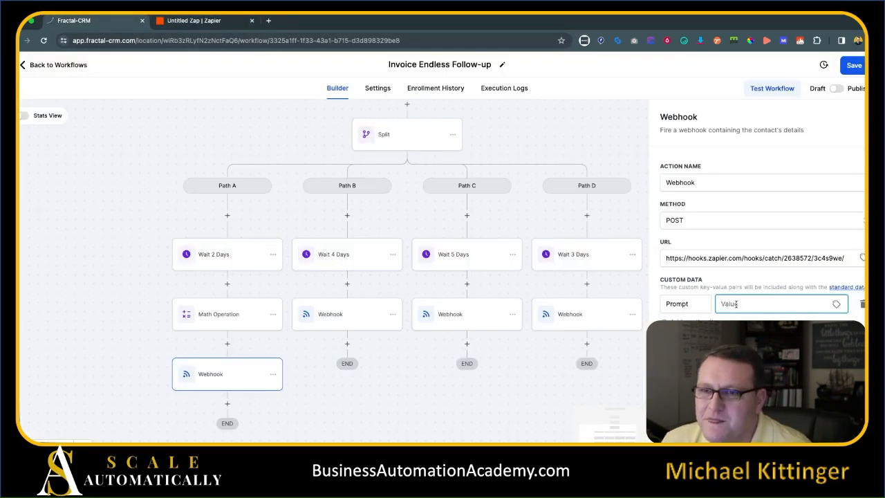
Paste the past-due SMS prompt into the Prompt value, inserting {{contact.days_invoice_past_due}} after 'Contact is'.
key("ctrl+v")
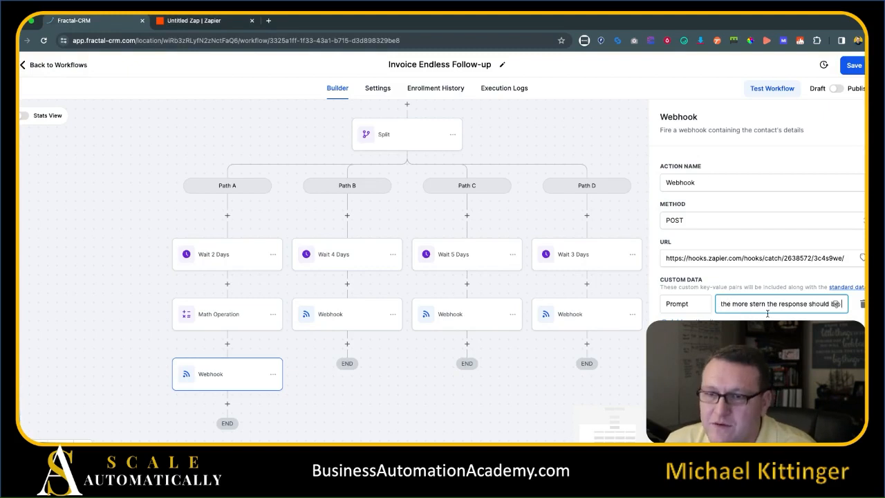
left_click_drag(748, 306, 723, 305)
left_click(761, 304)
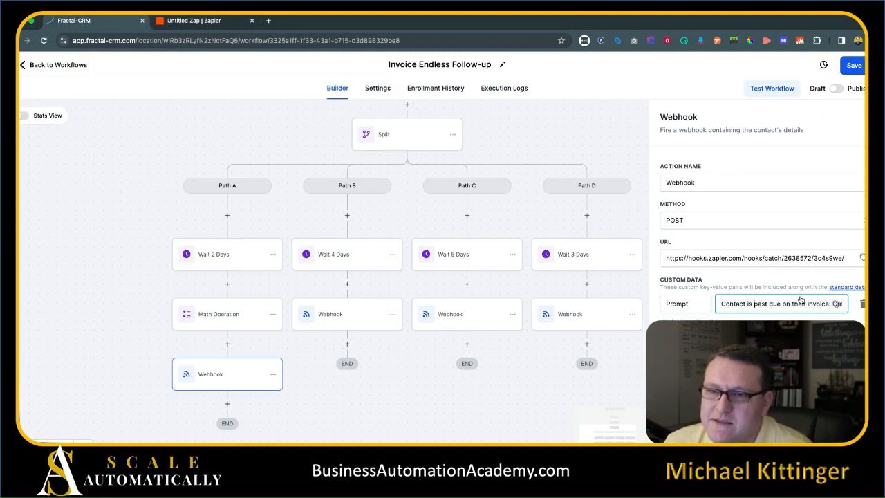
left_click(838, 307)
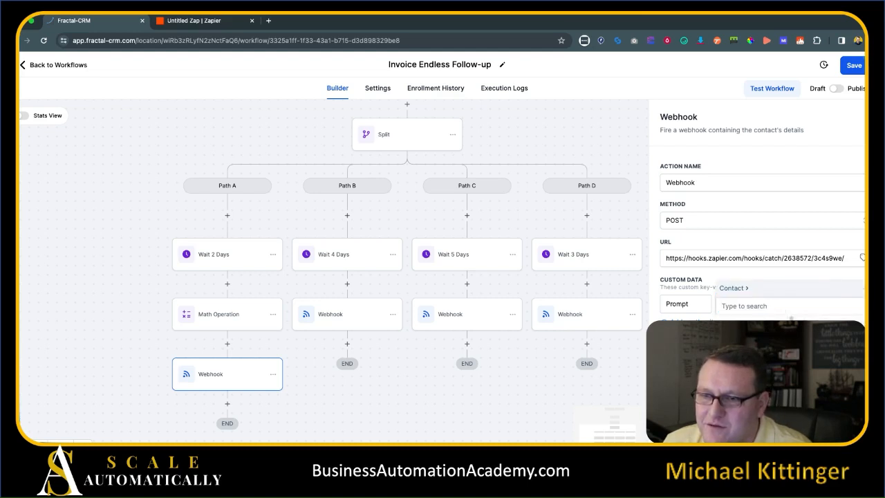
scroll(822, 367, "down", 2)
left_click(823, 367)
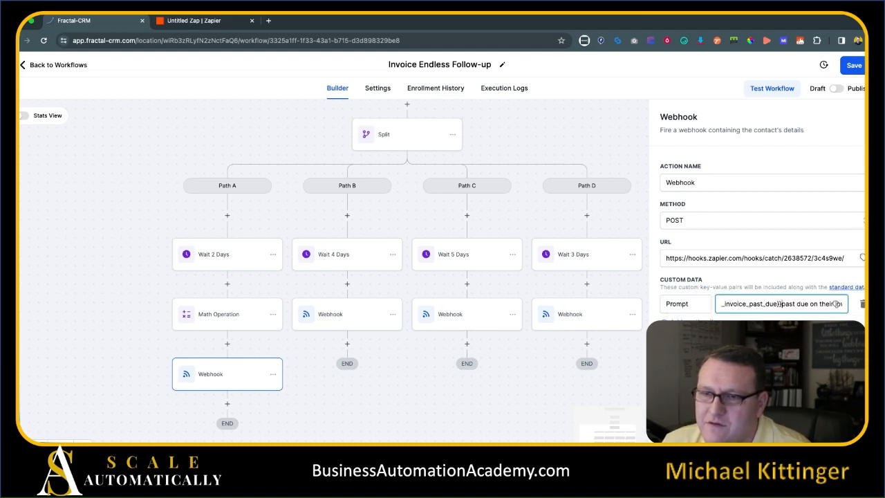
left_click_drag(749, 301, 670, 304)
left_click(747, 304)
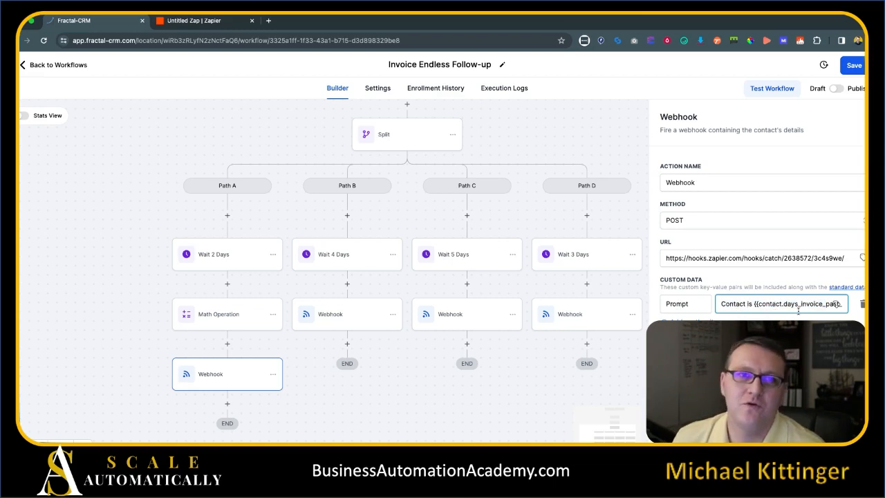
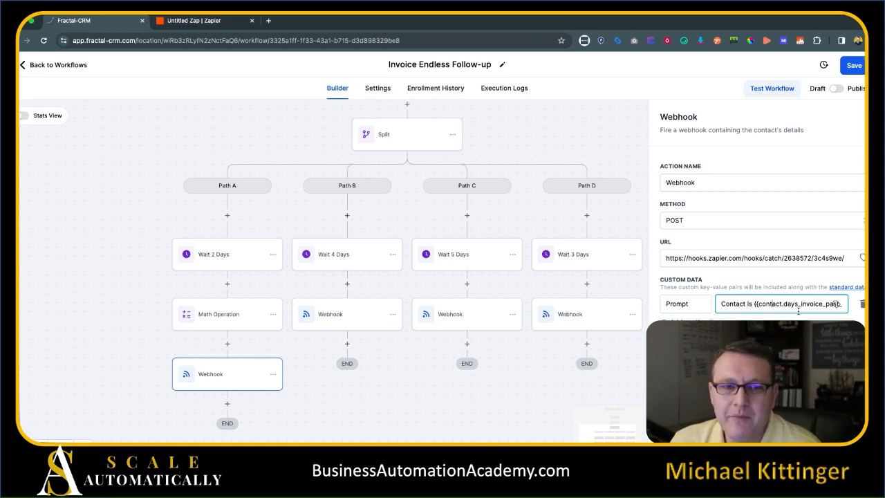
In Path A's webhook Prompt, replace 'conversation,' with 'invoice is outstanding,'.
key("Right")
key("Right")
key("Right")
key("Right")
key("Right")
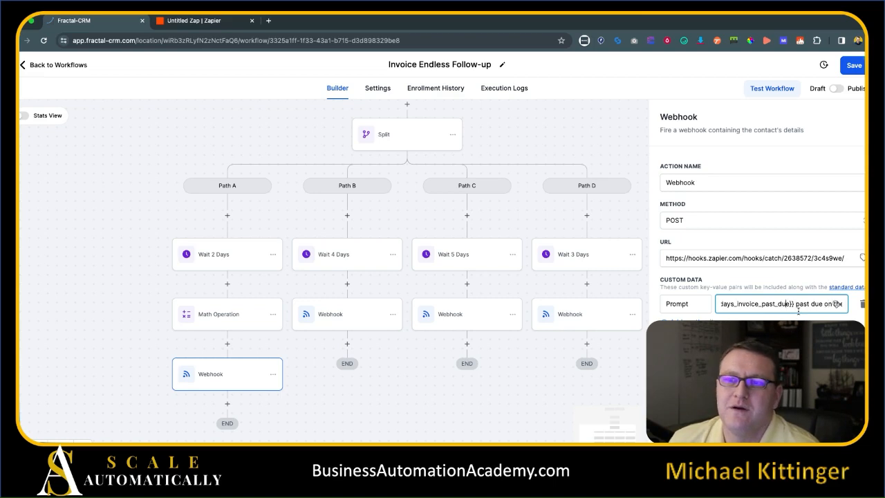
key("Right")
key("Right")
key("Right")
key("Right")
key("Right")
key("Right")
key("Right")
key("Right")
key("Right")
key("Right")
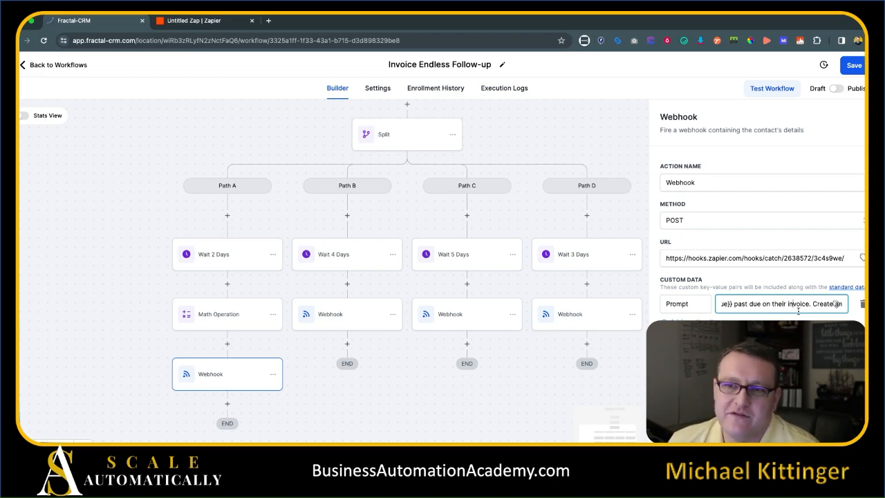
key("Right")
key("Right")
key("Right")
key("Right")
key("Right")
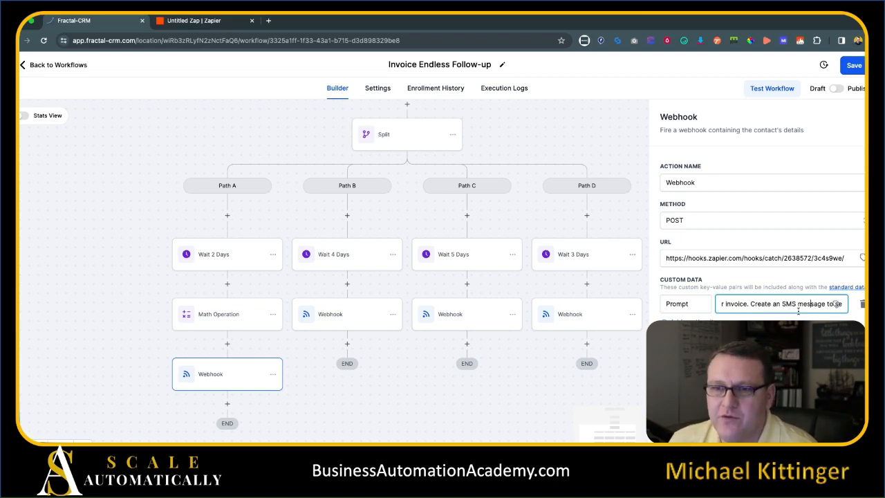
key("Right")
key("Right")
key("Right")
key("Right")
key("Right")
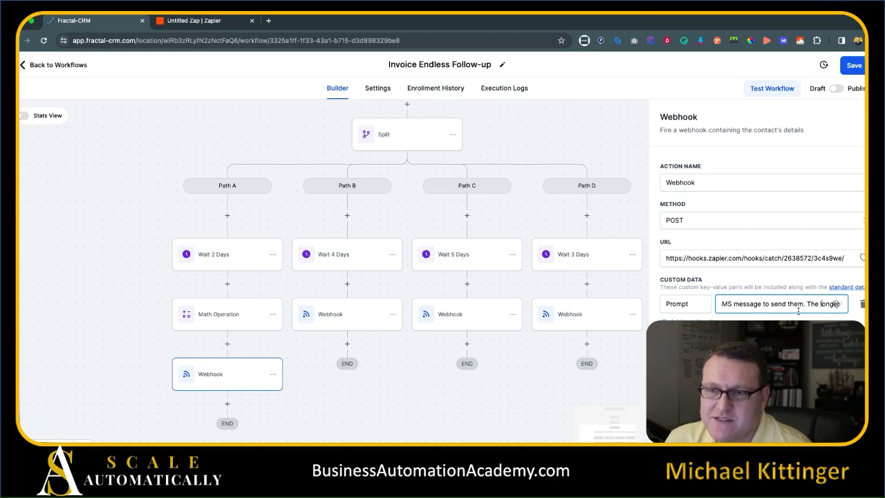
key("Right")
key("Right")
key("Right")
key("Right")
key("Right")
key("Right")
key("Right")
key("Right")
key("Right")
key("Right")
key("Right")
key("Right")
key("Right")
key("Right")
key("Right")
key("Right")
key("Right")
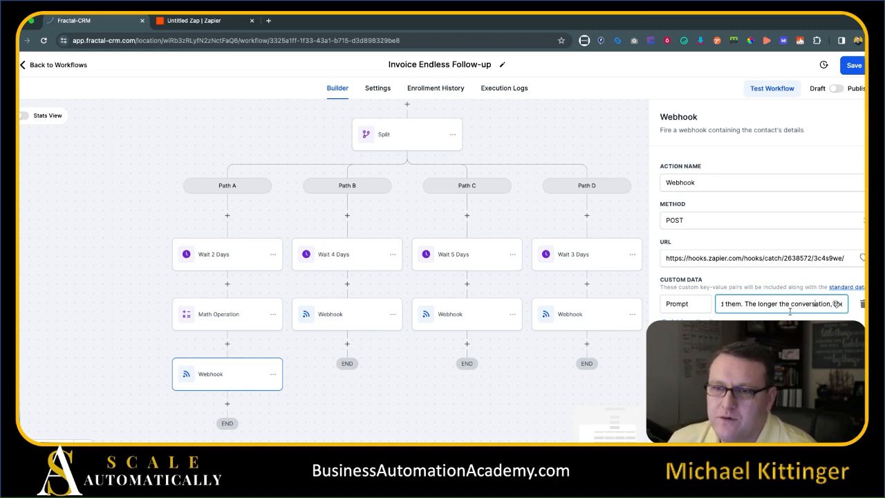
double_click(790, 307)
type("invoice is outs")
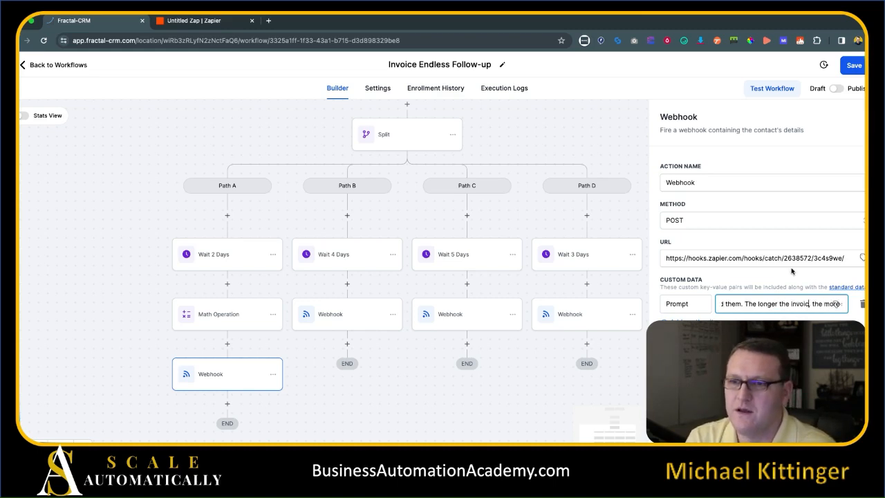
type("tanding,")
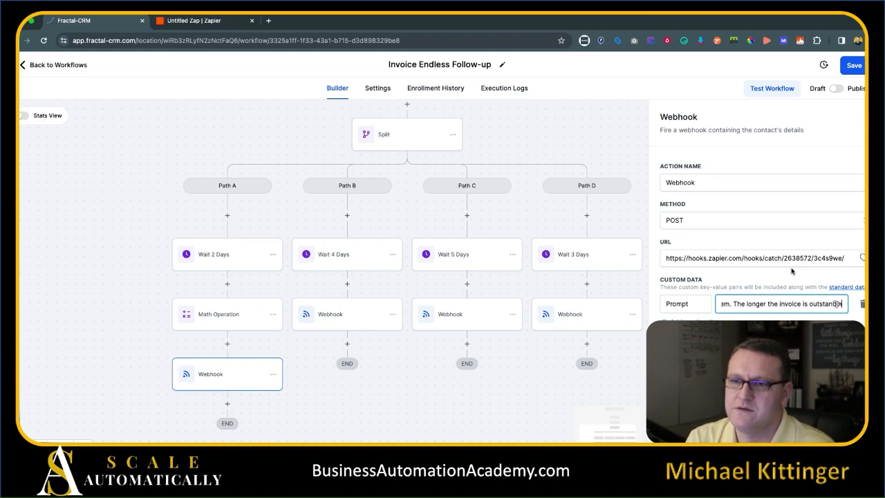
key("Right")
key("Right")
key("Right")
key("Right")
key("Right")
key("Right")
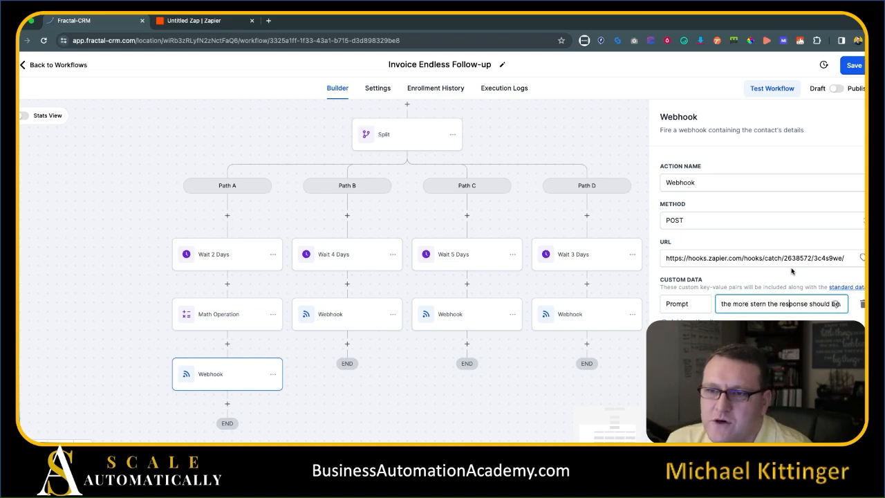
key("Right")
key("Right")
key("Right")
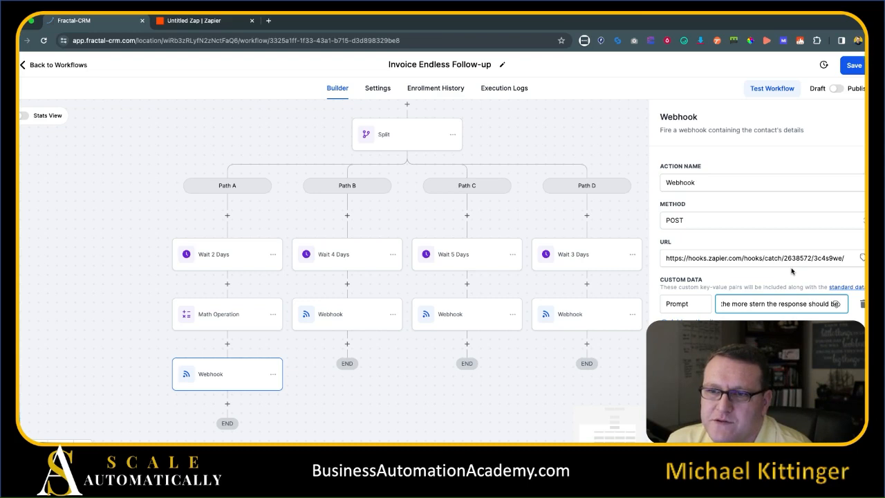
key("Tab")
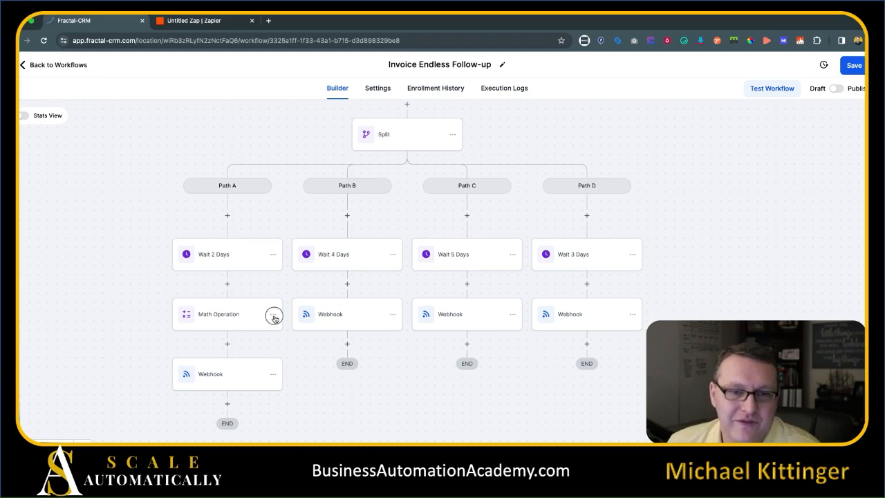
Copy Path A's Math Operation under Path B's Wait 4 Days and set its value to 4.
left_click(273, 314)
mouse_move(326, 349)
left_click(349, 333)
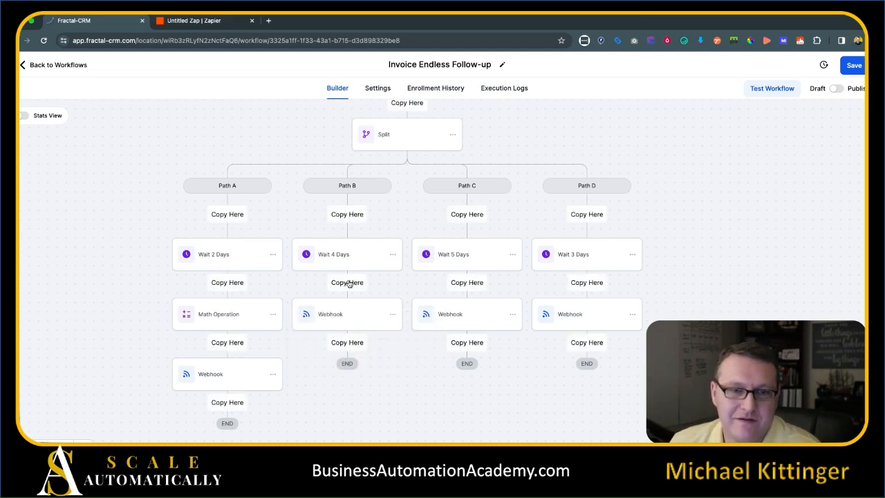
left_click(347, 283)
left_click(344, 320)
left_click(750, 275)
type("4")
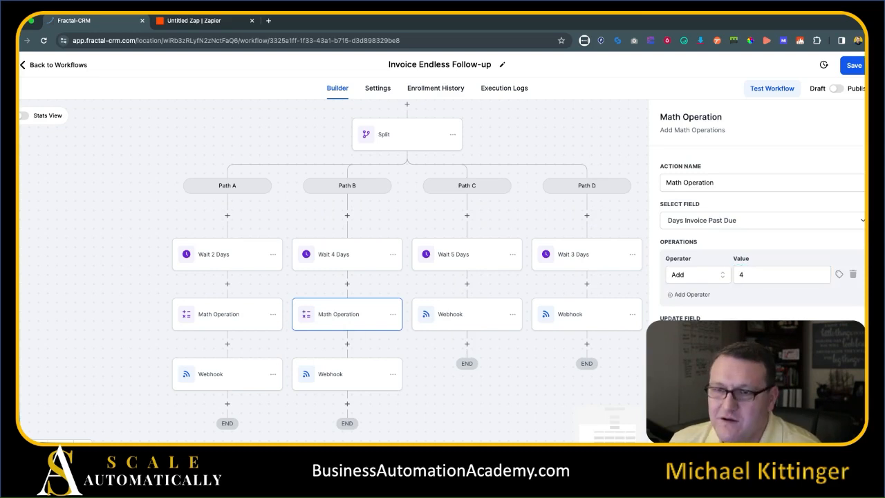
Add the Math Operation to Path C with value 5, and paste another copy above Path D's Webhook.
left_click(394, 315)
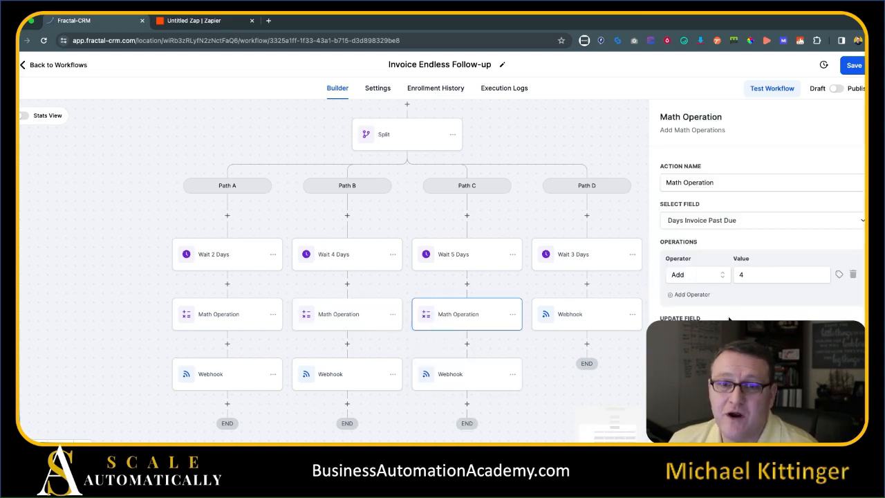
mouse_move(753, 277)
left_mouse_down()
mouse_move(717, 275)
mouse_move(754, 274)
mouse_move(741, 275)
left_mouse_up()
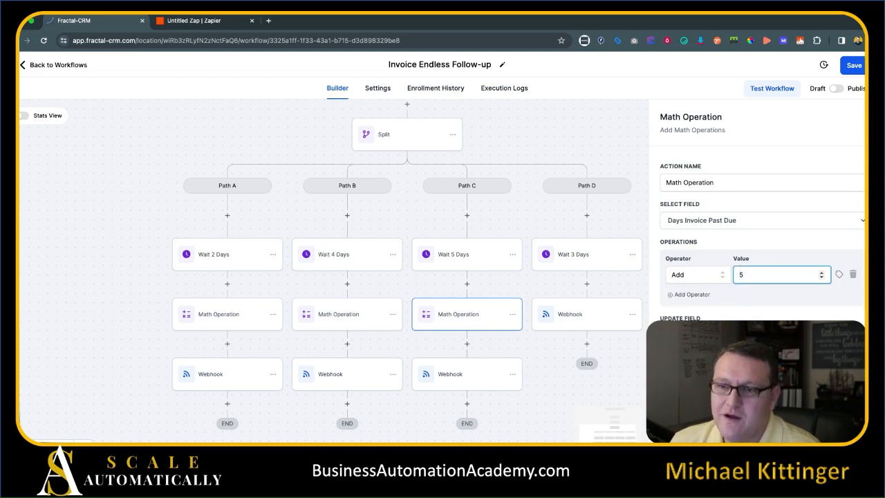
left_click(513, 314)
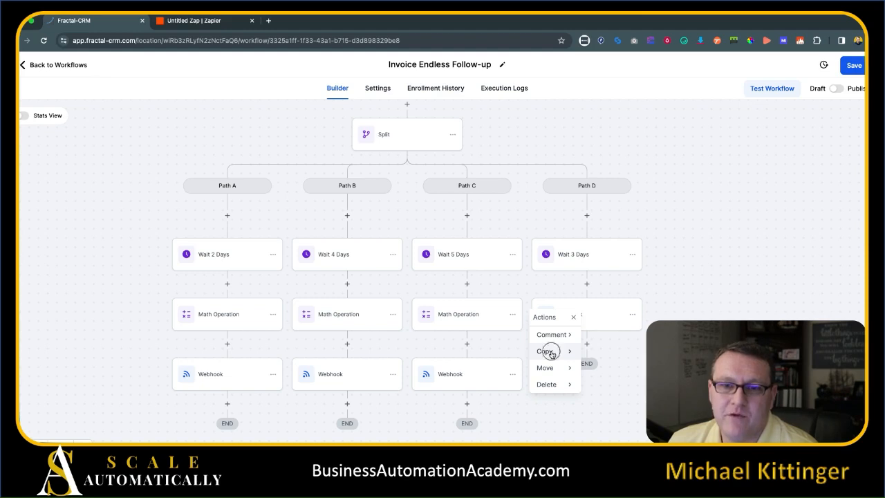
left_click(552, 353)
left_click(614, 335)
left_click(589, 284)
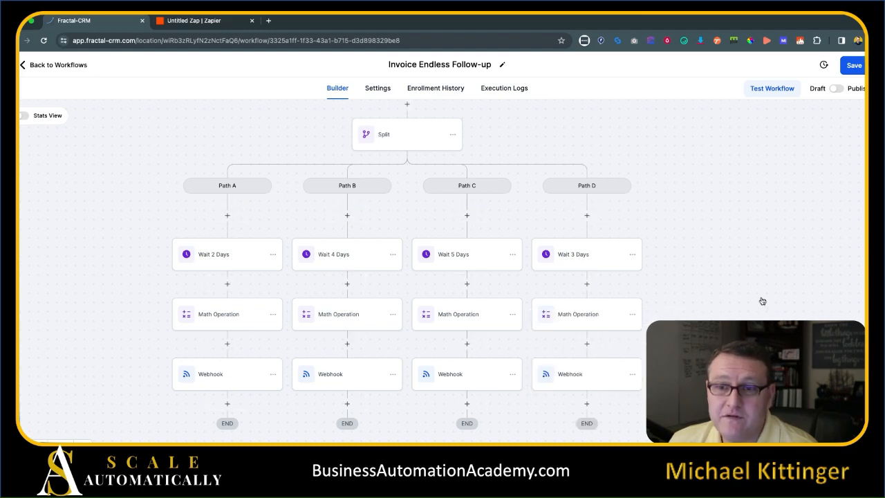
left_click(578, 314)
left_click(742, 275)
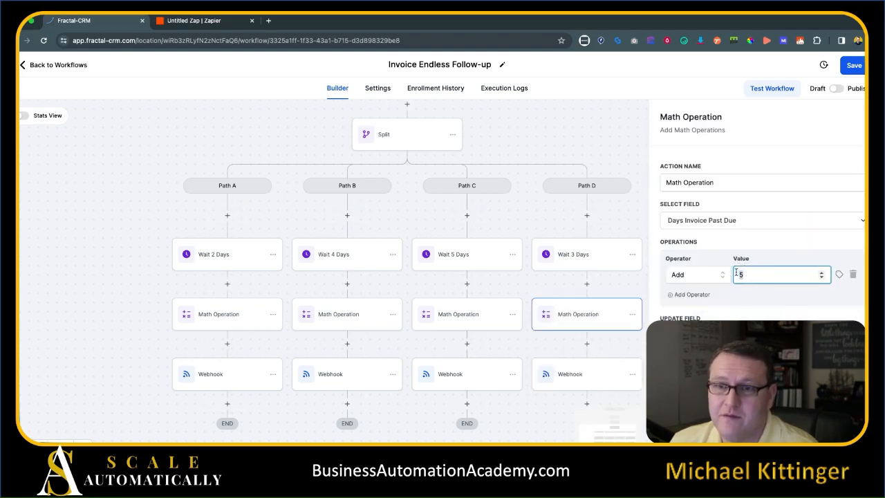
left_click(836, 427)
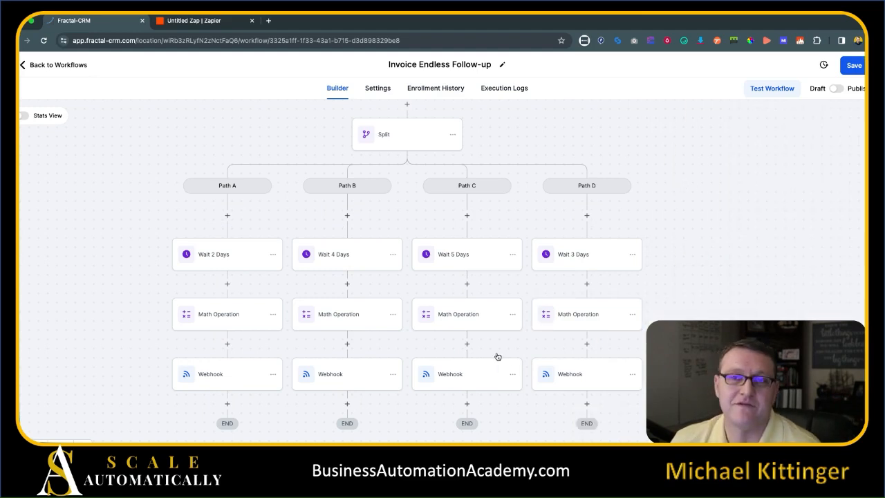
Check the still-empty OpenAI prompt in the Zap, then return to the follow-up workflow.
scroll(671, 312, "down", 2)
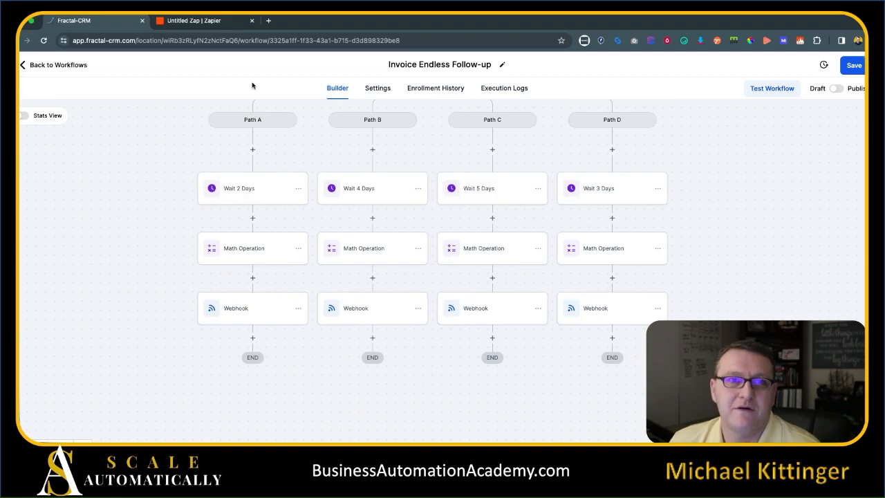
left_click(197, 21)
left_click(683, 287)
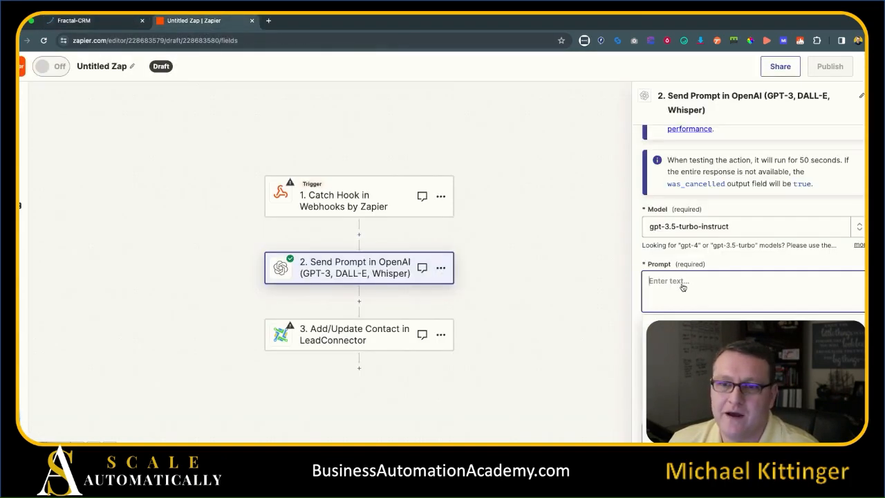
left_click(135, 23)
left_click_drag(704, 183, 731, 230)
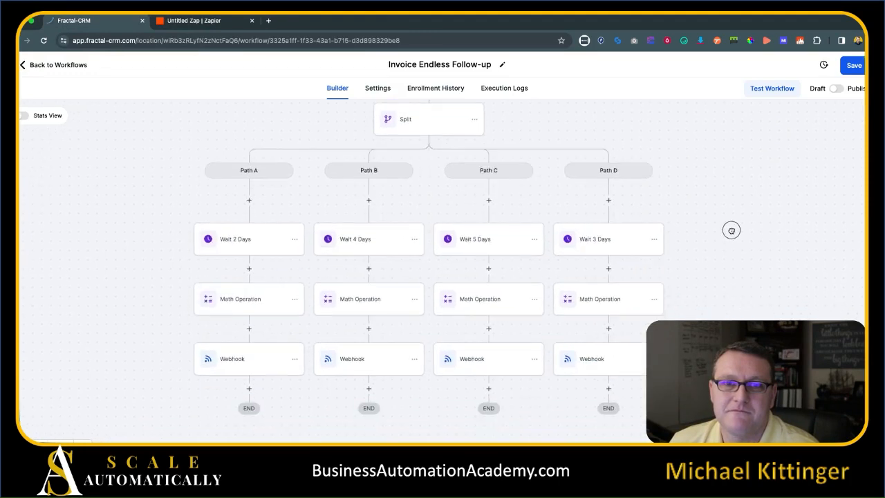
Save the Invoice Endless Follow-up workflow and pan down to the ends of the four paths.
left_click_drag(721, 198, 734, 218)
left_click(854, 65)
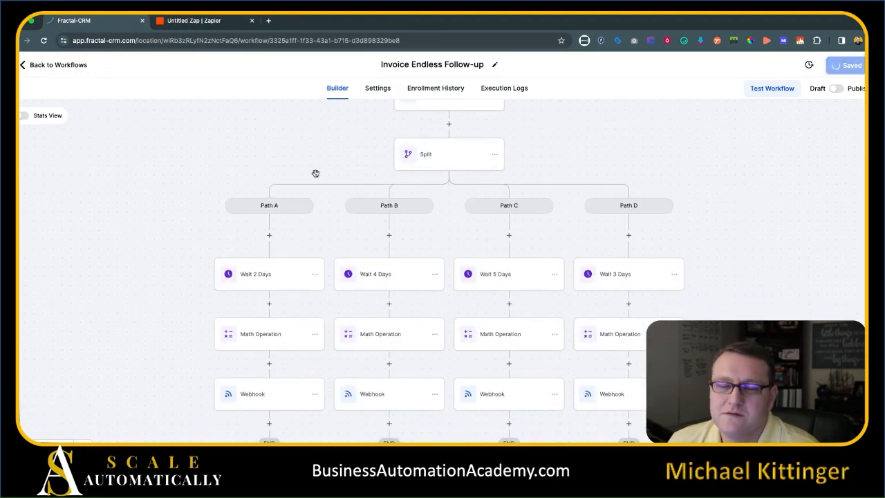
scroll(153, 220, "down", 2)
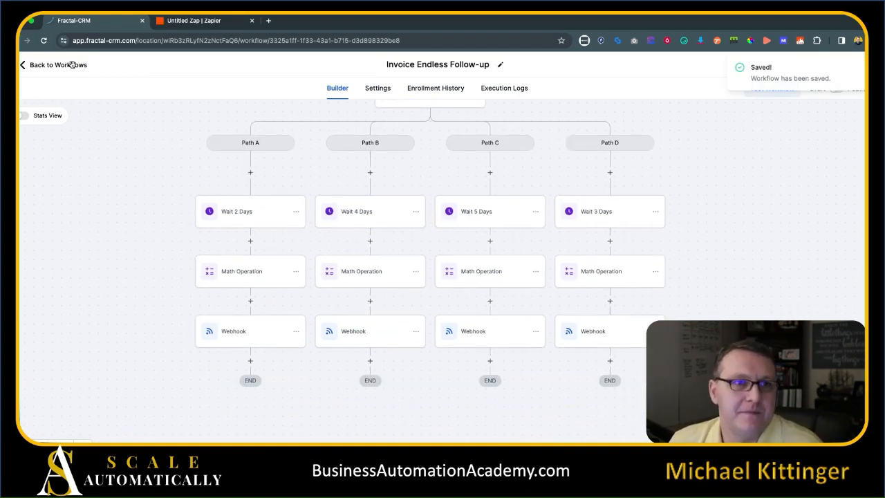
left_click_drag(95, 164, 114, 254)
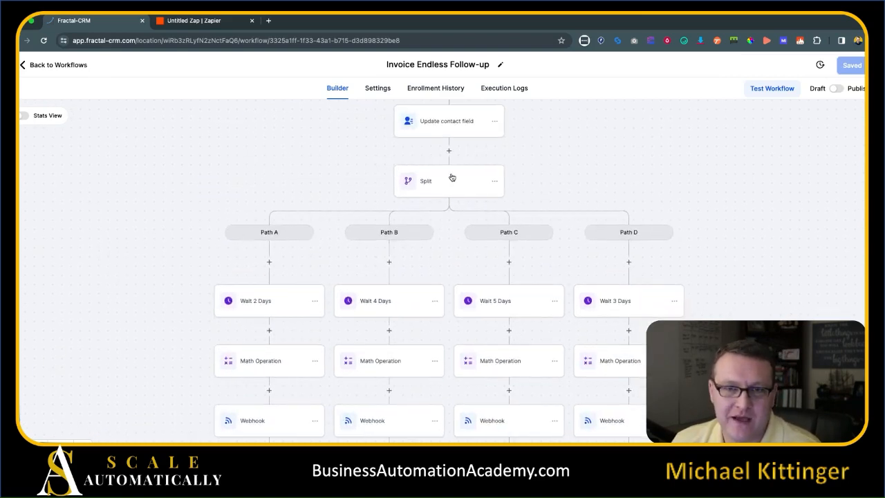
left_click_drag(178, 251, 148, 139)
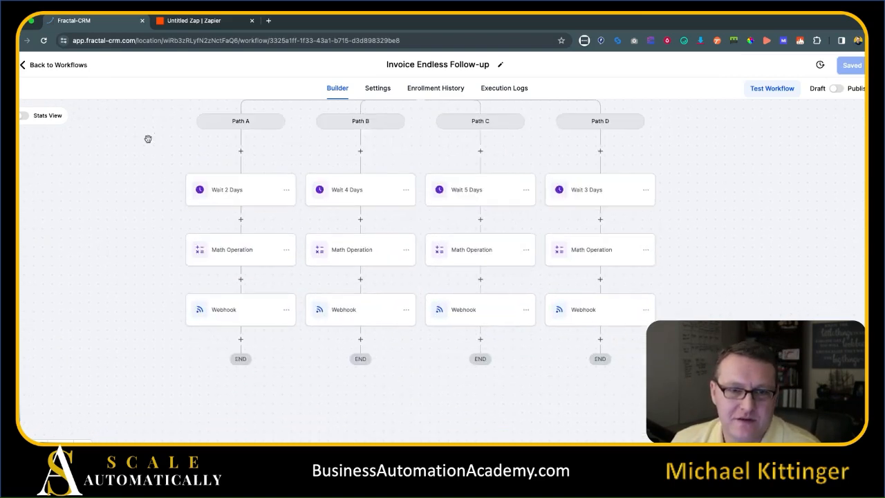
End Path A with a Go To step that loops back to the Split.
left_click(240, 339)
type("go")
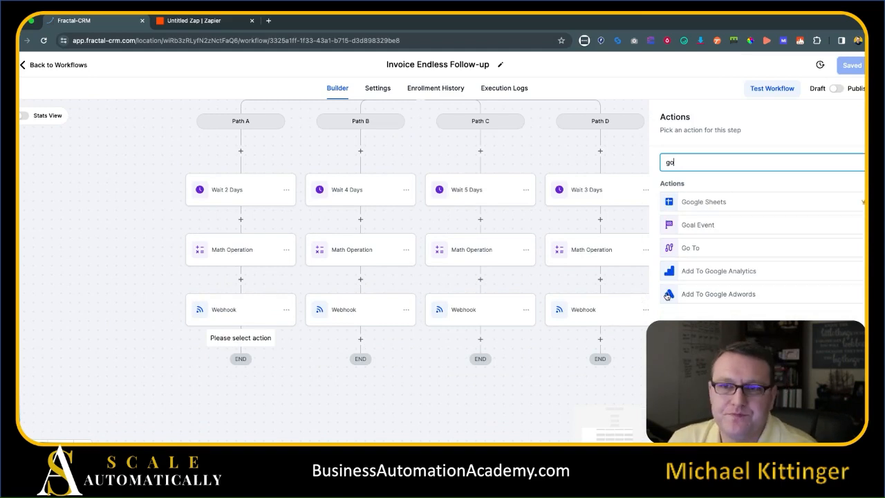
left_click(730, 249)
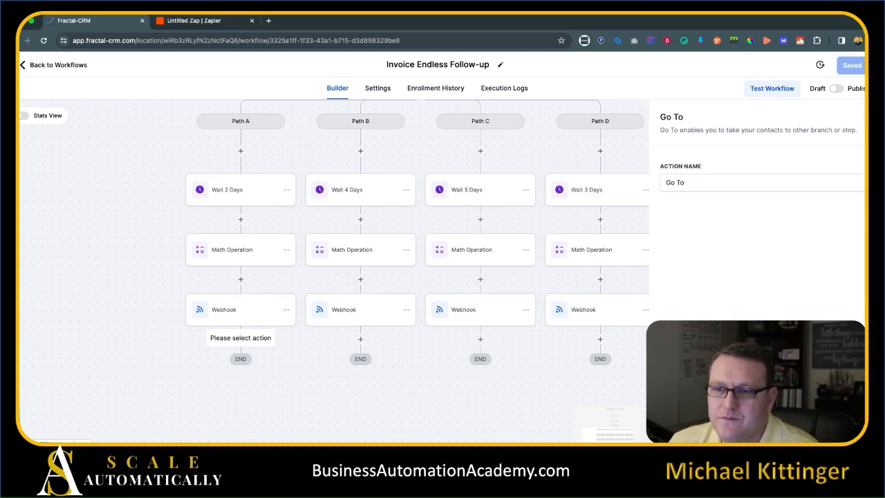
scroll(438, 202, "up", 2)
left_click(419, 135)
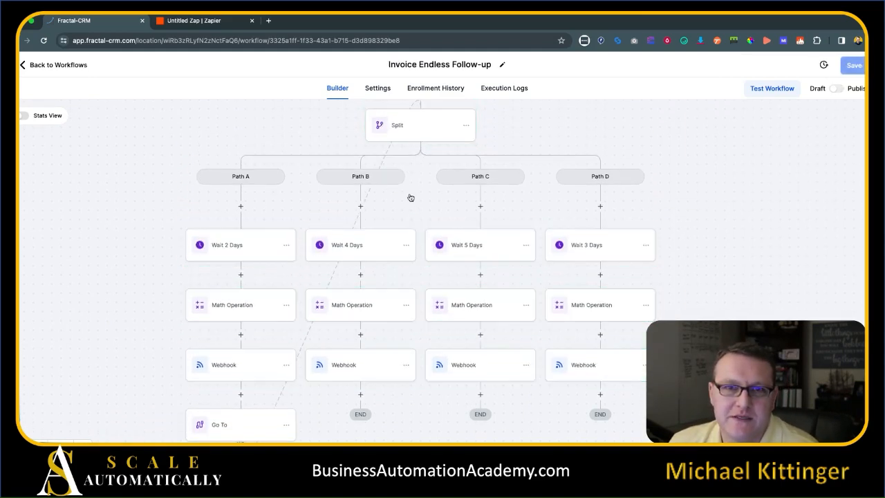
left_click_drag(407, 427, 392, 395)
End Path B with a Go To step pointing back to the Split.
left_click(398, 337)
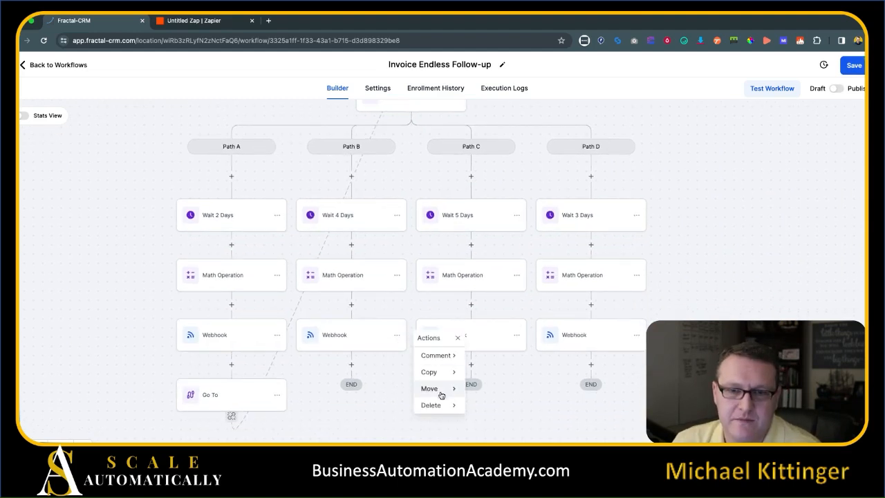
left_click(352, 365)
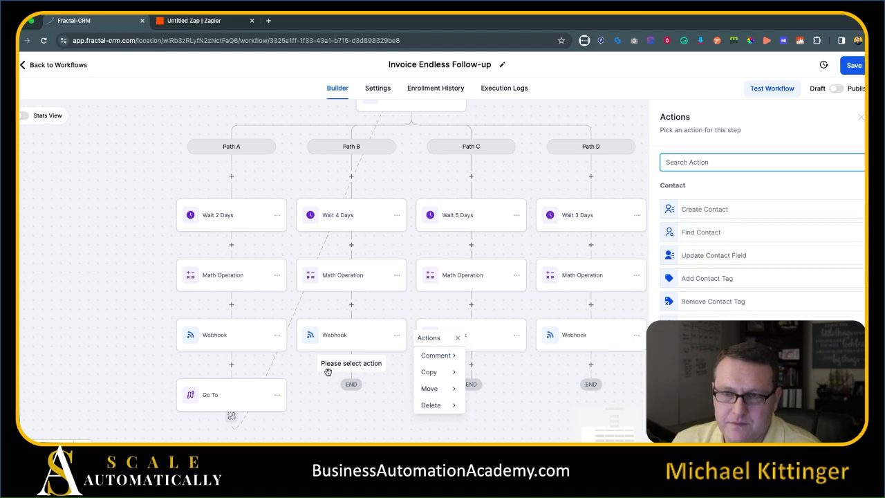
left_click(300, 395)
left_click(277, 395)
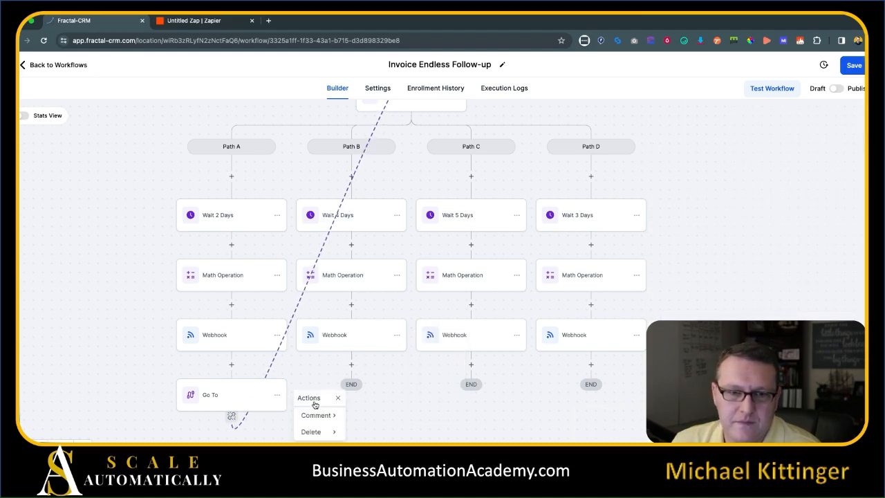
left_click(352, 365)
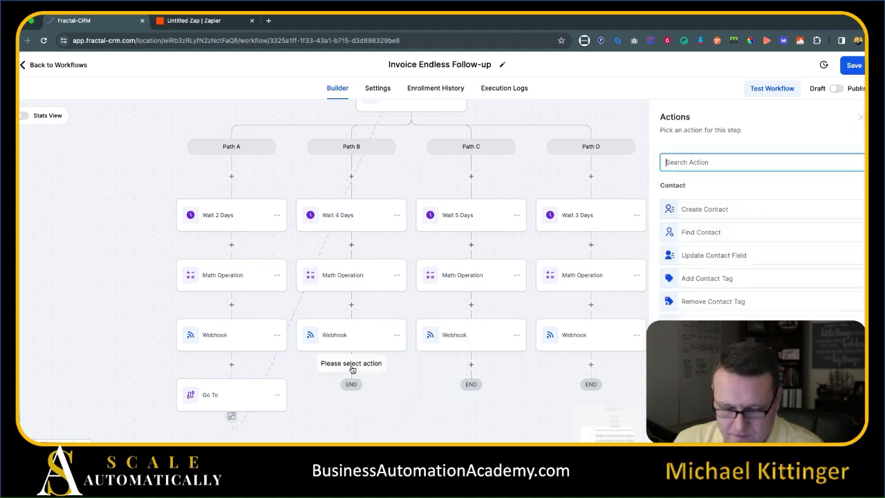
type("go")
left_click(696, 249)
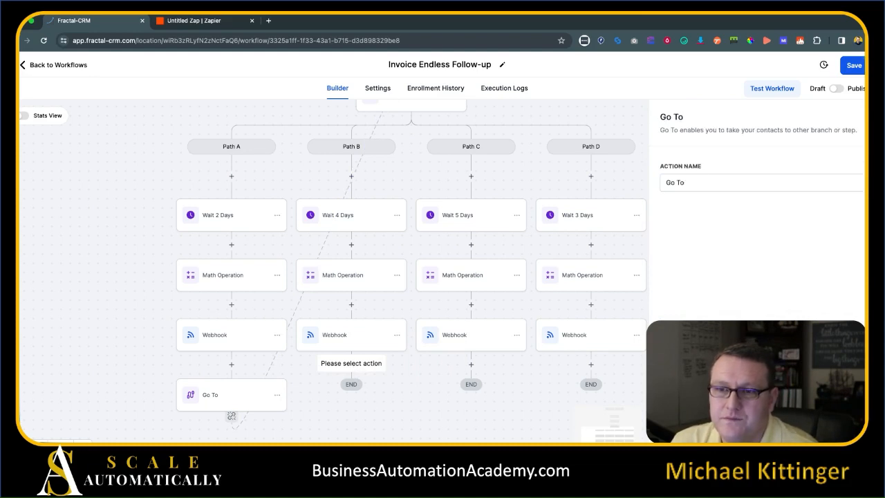
scroll(437, 228, "up", 2)
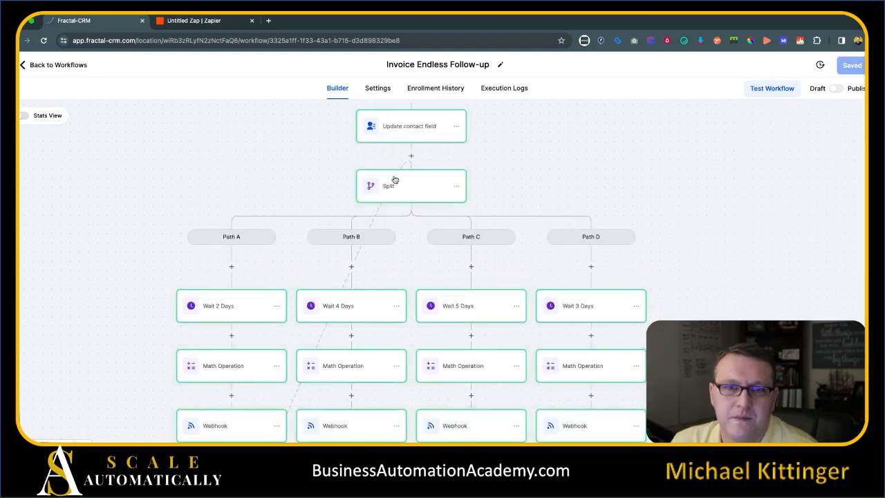
left_click(417, 180)
scroll(546, 305, "down", 3)
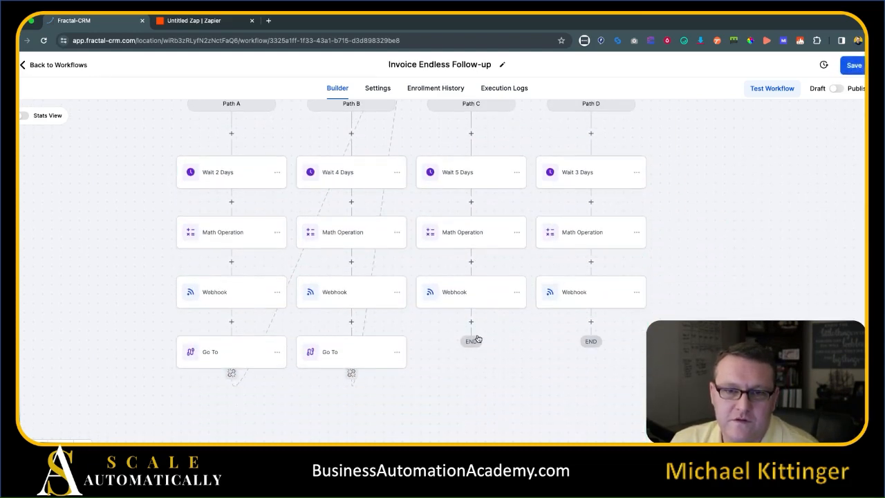
Add Go To steps at the ends of Paths C and D, looping back to the Split.
left_click(470, 323)
type("go")
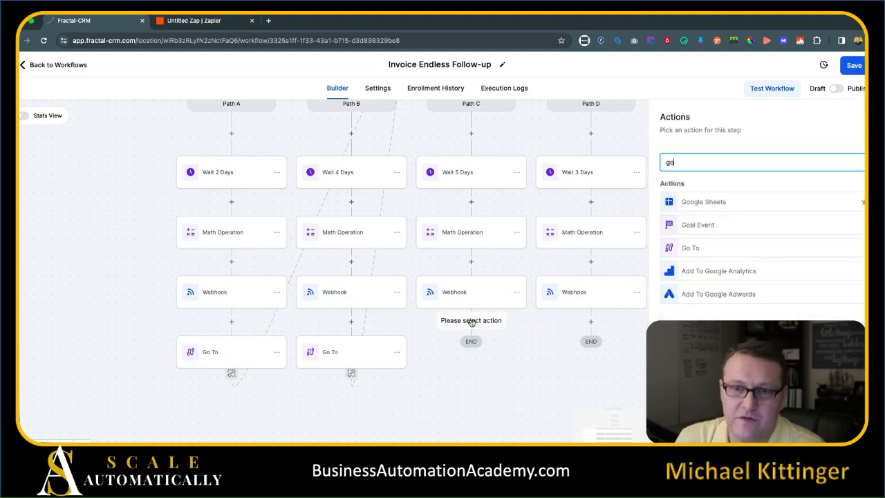
left_click(712, 249)
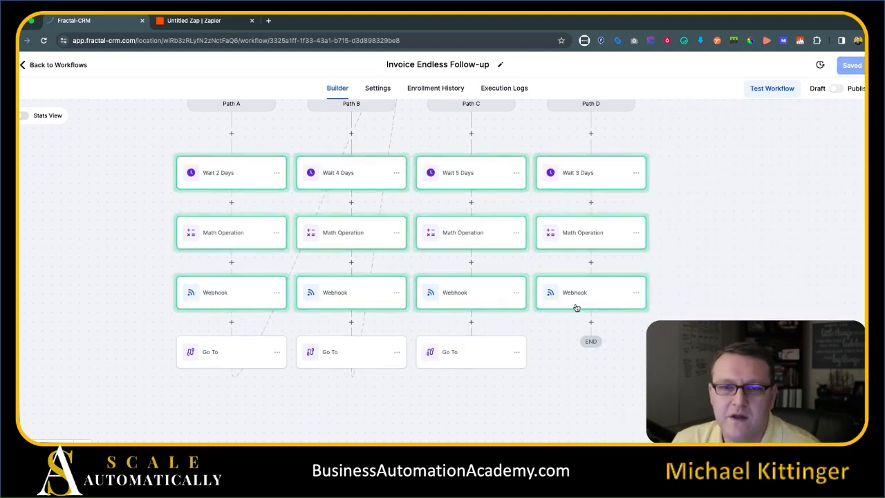
scroll(488, 198, "up", 3)
scroll(639, 242, "down", 3)
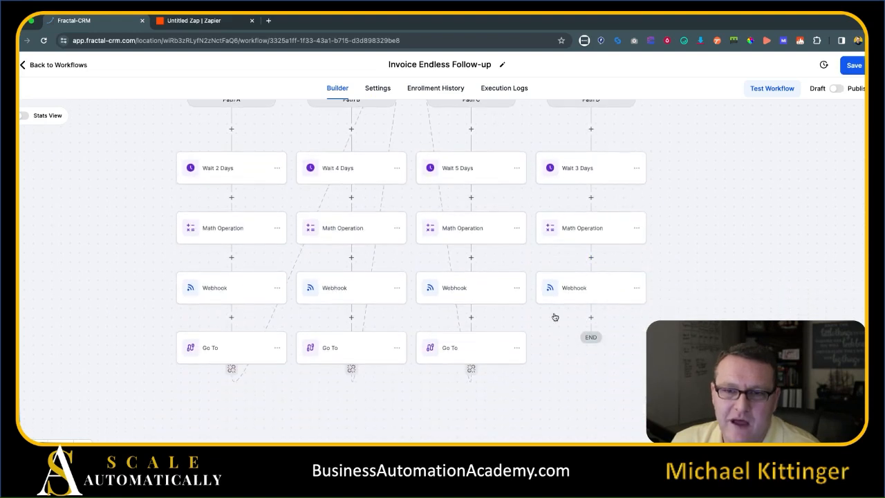
left_click(592, 316)
type("go")
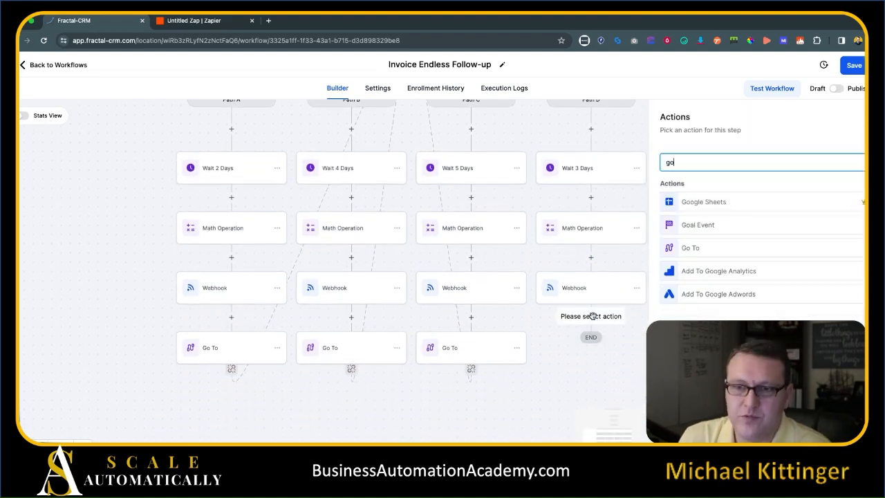
left_click(732, 251)
scroll(488, 285, "up", 2)
left_click(409, 131)
scroll(107, 294, "down", 2)
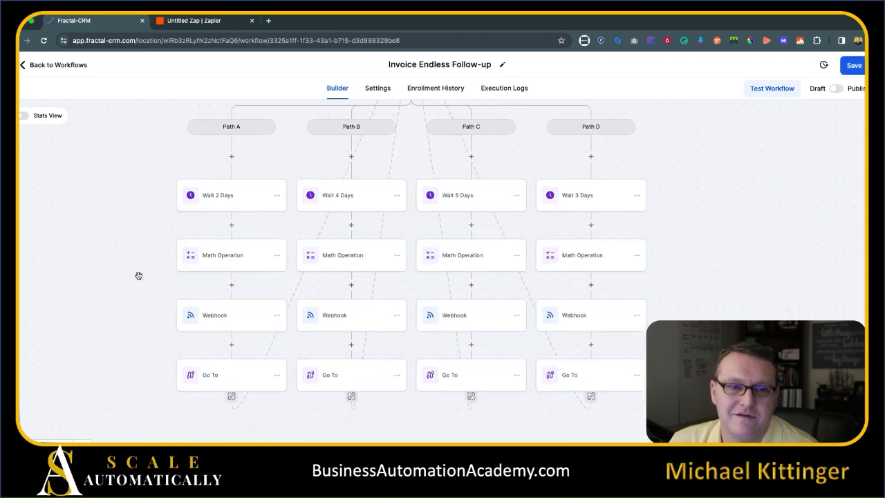
Save the workflow and review the Split with its four looping paths.
left_click(851, 67)
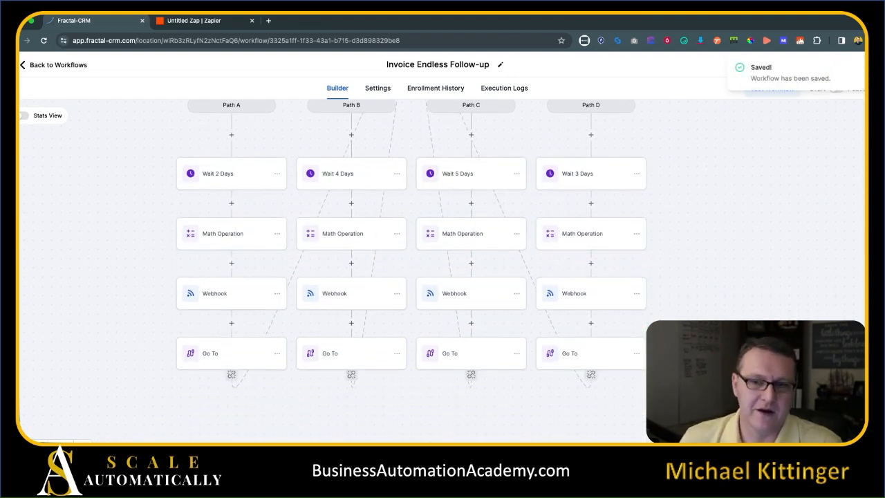
left_click_drag(131, 220, 129, 282)
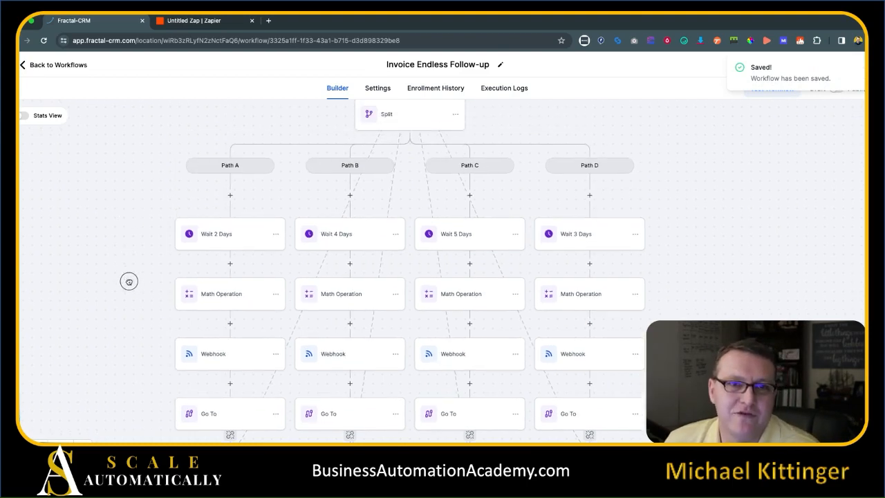
scroll(118, 303, "down", 2)
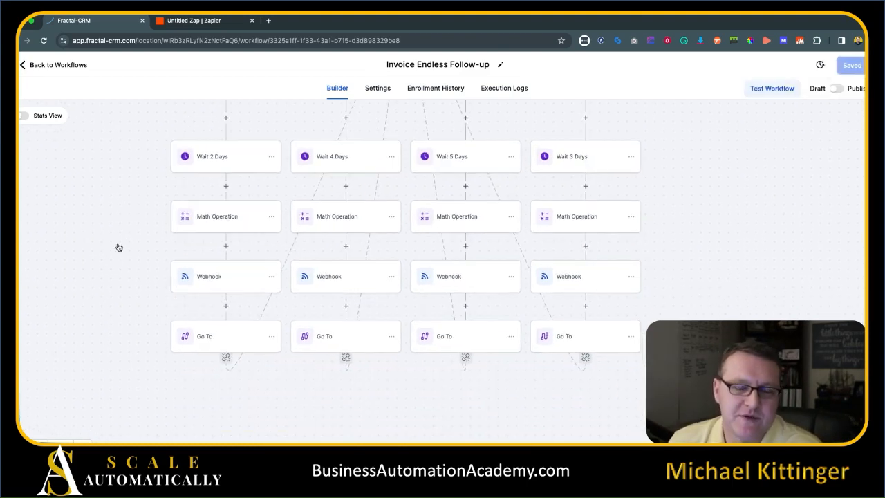
scroll(118, 247, "up", 1)
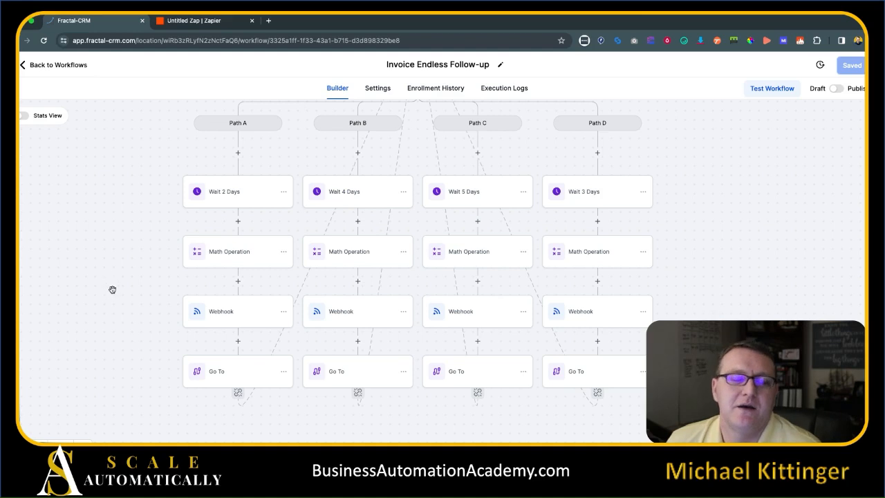
scroll(144, 302, "up", 1)
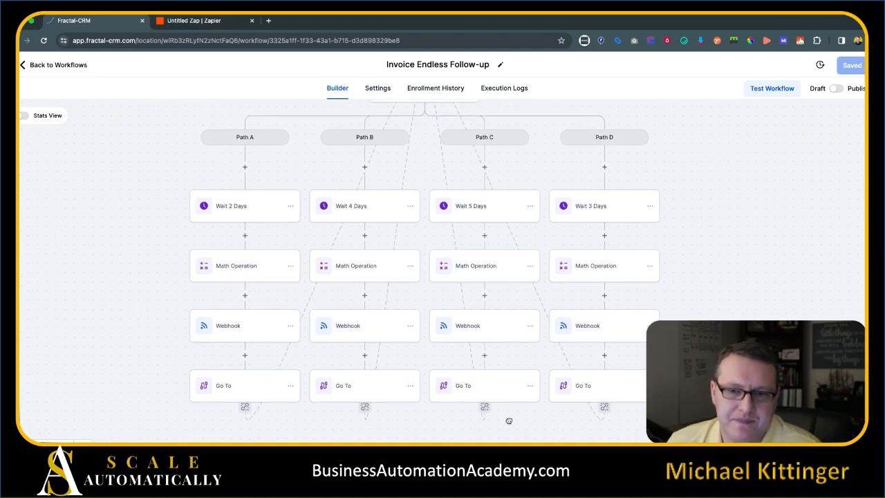
left_click(210, 27)
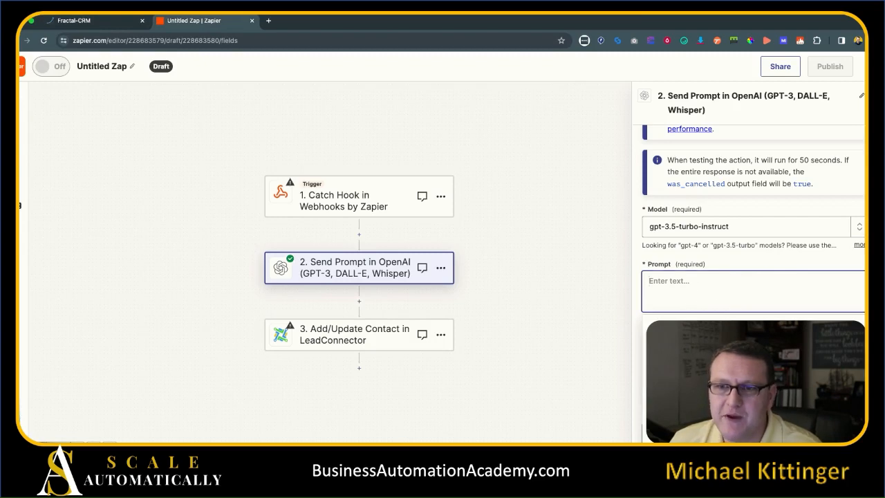
Set the OpenAI step's Prompt to 'Prompt' and its model to gpt-3.5-turbo-instruct.
scroll(793, 314, "down", 3)
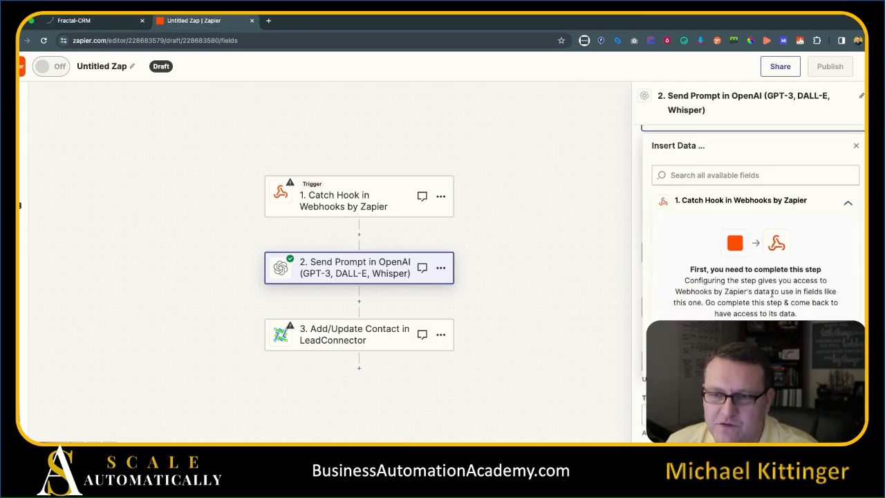
scroll(688, 214, "up", 2)
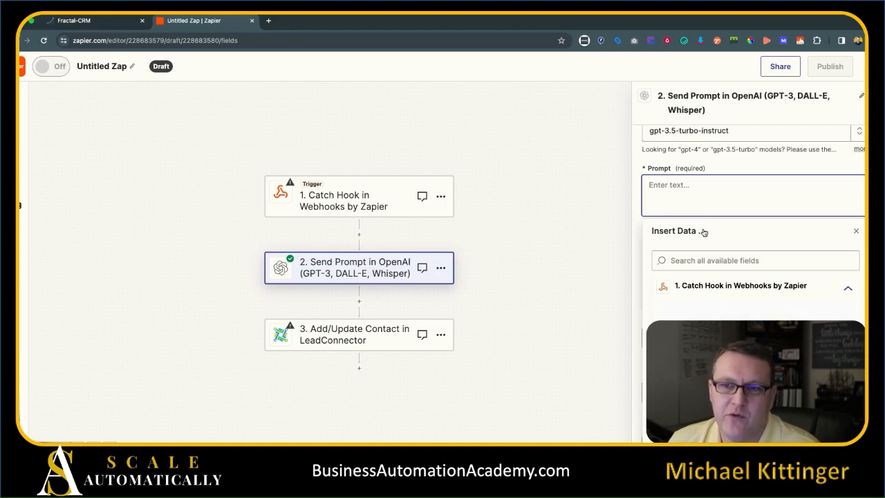
type("Prompt")
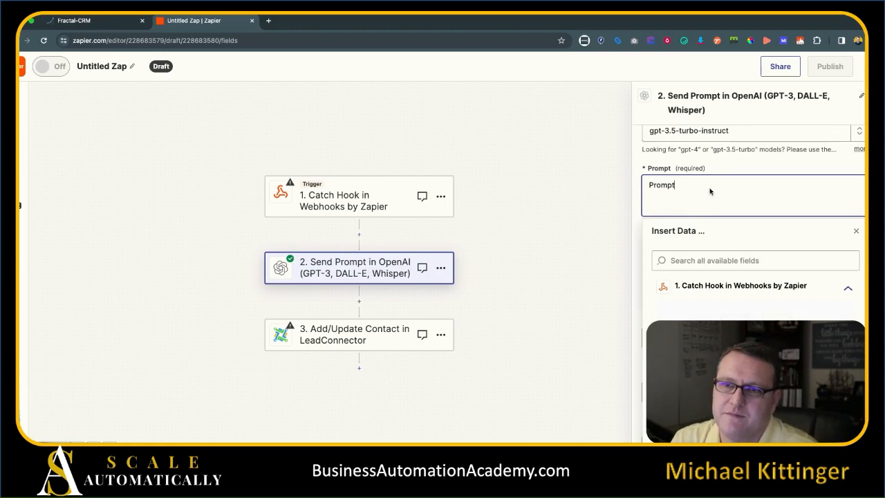
left_click(727, 171)
scroll(793, 242, "down", 5)
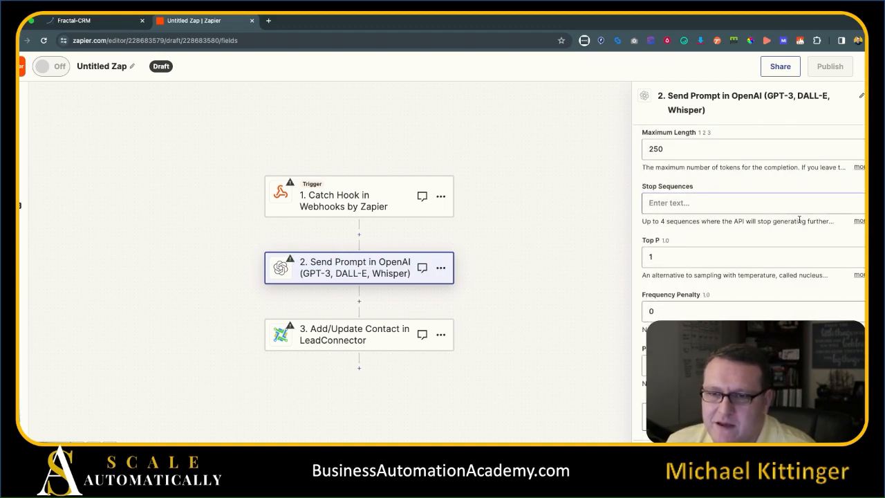
scroll(784, 210, "up", 5)
left_click(747, 193)
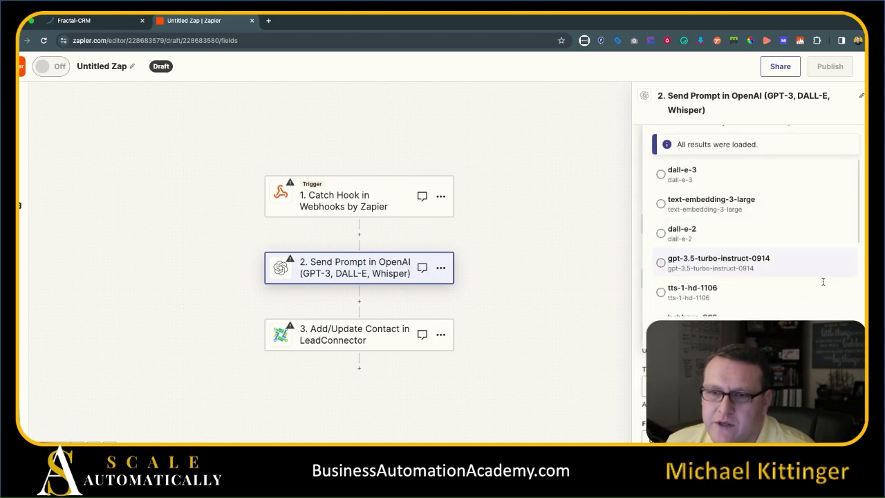
scroll(755, 256, "down", 3)
scroll(755, 261, "up", 5)
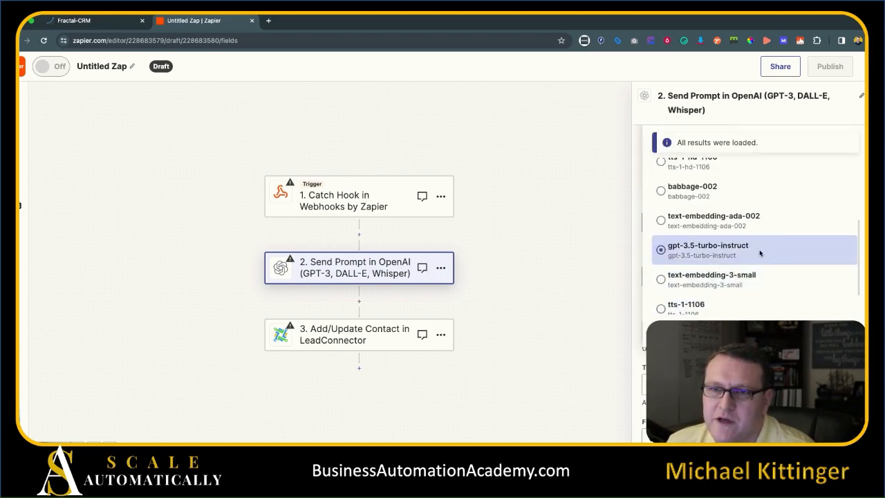
scroll(767, 194, "down", 5)
scroll(774, 148, "up", 8)
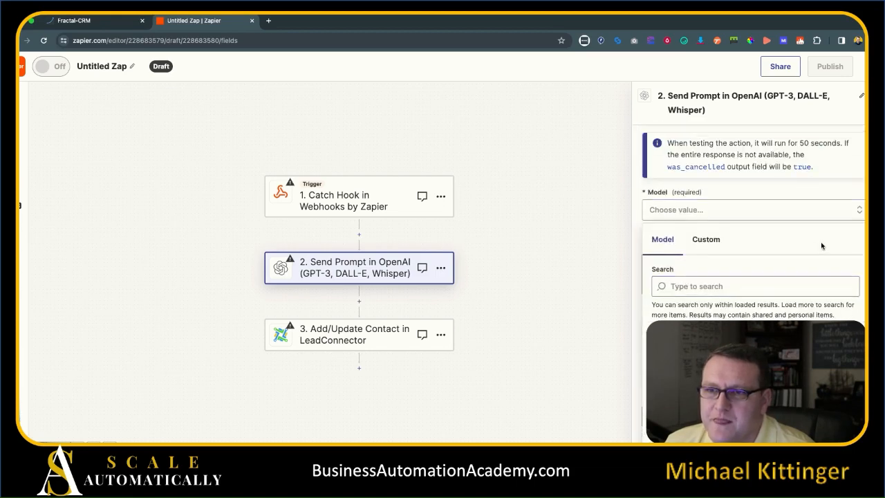
left_click(785, 204)
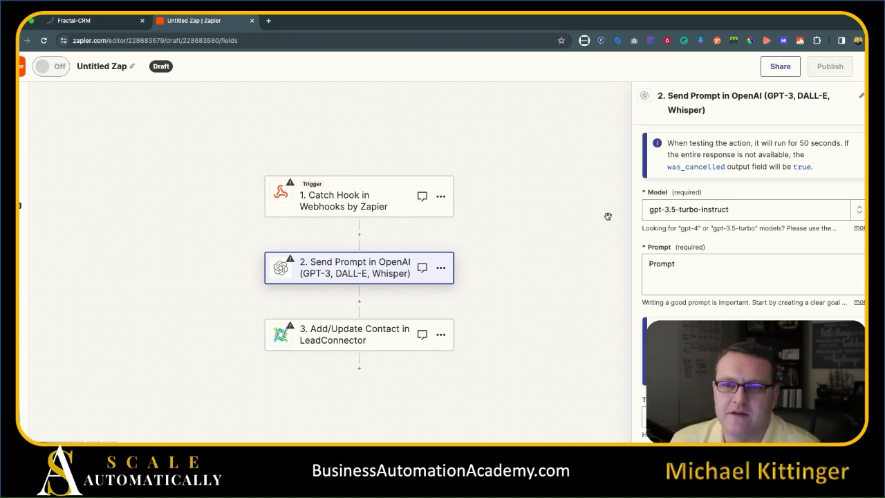
left_click(104, 22)
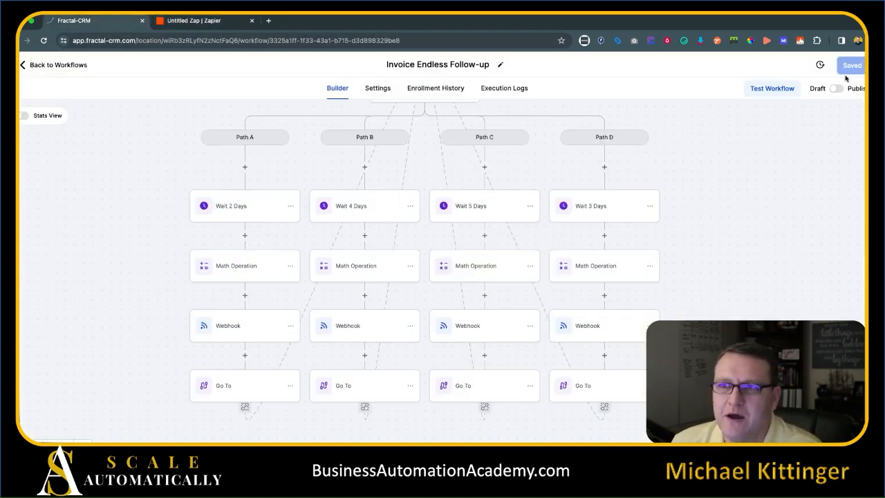
Create a blank workflow from scratch named 'Ai Response' and open its trigger list.
left_click(58, 65)
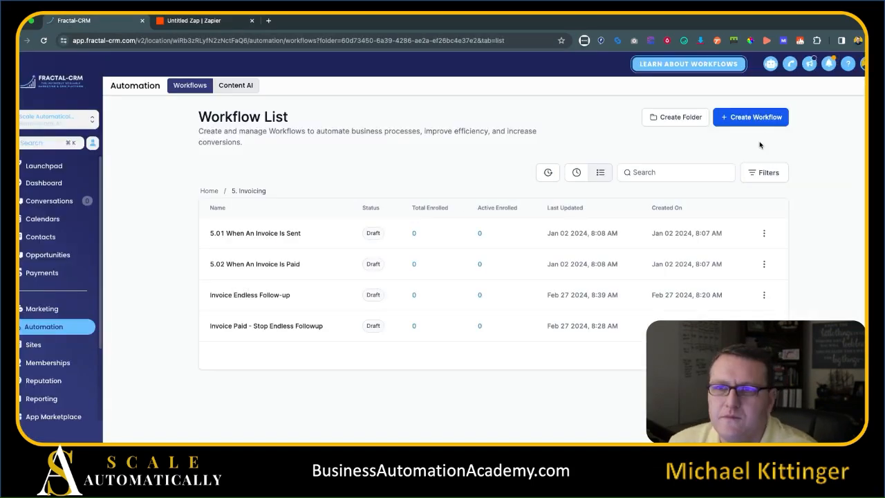
left_click(765, 119)
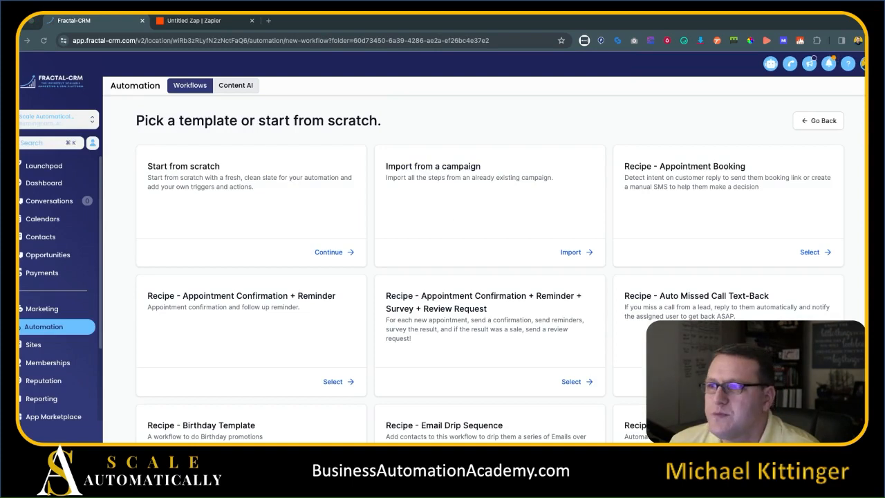
left_click(332, 252)
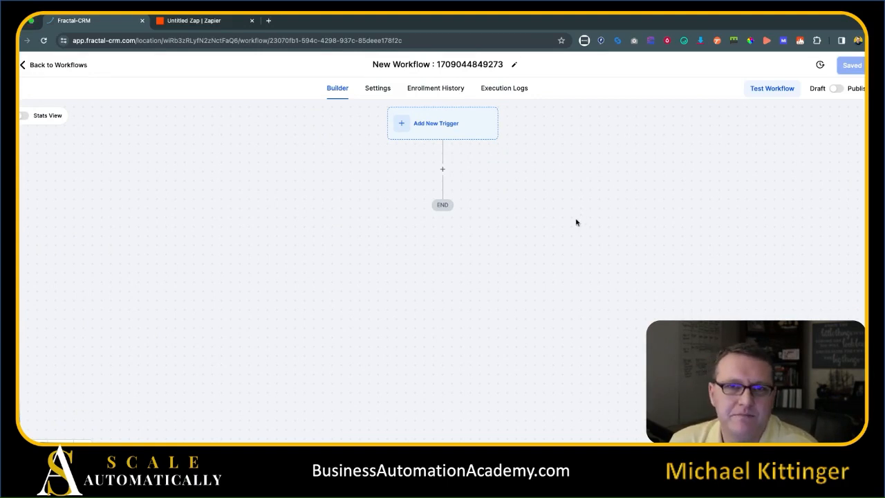
left_click(433, 66)
type("Ai Response")
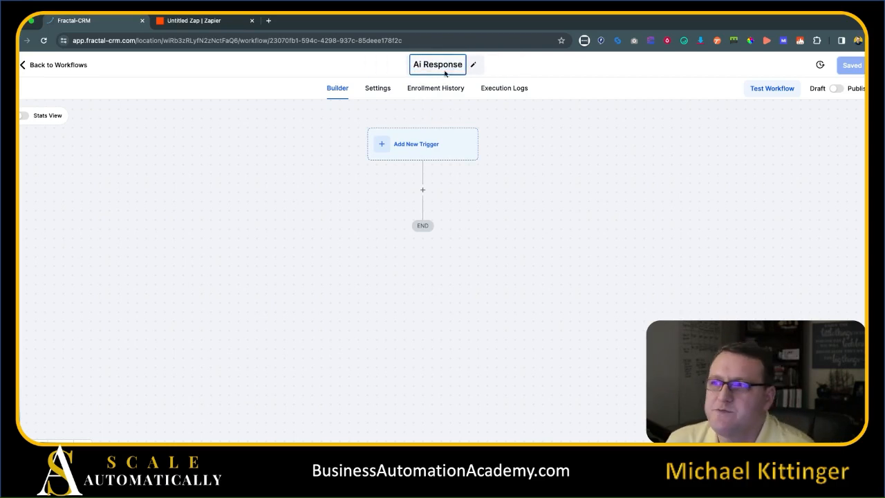
left_click(618, 166)
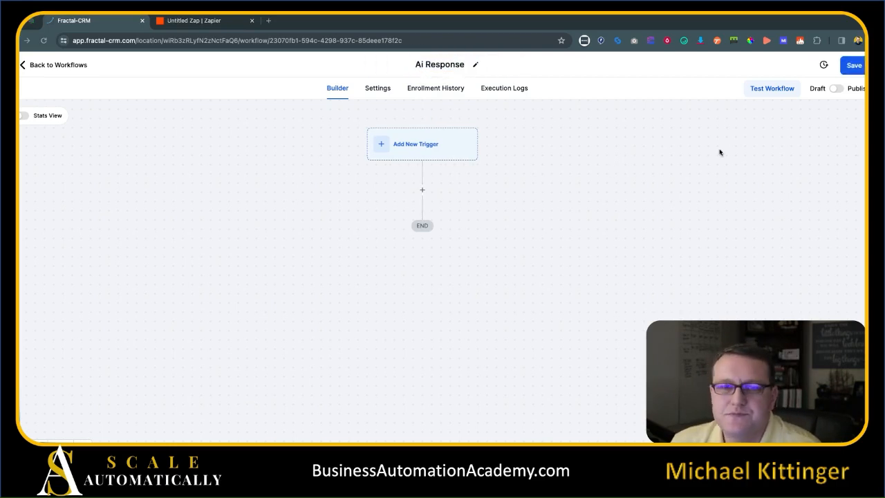
left_click(435, 151)
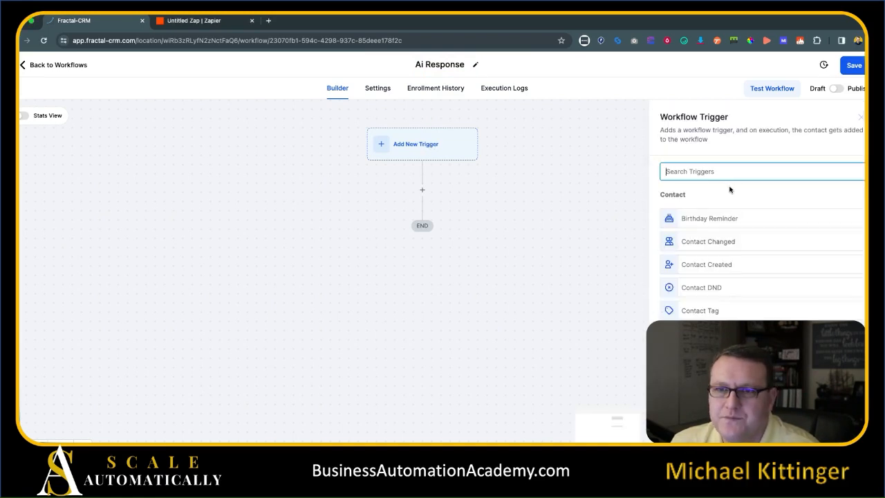
left_click(220, 25)
Open the data picker for the LeadConnector contact step's AI Bot Response field.
left_click(365, 338)
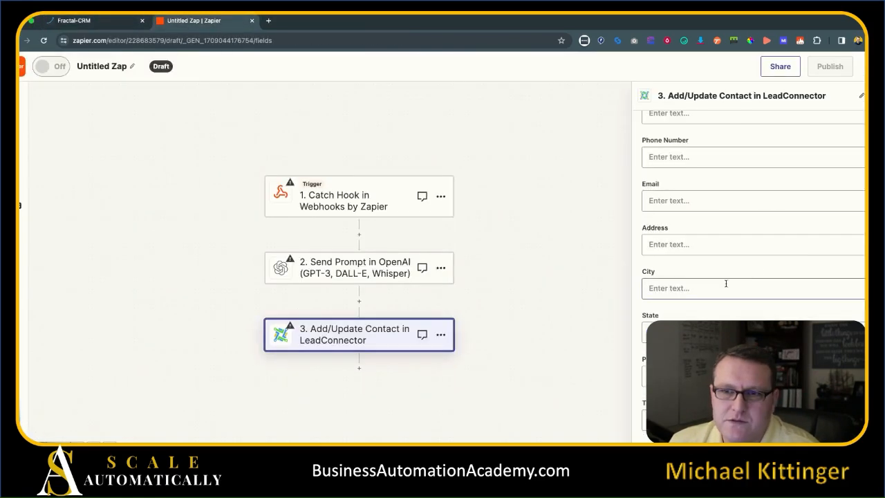
scroll(823, 247, "down", 5)
scroll(819, 250, "up", 3)
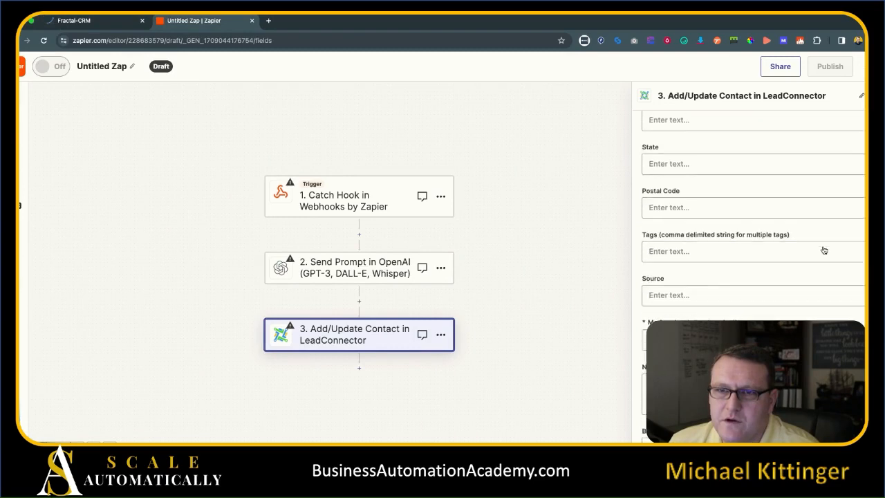
scroll(813, 258, "up", 4)
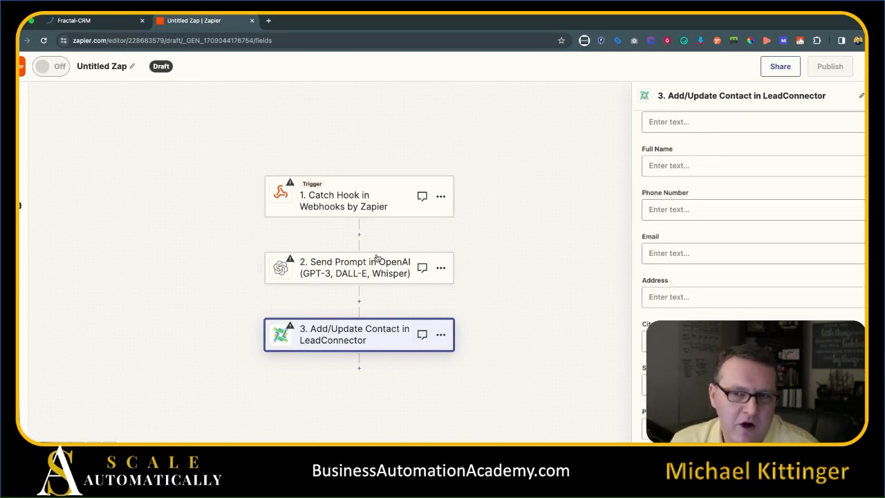
scroll(725, 290, "down", 5)
scroll(759, 308, "down", 4)
left_click(696, 242)
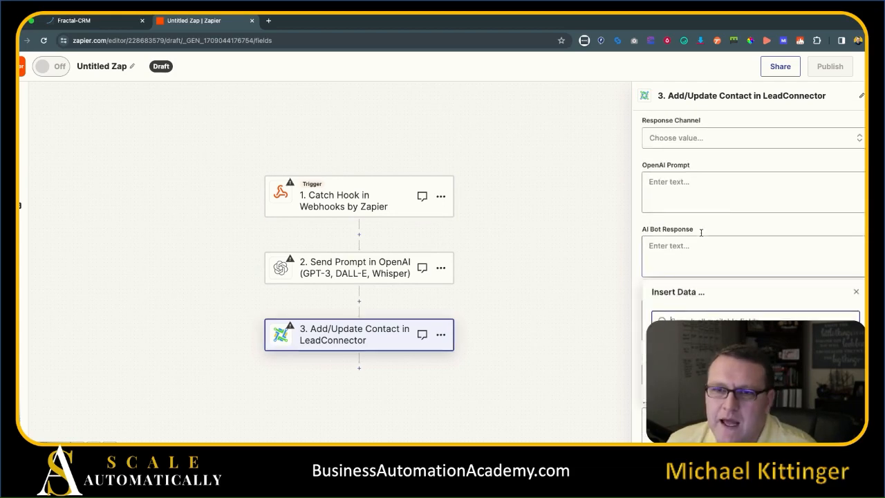
left_click(729, 219)
left_click(692, 249)
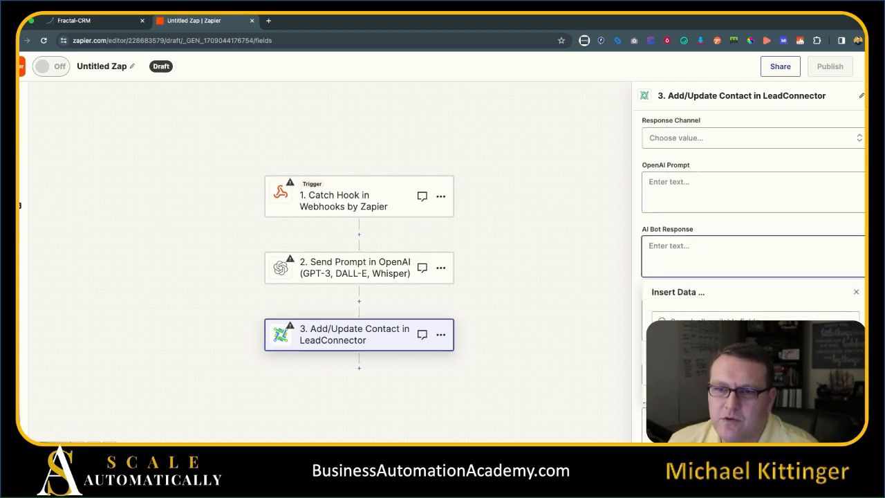
Test the OpenAI prompt step for a sample completion and expand its action settings.
scroll(786, 284, "down", 3)
left_click(784, 284)
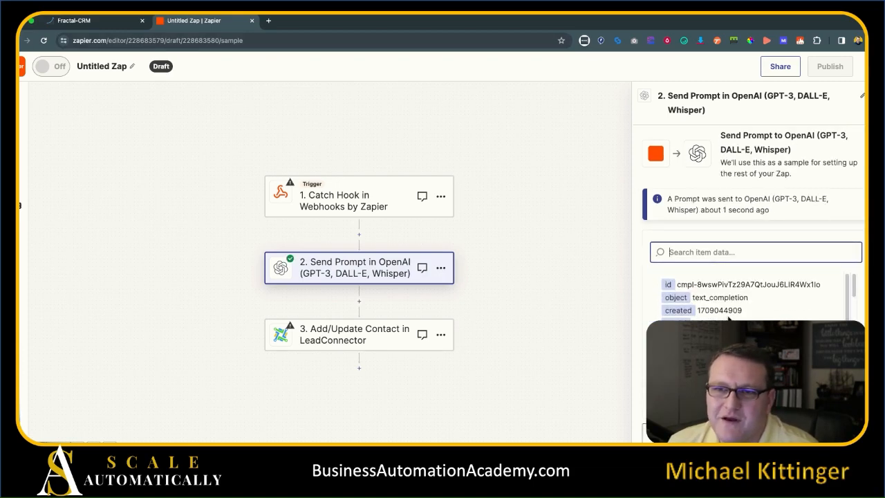
scroll(731, 168, "up", 3)
left_click(677, 188)
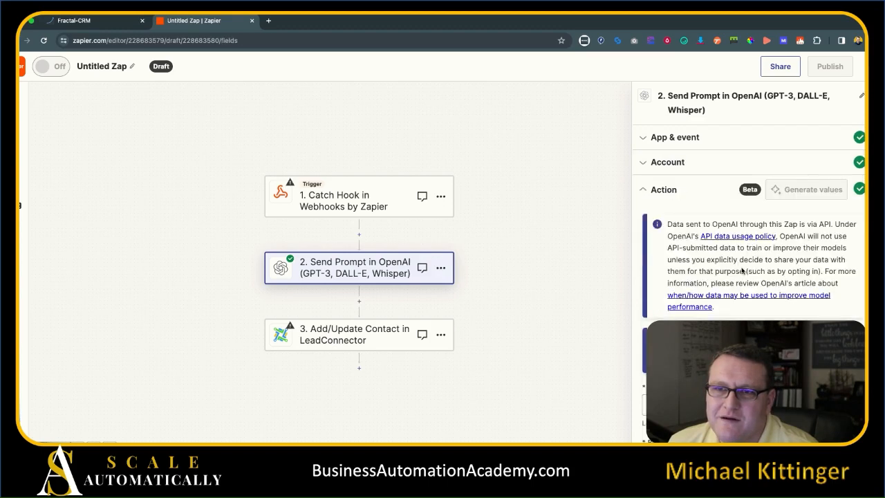
scroll(734, 275, "down", 5)
left_click(97, 20)
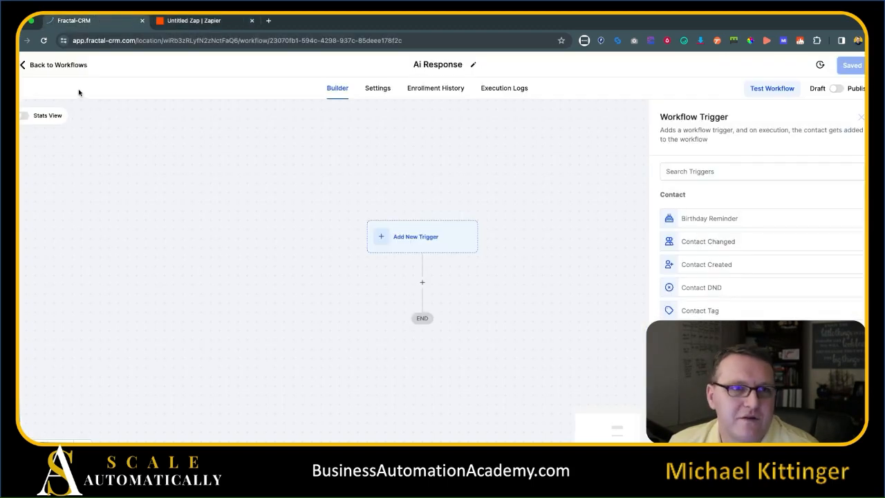
Open Invoice Endless Follow-up and copy the Path A webhook's Prompt custom data value.
left_click(70, 65)
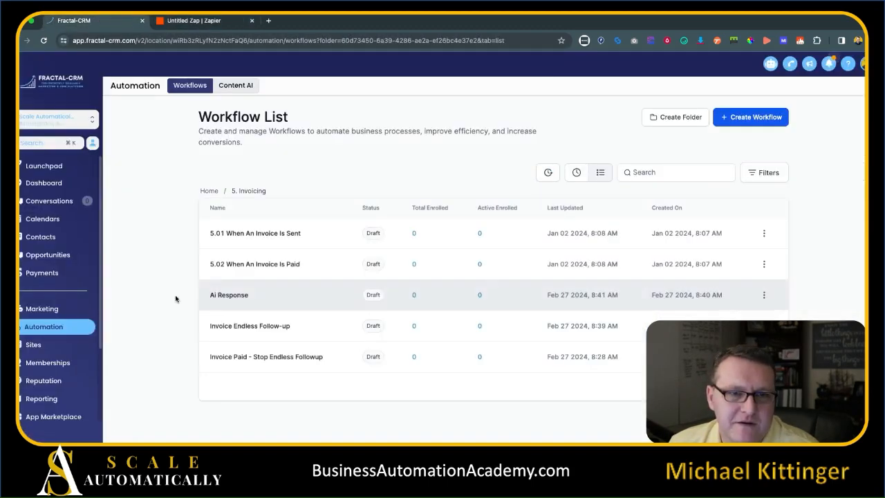
left_click(258, 331)
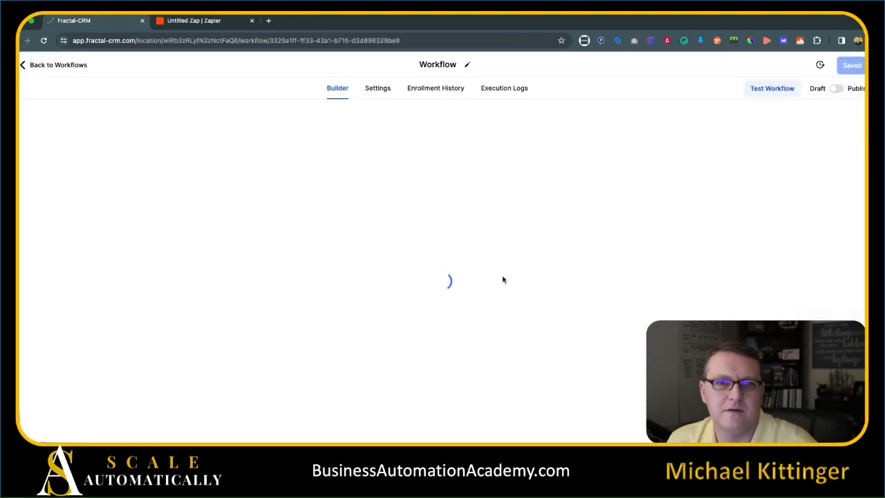
scroll(207, 334, "down", 5)
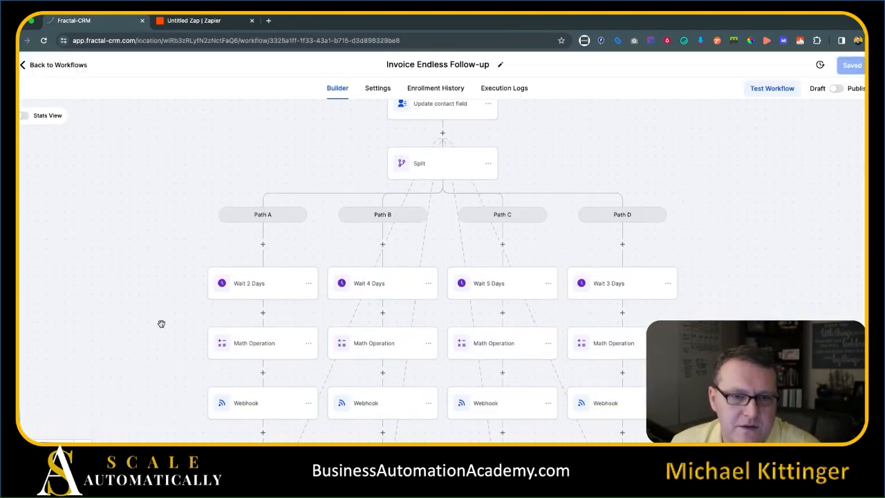
left_click(242, 408)
left_click(755, 305)
key("ctrl+a")
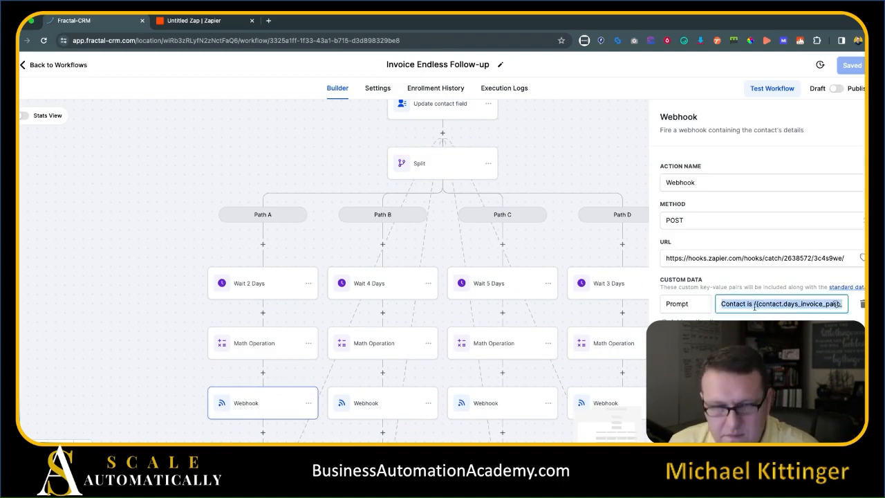
left_click(197, 20)
Paste the past-due invoice SMS prompt over the OpenAI Prompt field and run a test.
left_click(693, 232)
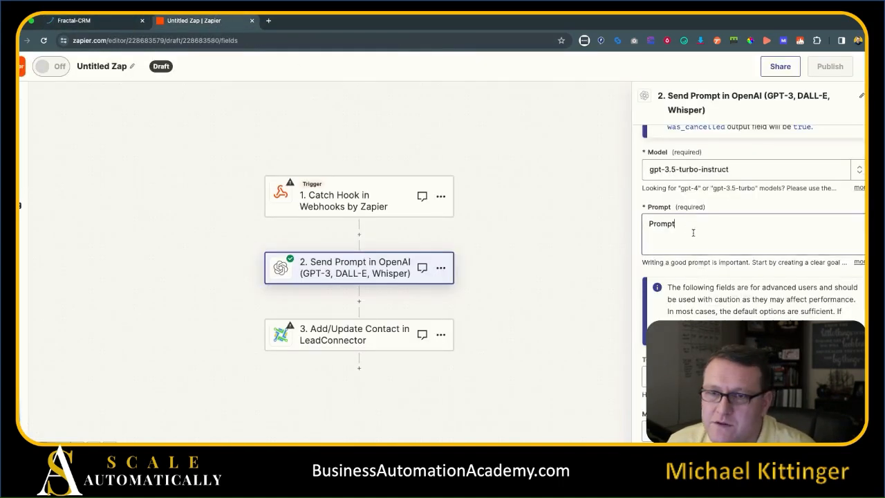
key("ctrl+a")
type("Contact is Contact Days Invoice Past Due past due on their invoice. Create an SMS message to send them. The longer the invoice is outstanding, the more stern the response should be.")
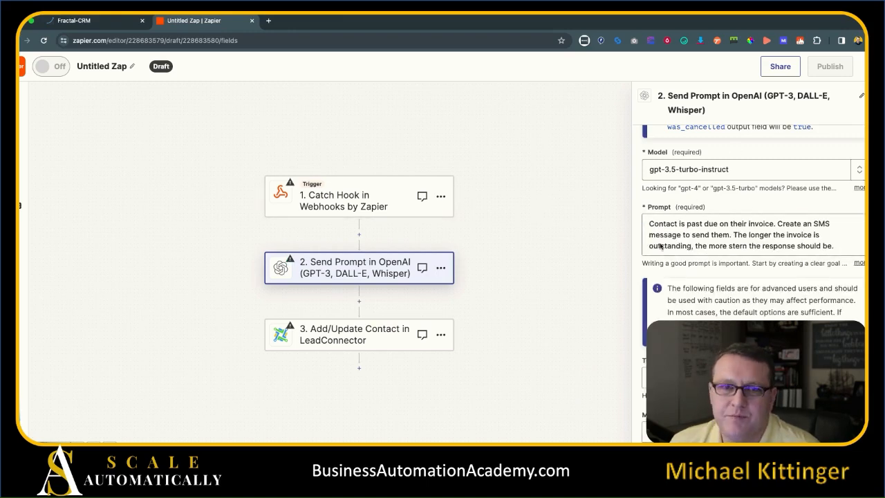
scroll(660, 247, "down", 5)
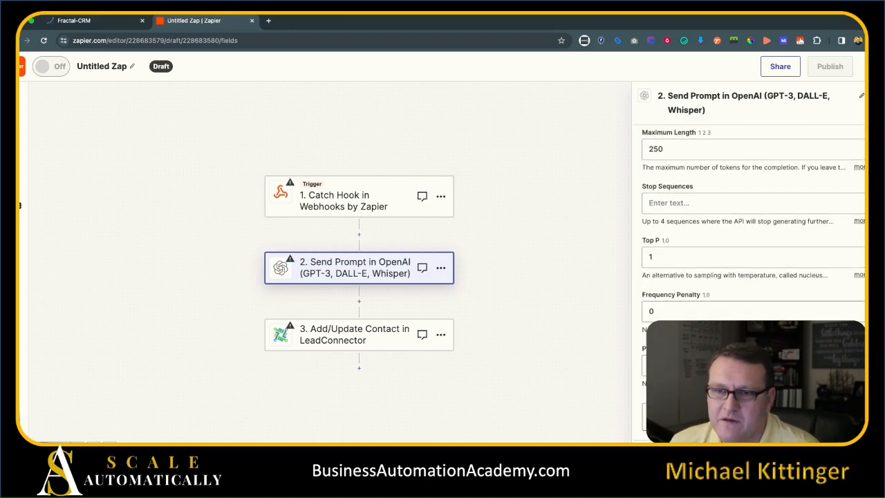
left_click(752, 417)
left_click(808, 434)
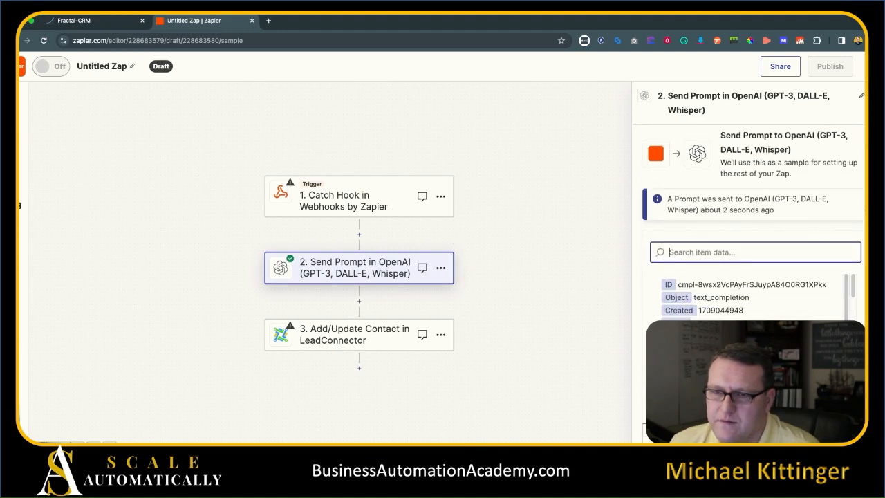
Map the OpenAI step's Response into the LeadConnector contact's AI Bot Response field.
left_click(807, 434)
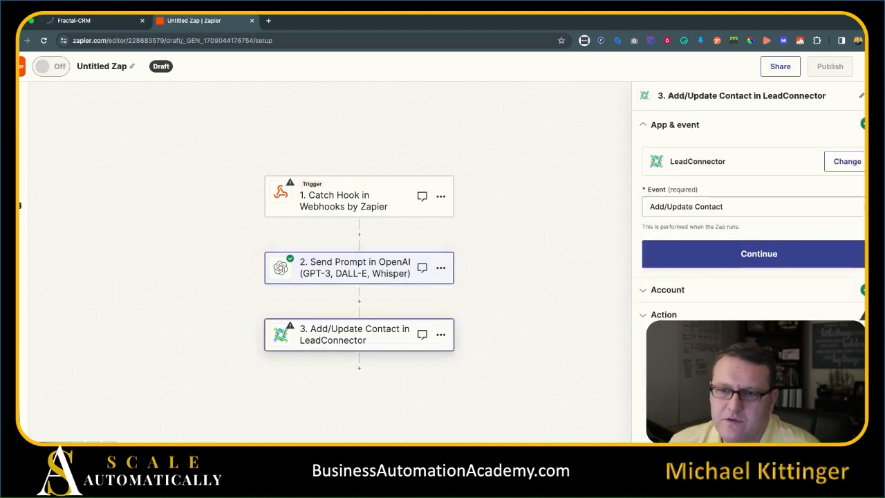
left_click(726, 263)
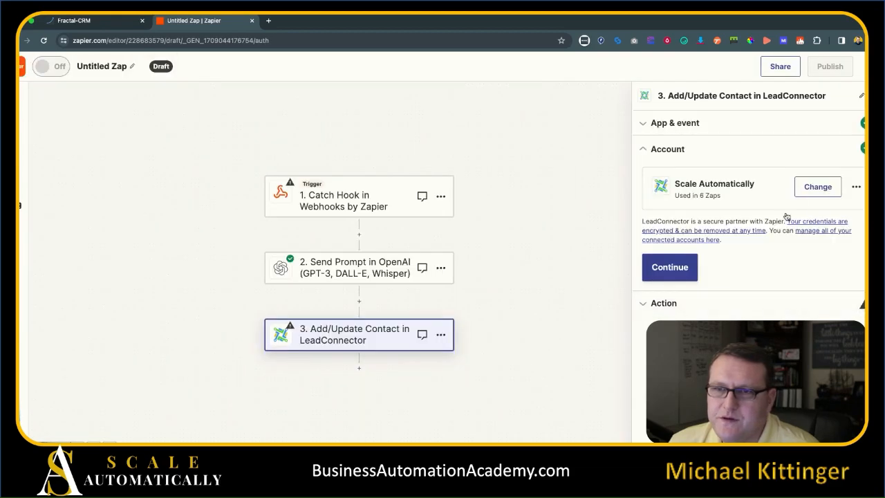
left_click(669, 266)
scroll(758, 221, "down", 10)
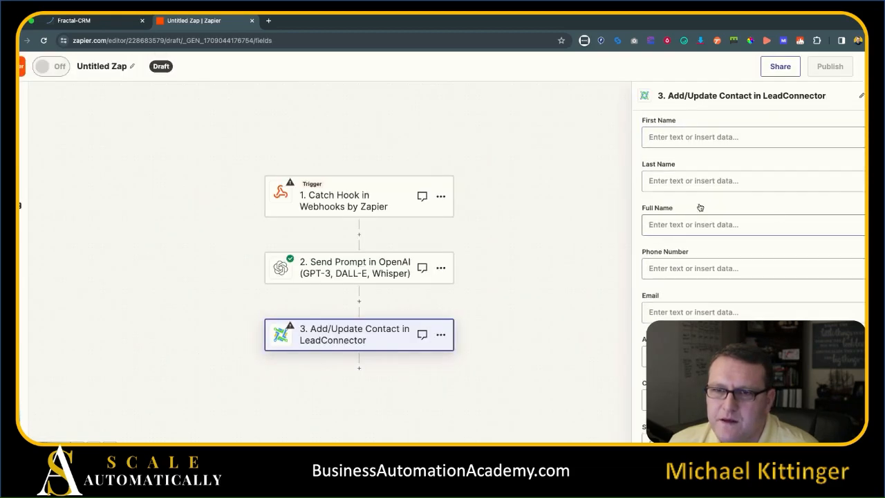
scroll(801, 170, "down", 8)
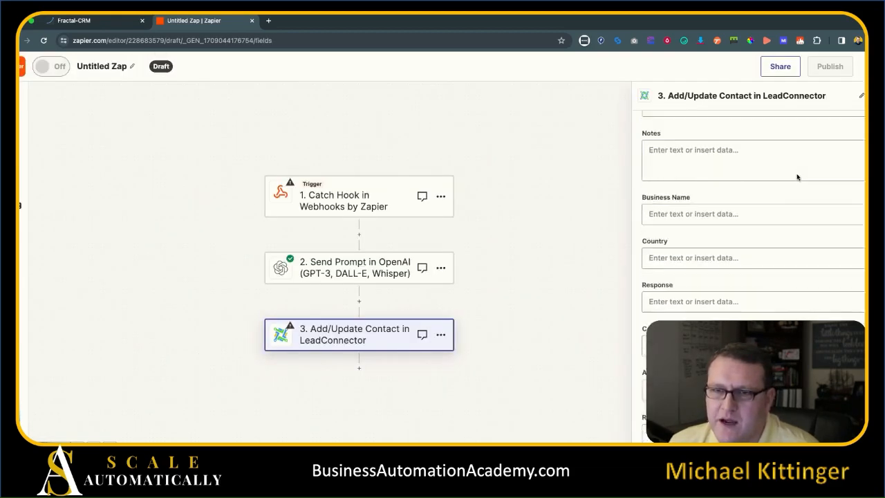
left_click(702, 257)
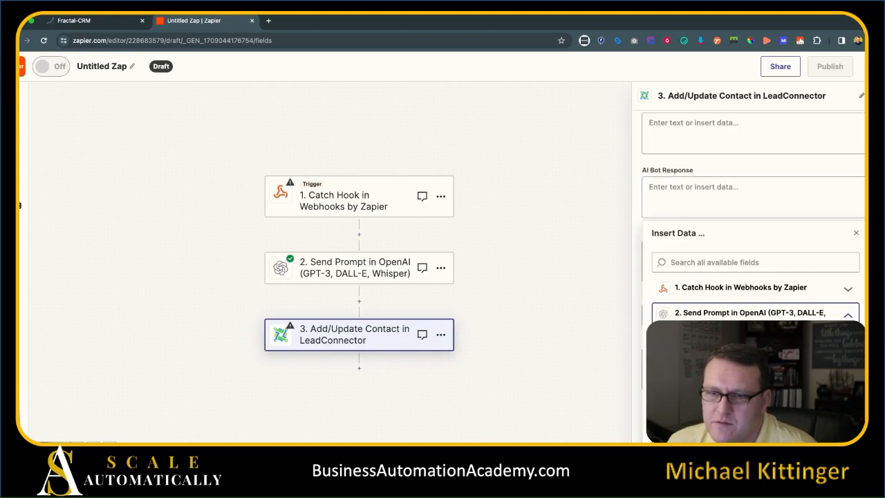
left_click(720, 360)
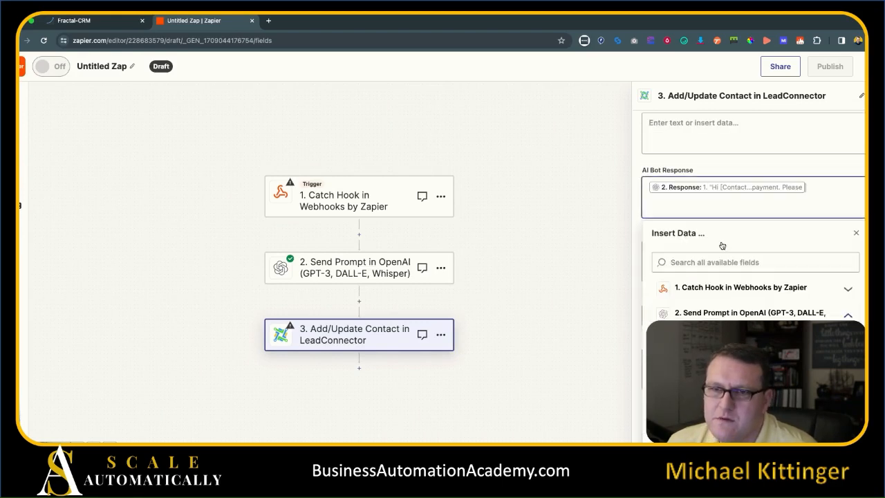
left_click(728, 167)
left_click(733, 208)
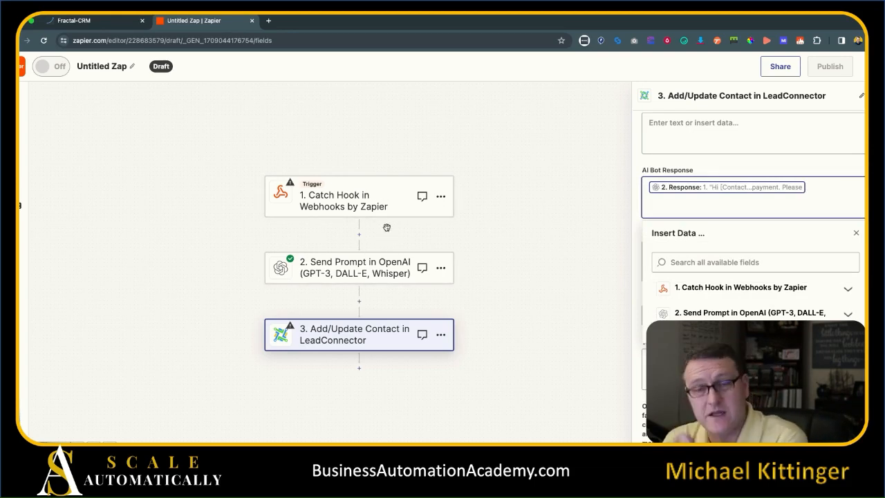
Reopen the OpenAI prompt step's settings to its prompt fields.
left_click(365, 271)
left_click(669, 291)
scroll(761, 276, "down", 3)
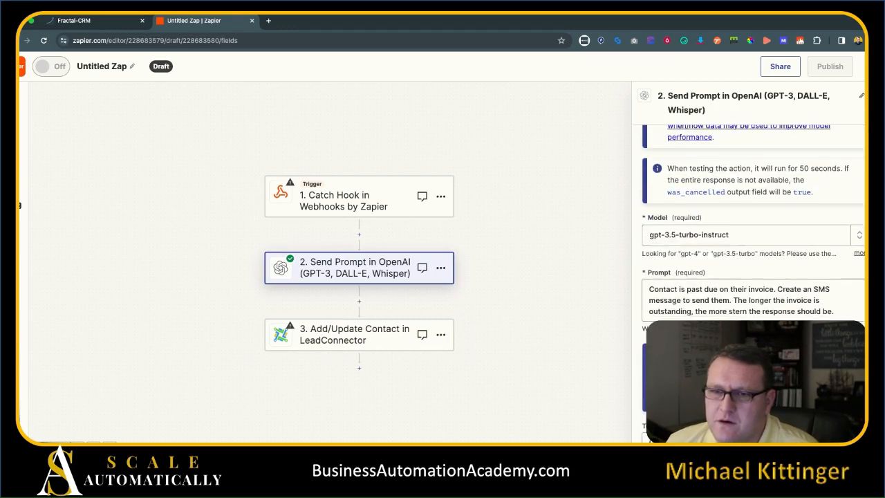
Append 'Use {{contact.first_name}}' to the end of the OpenAI prompt.
left_click(845, 312)
type("Use {{con")
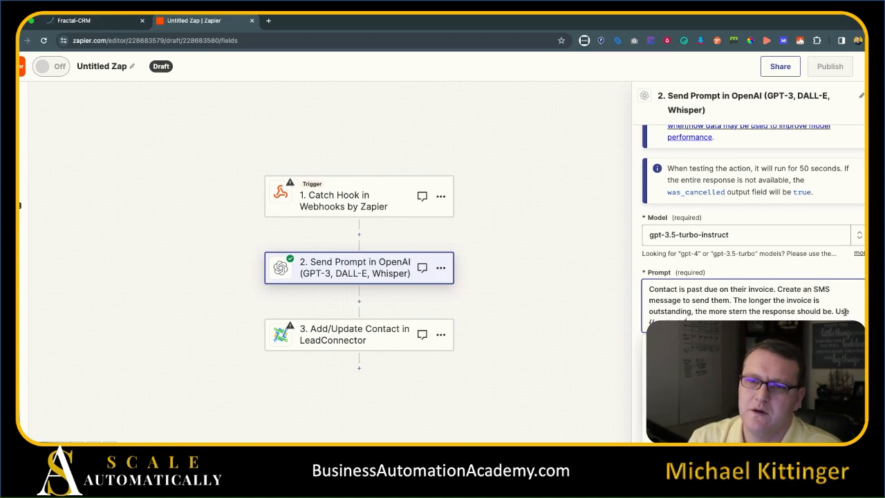
type("tact.first_name}}")
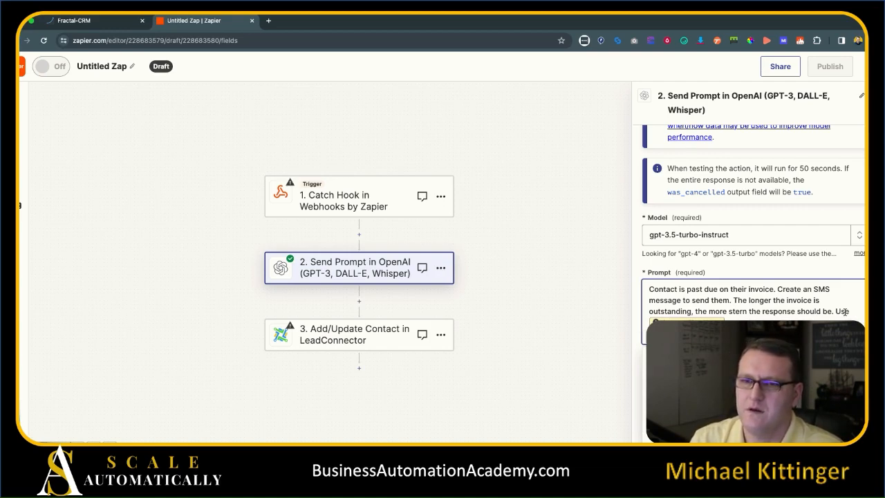
left_click(775, 268)
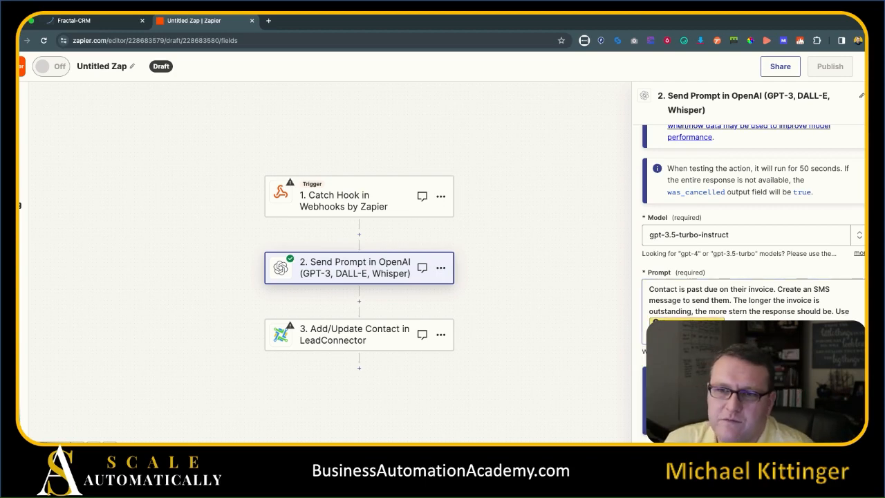
Review the LeadConnector contact step's fields, then go back to Fractal-CRM.
left_click(311, 331)
scroll(725, 274, "down", 5)
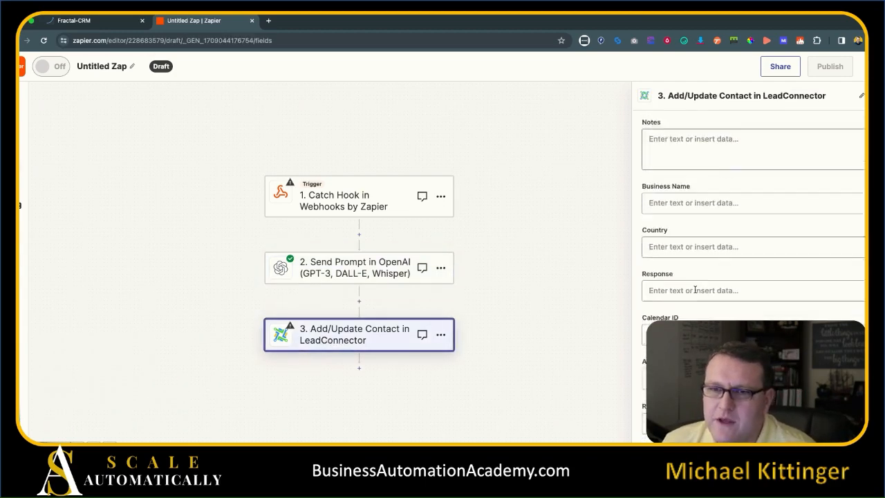
scroll(725, 274, "down", 2)
scroll(729, 291, "down", 1)
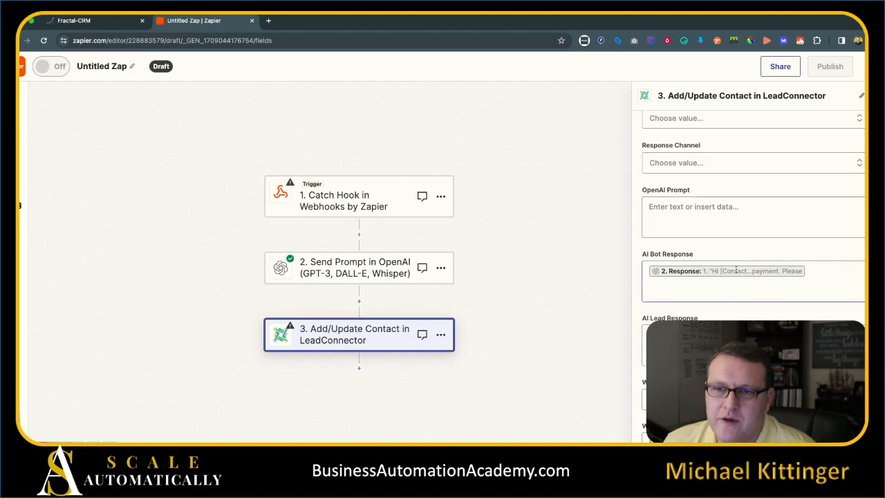
scroll(716, 280, "down", 3)
scroll(795, 227, "up", 2)
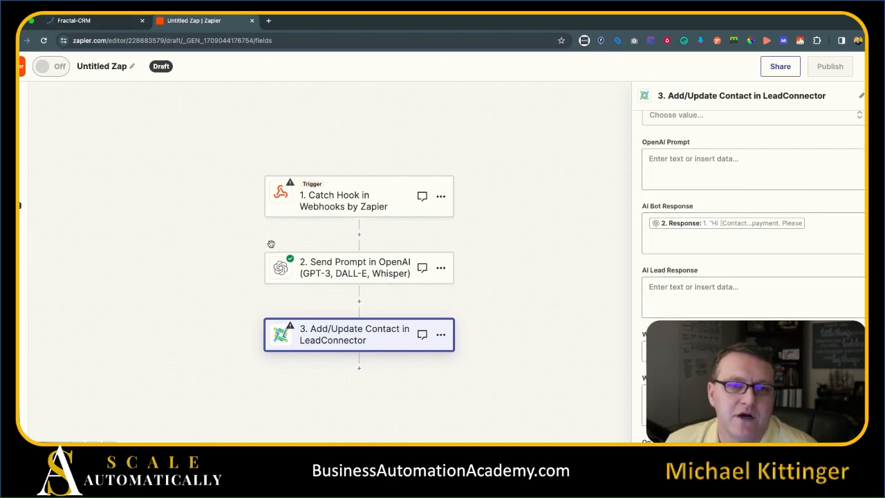
left_click(111, 26)
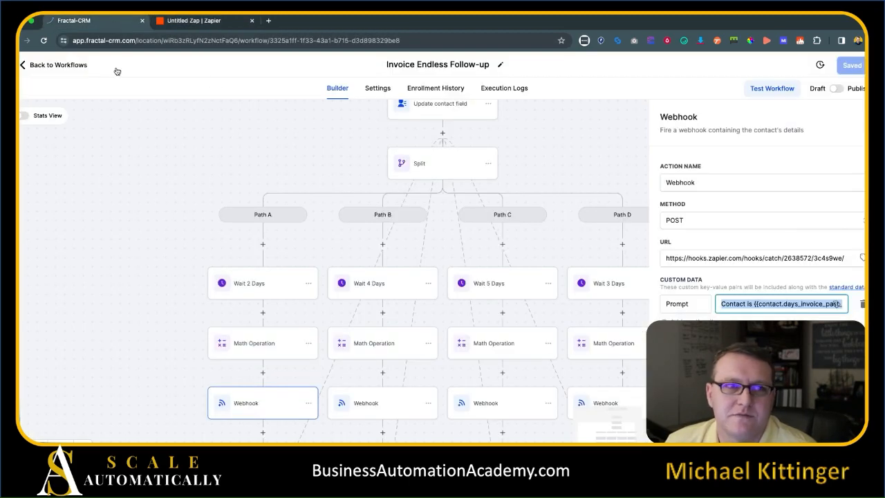
Open the Ai Response workflow and add a Contact Changed trigger.
left_click(76, 67)
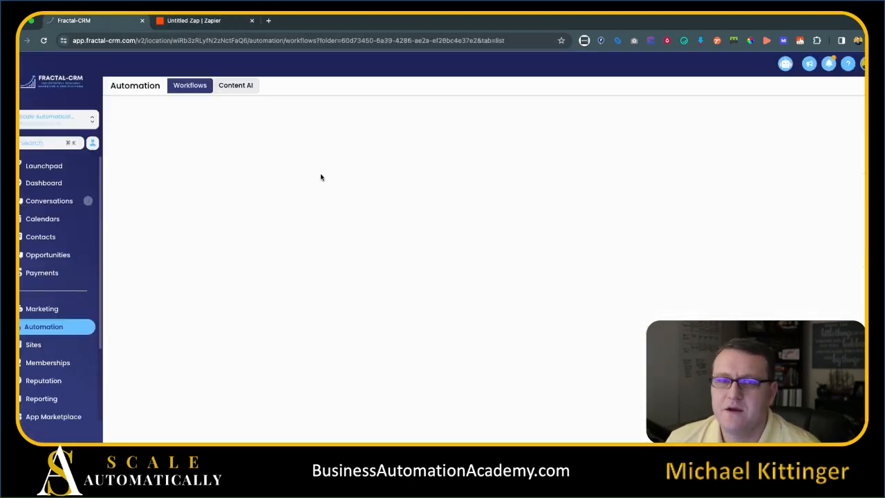
left_click(233, 294)
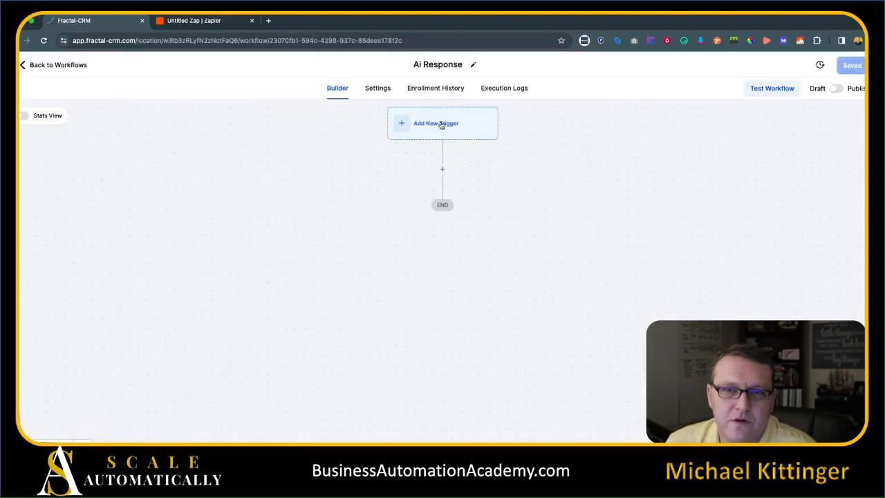
left_click(433, 126)
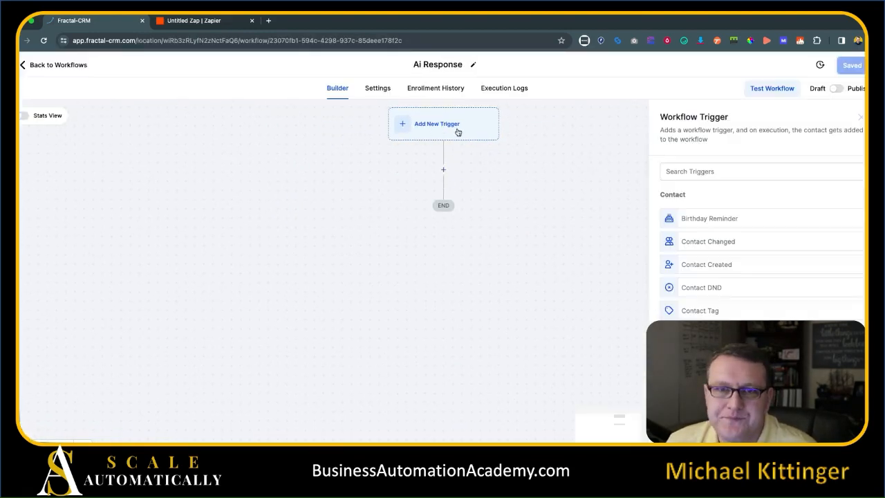
left_click(752, 243)
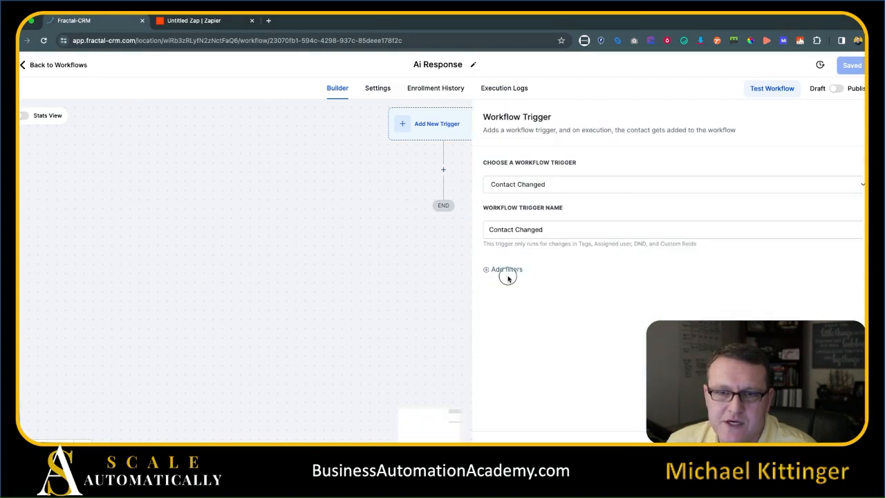
Filter the trigger on AI Bot Response 'Has changed' and save it.
left_click(548, 287)
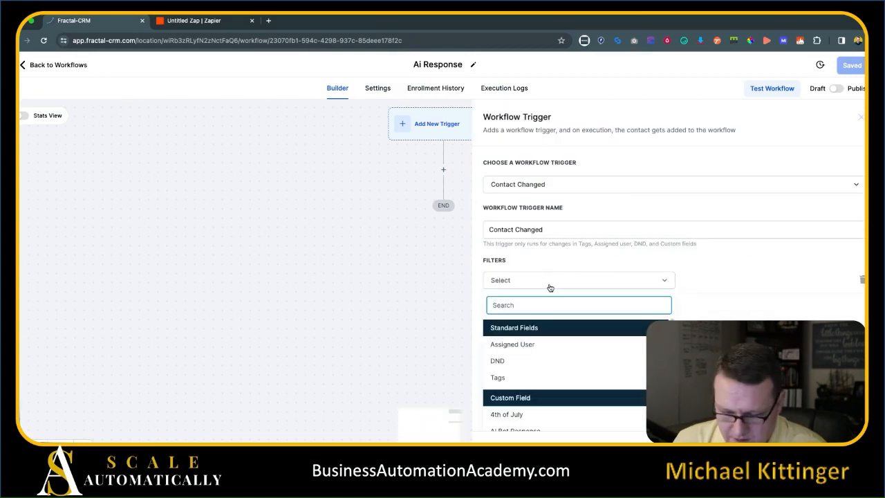
type("ai")
left_click(562, 344)
left_click(694, 281)
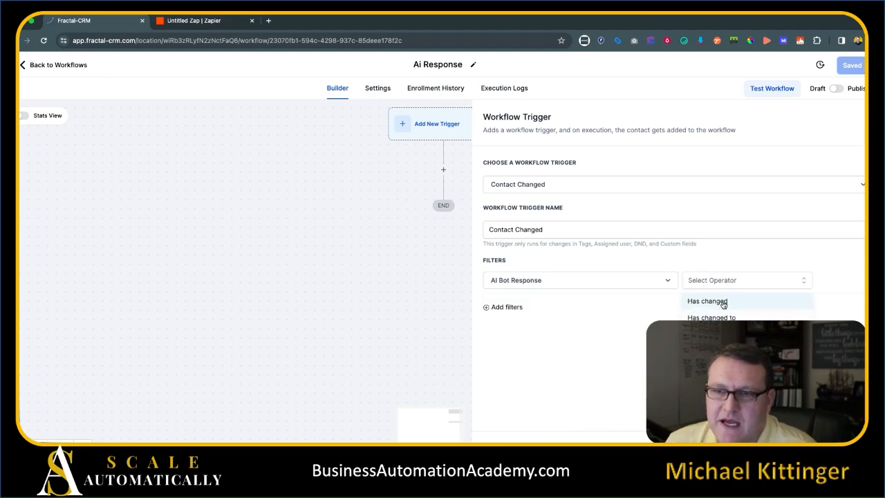
left_click(722, 303)
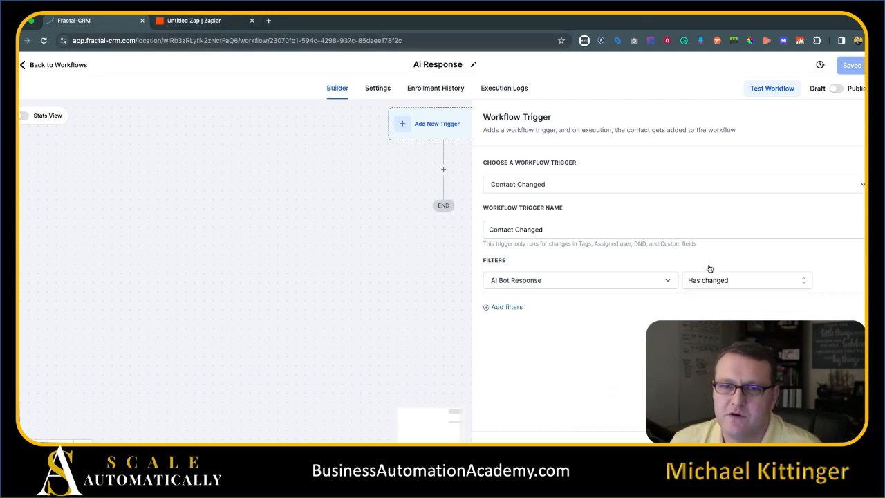
left_click(833, 444)
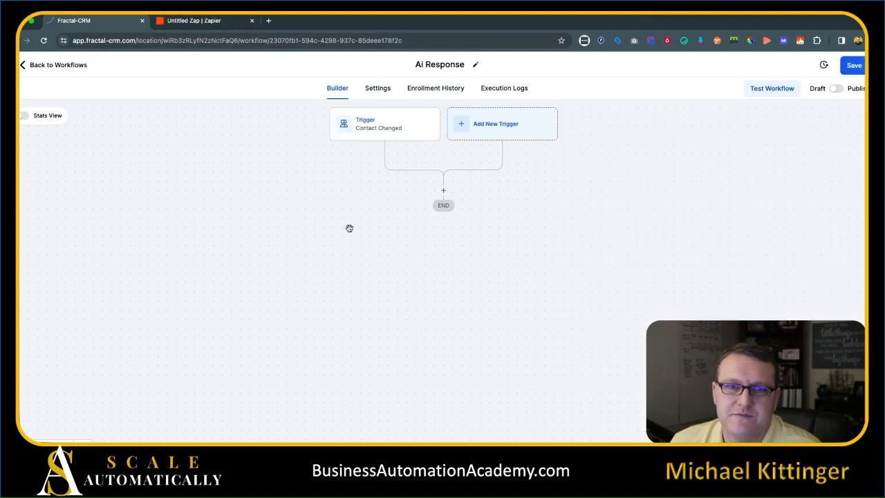
left_click_drag(349, 228, 343, 243)
Add an If / Else step below the trigger named Response from Endless Invoice Follow-up.
left_click(435, 207)
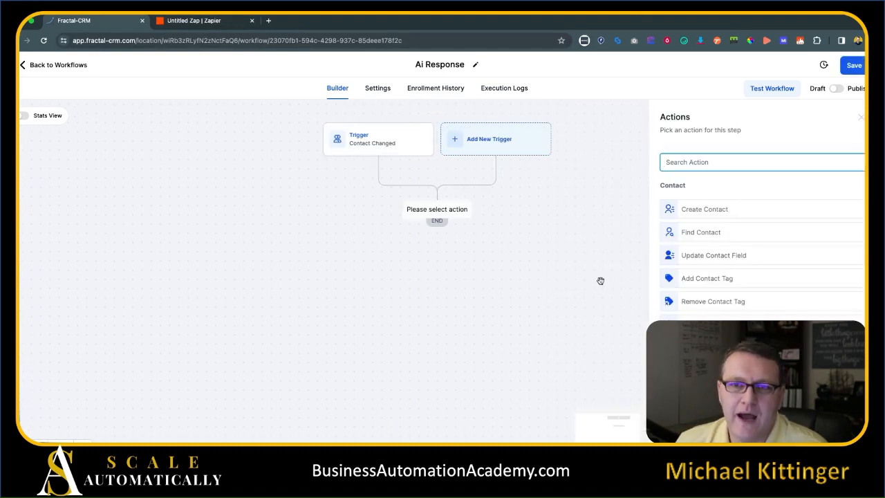
type("if")
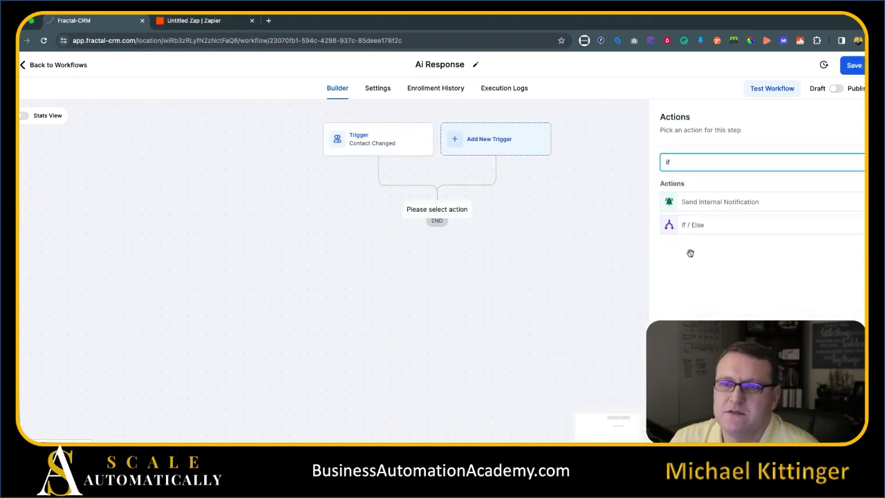
left_click(695, 225)
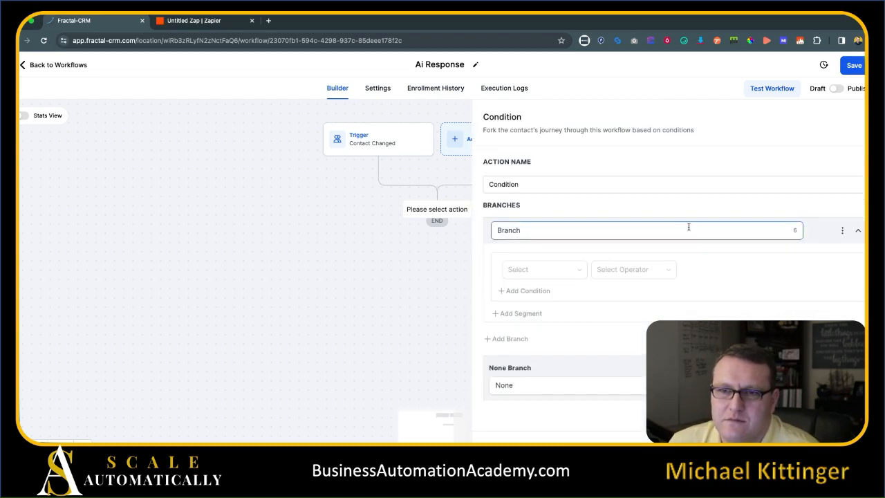
double_click(558, 179)
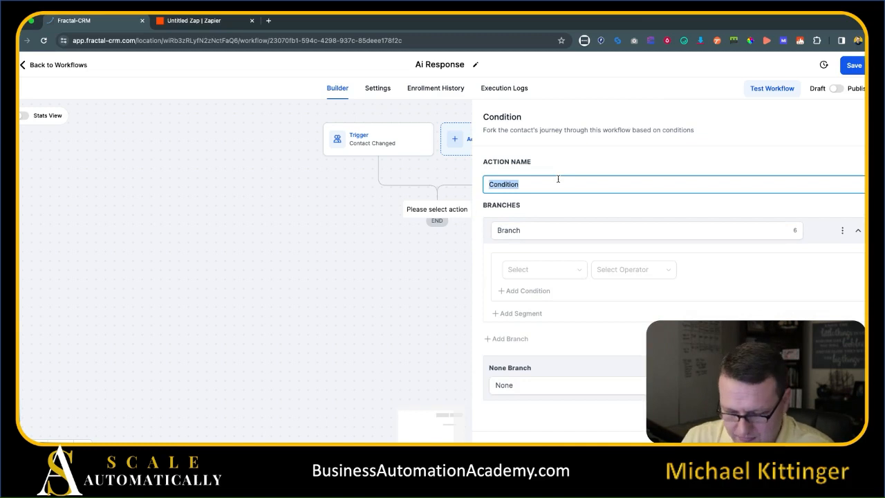
type("Re")
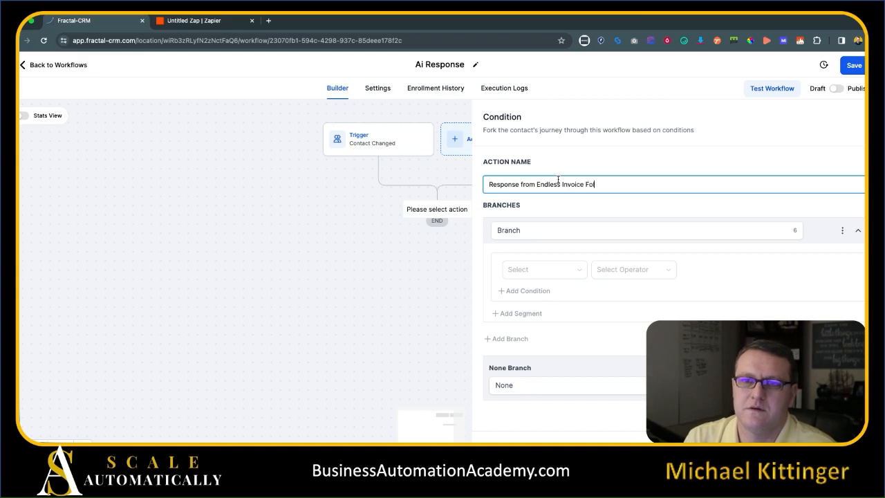
Name the first branch Yes: Workflow Contact is active in Invoice Endless Follow-up.
left_click(521, 231)
double_click(526, 231)
type("Ye")
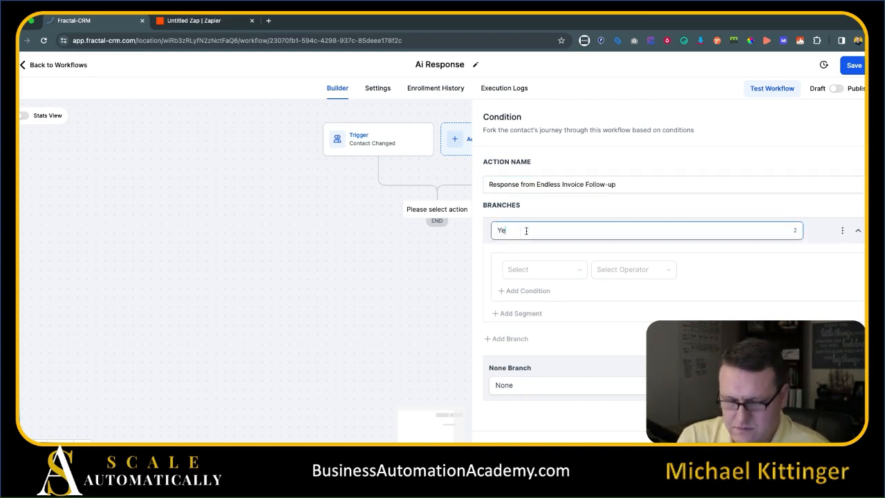
type("s")
left_click(549, 269)
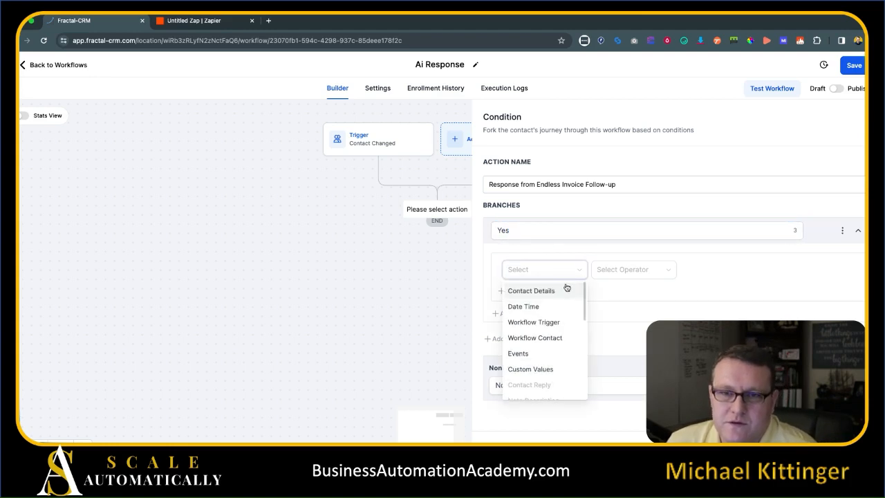
left_click(553, 336)
left_click(651, 275)
left_click(636, 293)
left_click(719, 275)
type("e")
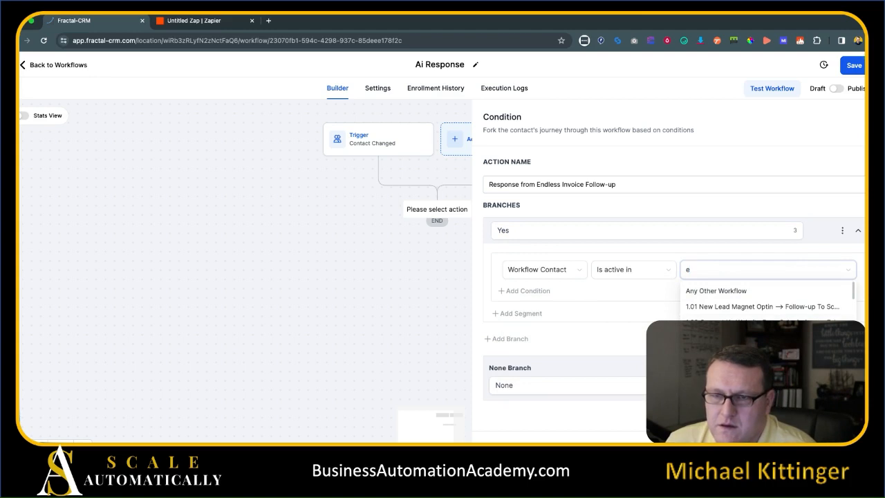
type("nd")
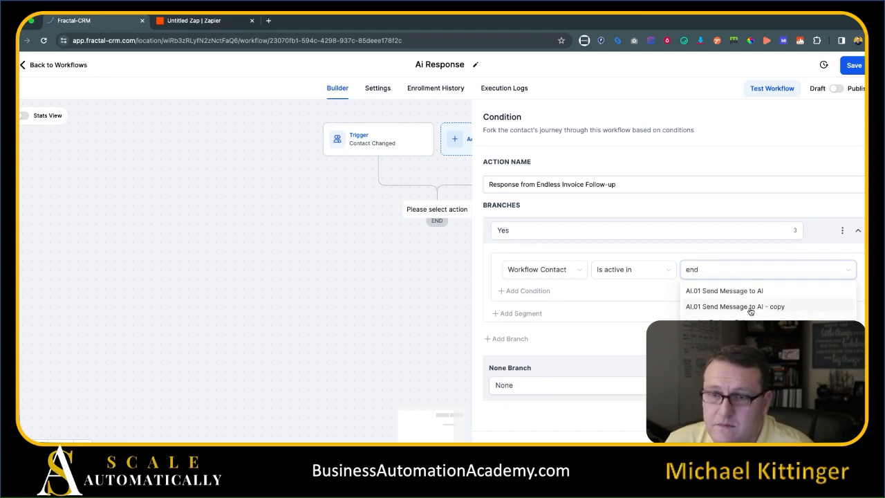
left_click(733, 322)
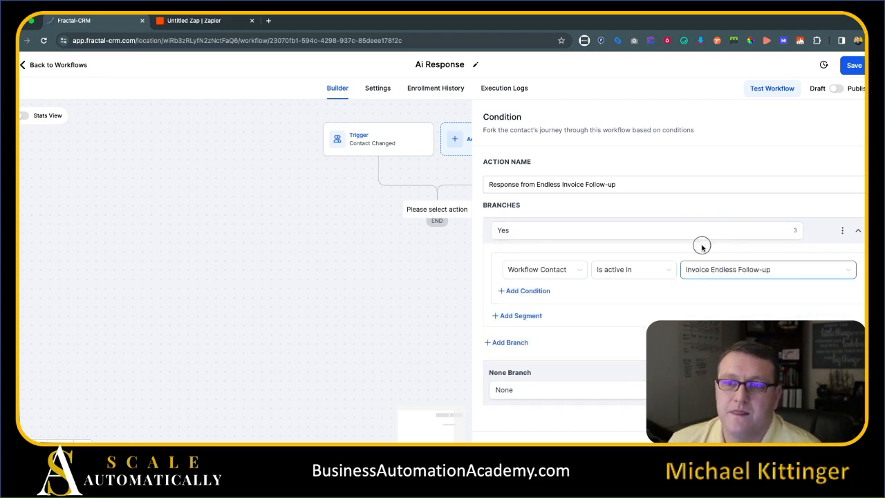
Rename the None Branch to 'No' and save the condition.
left_click(573, 391)
left_click_drag(506, 391, 528, 391)
key("BackSpace")
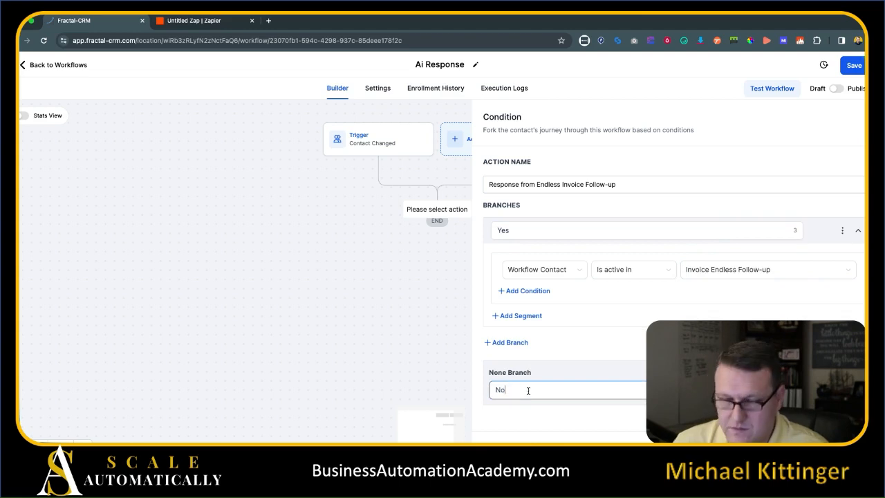
left_click(566, 409)
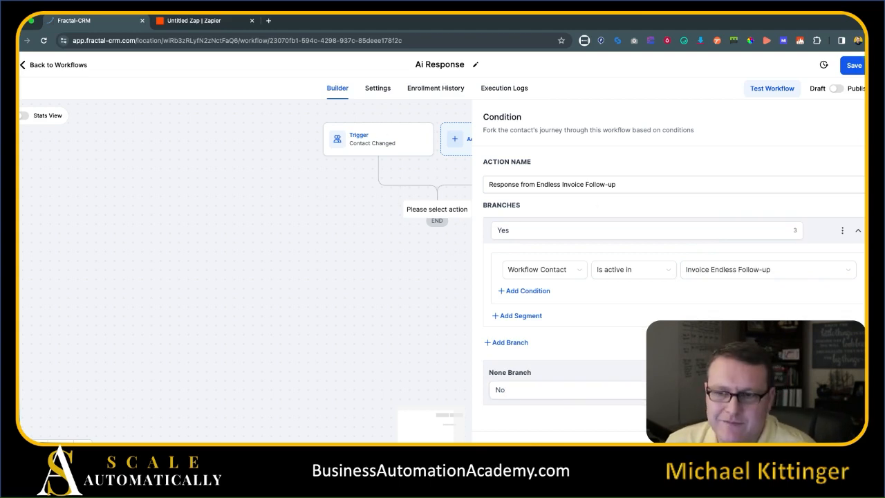
left_click(829, 446)
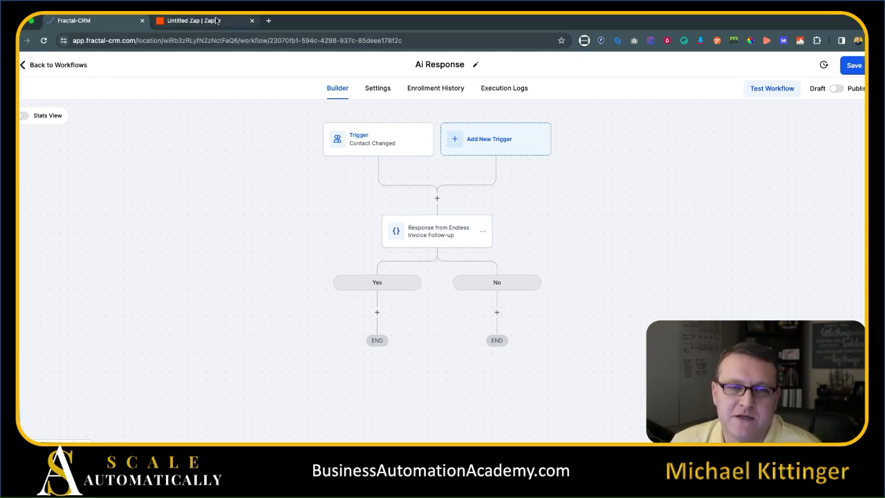
Add a Send SMS step under Yes with message {{contact.ai_bot_response}}.
left_click(376, 312)
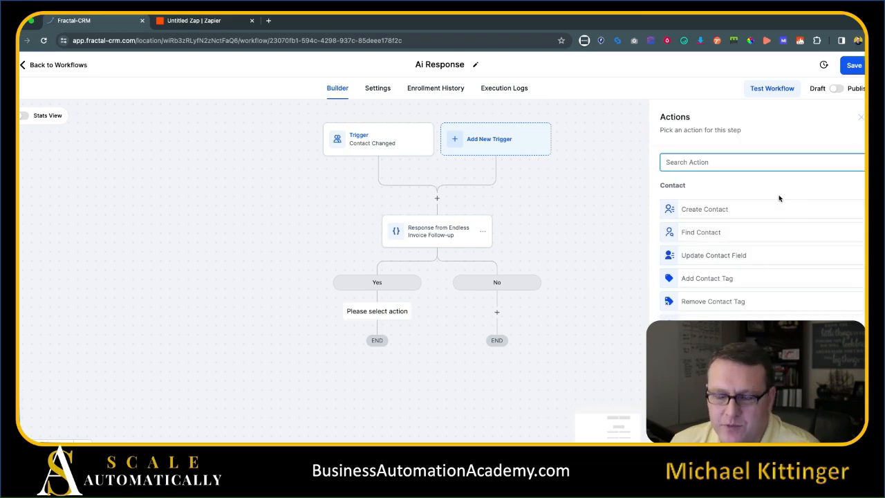
type("sms")
left_click(725, 202)
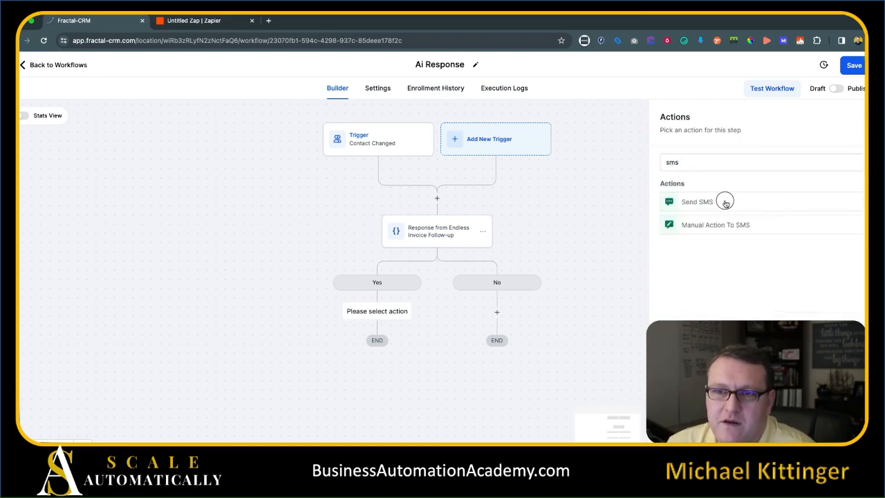
left_click(670, 274)
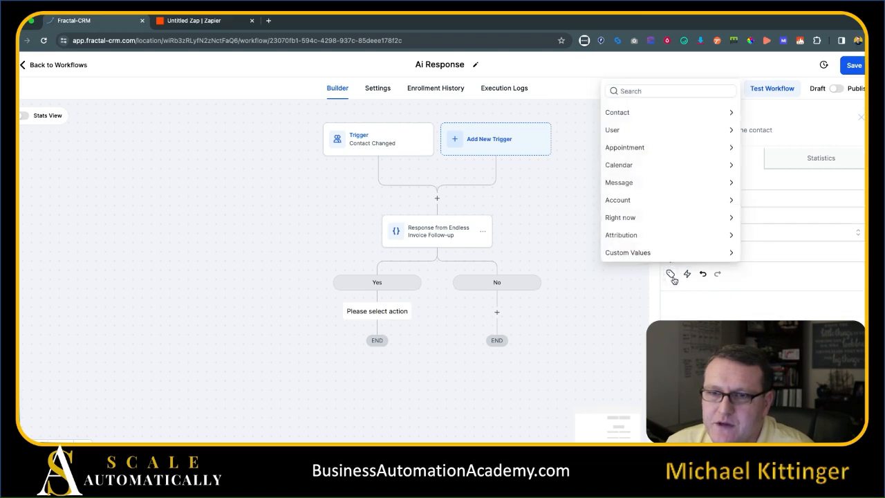
left_click(694, 92)
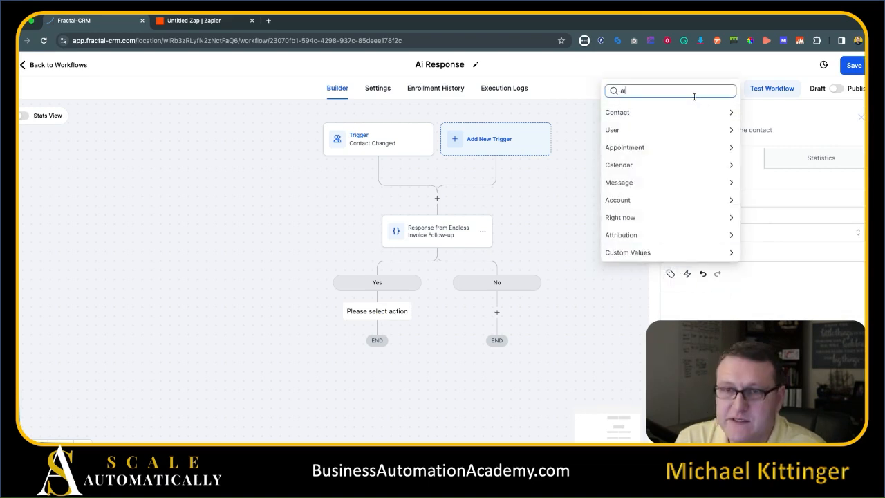
left_click(691, 77)
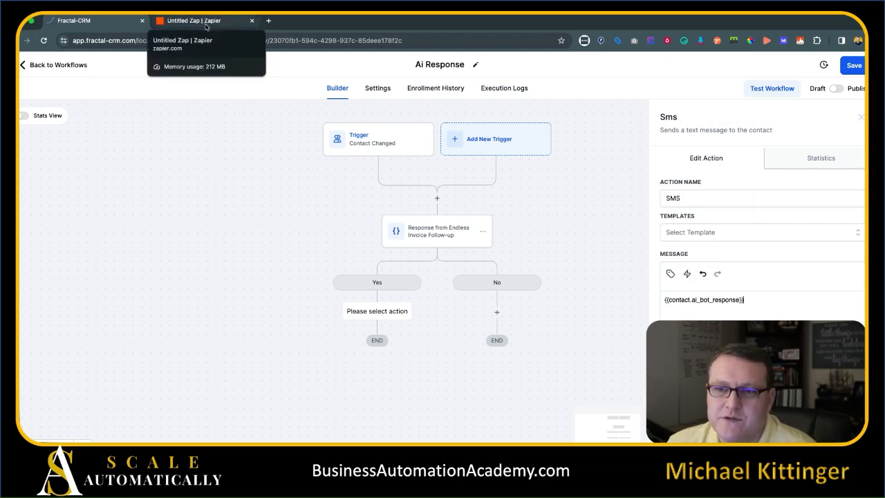
left_click(755, 300)
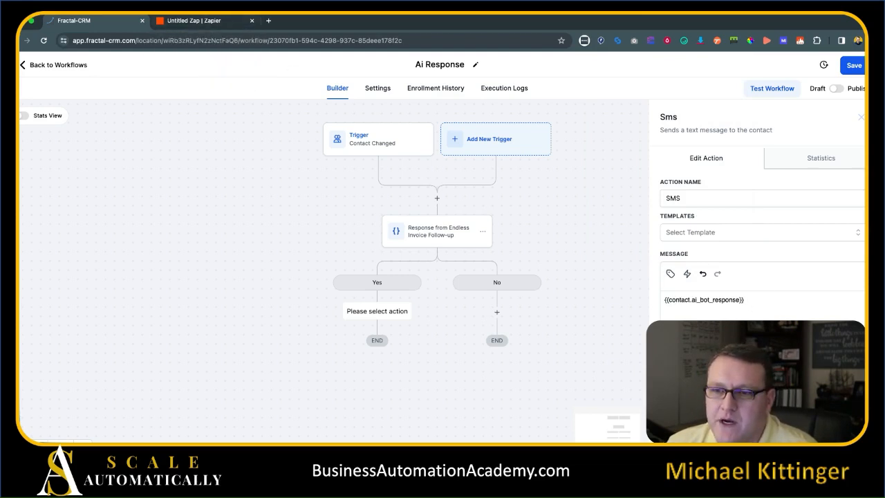
left_click(831, 429)
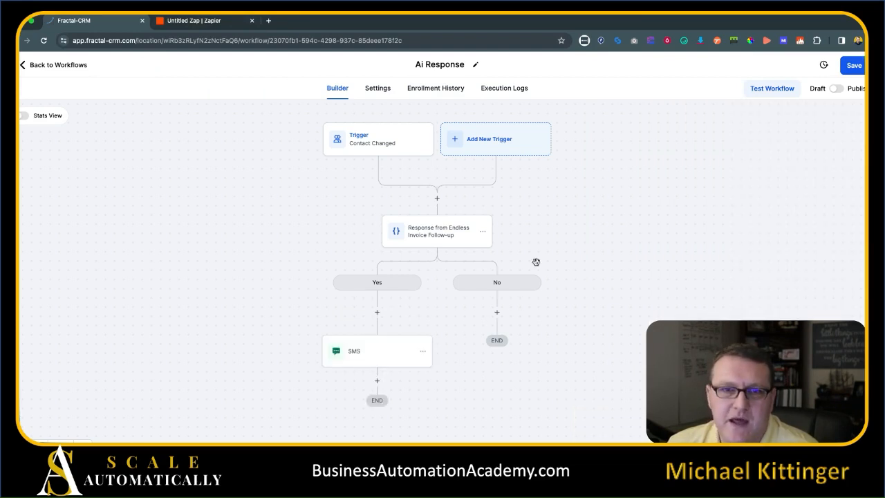
Turn on Allow re-entry and Mark as read in the workflow settings.
left_click(379, 87)
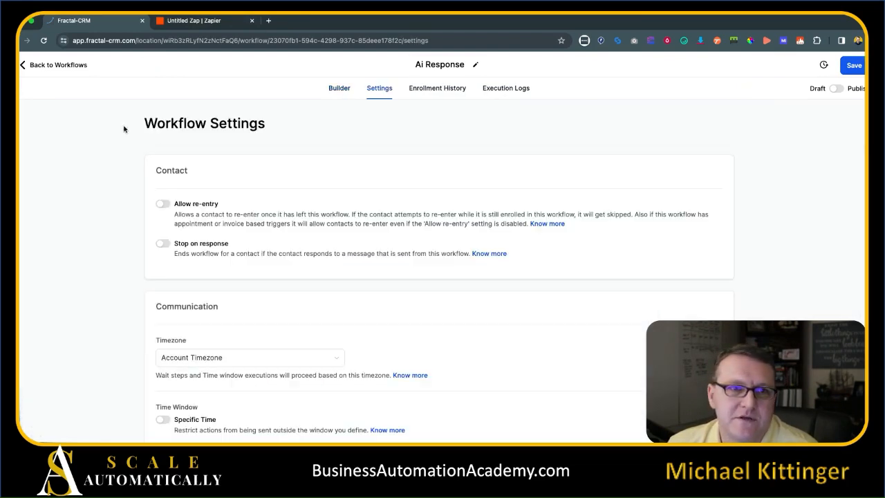
left_click(163, 203)
scroll(208, 346, "down", 2)
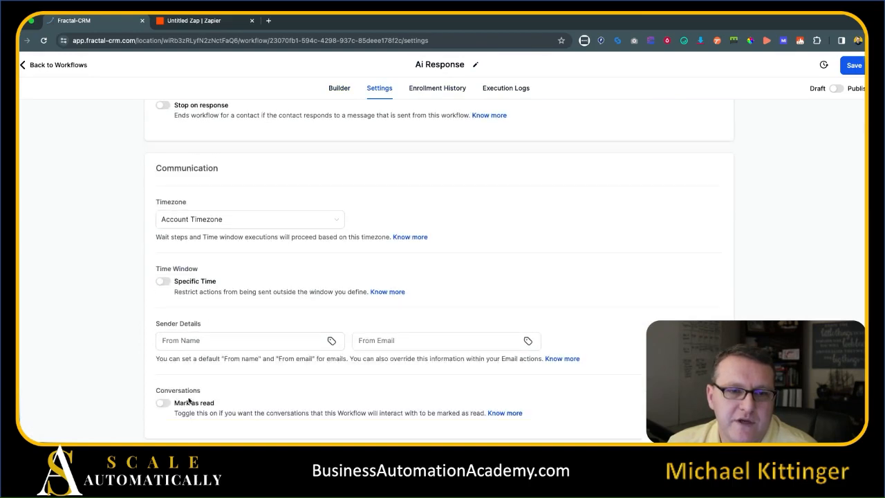
left_click(162, 404)
Save the Ai Response workflow and return to the Zapier zap.
scroll(292, 217, "up", 3)
left_click(339, 88)
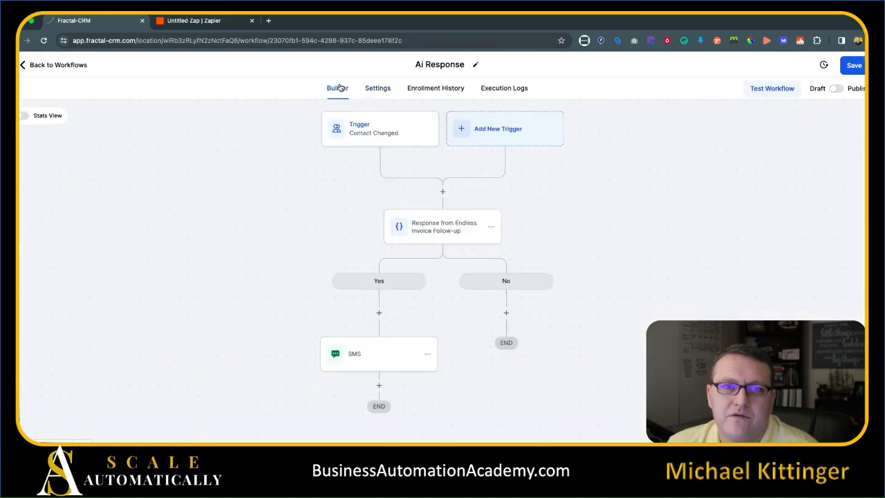
left_click(852, 66)
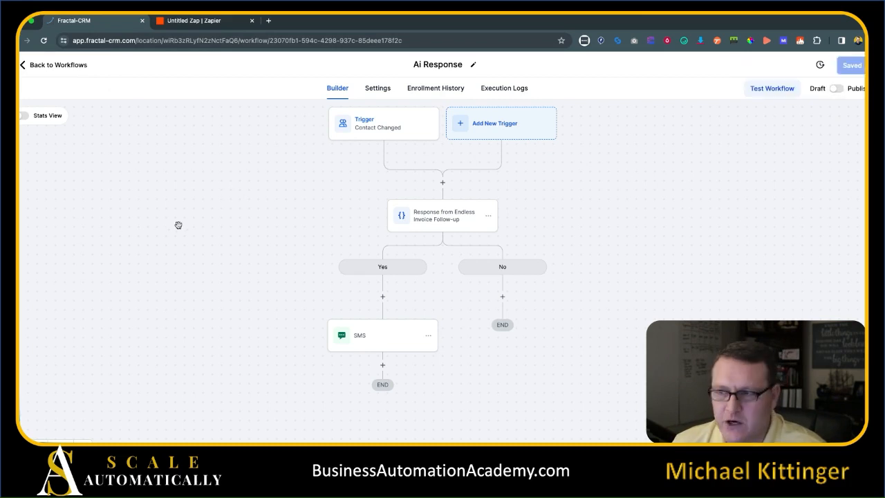
left_click(192, 21)
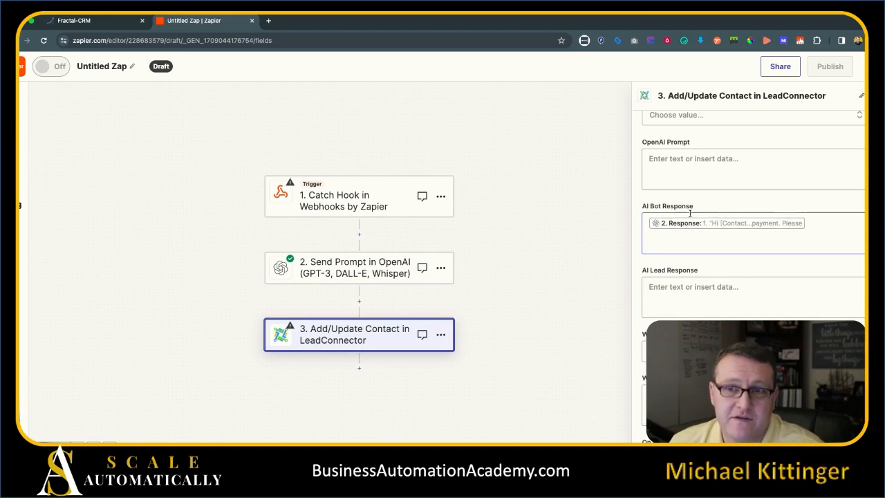
Inspect Ai Response's Contact Changed trigger and SMS step, then go back to the workflow list.
left_click(97, 21)
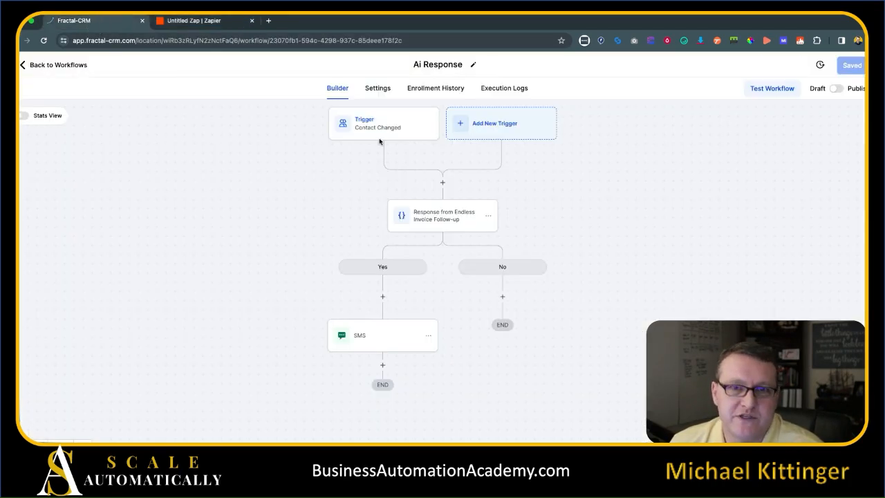
left_click(370, 131)
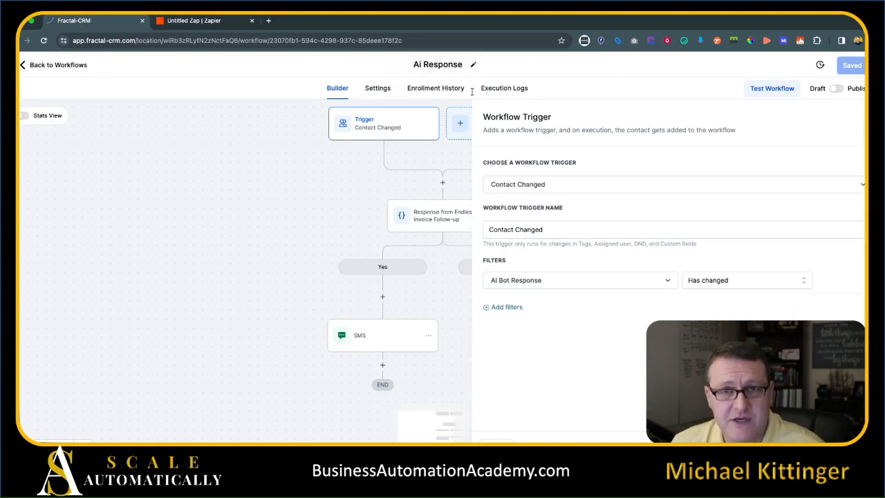
left_click(868, 129)
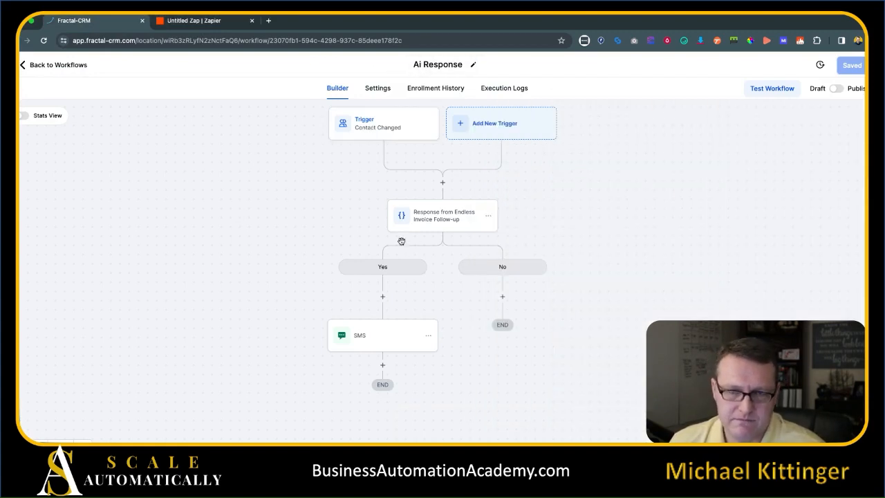
left_click(368, 341)
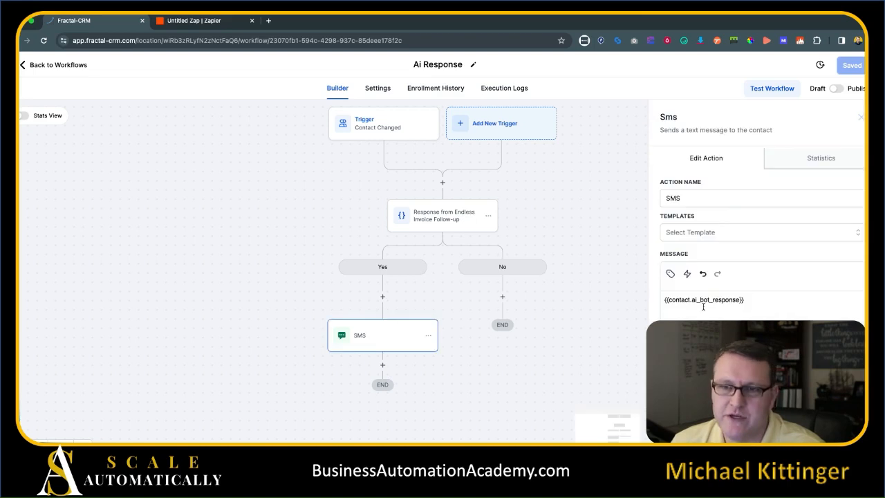
left_click(862, 118)
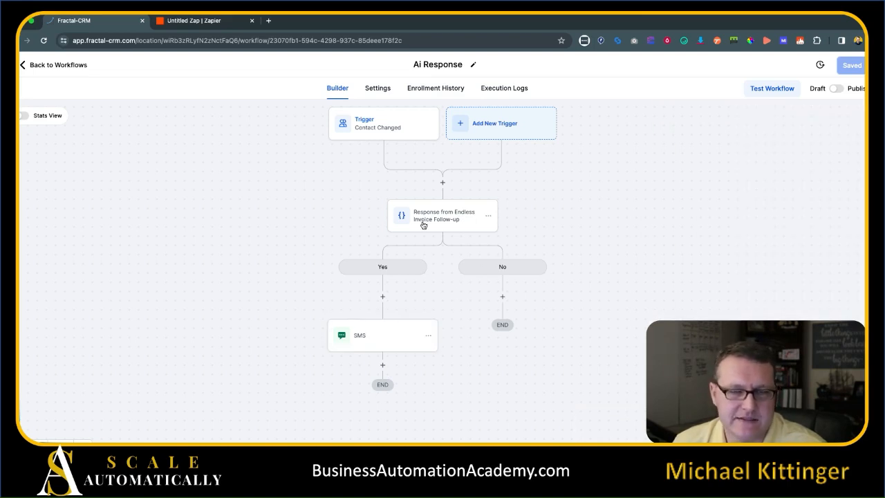
left_click(71, 64)
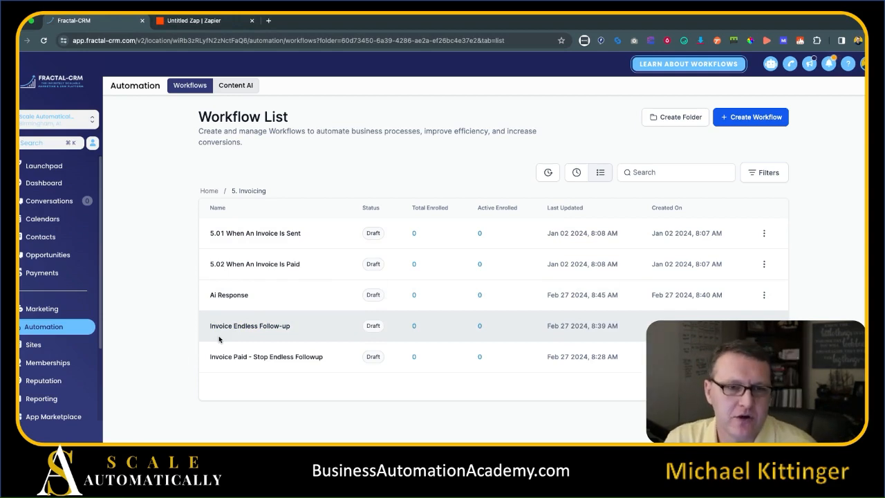
Open Invoice Endless Follow-up and show the Path A webhook step's settings.
left_click(235, 325)
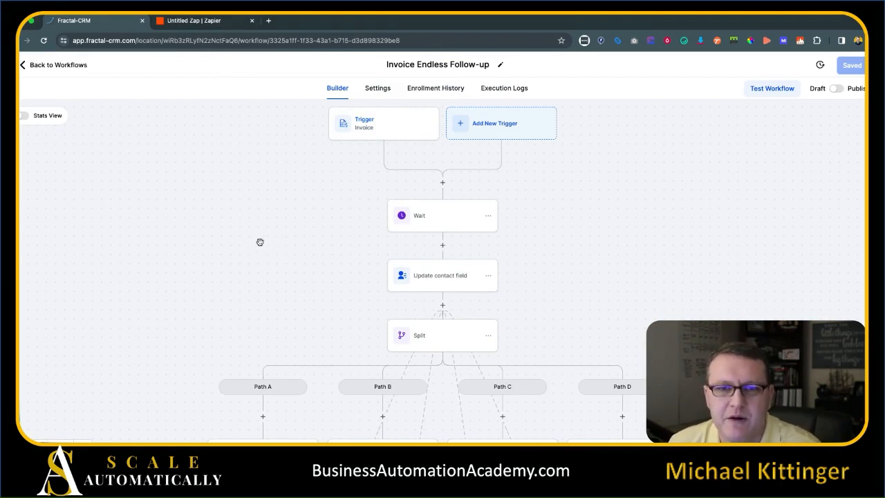
scroll(141, 234, "down", 1)
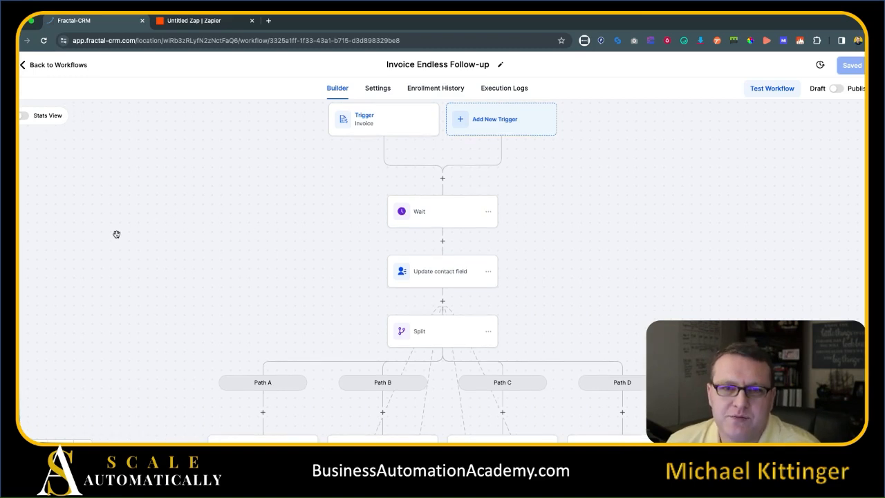
scroll(142, 236, "down", 5)
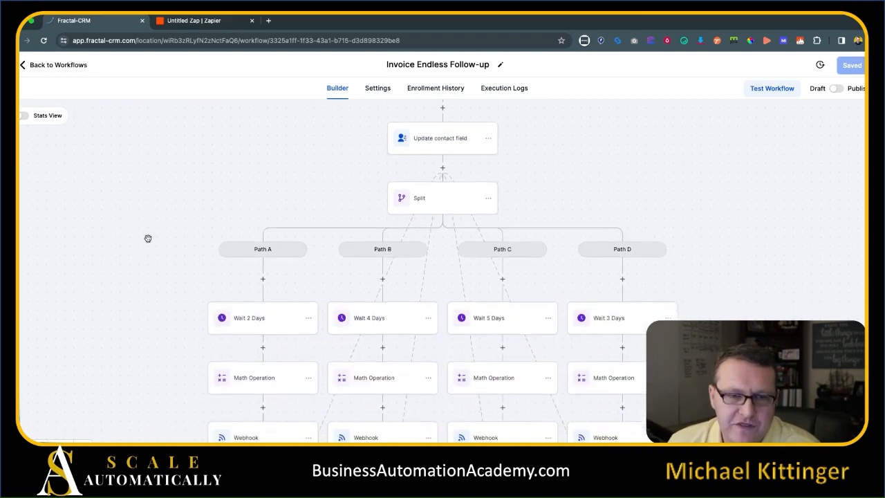
scroll(145, 240, "down", 3)
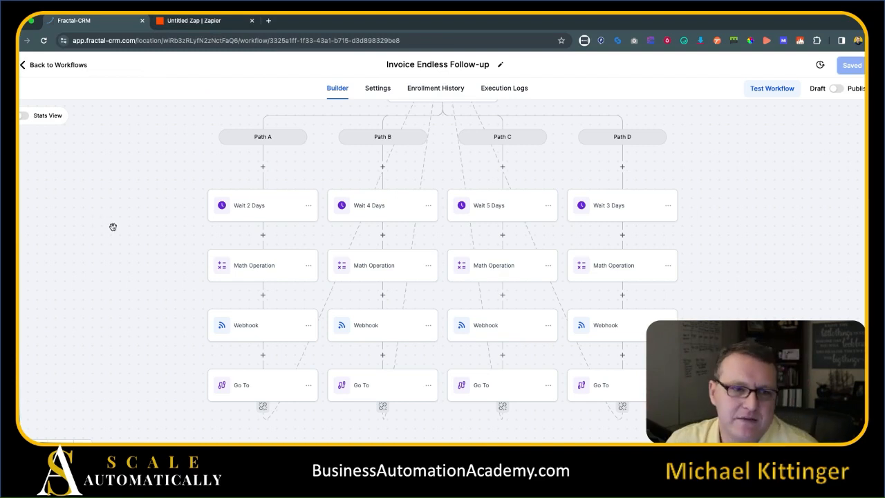
left_click(239, 326)
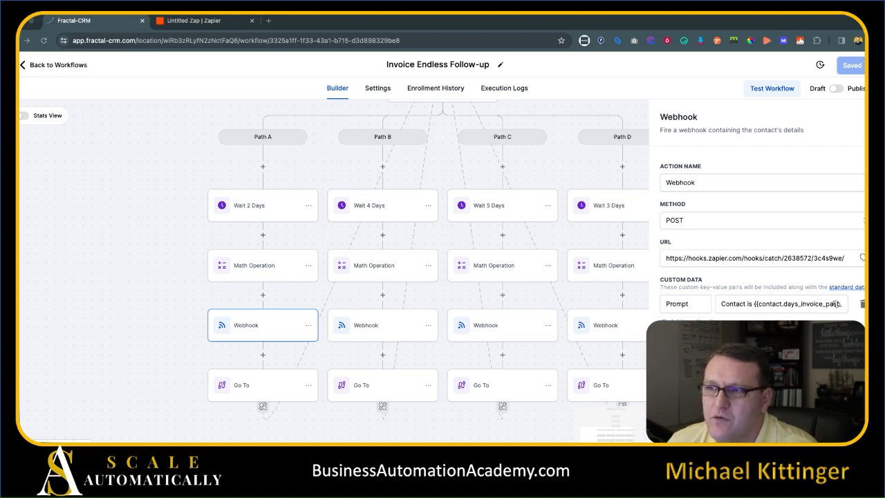
left_click(694, 260)
key("ctrl+a")
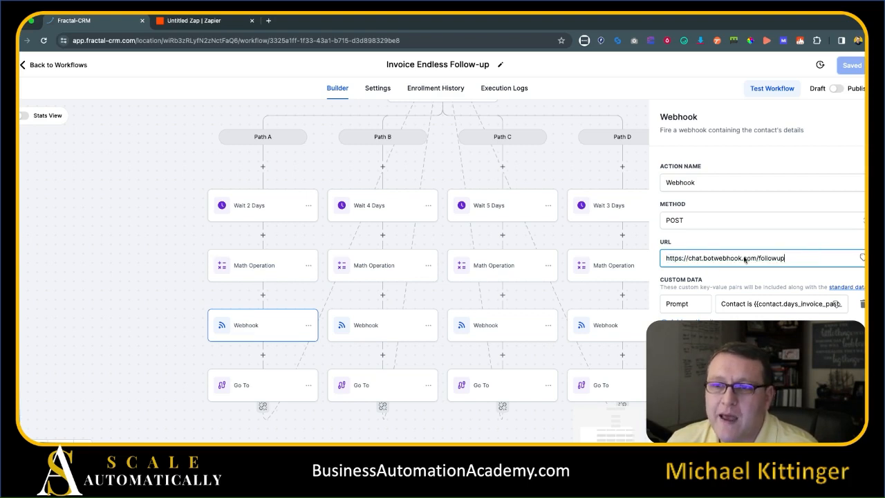
left_click(791, 245)
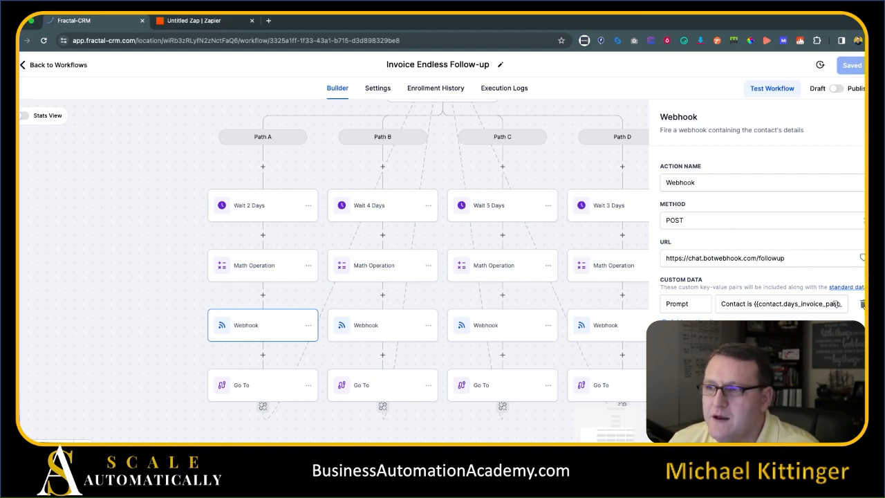
Replace the Prompt custom data with an openaikey entry holding the OpenAI API key.
left_click(863, 305)
left_click(700, 303)
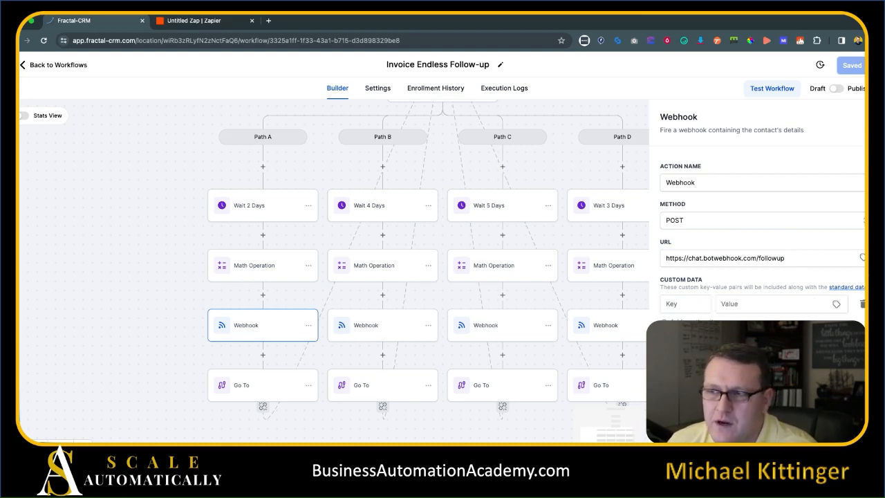
left_click(701, 303)
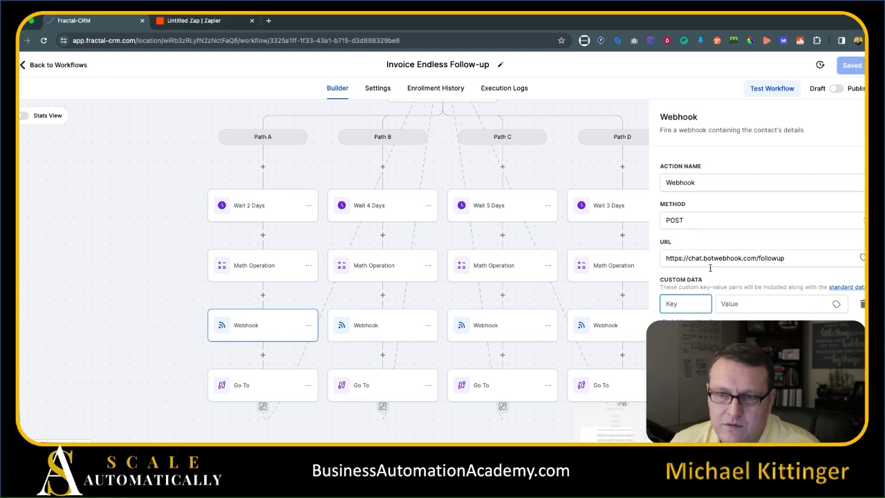
type("openaikey")
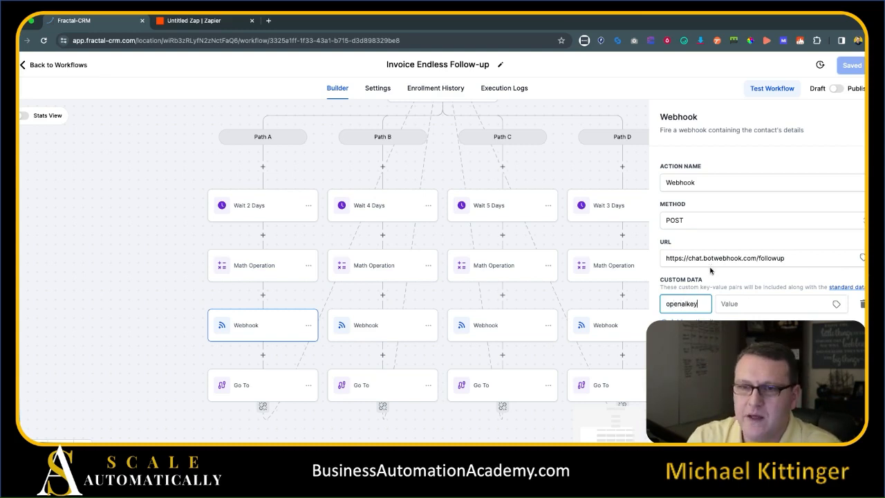
key("super+Tab")
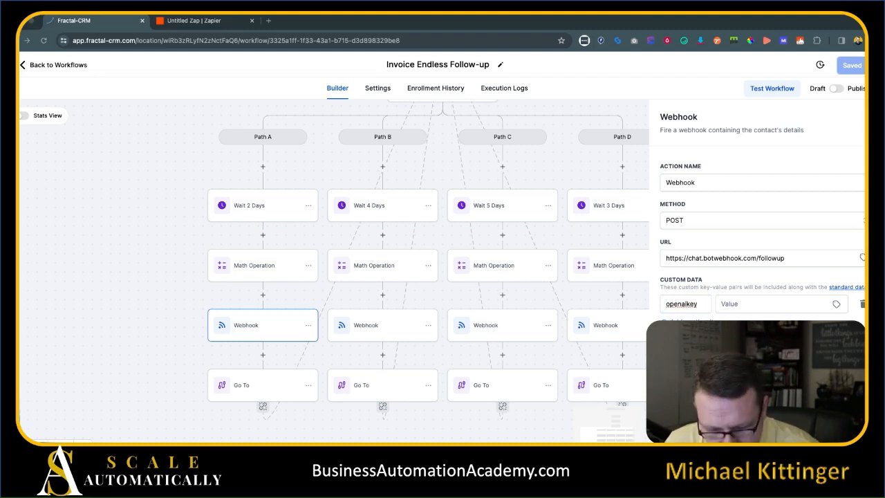
left_click(753, 304)
key("super+v")
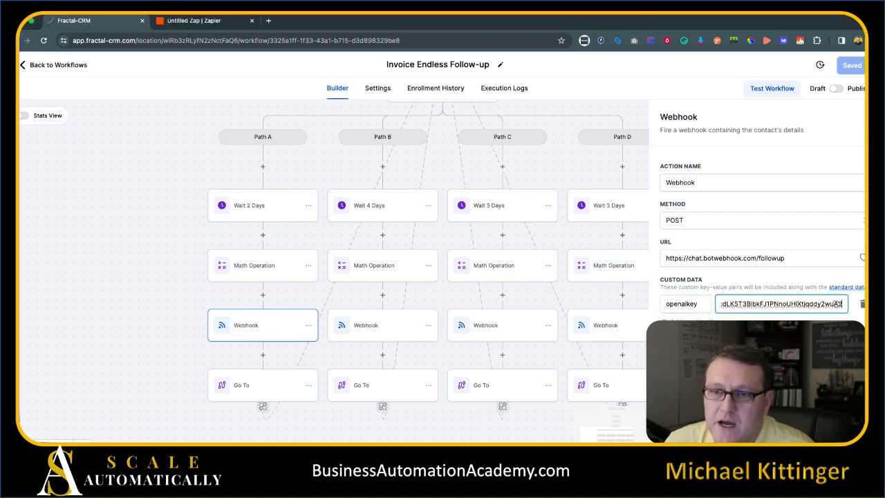
Add a second custom data entry, browse contact custom fields for 'days', then close the panel.
left_click(687, 322)
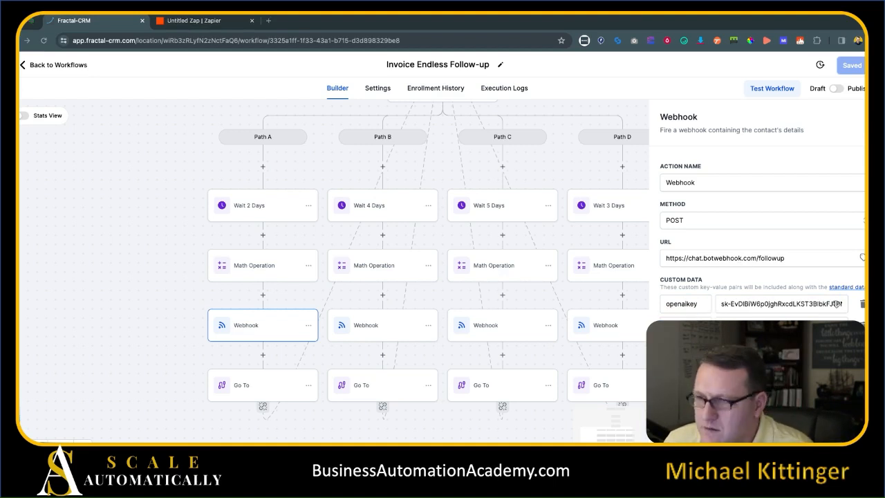
left_click(772, 325)
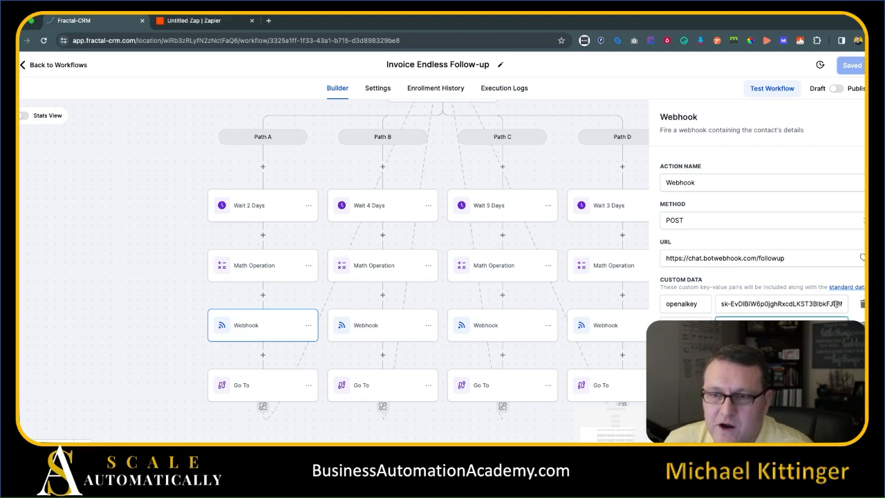
key("Tab")
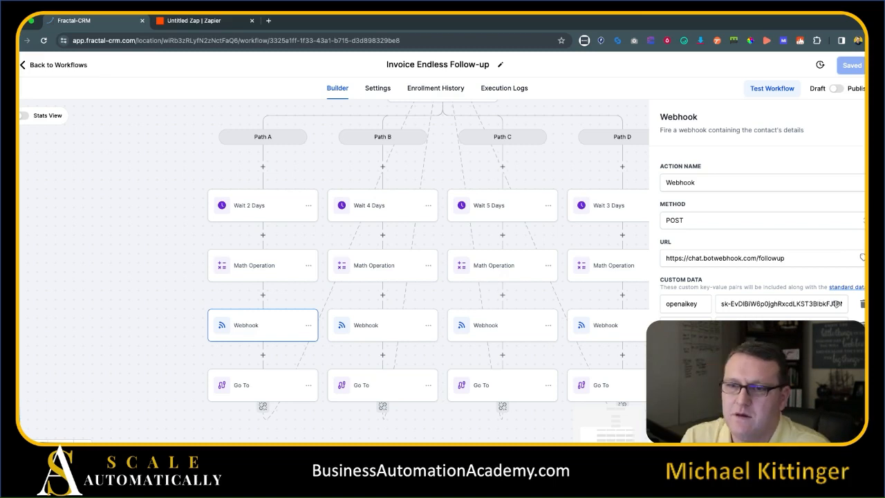
left_click(837, 303)
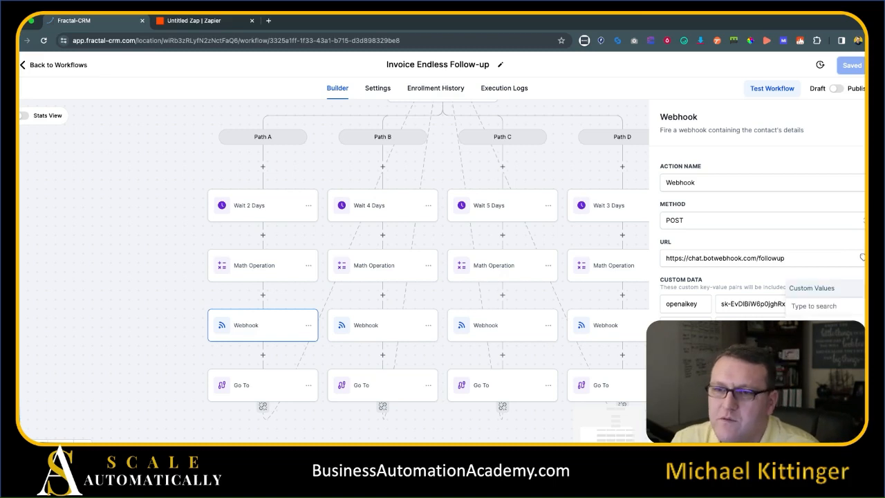
left_click(846, 309)
type("ope")
key("BackSpace")
key("BackSpace")
key("BackSpace")
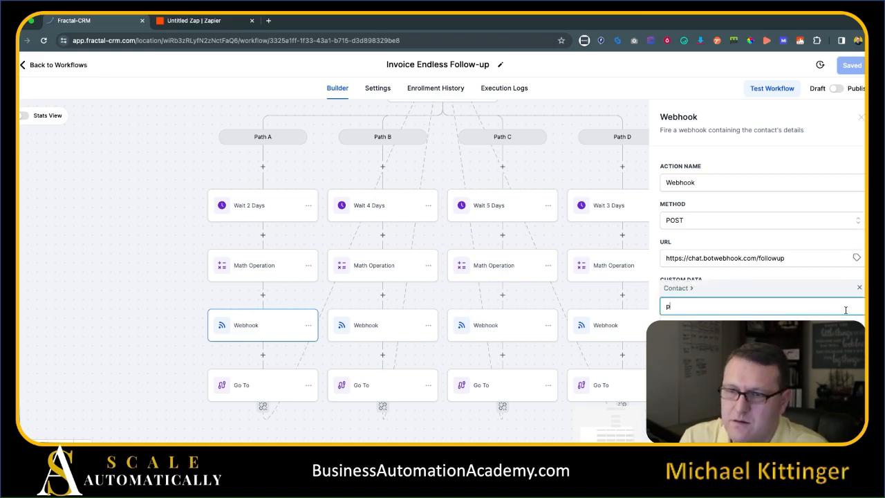
left_click(760, 380)
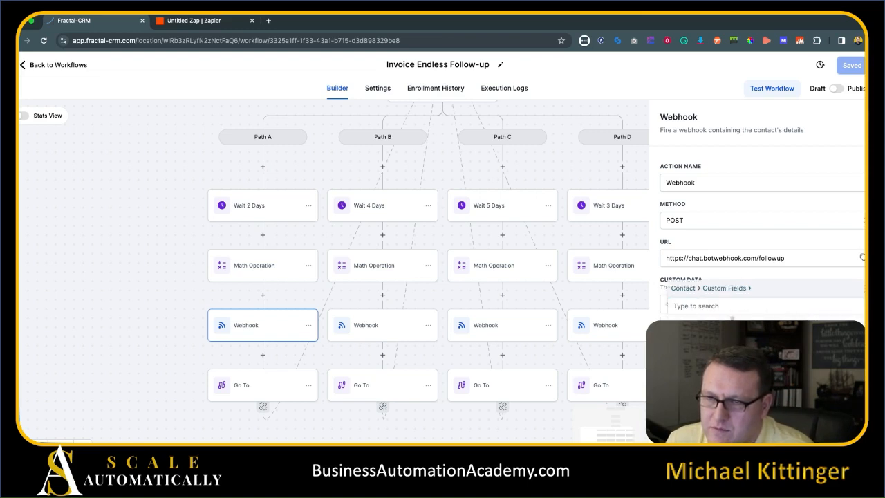
left_click(729, 312)
type("da")
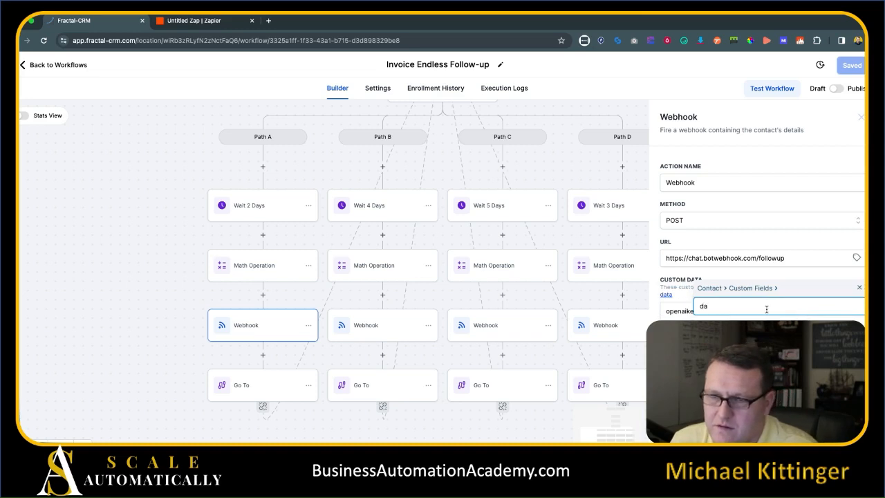
type("ys")
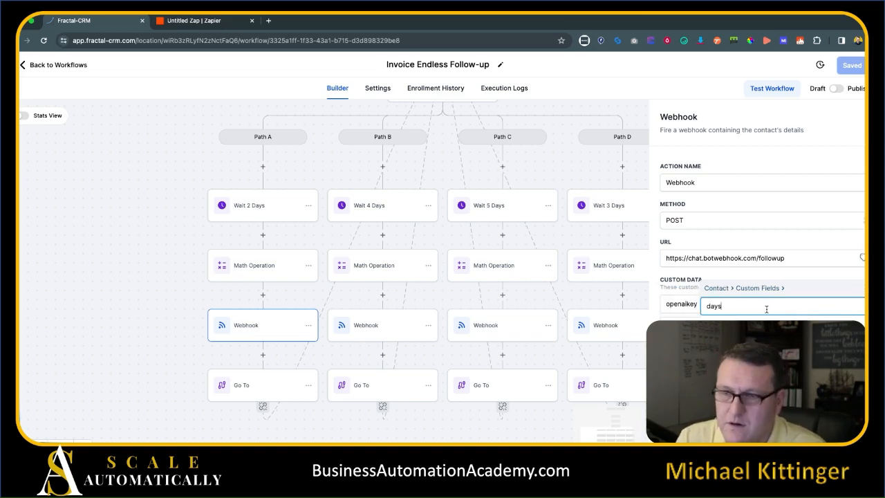
left_click(785, 329)
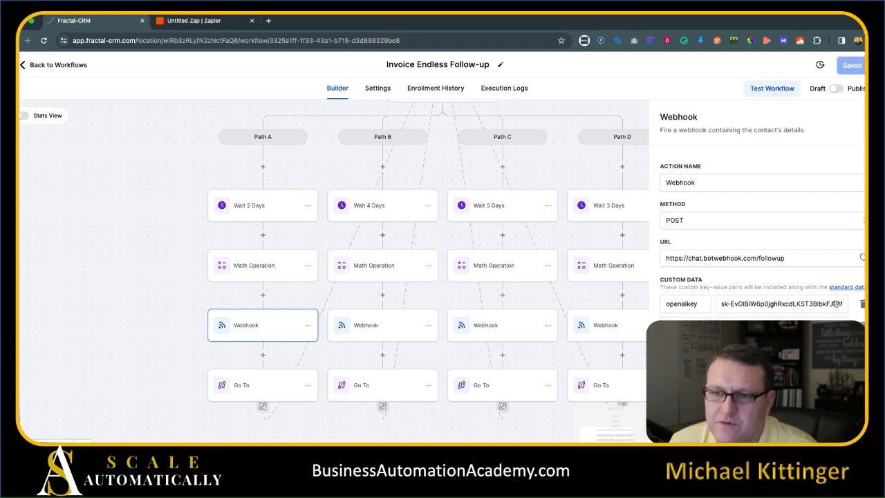
scroll(794, 320, "down", 1)
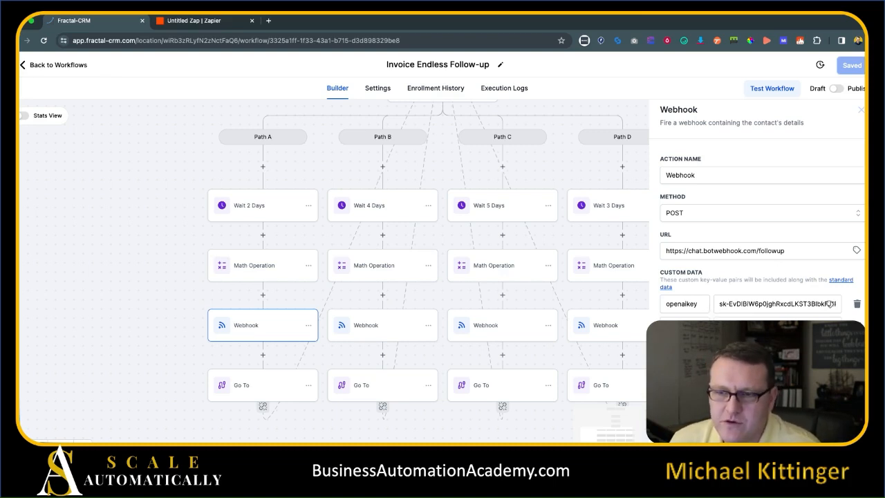
left_click(834, 428)
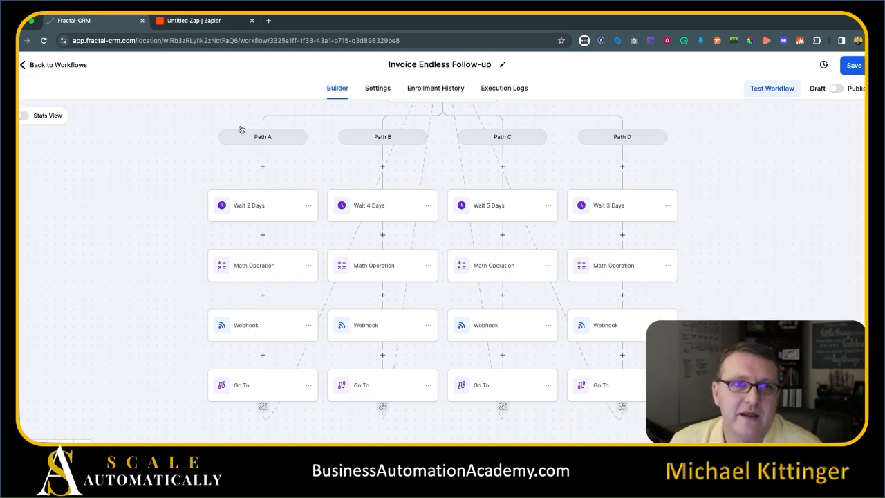
left_click(217, 22)
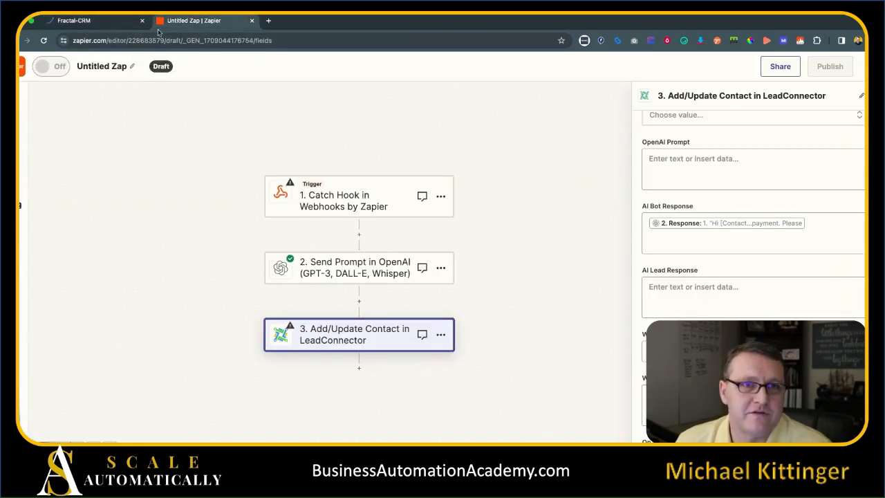
left_click(111, 21)
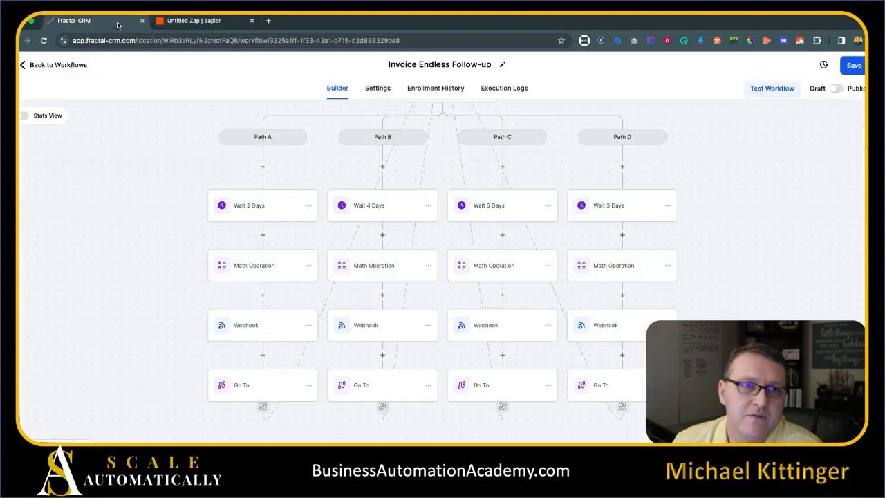
left_click(255, 332)
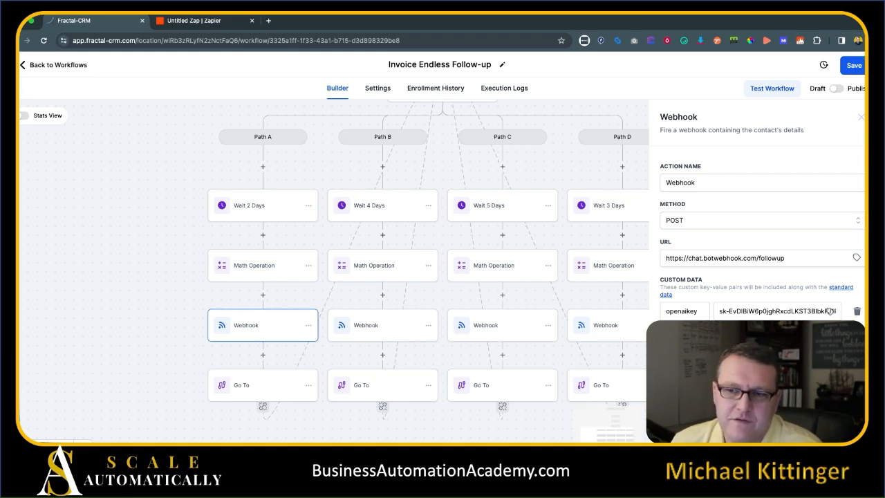
left_click(442, 348)
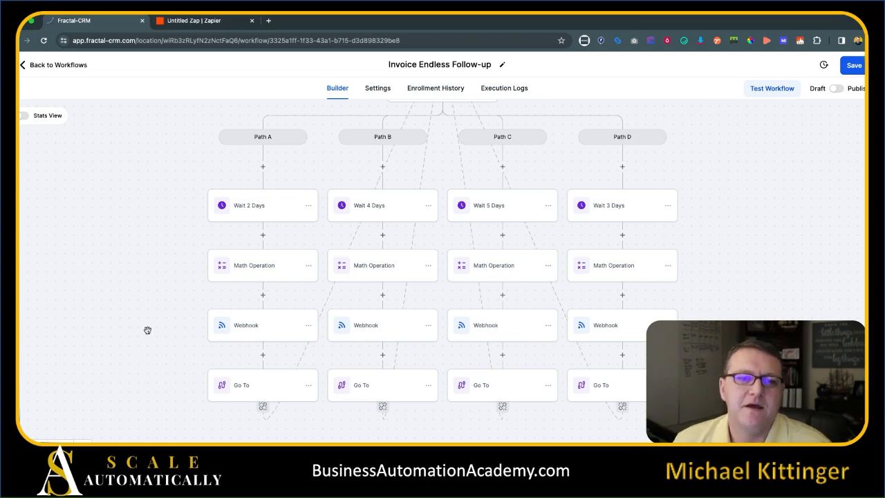
left_click(235, 327)
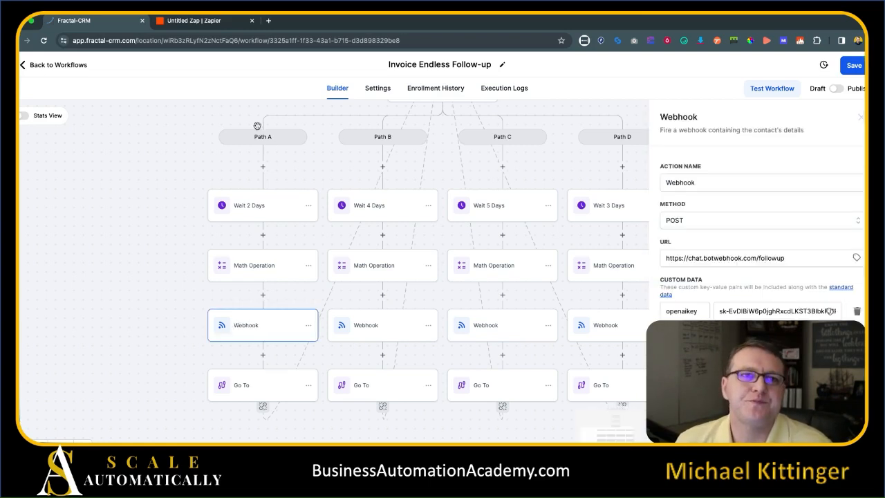
left_click(185, 22)
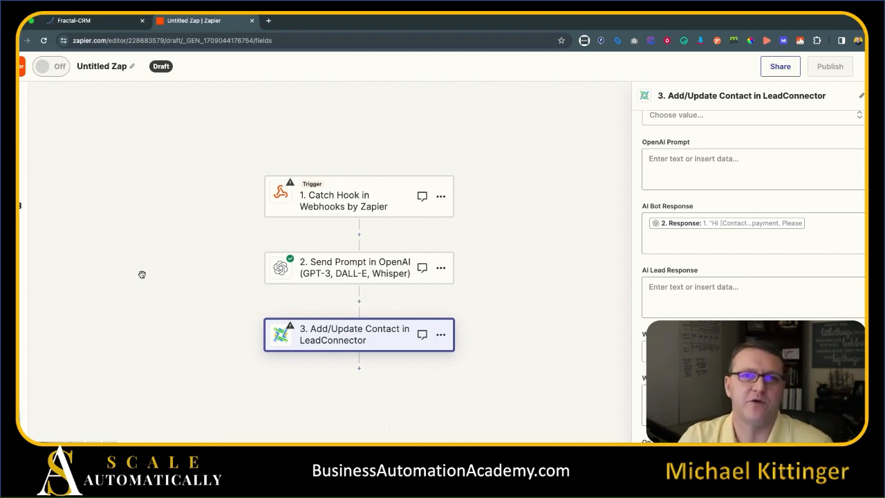
Return from Zapier to Fractal-CRM's Path A webhook settings, briefly rechecking the Zap.
left_click(83, 21)
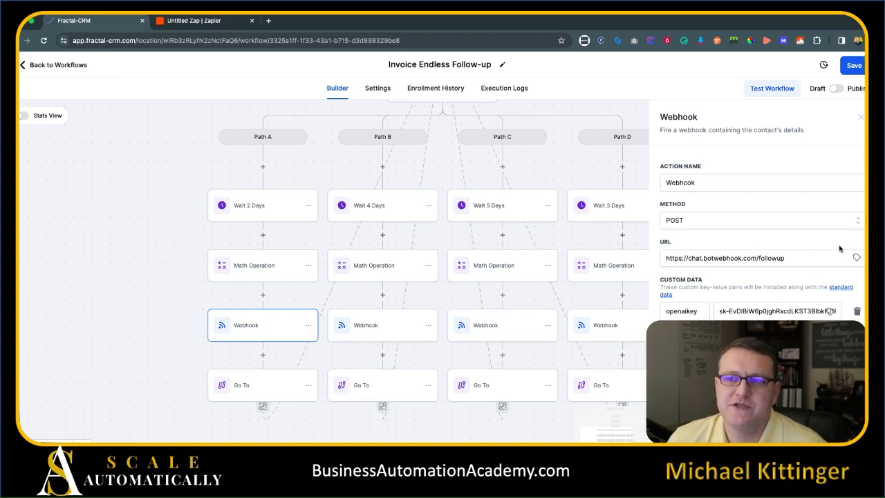
left_click(193, 22)
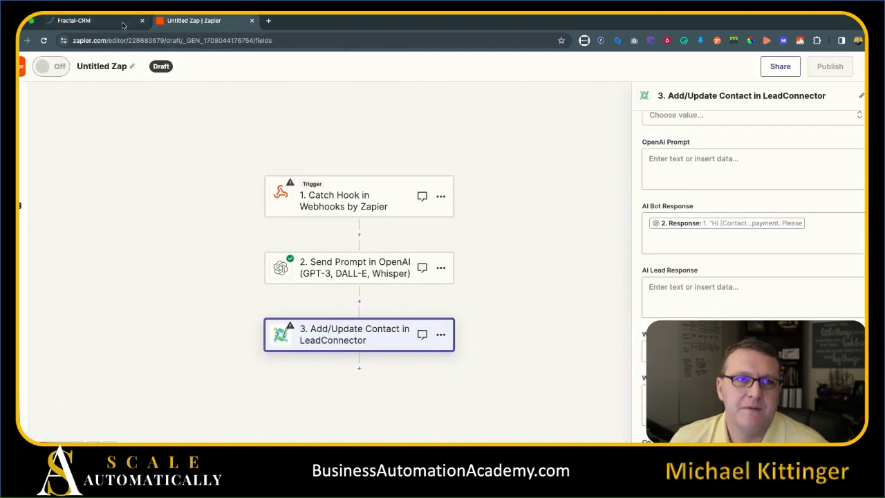
left_click(130, 26)
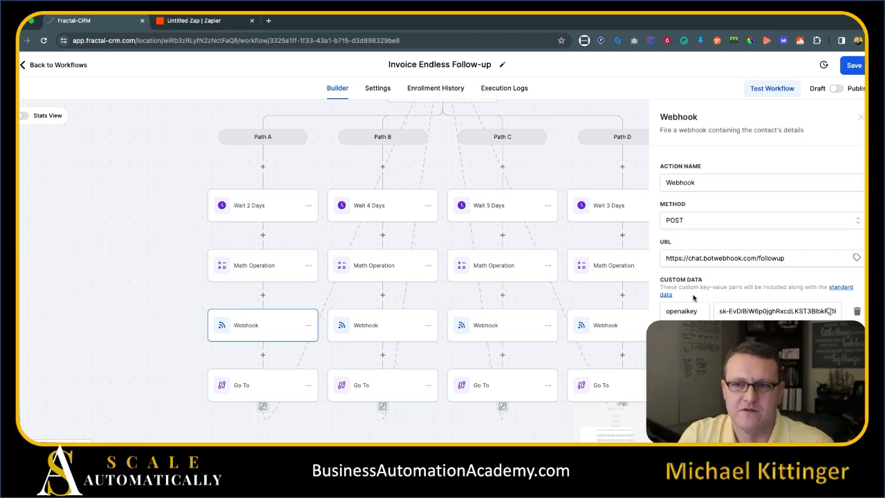
Close Path A's webhook settings and delete Path B's webhook step.
triple_click(739, 259)
key("super+c")
left_click(744, 246)
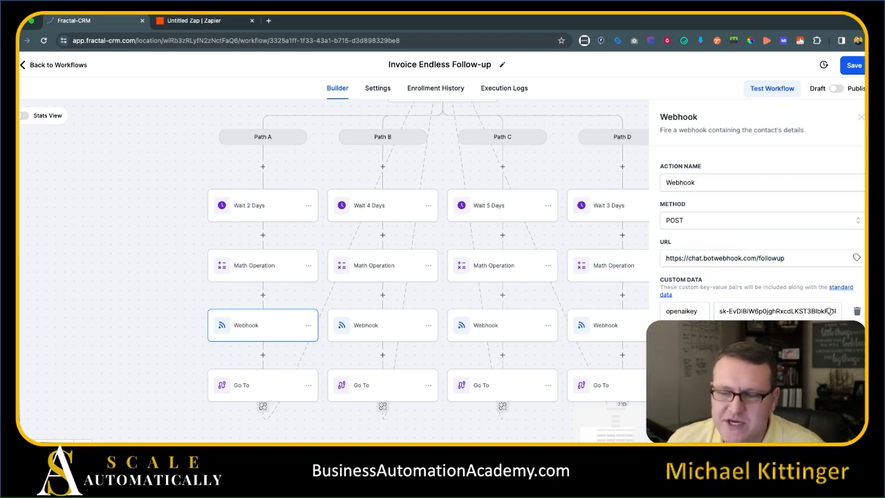
scroll(758, 207, "down", 1)
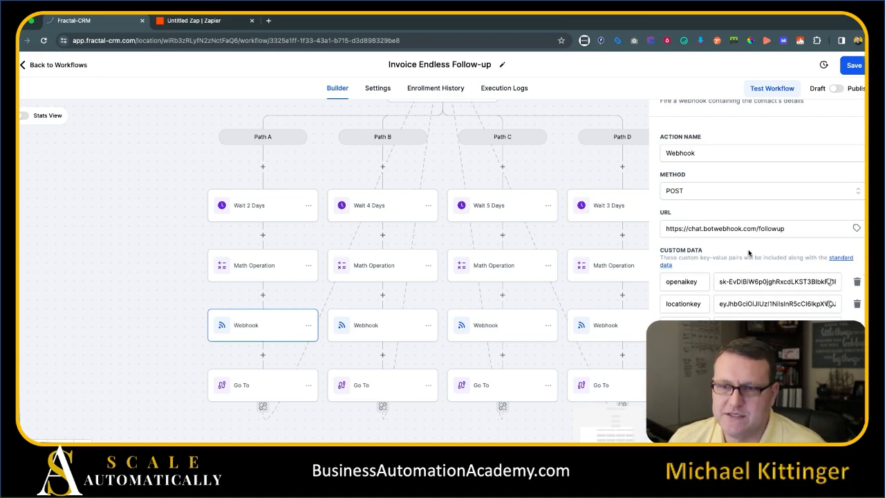
left_click(434, 359)
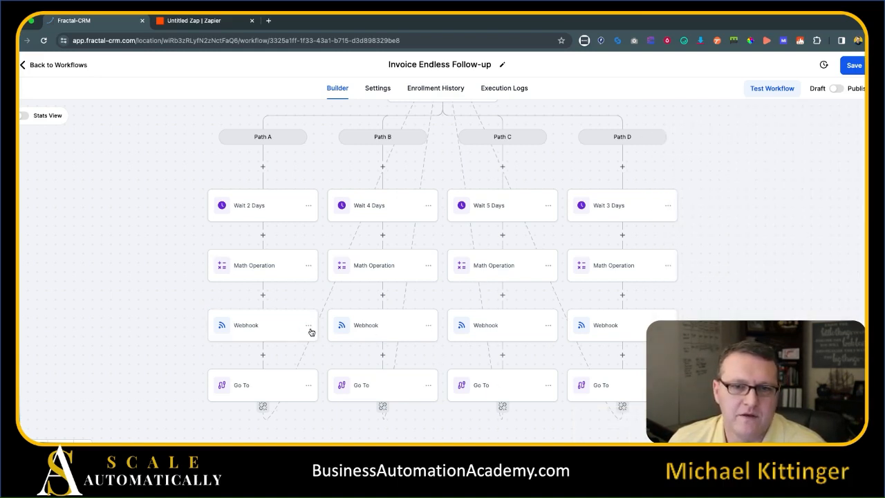
left_click(428, 325)
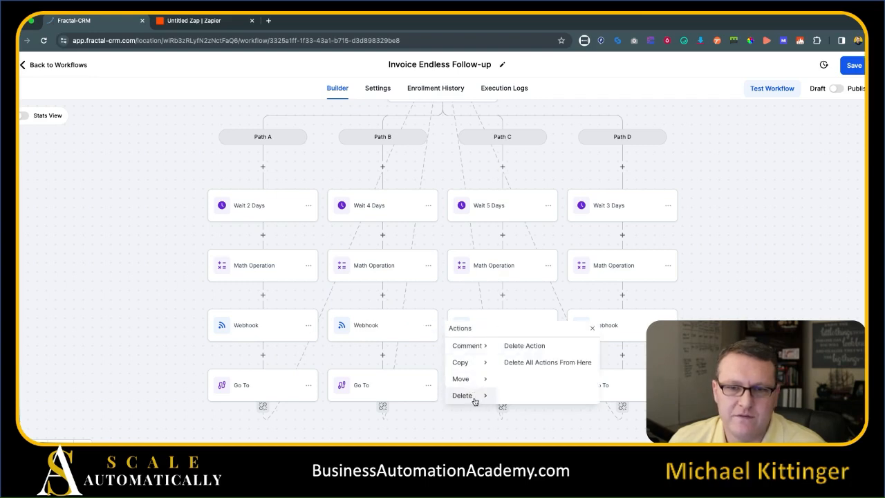
left_click(472, 396)
left_click(536, 347)
left_click(540, 285)
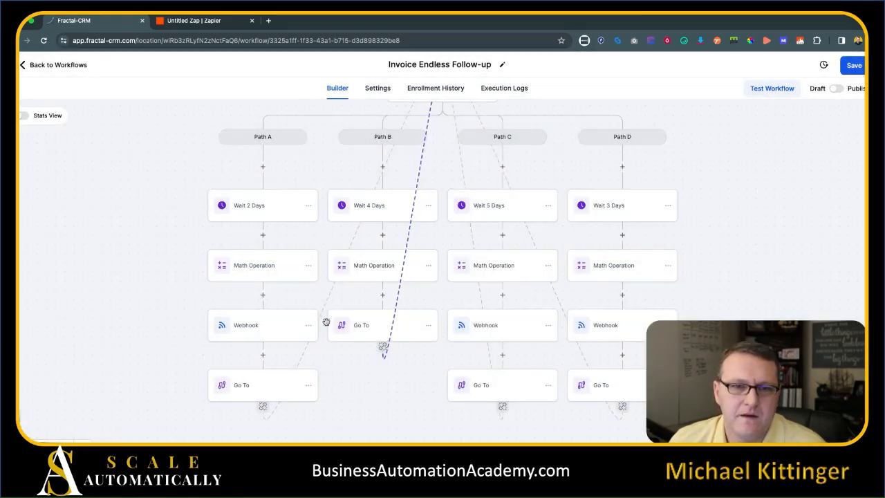
Copy Path A's webhook into Path B above Go To and save the workflow.
left_click(308, 324)
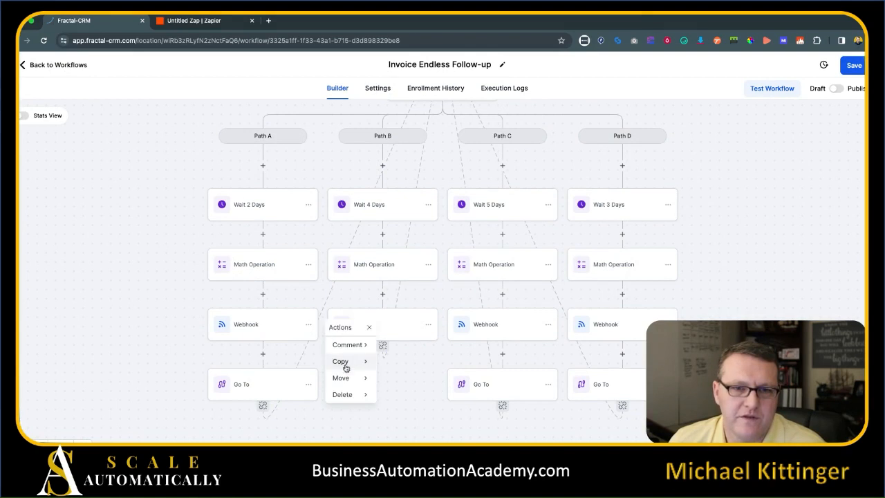
mouse_move(341, 361)
left_click(402, 352)
left_click(387, 293)
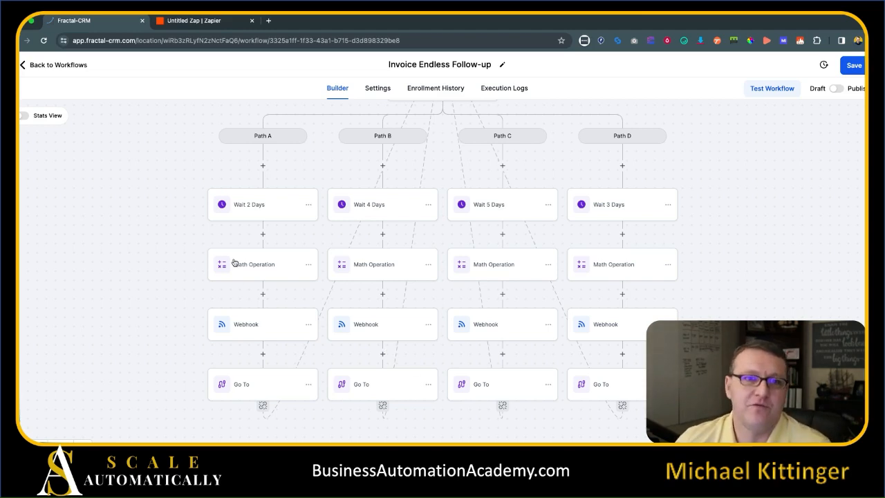
left_click(845, 65)
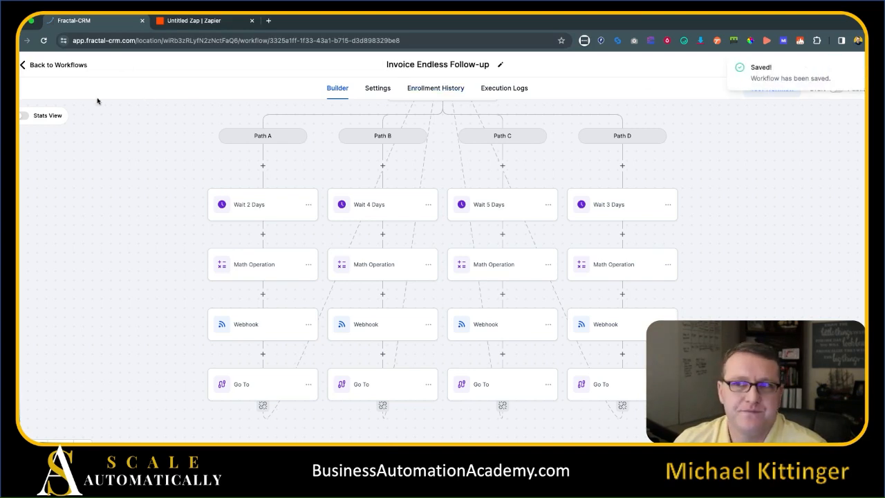
Open the Invoice Paid - Stop Endless Followup workflow and insert a Webhook action after Remove from Workflow.
left_click(69, 65)
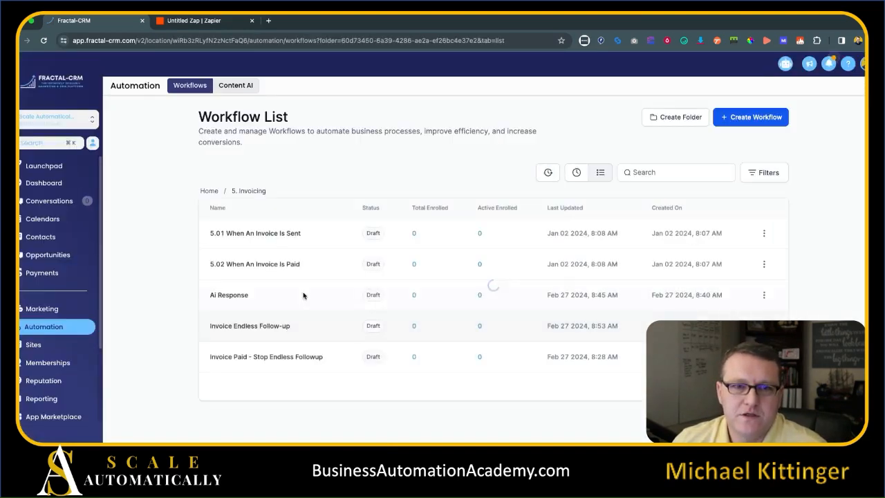
left_click(254, 360)
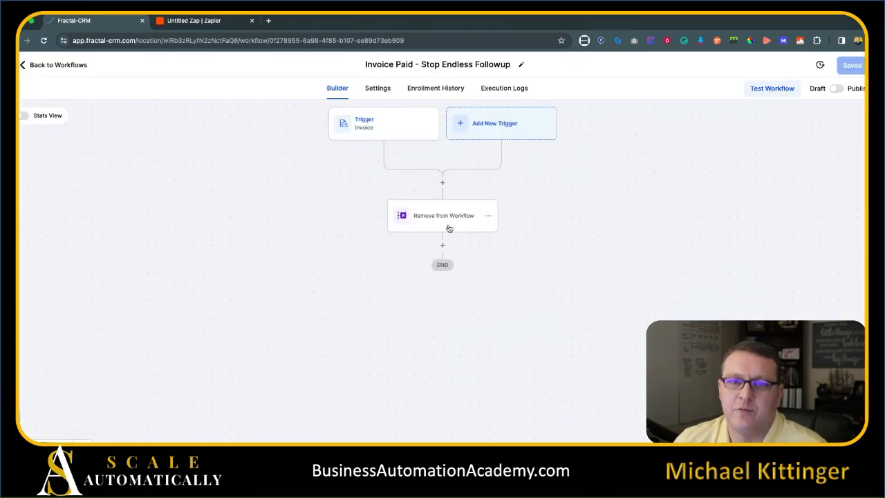
left_click(444, 246)
type("web")
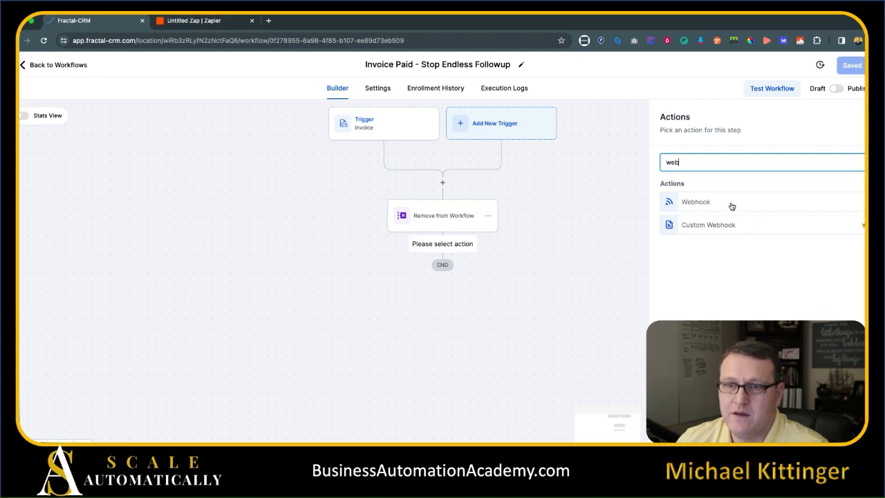
left_click(730, 204)
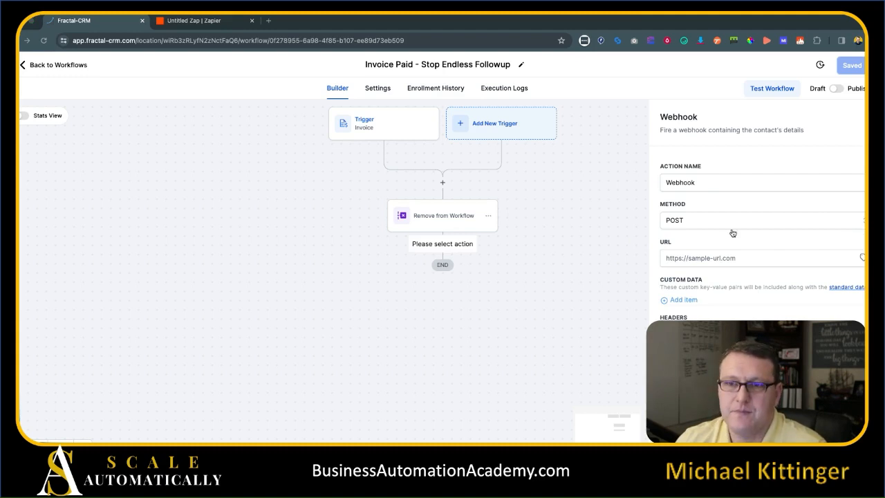
left_click(731, 257)
key("super+v")
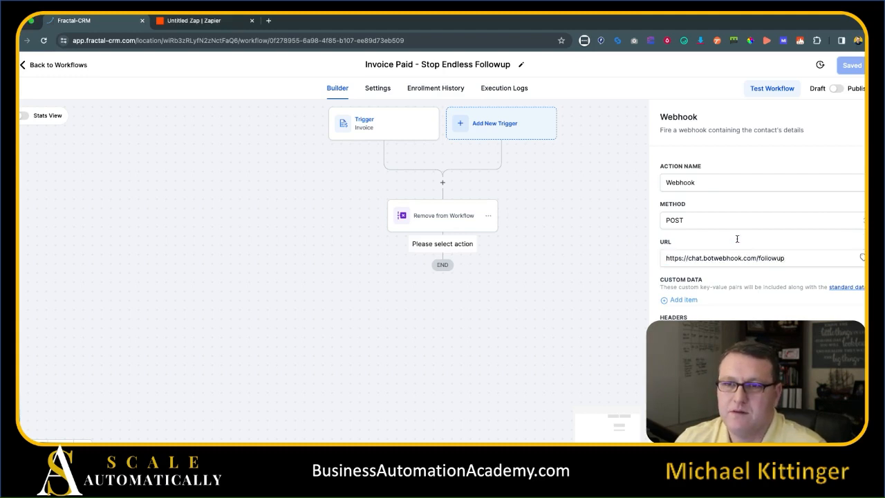
left_click(682, 300)
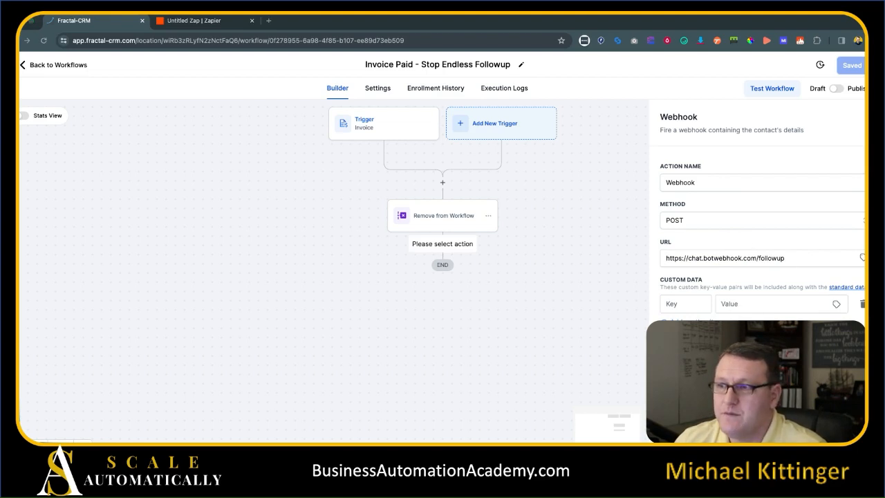
left_click(680, 308)
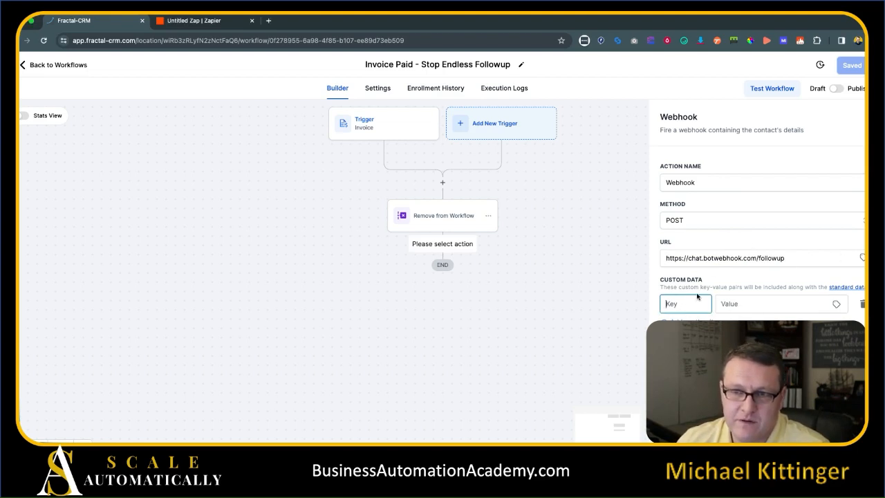
type("openaikey")
key("Tab")
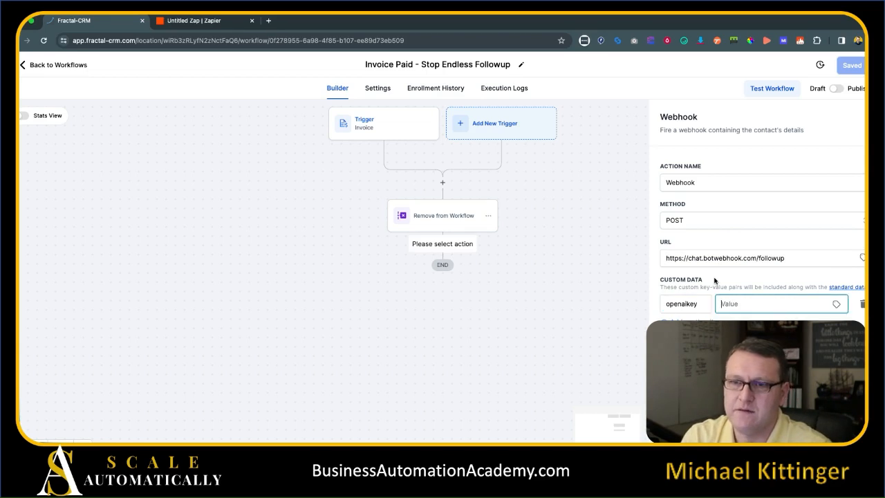
type("##")
Fill in a second custom data key/value row and save the webhook action.
left_click(688, 321)
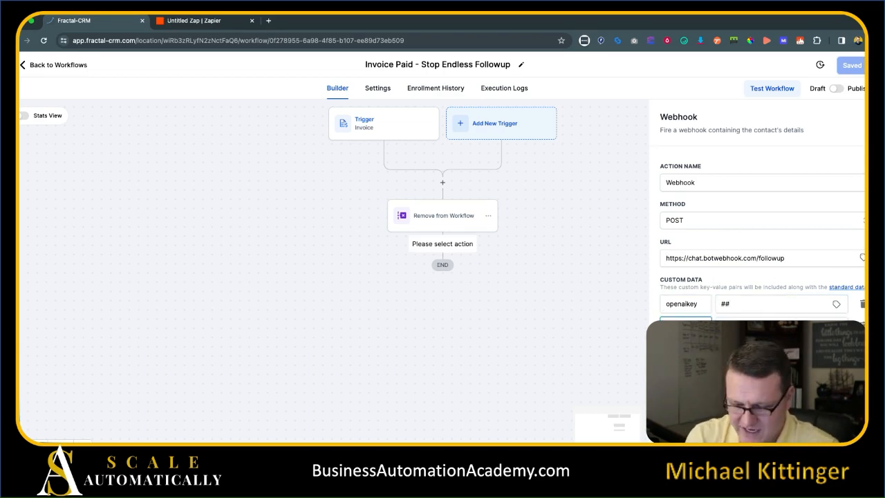
key("Tab")
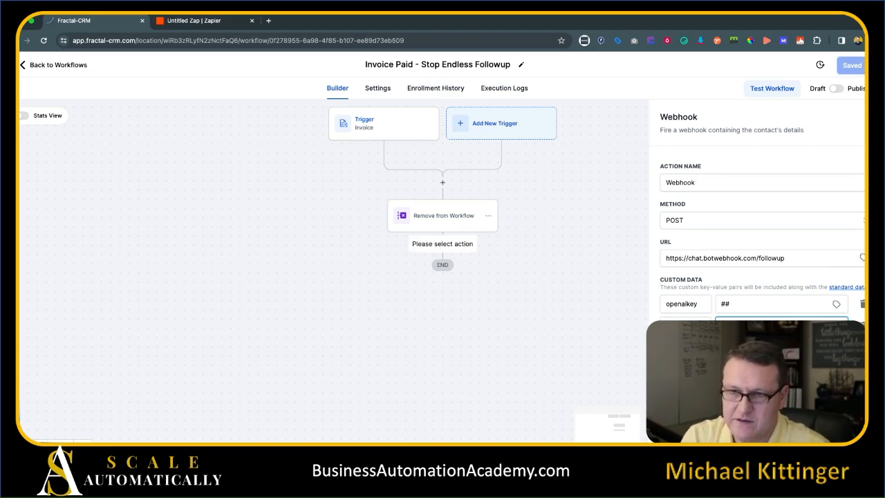
left_click(688, 344)
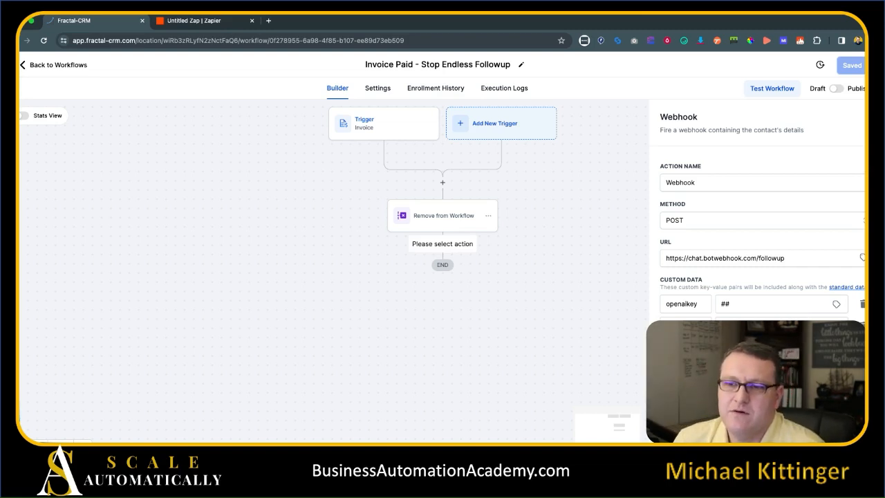
left_click(835, 427)
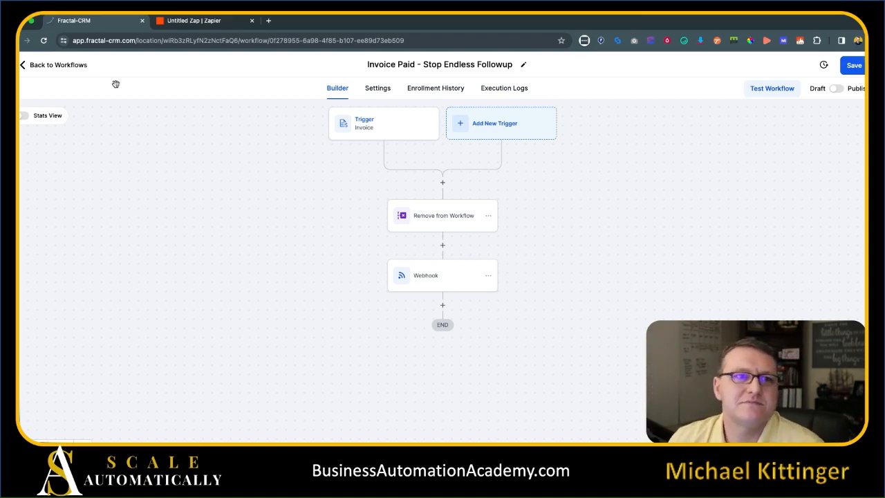
Keep the workflow open at the unsaved-changes prompt, save it, then go back to Workflows.
left_click(76, 65)
left_click(492, 287)
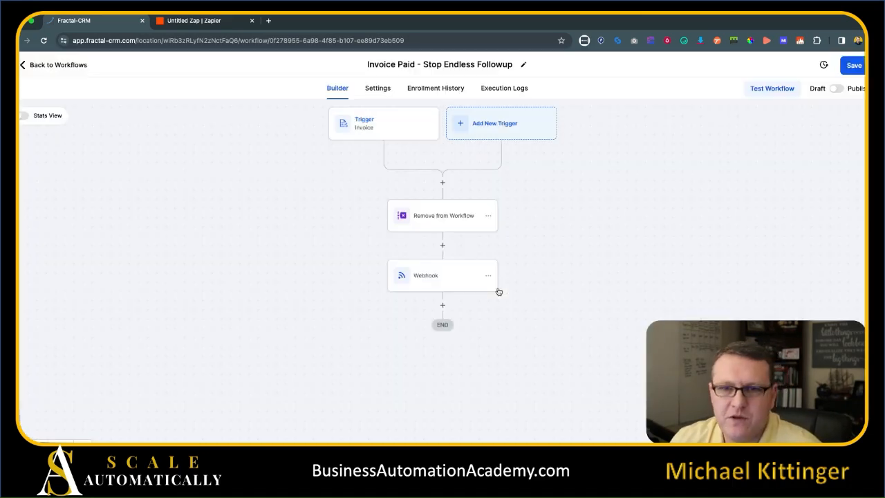
left_click(71, 66)
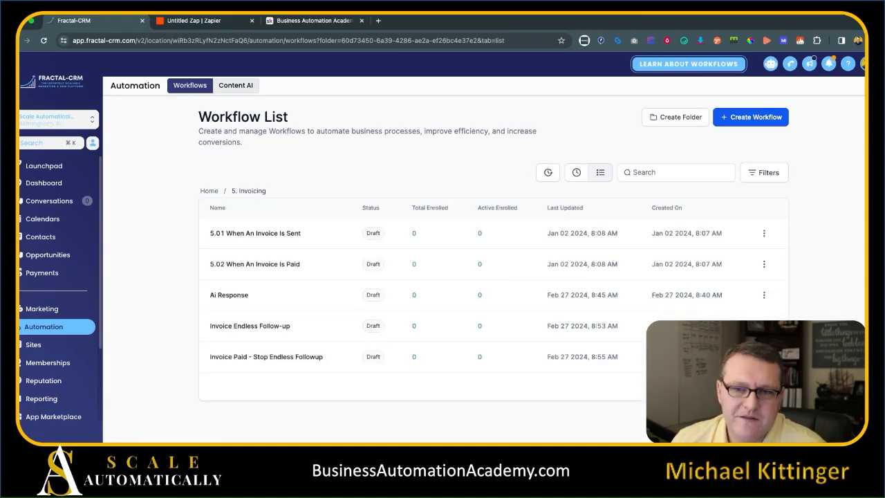